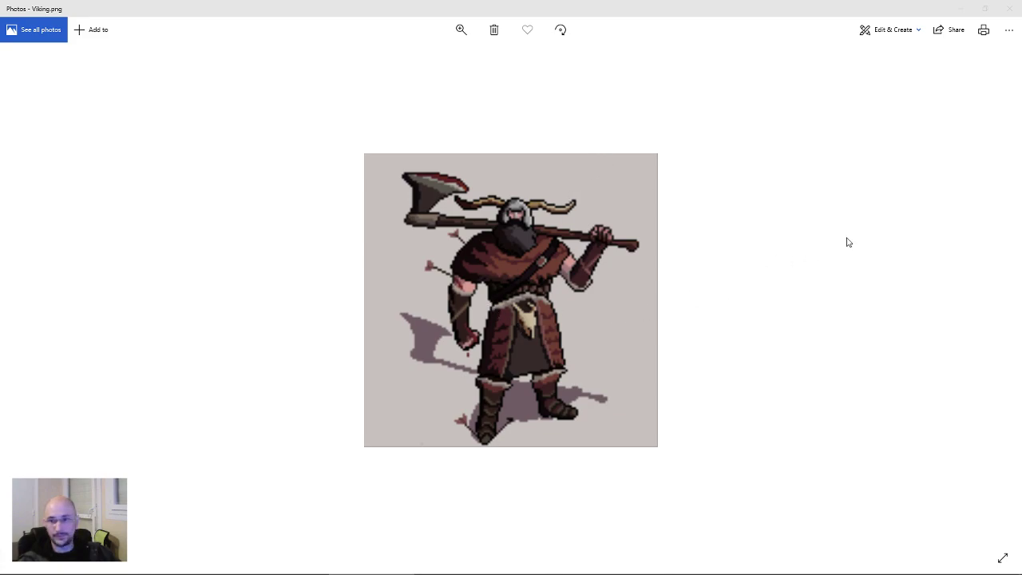
Switch to Pro Motion NG by opening the desktop file Viking.png in it, quantizing with nearest color to 256 colors and an optimized palette.
click(1008, 8)
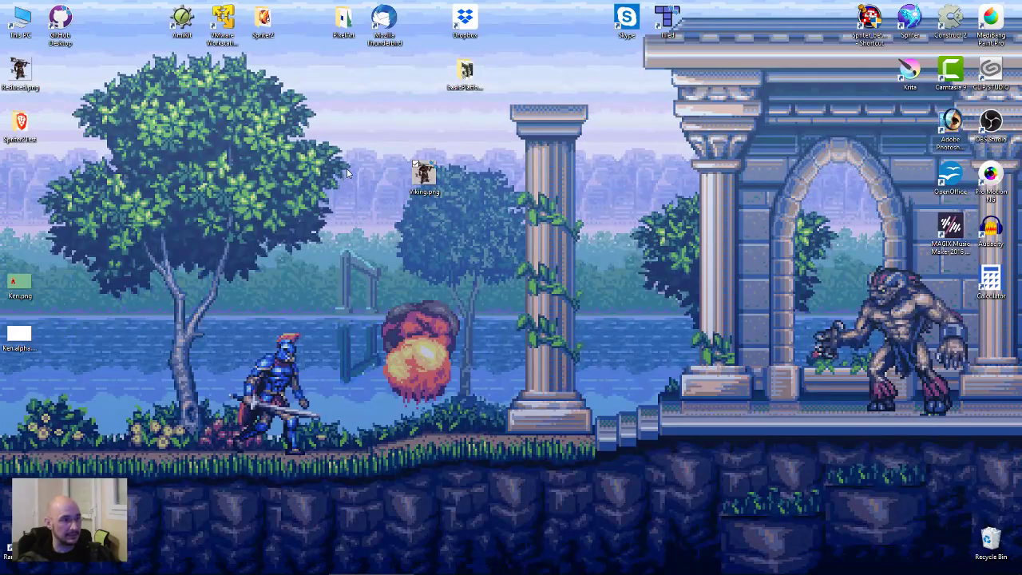
drag(423, 176, 835, 224)
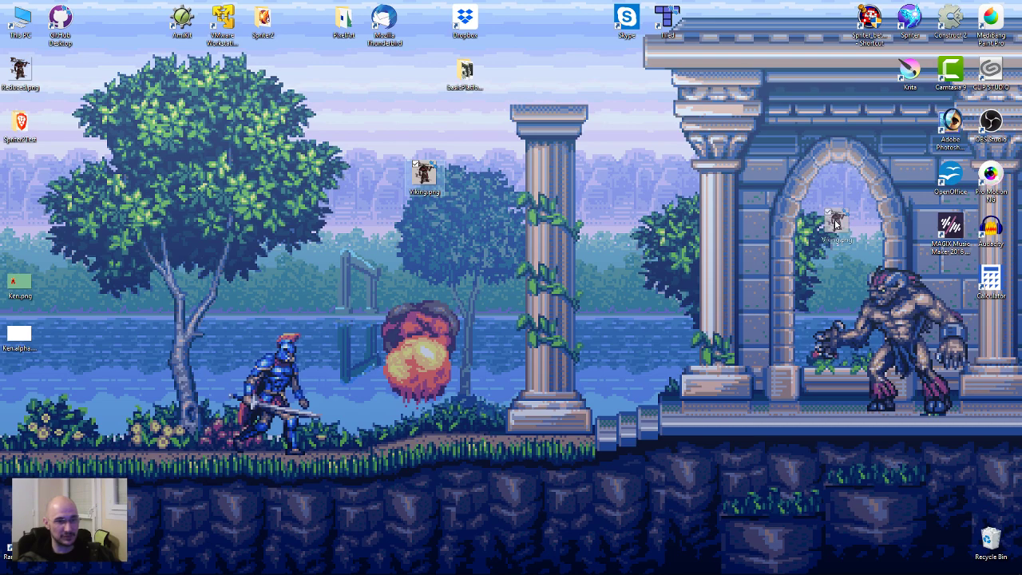
drag(835, 224, 990, 177)
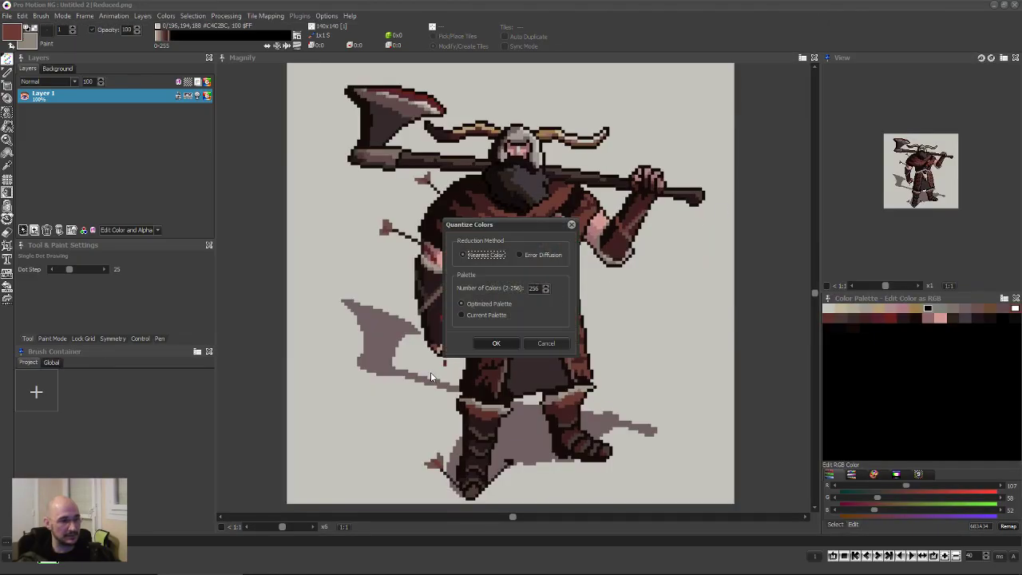
click(496, 343)
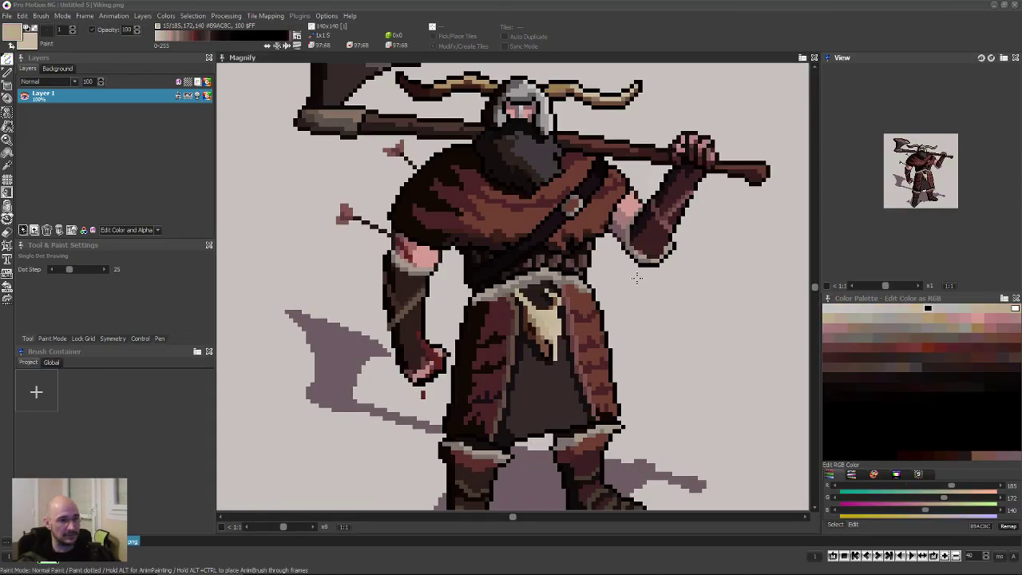
scroll(516, 312, down, 1)
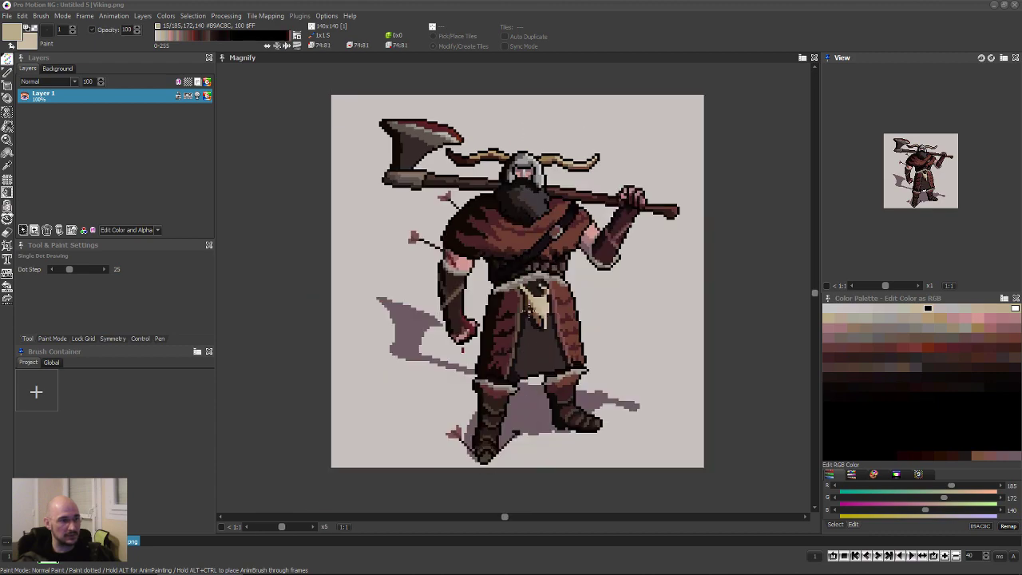
scroll(548, 308, up, 1)
scroll(546, 308, up, 1)
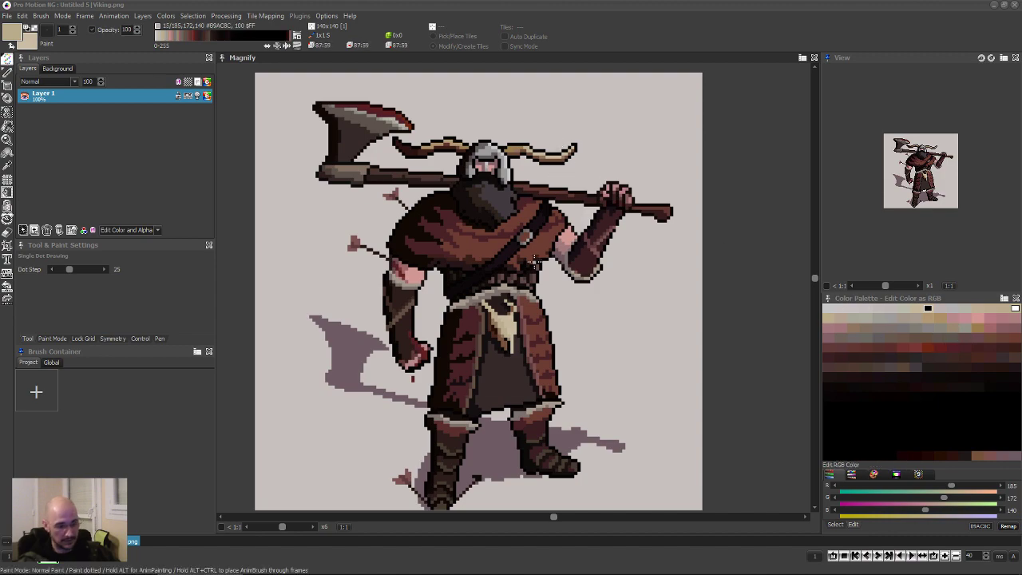
Bring up the Ken.png image and examine the character sprite up close.
key(ctrl+Tab)
key(ctrl+Tab)
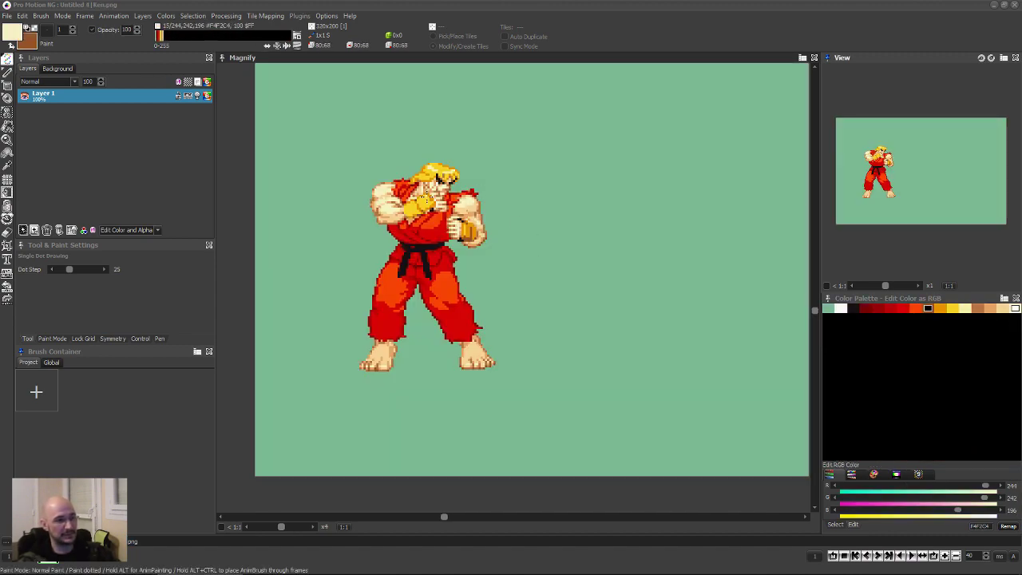
scroll(427, 199, up, 1)
key(Down)
key(Down)
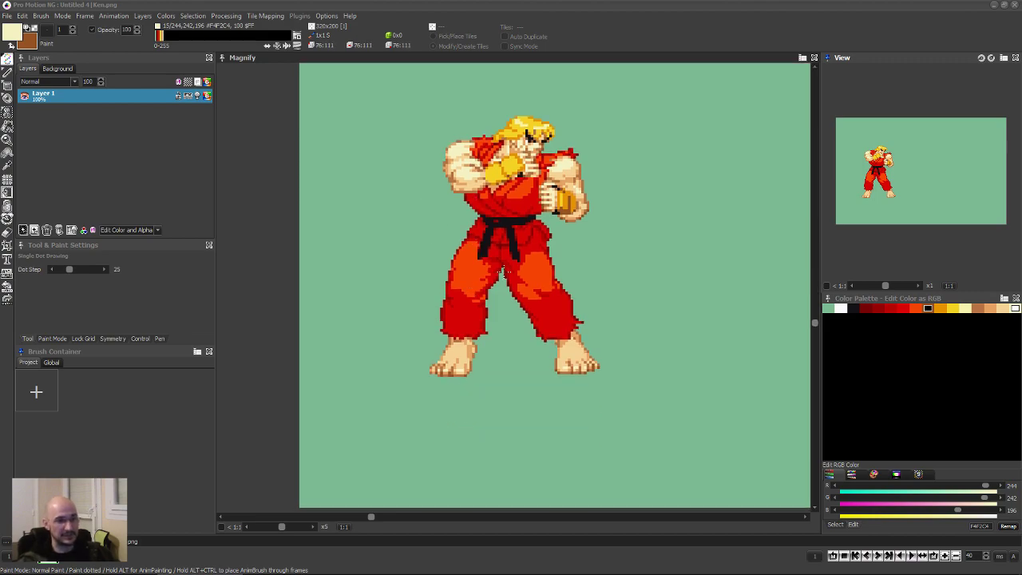
scroll(585, 249, up, 1)
key(Up)
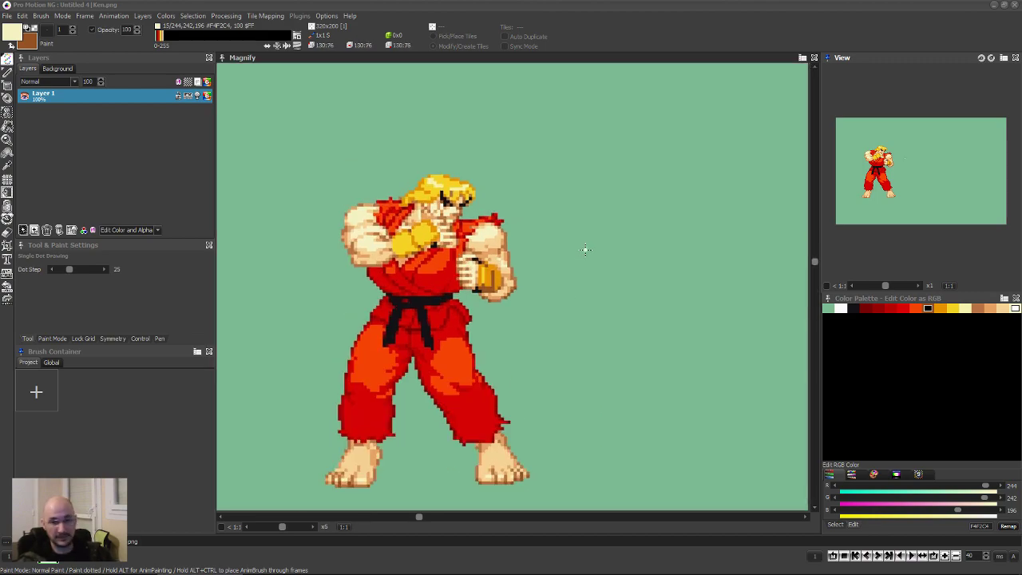
key(Left)
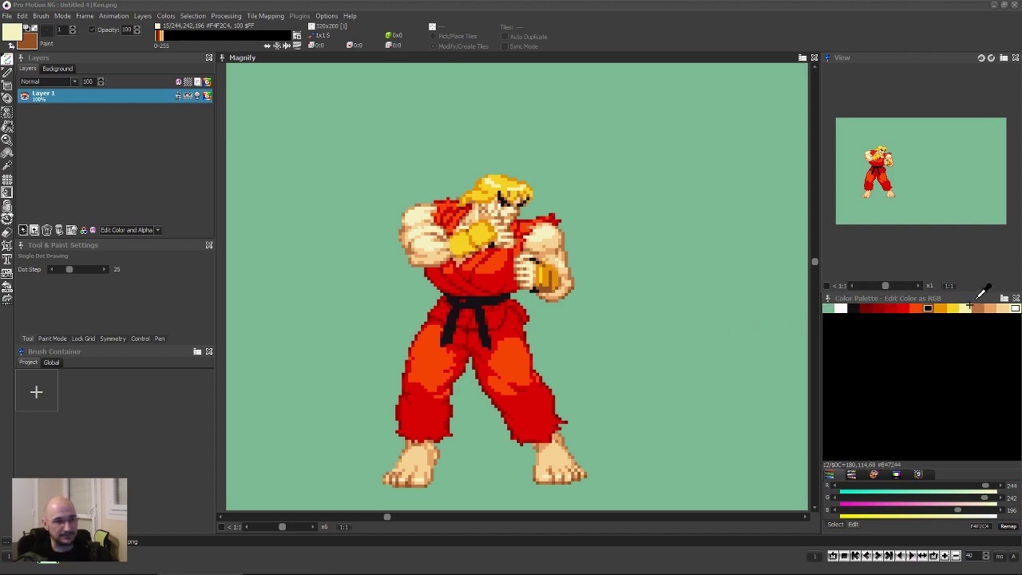
Examine the palette colors of Ken.png one after another, from the background green and white through the outfit's reds to orange.
click(830, 307)
click(841, 306)
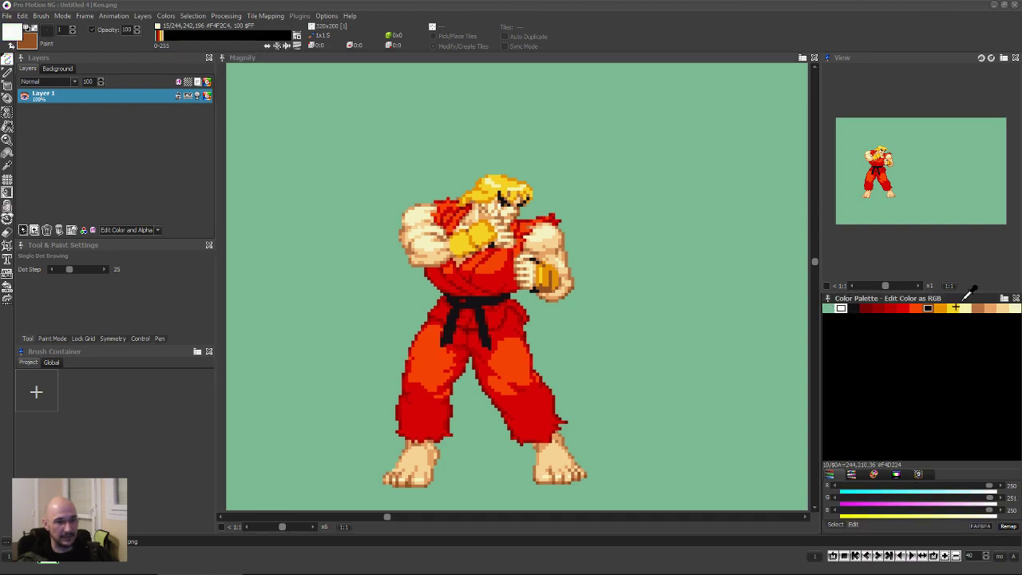
click(867, 307)
click(878, 306)
click(890, 306)
click(903, 306)
click(915, 306)
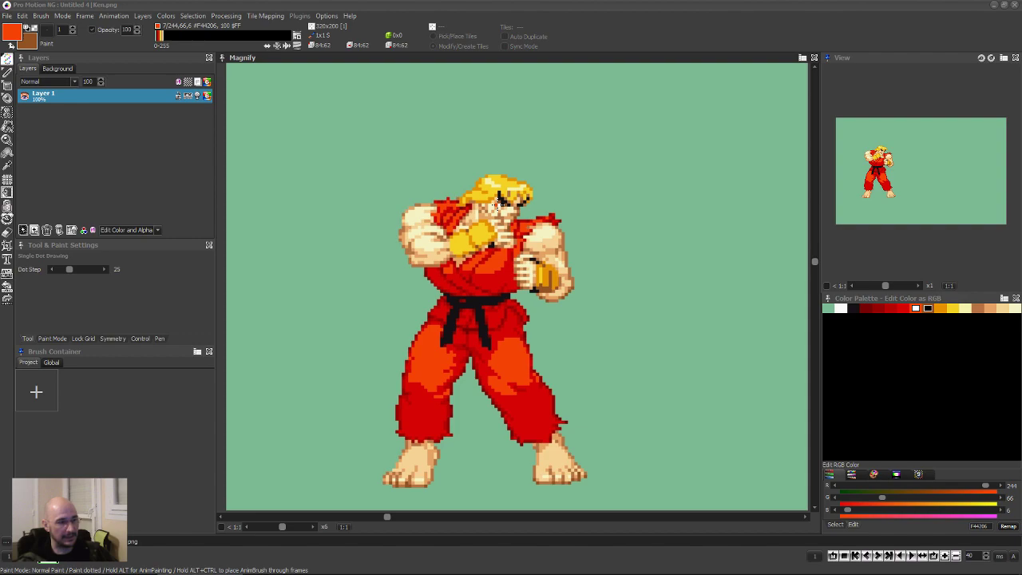
Set the green channel of the white palette color in Ken.png to 255.
click(840, 308)
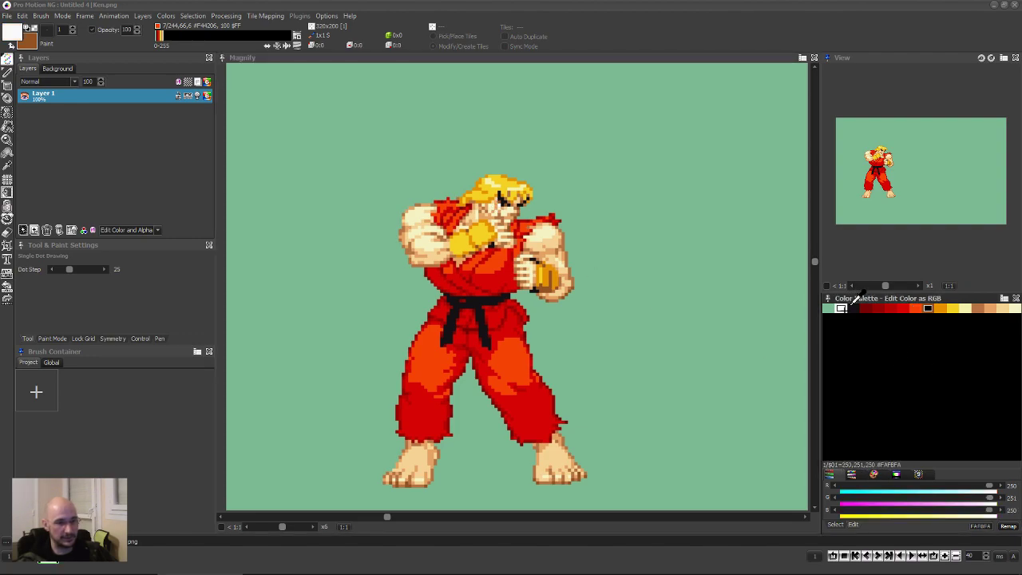
mouse_move(989, 497)
mouse_down()
mouse_move(851, 497)
mouse_move(992, 496)
mouse_up()
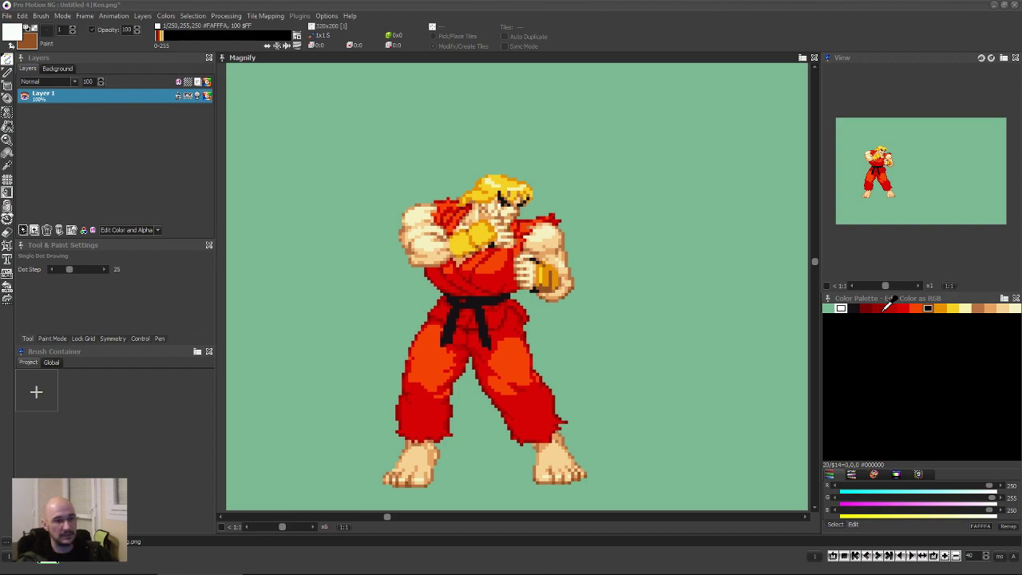
Try a hue shift of -84 on the outfit's red-to-orange palette colors in Ken.png, and undo it.
click(895, 474)
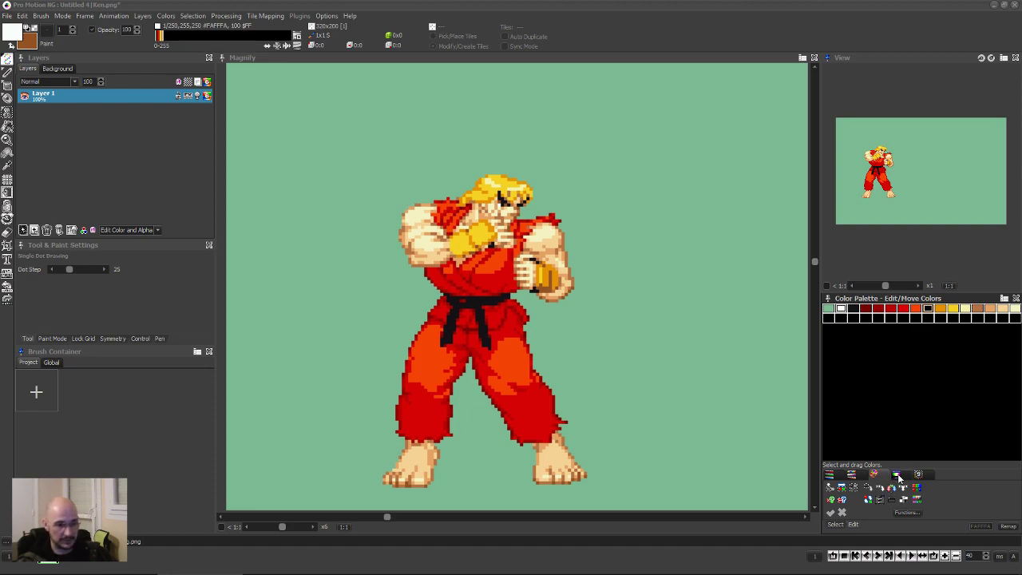
click(896, 475)
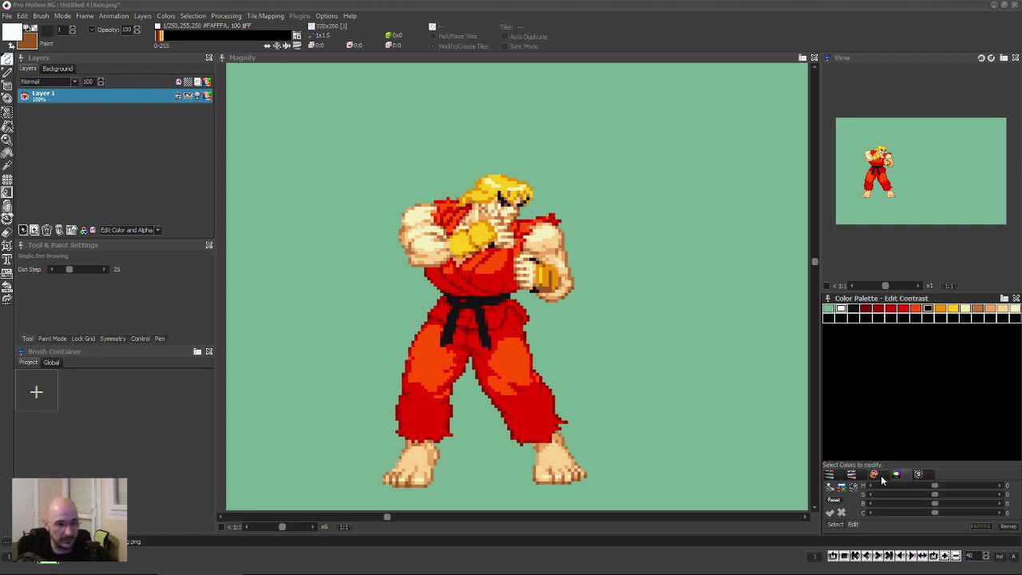
click(868, 339)
drag(864, 309, 920, 308)
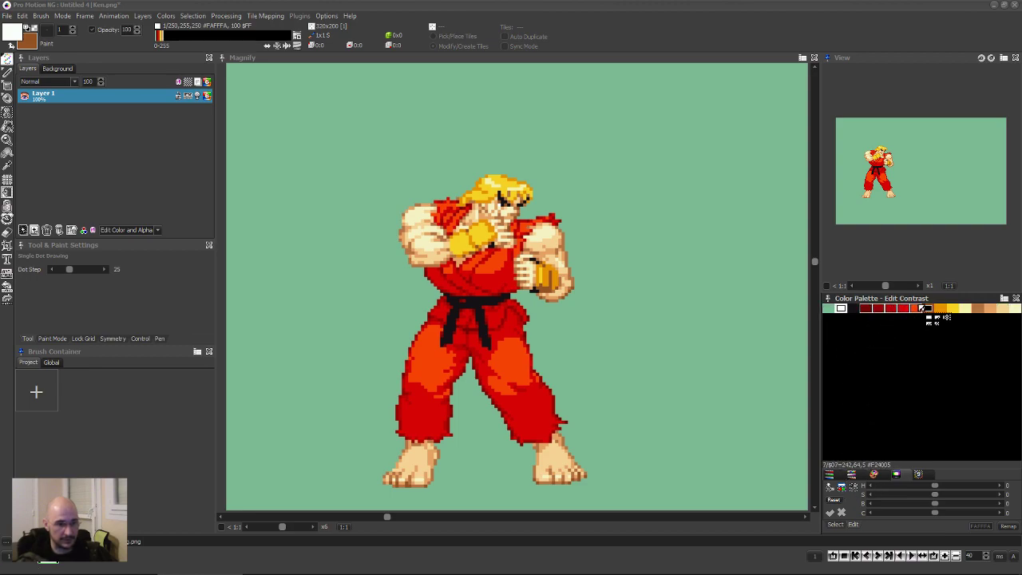
drag(934, 484, 910, 478)
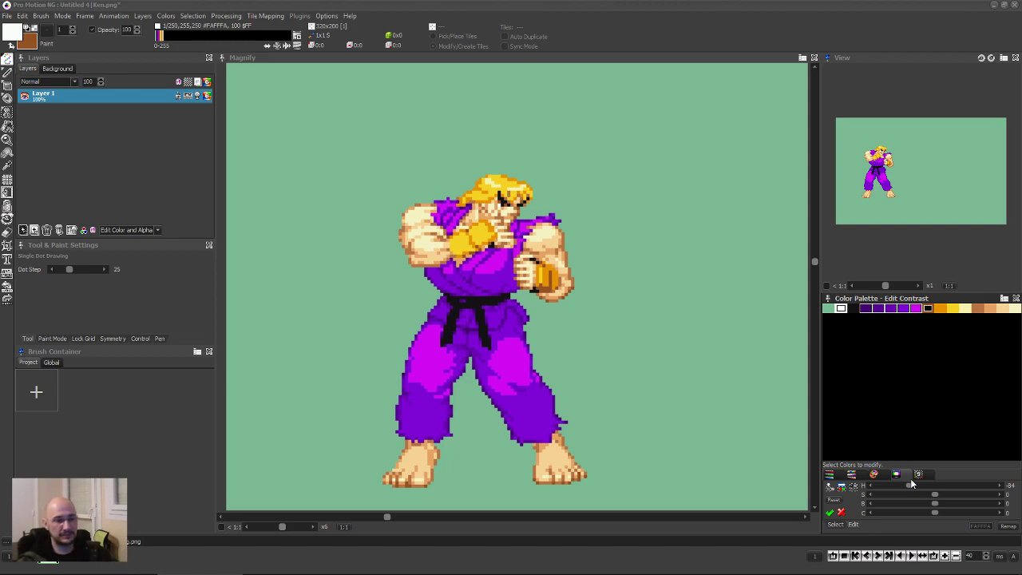
key(Return)
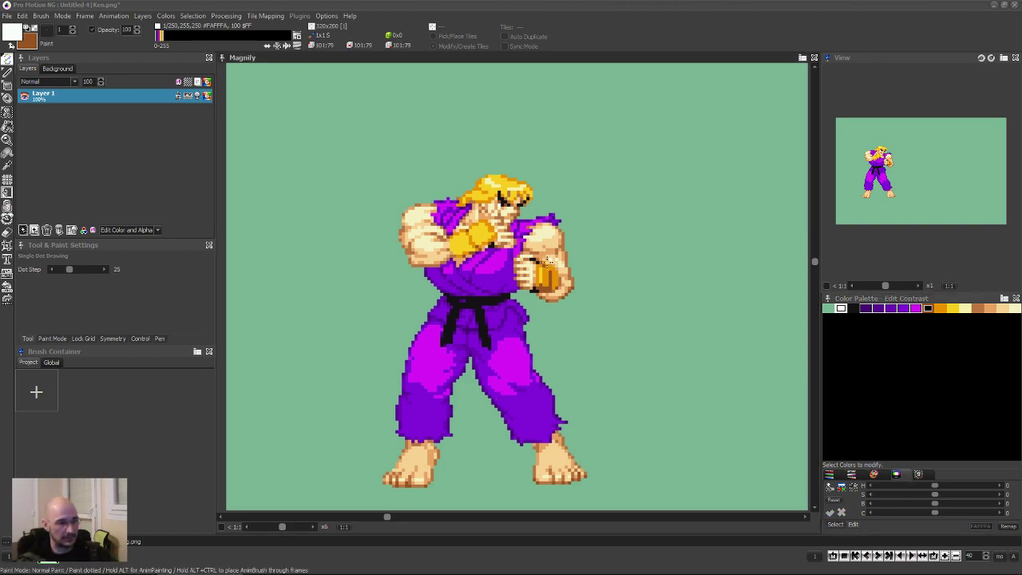
key(ctrl+z)
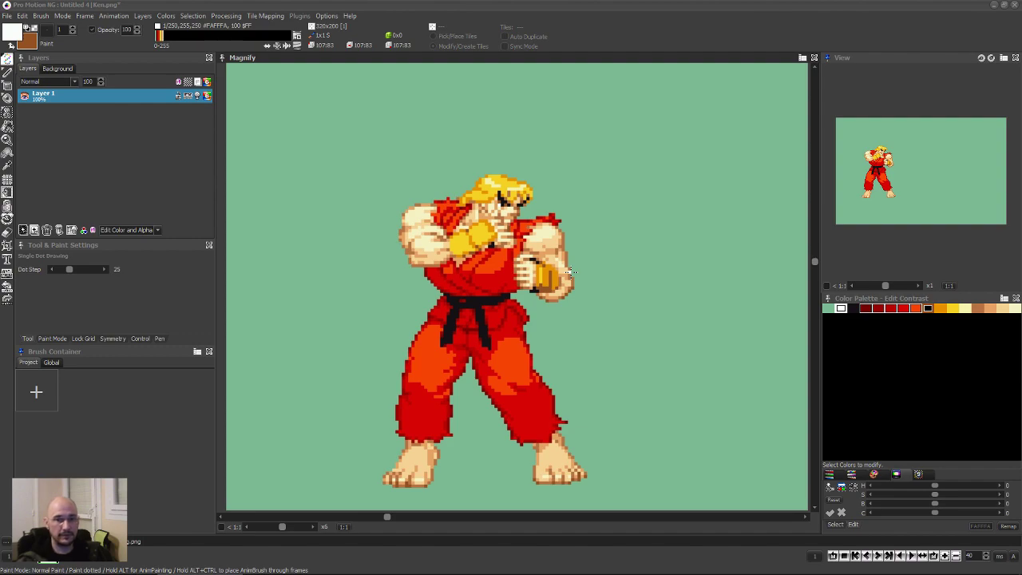
Compare the Viking.png and Ken.png images and their palettes, clearing the selected palette colors in Viking.png.
key(ctrl+Tab)
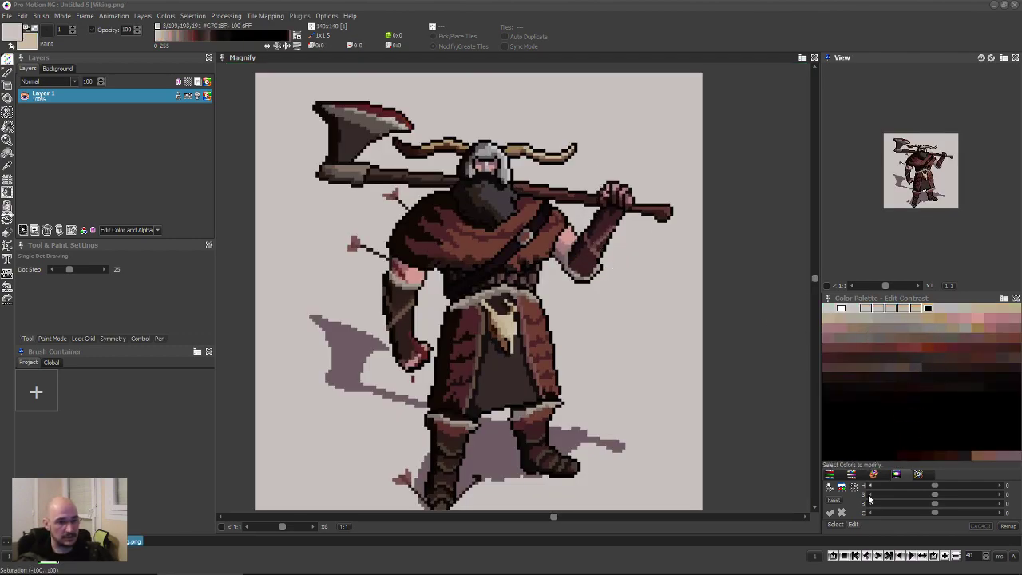
click(830, 487)
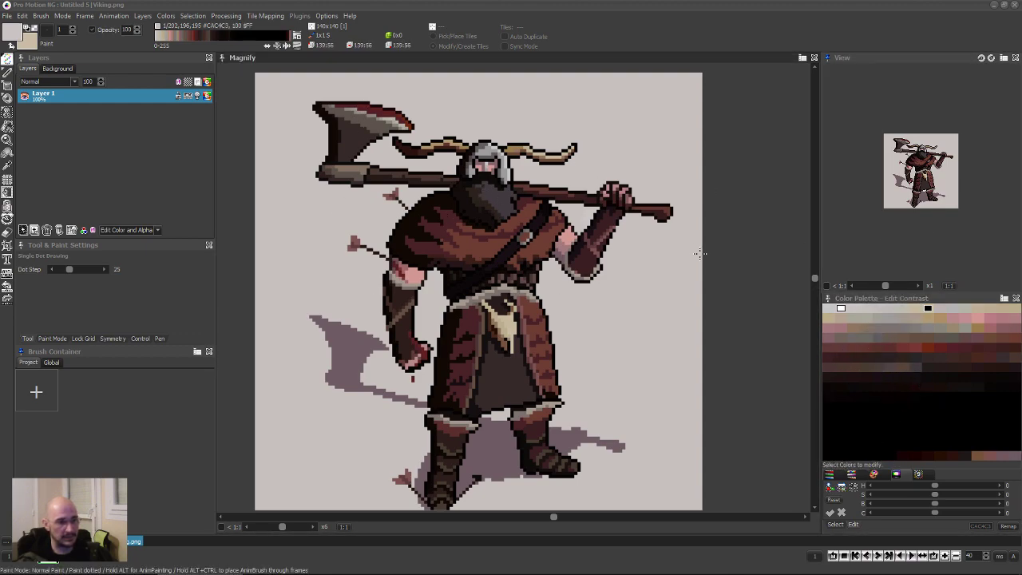
key(ctrl+Tab)
key(ctrl+shift+Tab)
key(ctrl+shift+Tab)
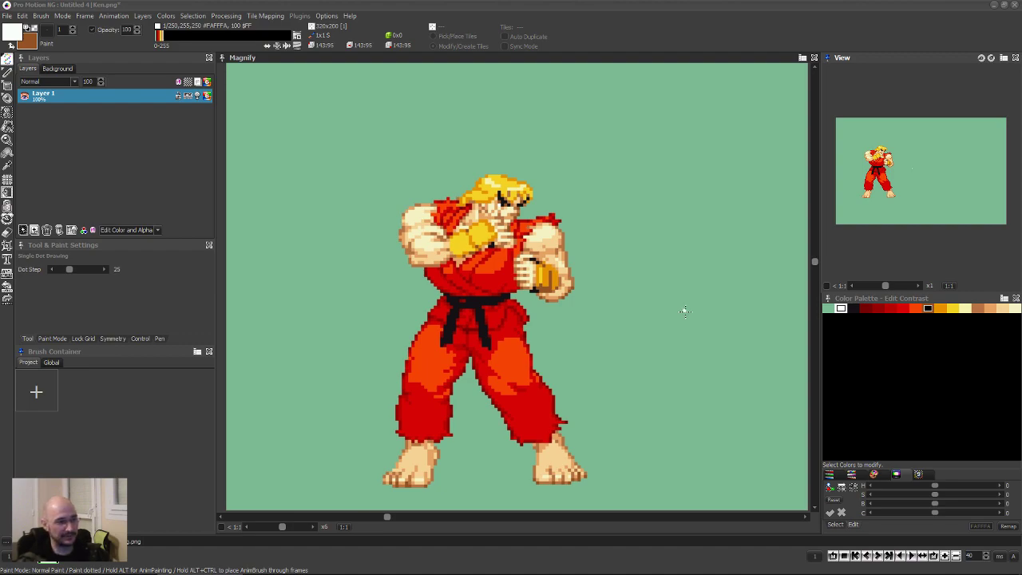
key(ctrl+Tab)
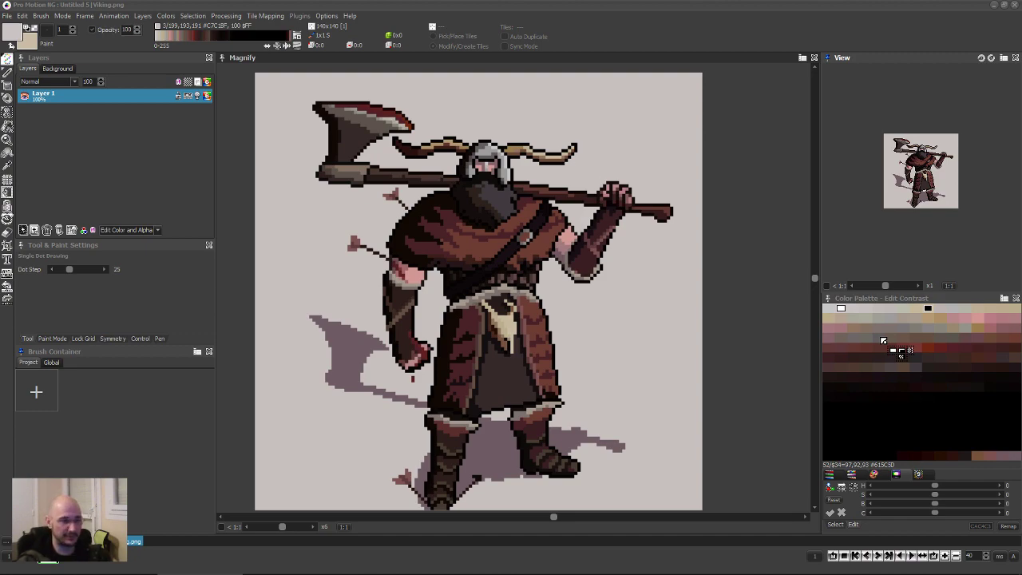
key(ctrl+Tab)
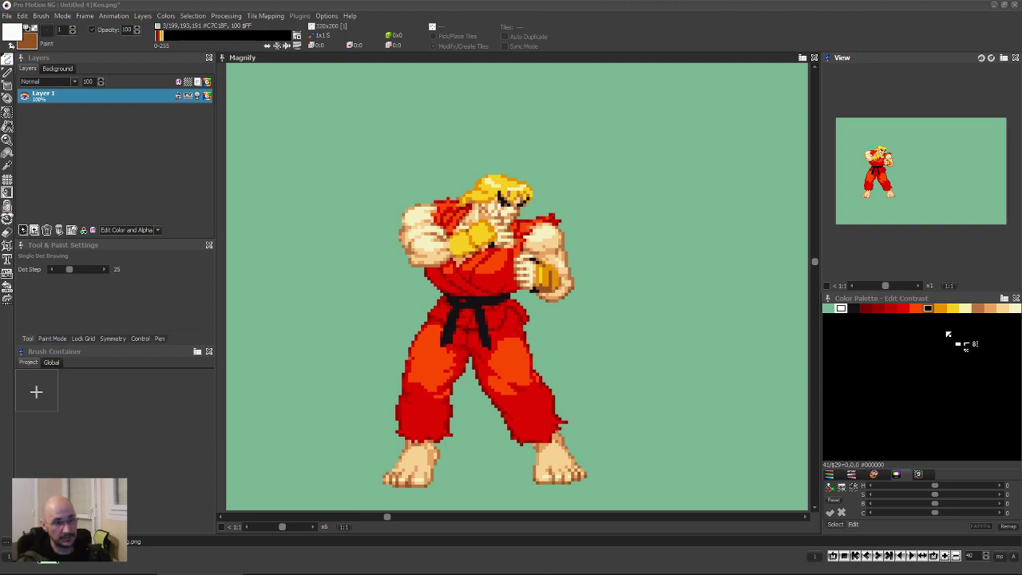
key(ctrl+Tab)
key(ctrl+Tab)
key(ctrl+Tab)
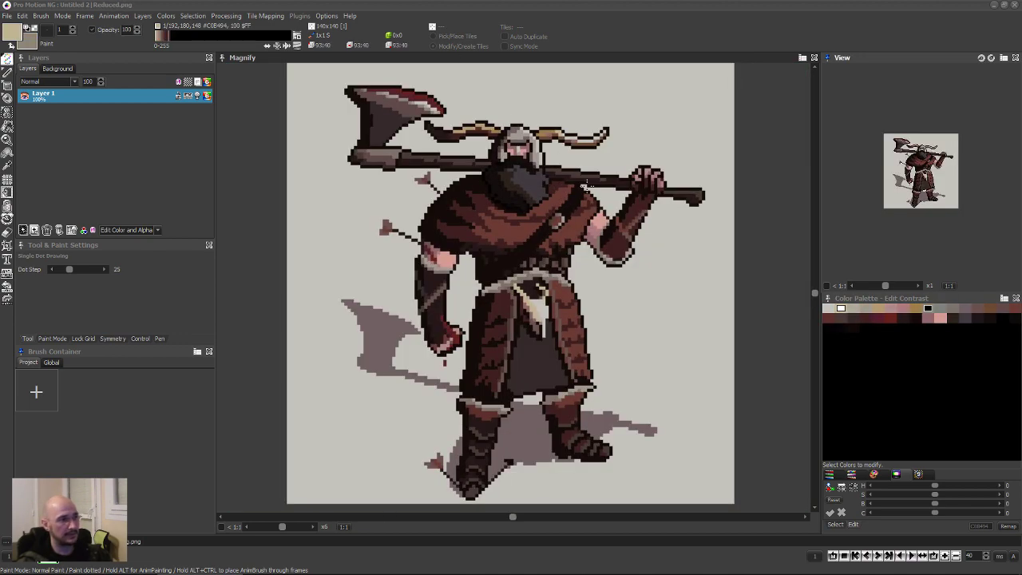
Reduce the colors of Viking.png to 48 on all layers, using an optimized single palette without dithering.
key(ctrl+Tab)
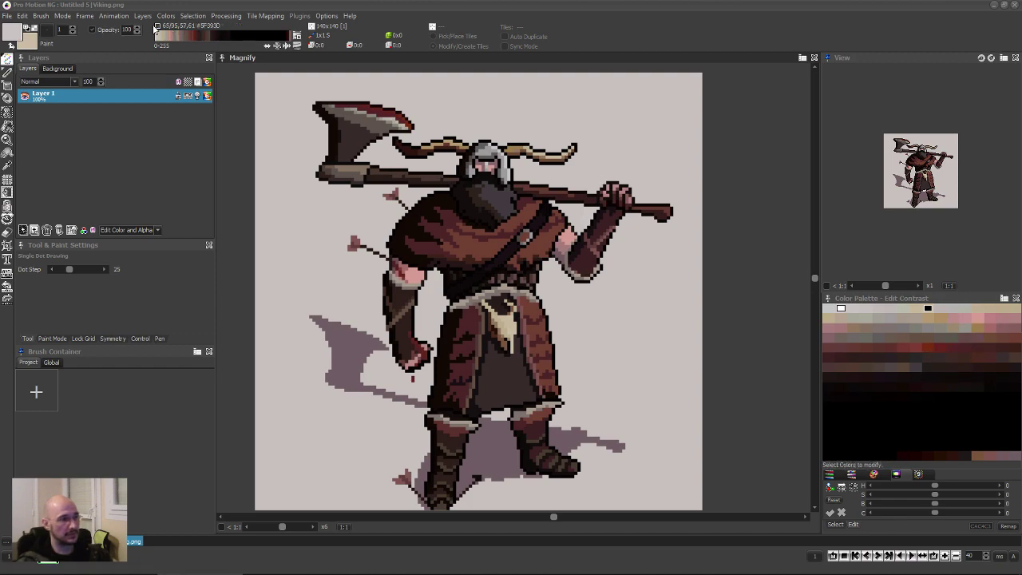
click(227, 17)
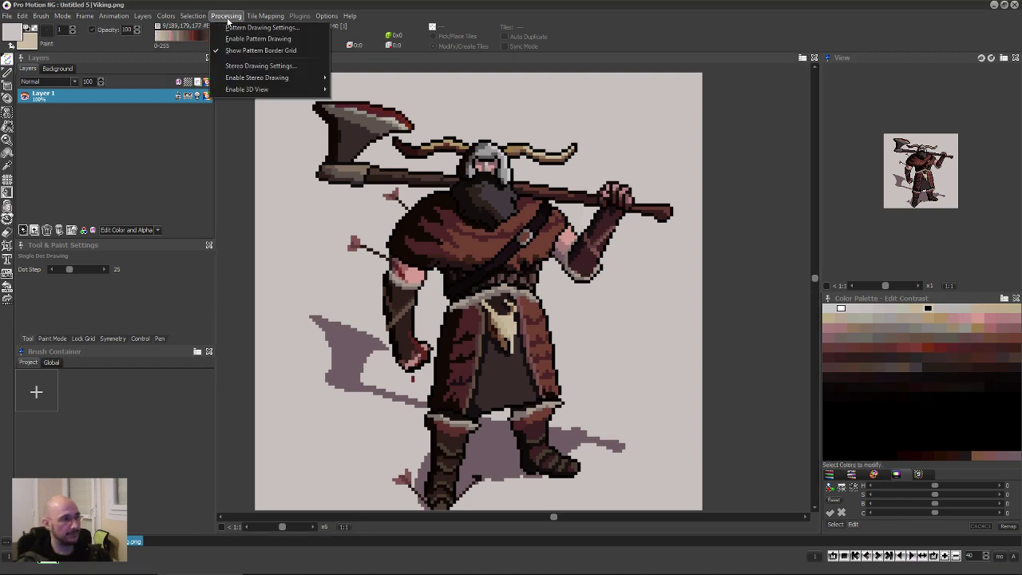
mouse_move(165, 16)
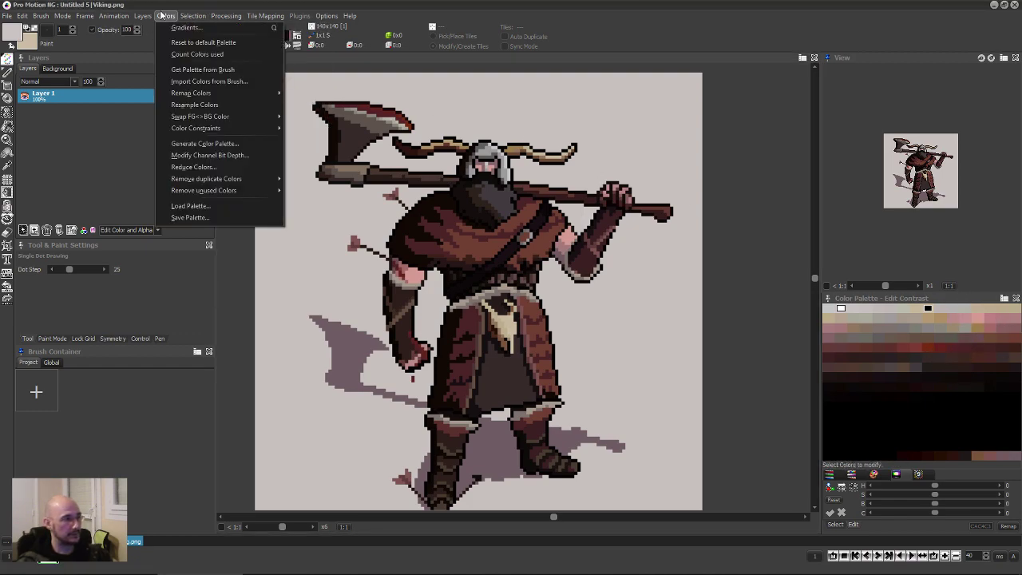
click(212, 164)
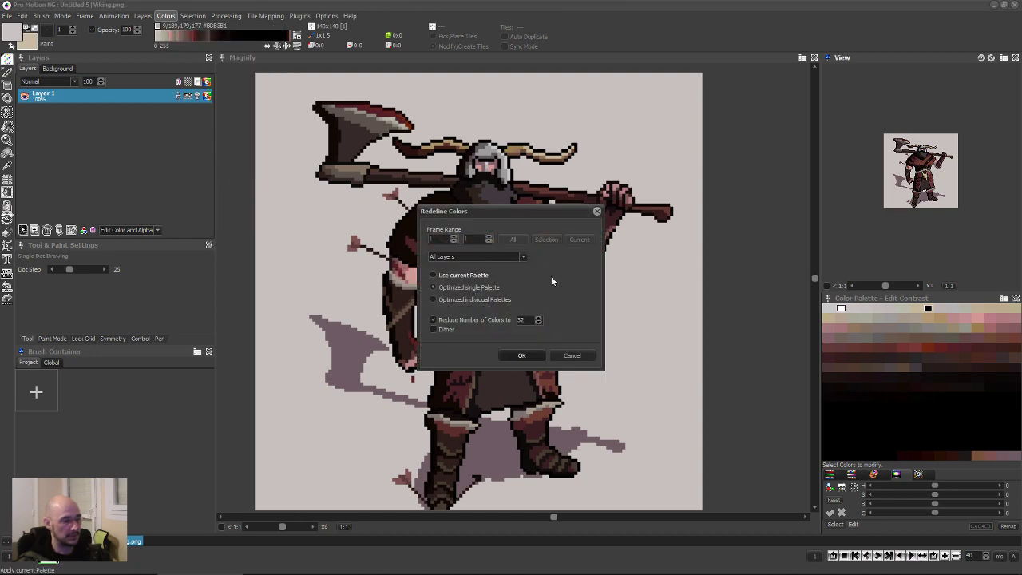
drag(526, 320, 420, 311)
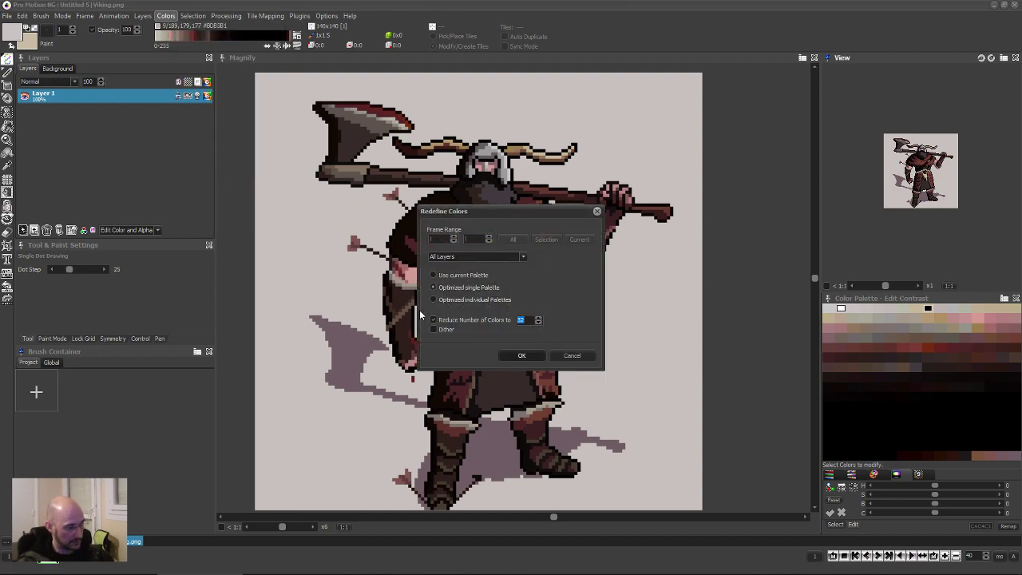
text(48)
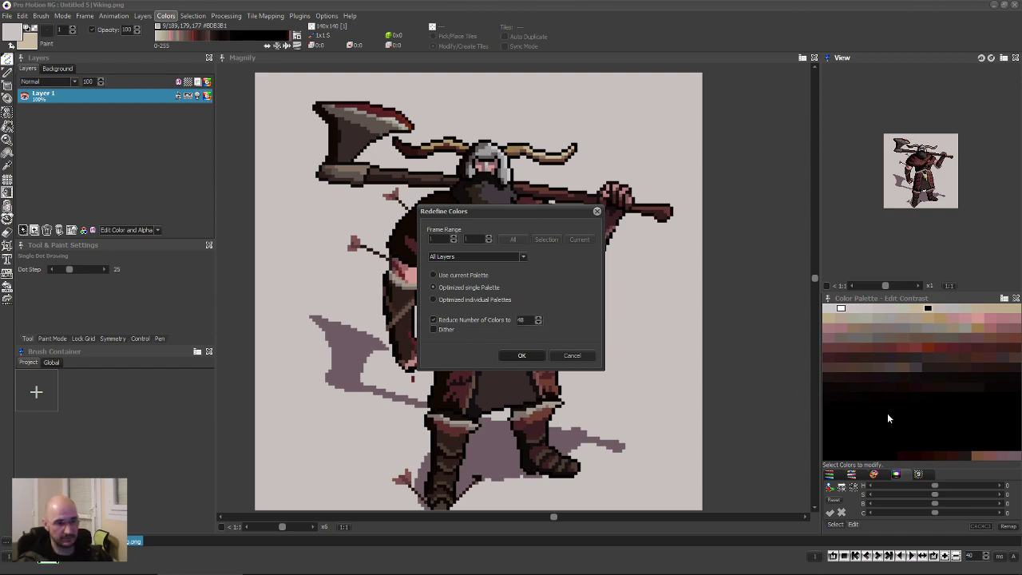
click(524, 355)
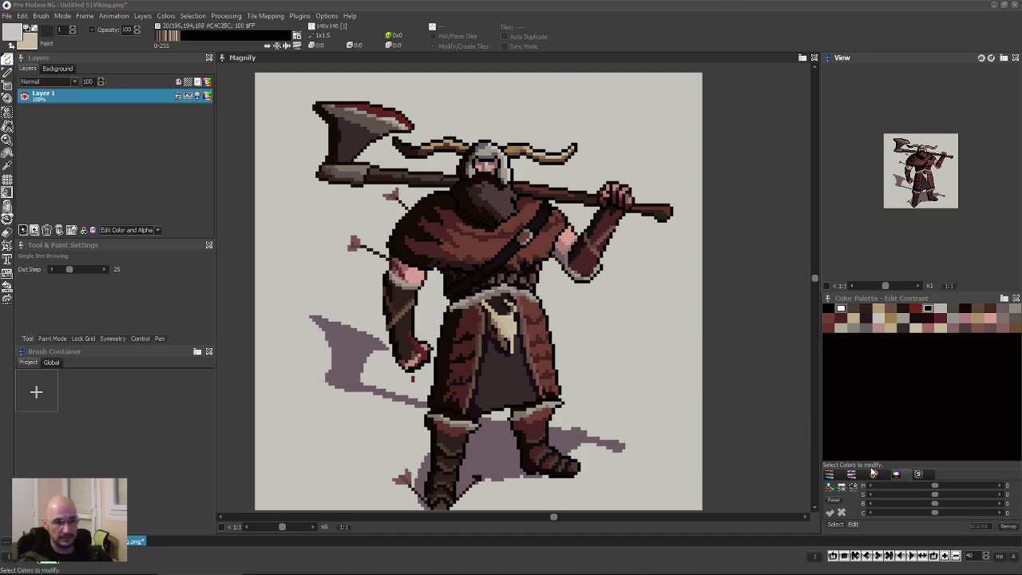
Select the used palette colors of Viking.png, sort them by color, and remap the image to the new palette order.
click(874, 475)
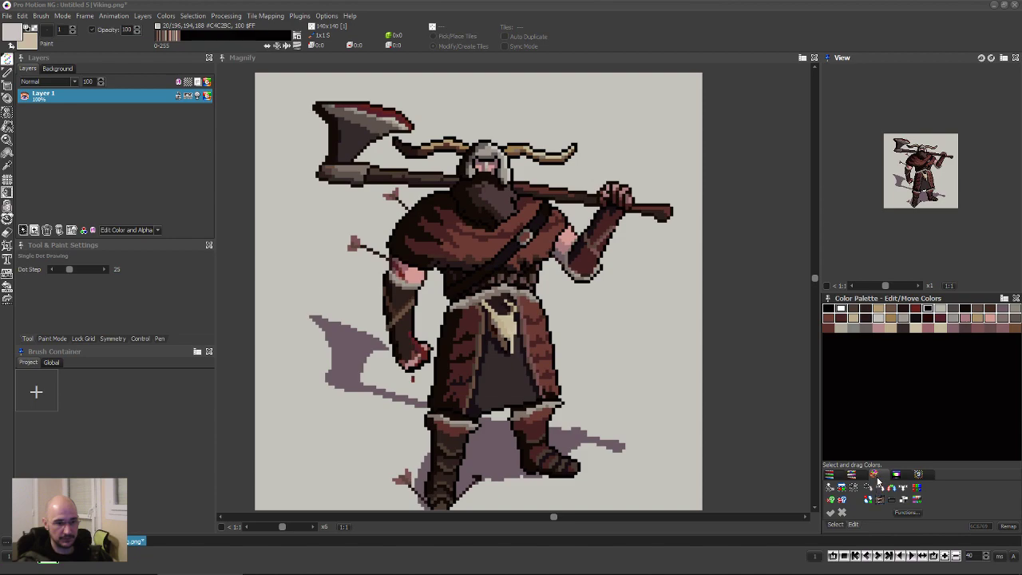
click(843, 489)
click(842, 348)
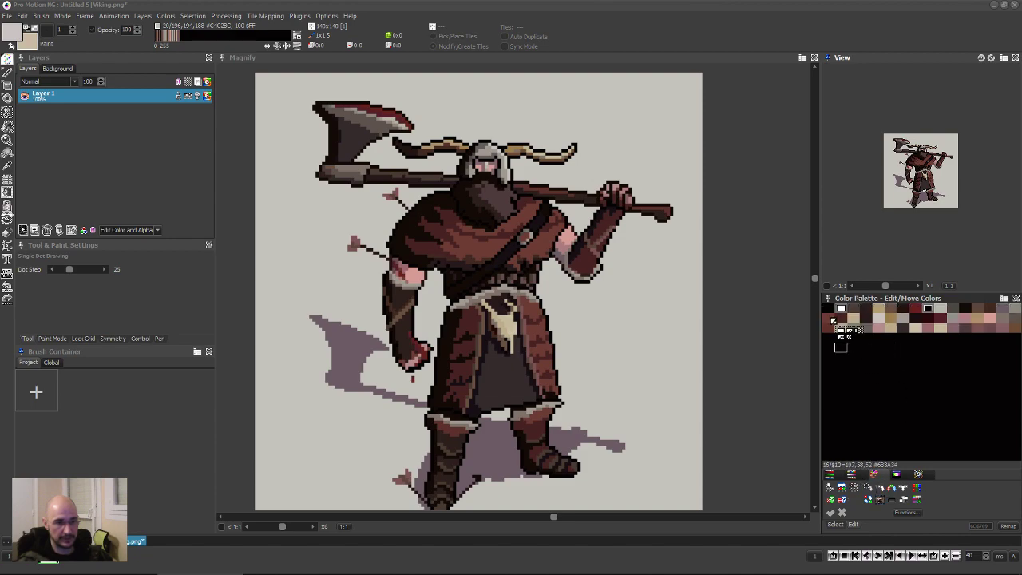
drag(829, 309, 1010, 329)
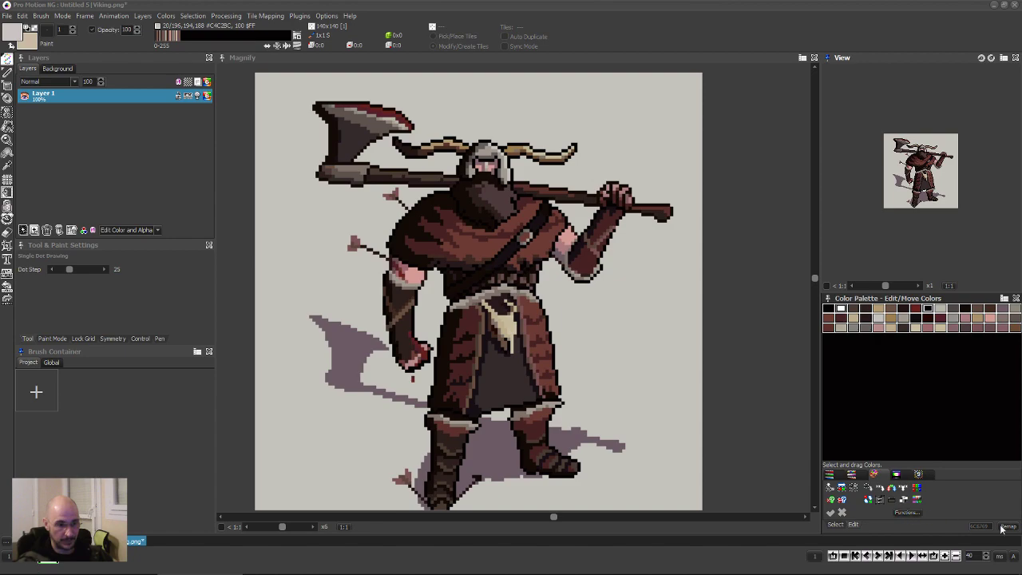
click(918, 511)
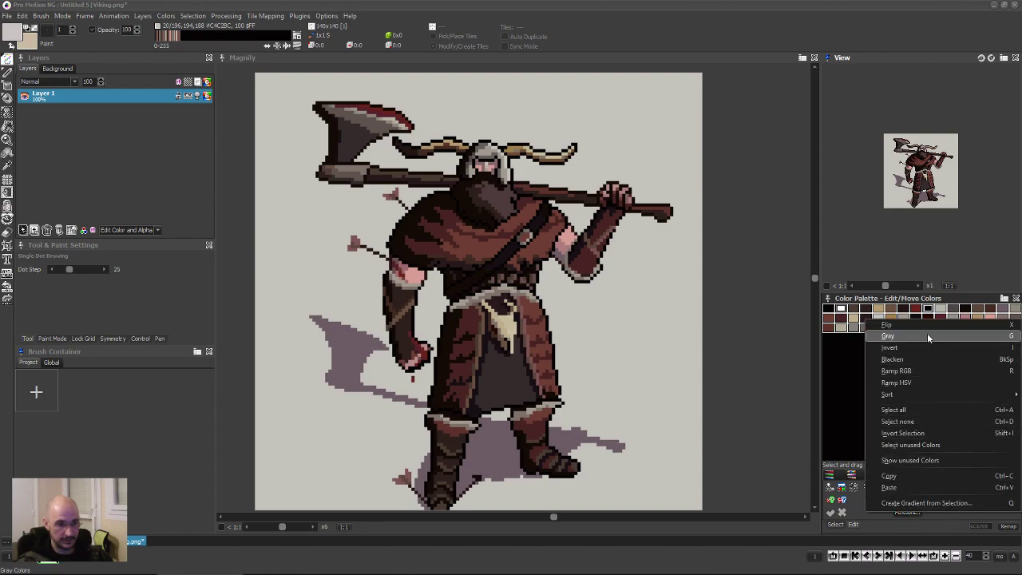
mouse_move(920, 393)
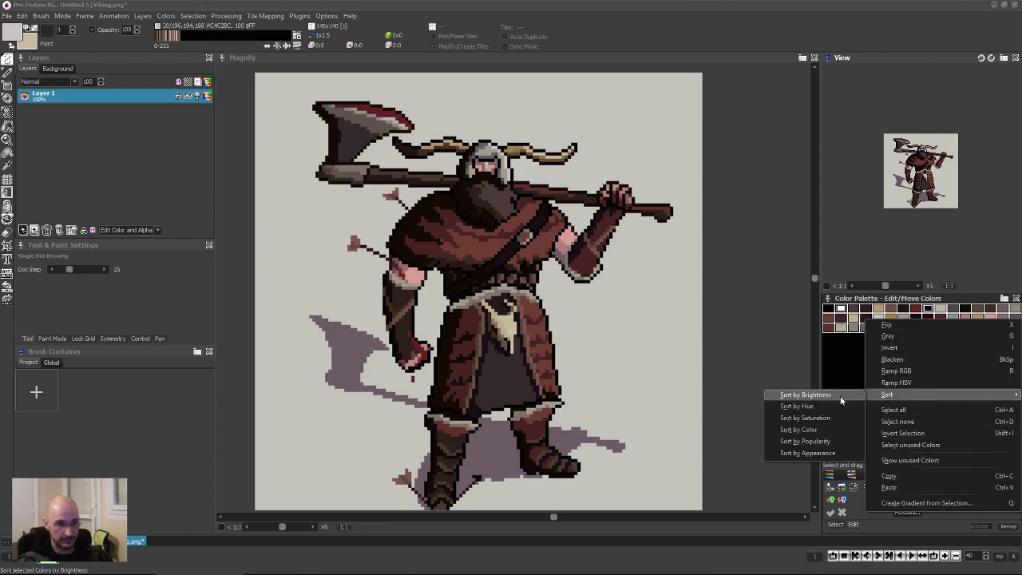
click(802, 430)
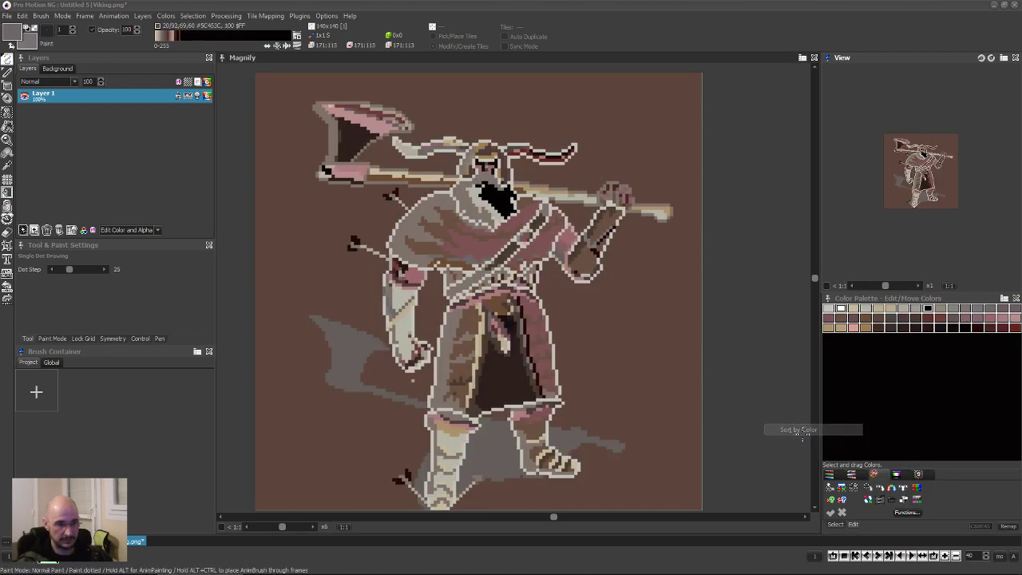
click(1008, 529)
Compare the sorted palette's beige and tan entries as RGB and overwrite near-identical shades so they become duplicates.
click(831, 474)
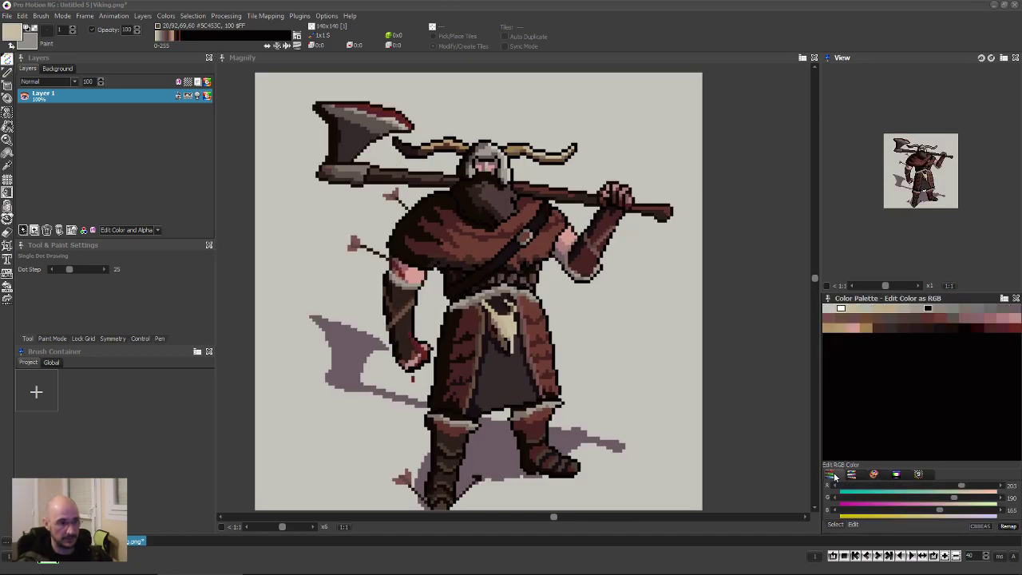
click(889, 334)
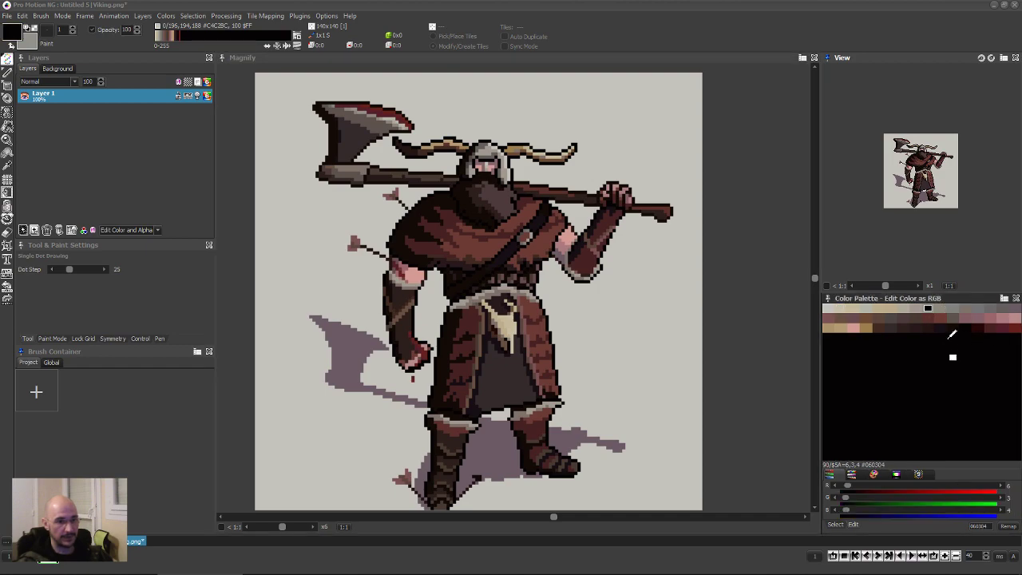
click(841, 308)
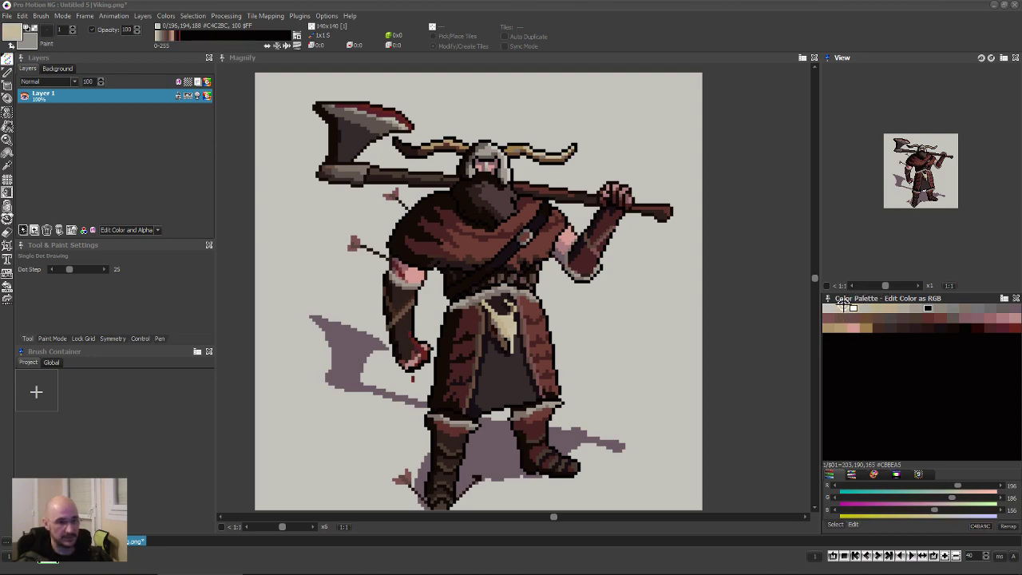
click(842, 308)
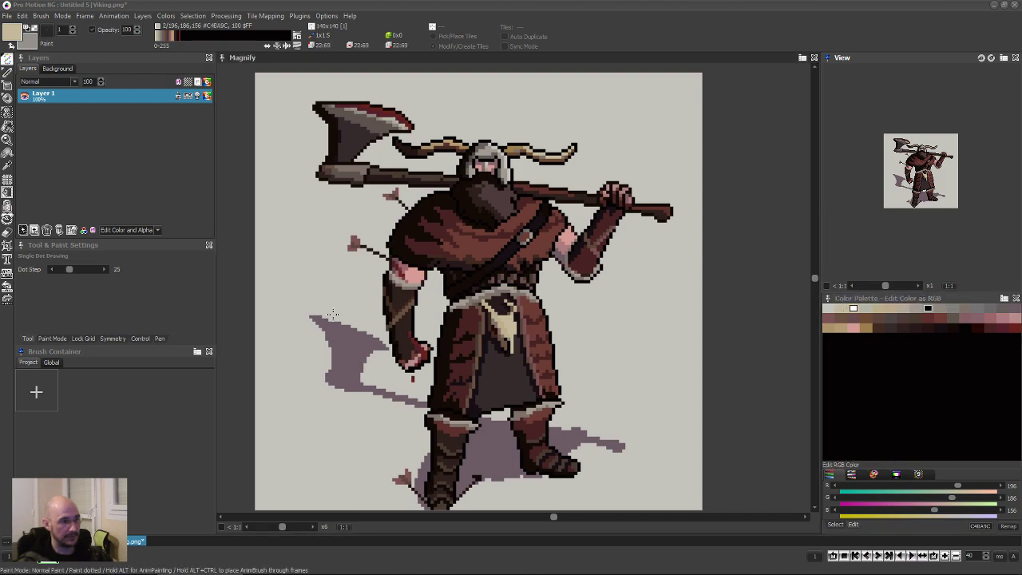
click(889, 308)
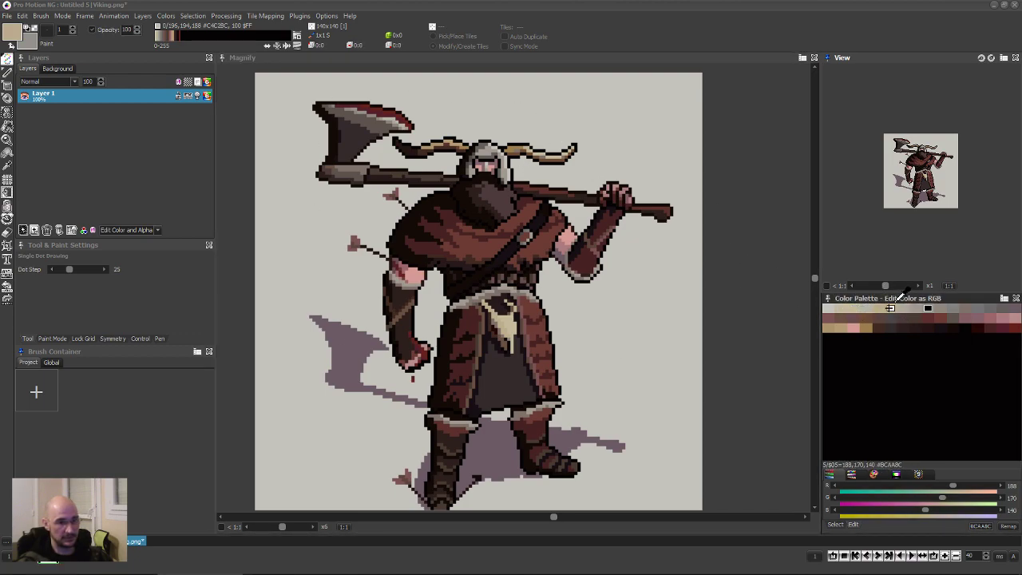
click(879, 308)
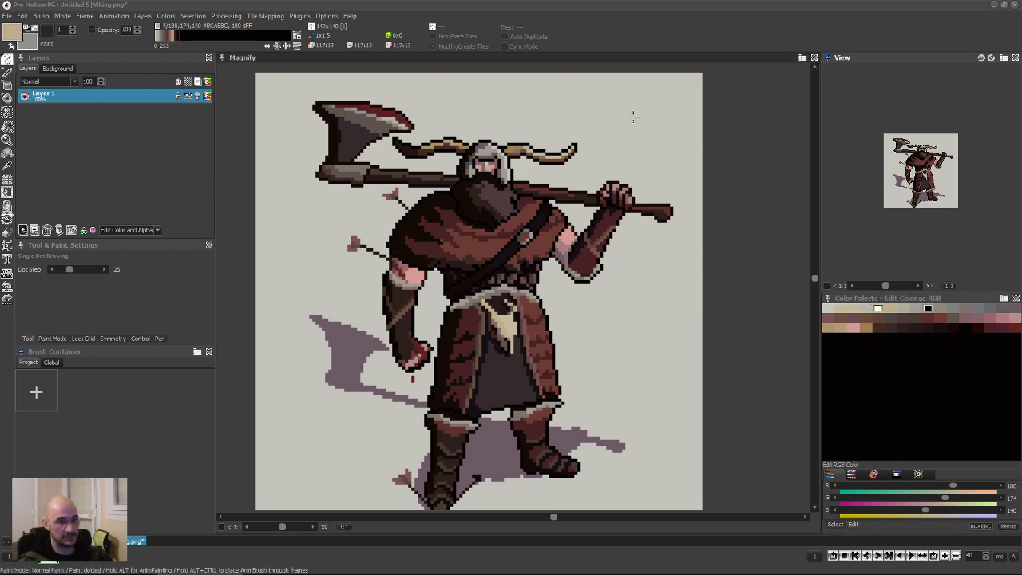
Match the purple shadow color to the neighboring gray 100, 94, 92 and merge the near-identical mauve palette entries around 132, 94, 100.
click(927, 309)
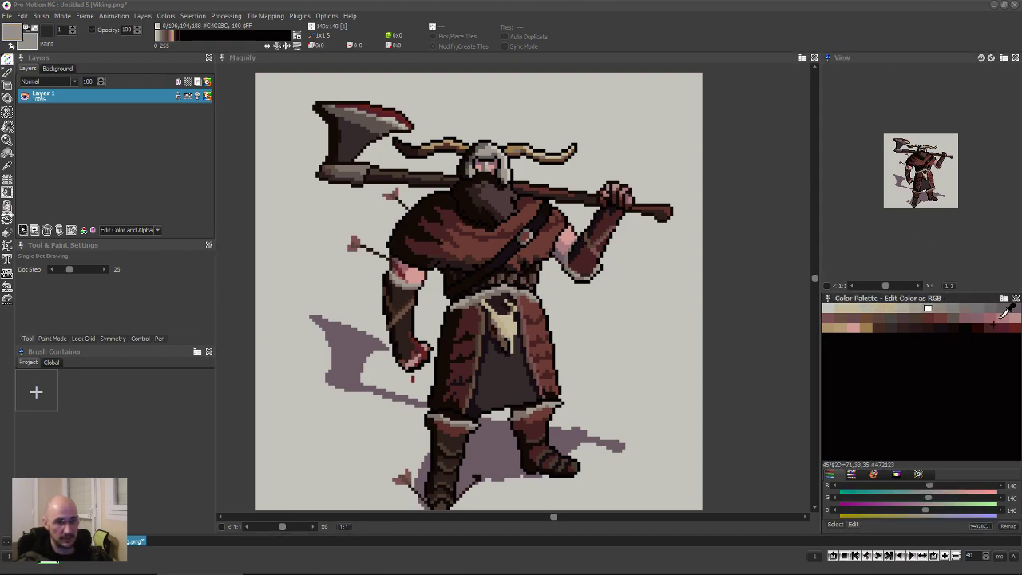
click(1002, 308)
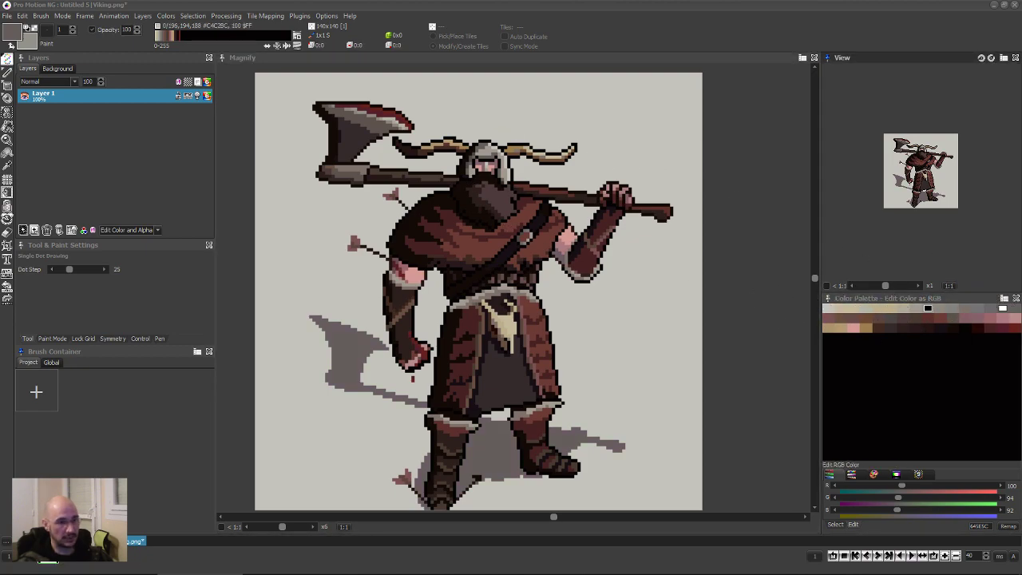
click(965, 317)
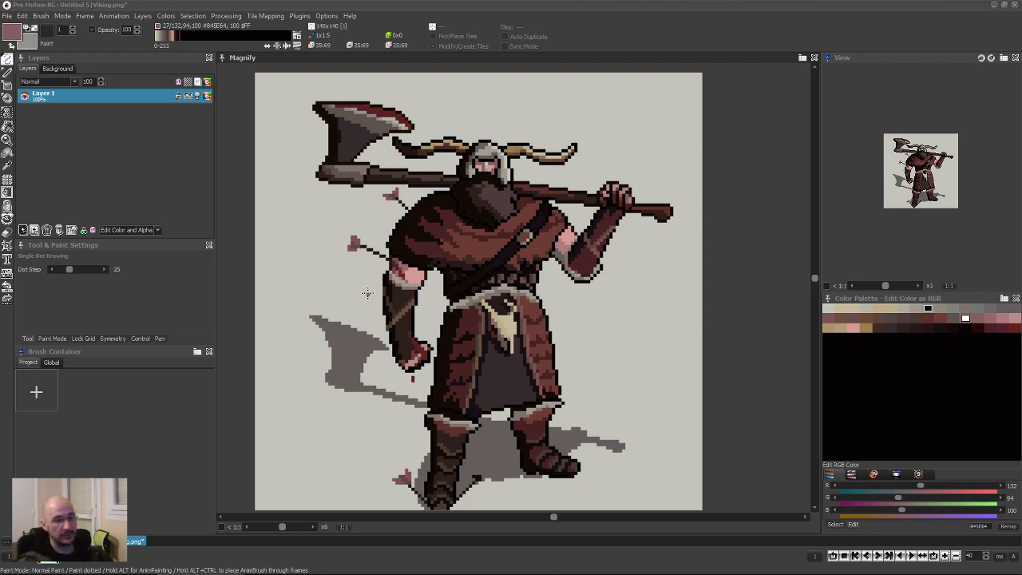
Grab the whole 140x140 Viking image as a brush and store it in the global brush container.
scroll(459, 386, down, 1)
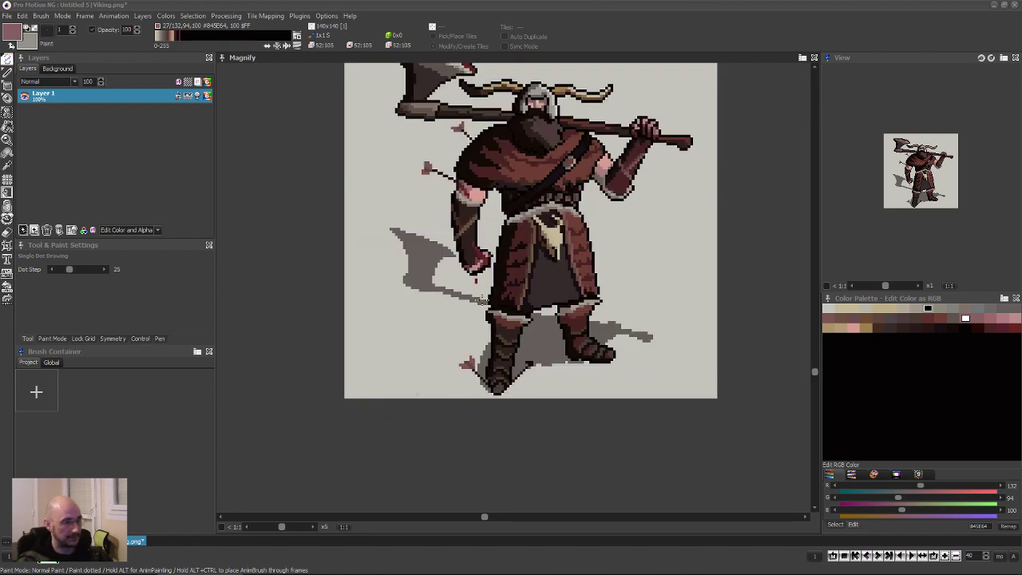
key(b)
scroll(469, 285, up, 2)
drag(335, 85, 742, 483)
scroll(391, 291, up, 3)
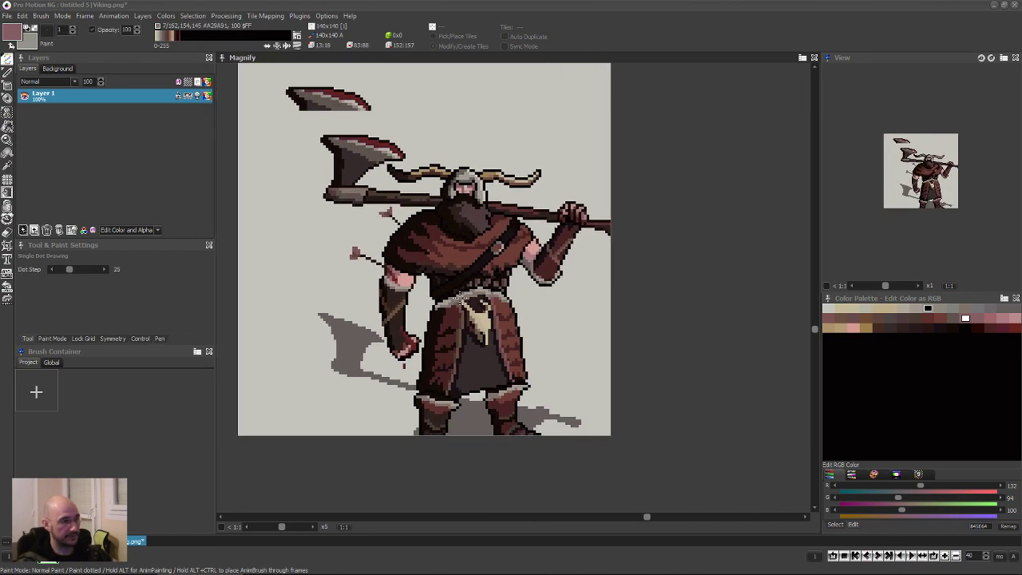
right_click(51, 360)
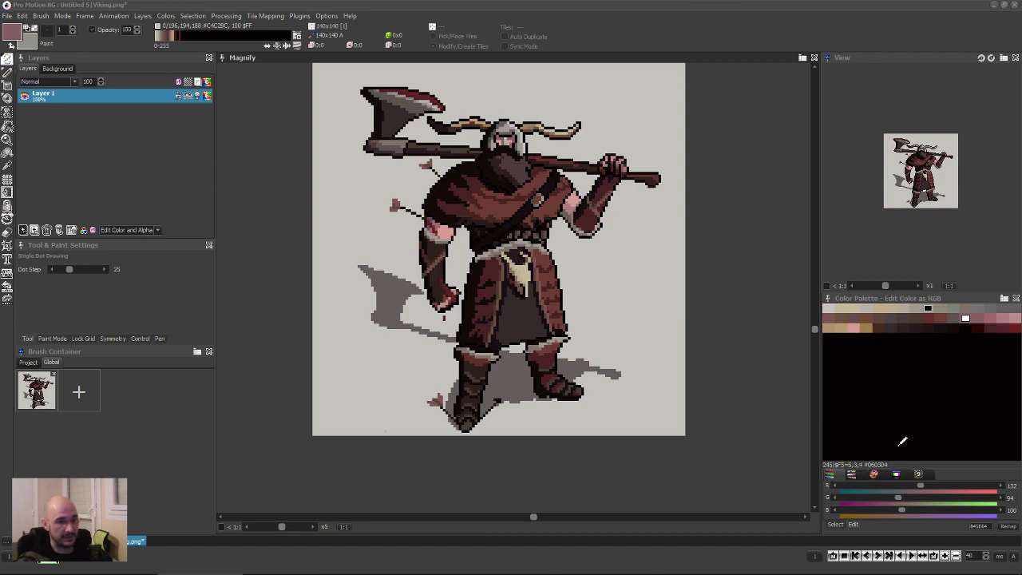
Remove the duplicate colors from the Viking.png palette using the Blacken option.
click(165, 16)
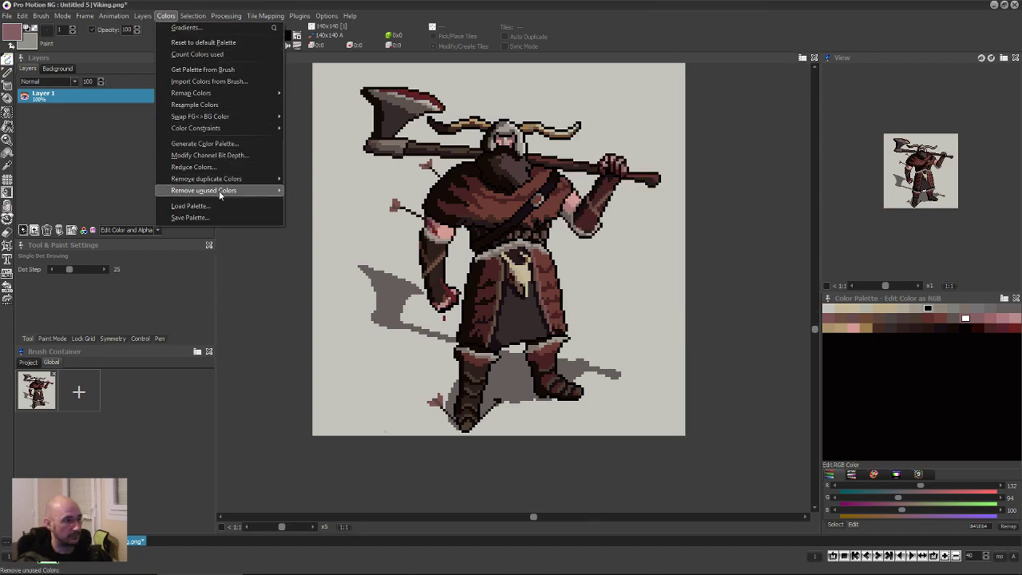
mouse_move(222, 185)
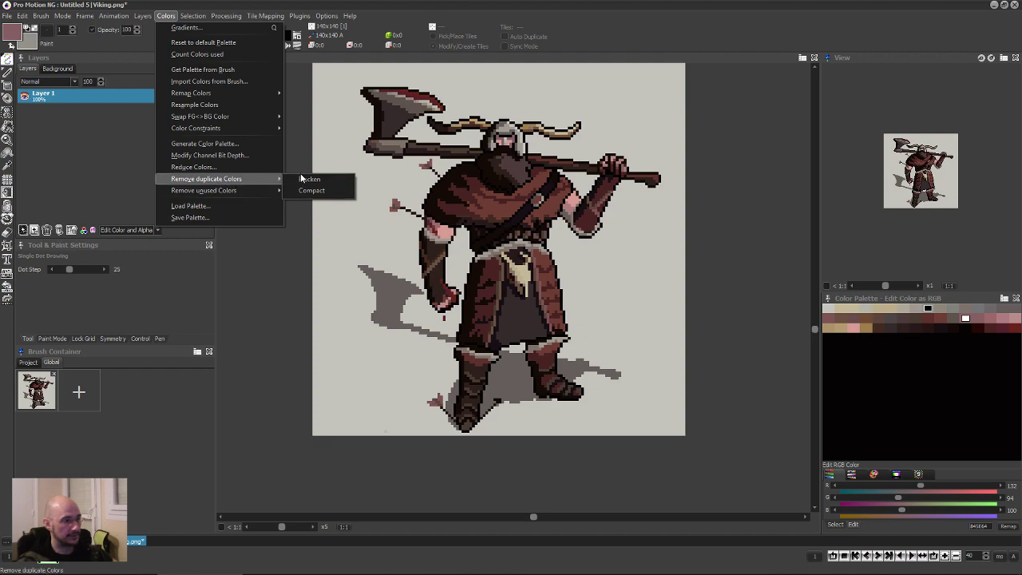
click(309, 180)
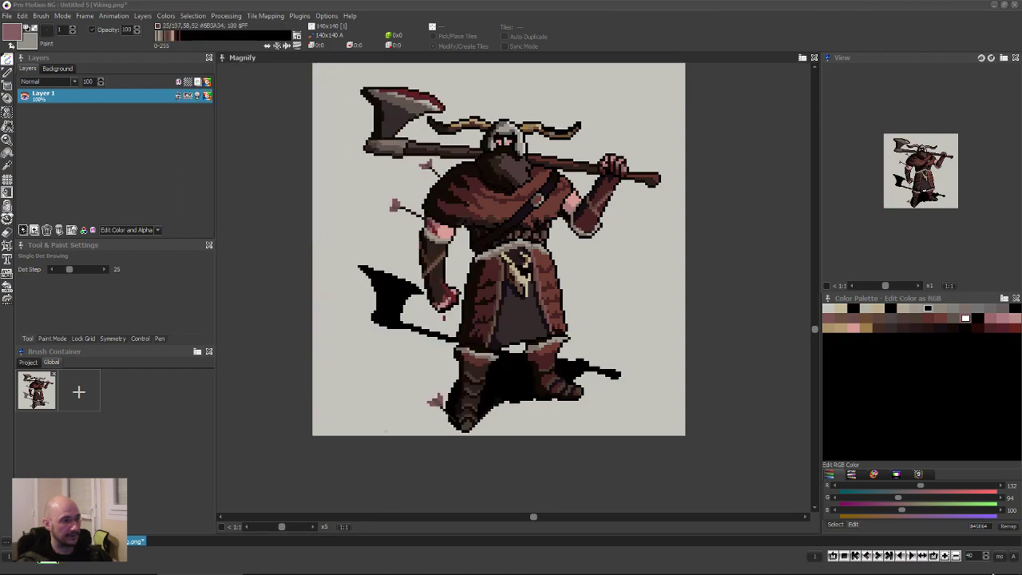
Remap the Viking artwork to the cleaned palette to restore its blackened areas.
click(1008, 527)
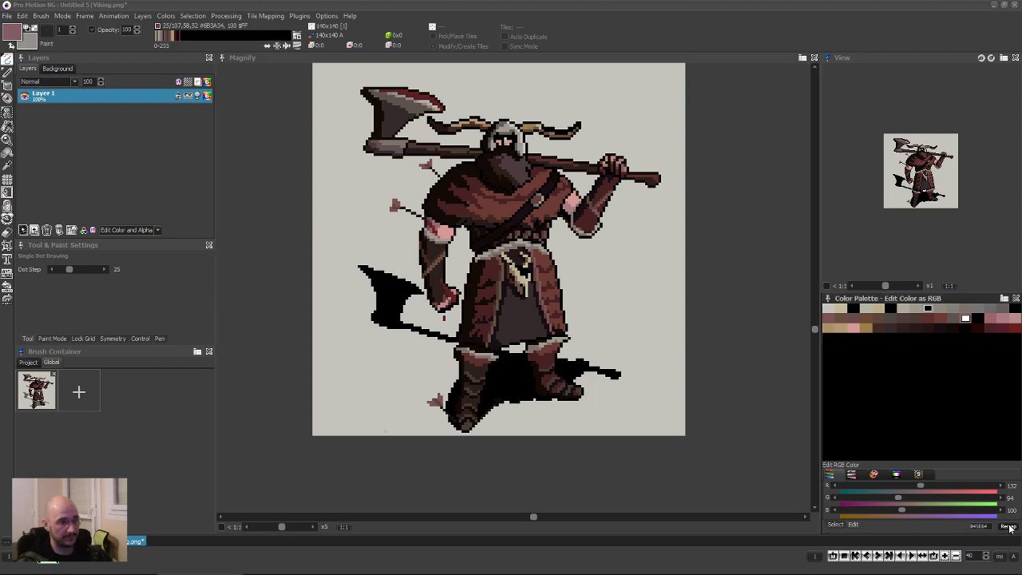
click(1008, 526)
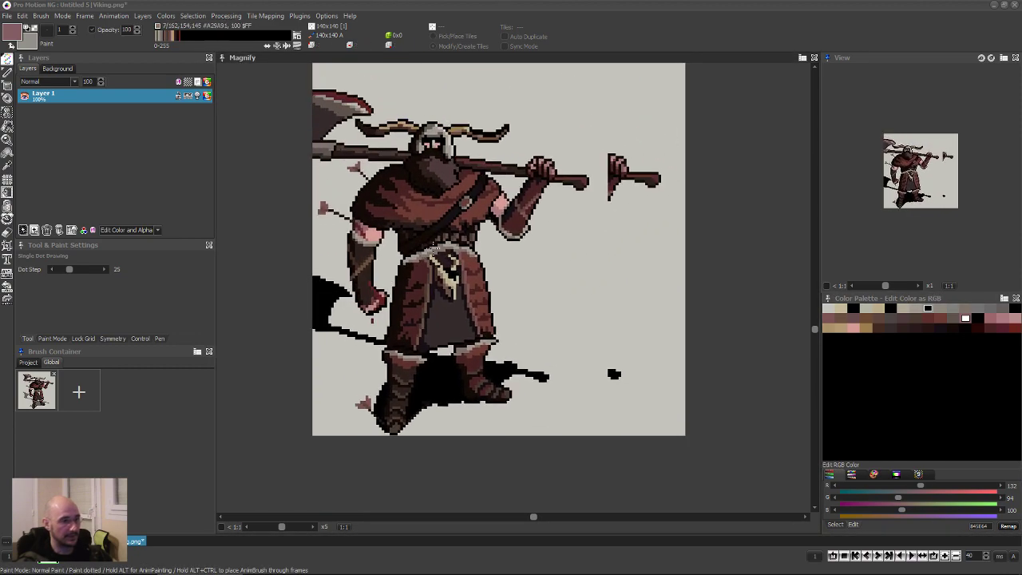
click(44, 17)
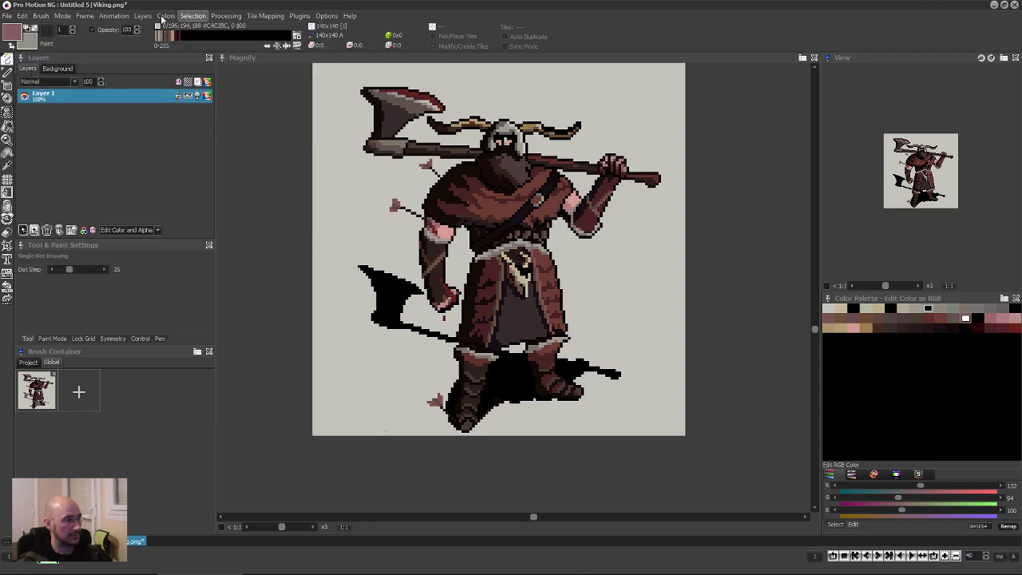
mouse_move(161, 20)
mouse_move(205, 94)
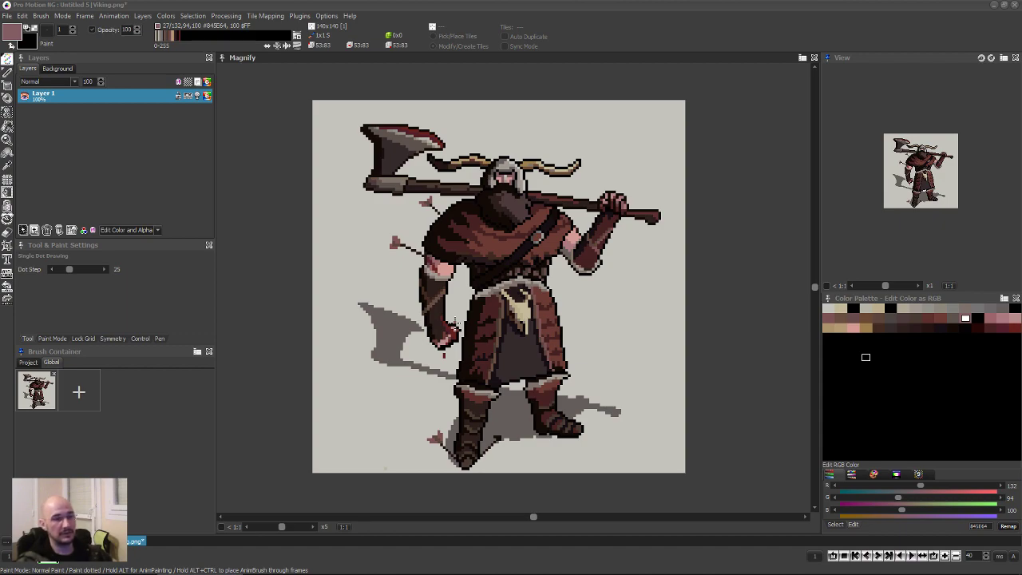
Close the Viking.png project without saving its changes and switch to Reduced.png.
click(815, 60)
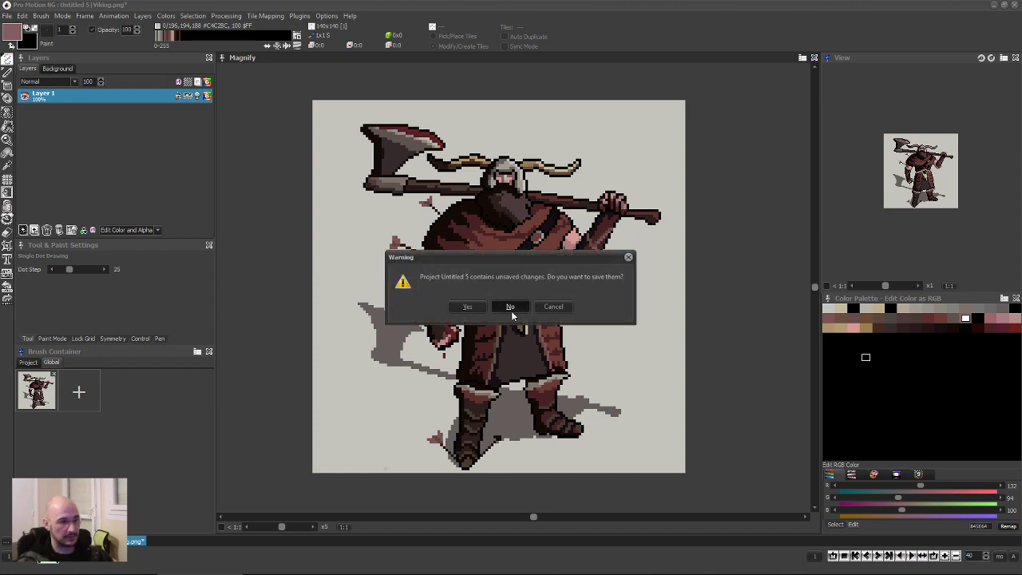
click(511, 311)
key(ctrl+Tab)
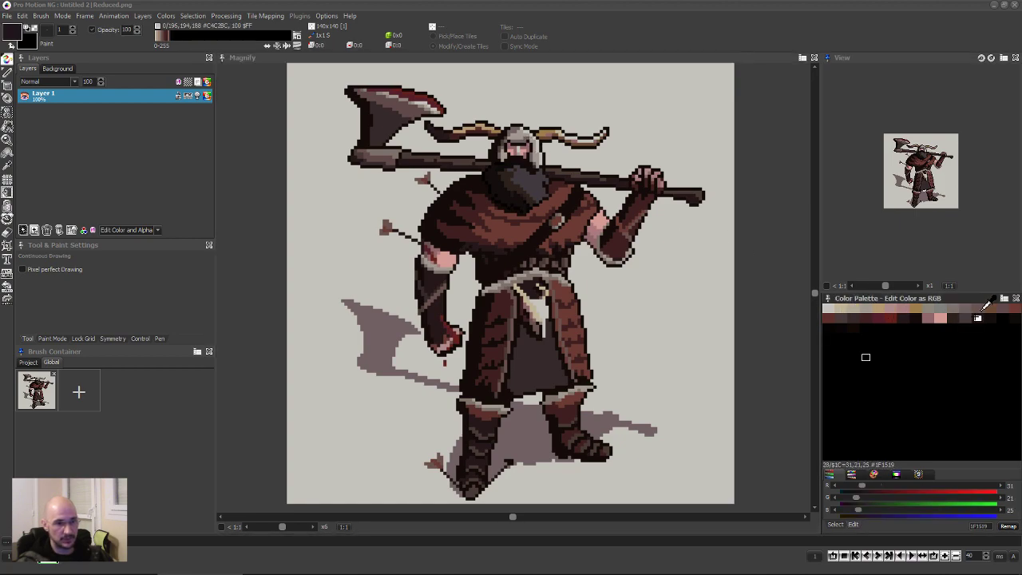
Try a red channel of 193 on the beard's dark gray and 173 on the horn's brown in Reduced.png, undoing each change.
drag(881, 485, 956, 484)
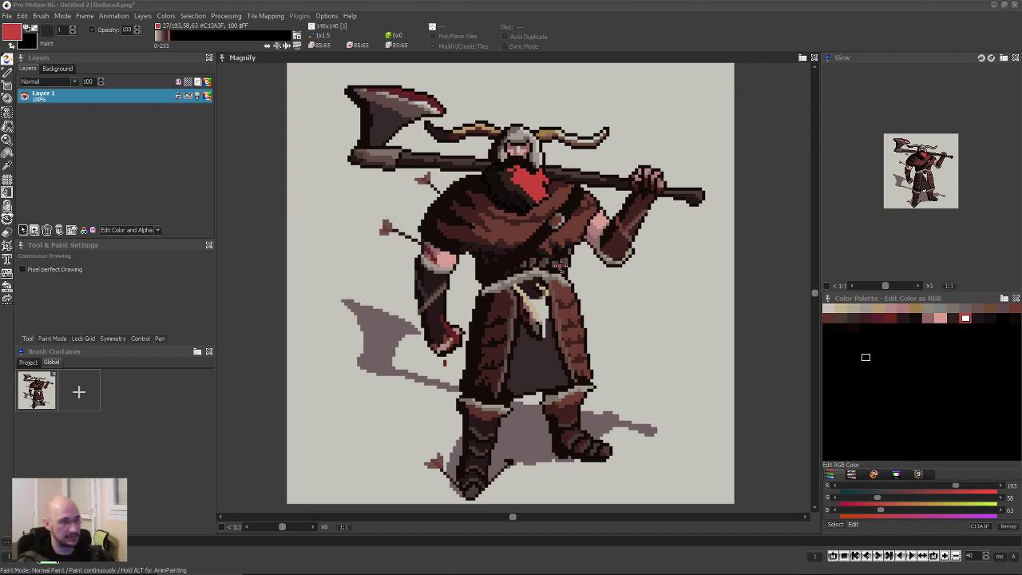
key(ctrl+z)
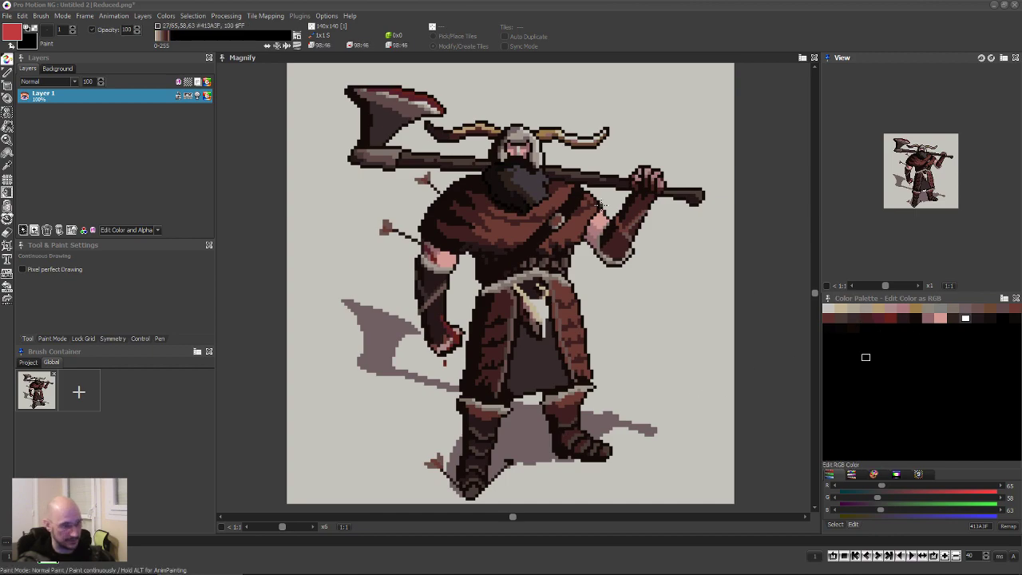
key(comma)
click(581, 145)
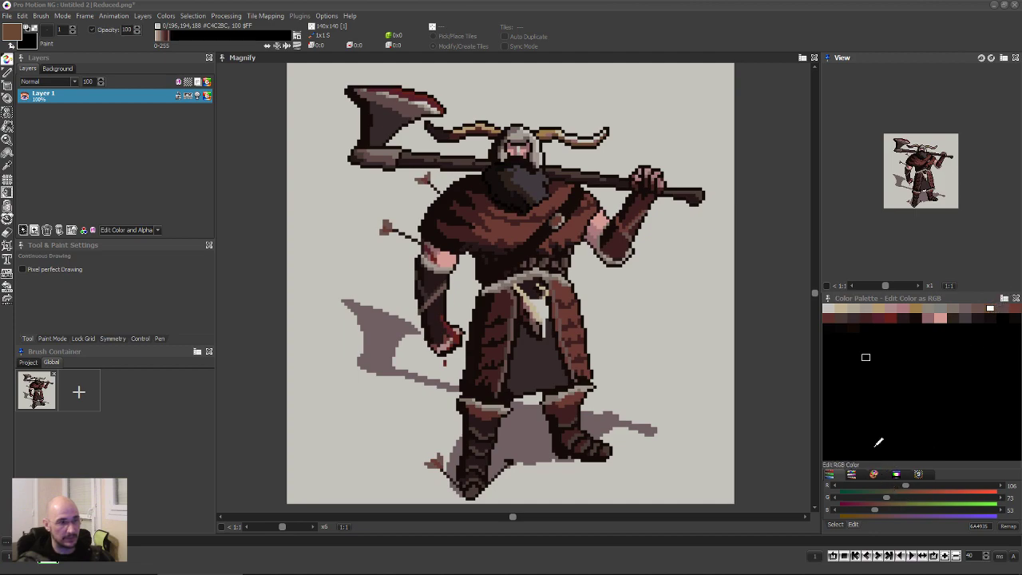
drag(907, 484, 946, 483)
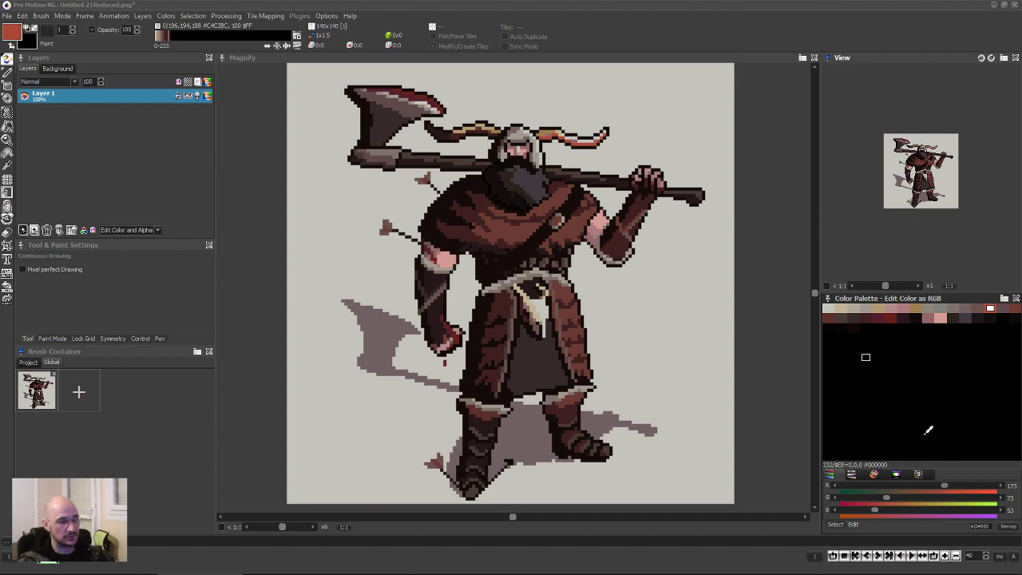
key(ctrl+z)
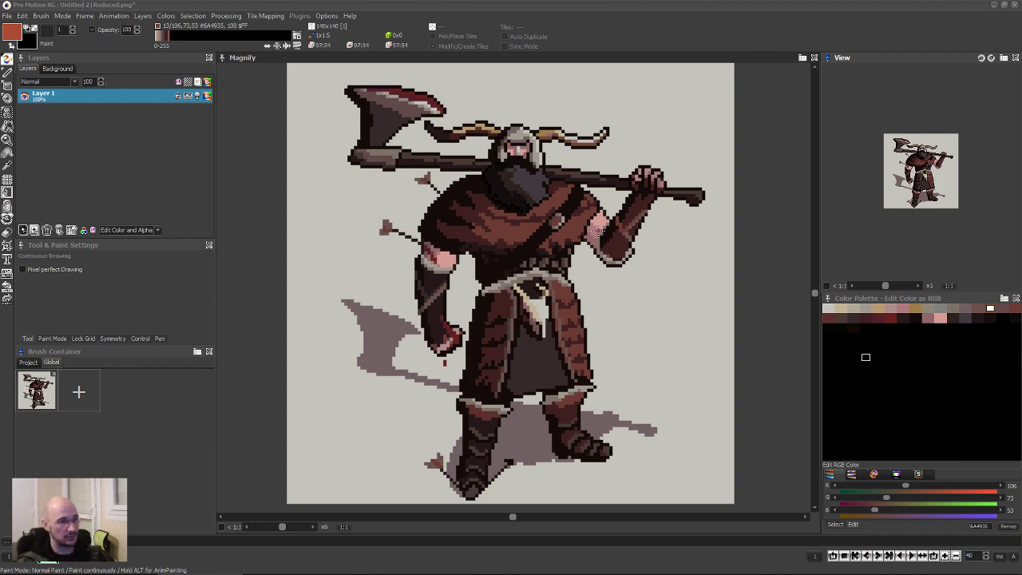
scroll(628, 231, up, 1)
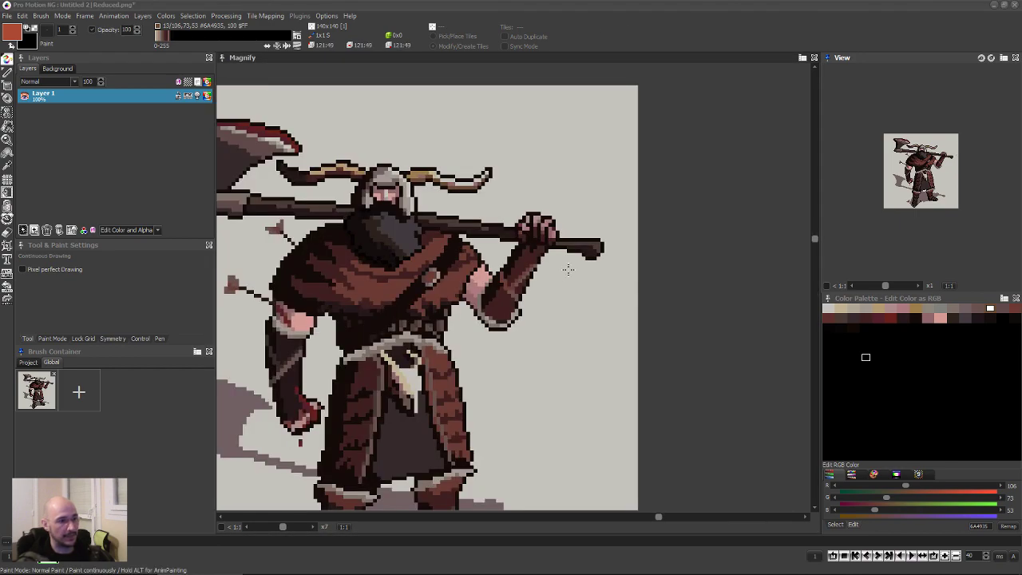
scroll(511, 309, down, 2)
scroll(487, 336, up, 1)
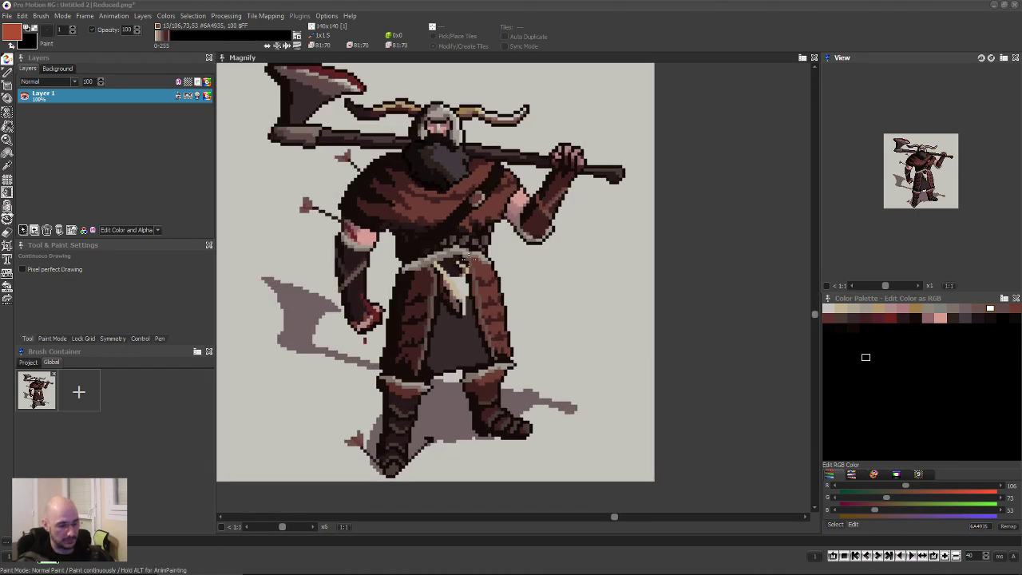
key(Up)
key(Left)
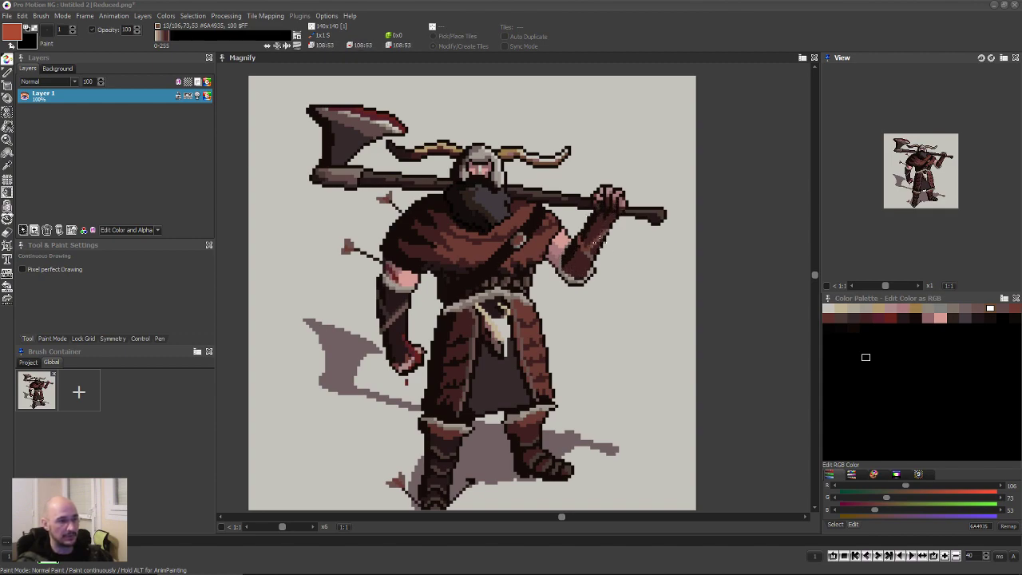
Paint the raised arm's elbow over the bracer with the mid pink skin tone #AB7B7F using a 2-pixel brush.
scroll(572, 272, up, 1)
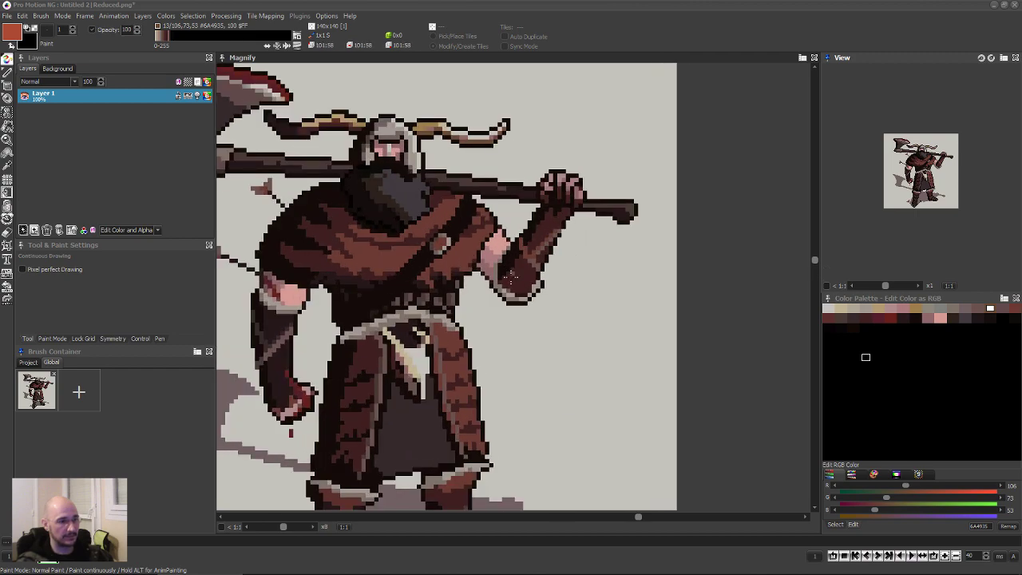
scroll(511, 275, up, 2)
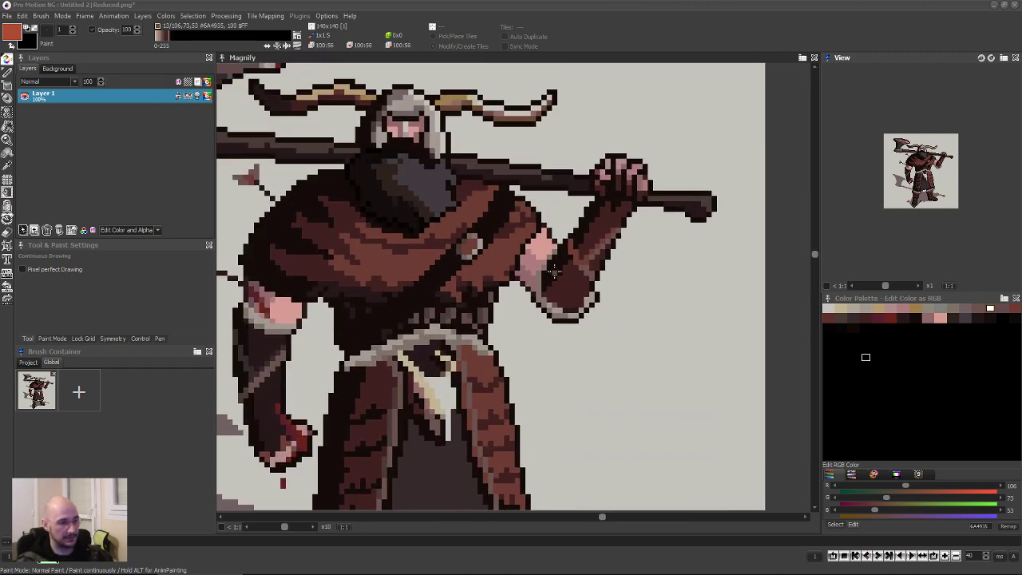
key(plus)
key(comma)
click(533, 268)
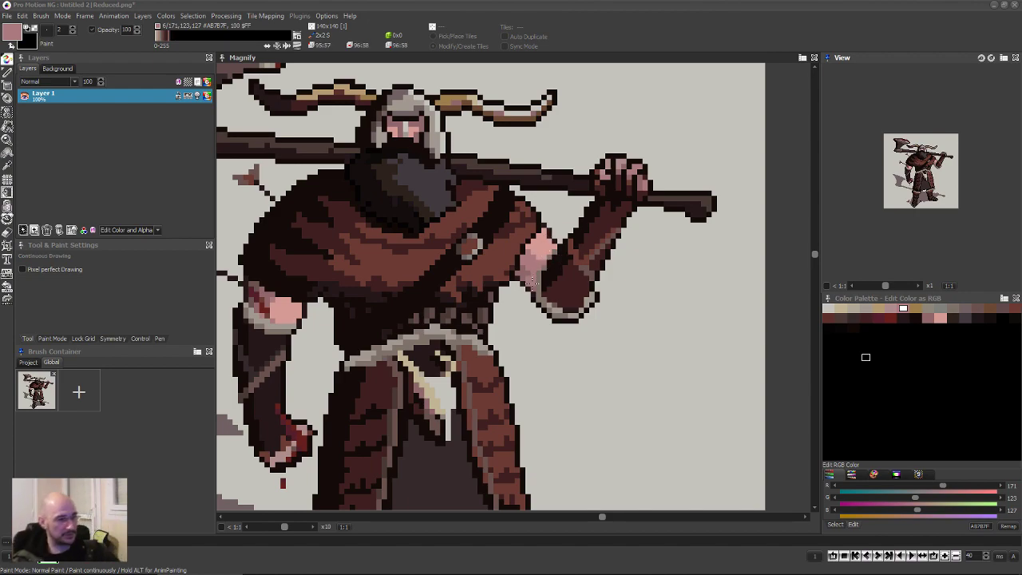
mouse_move(550, 277)
mouse_down()
mouse_move(578, 291)
mouse_move(569, 301)
mouse_move(538, 276)
mouse_move(562, 309)
mouse_up()
Shade the elbow with the darker pink #91666B and trim away the old fur edge around it with the background color #C4C2BC.
key(comma)
click(542, 271)
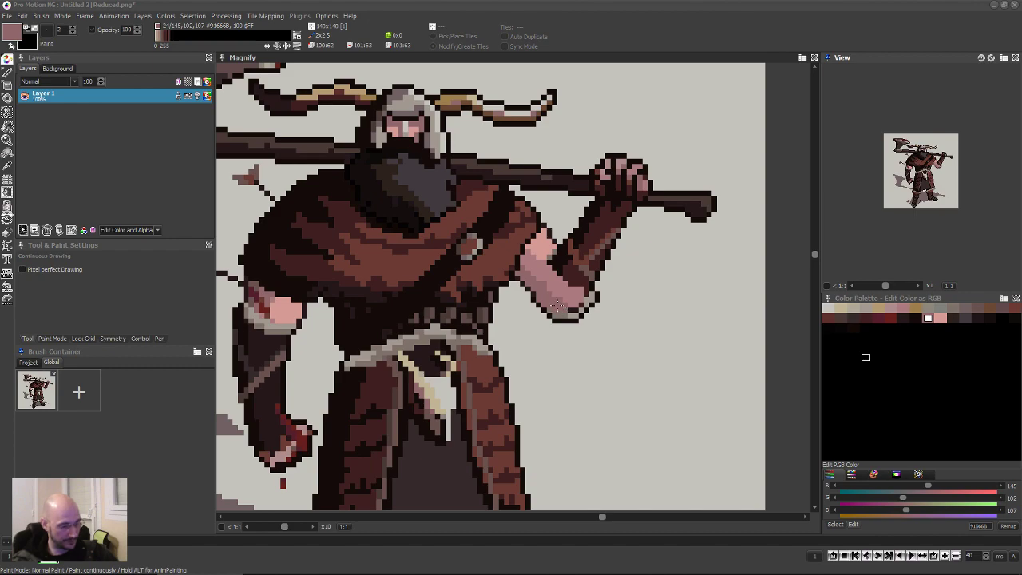
right_click(619, 298)
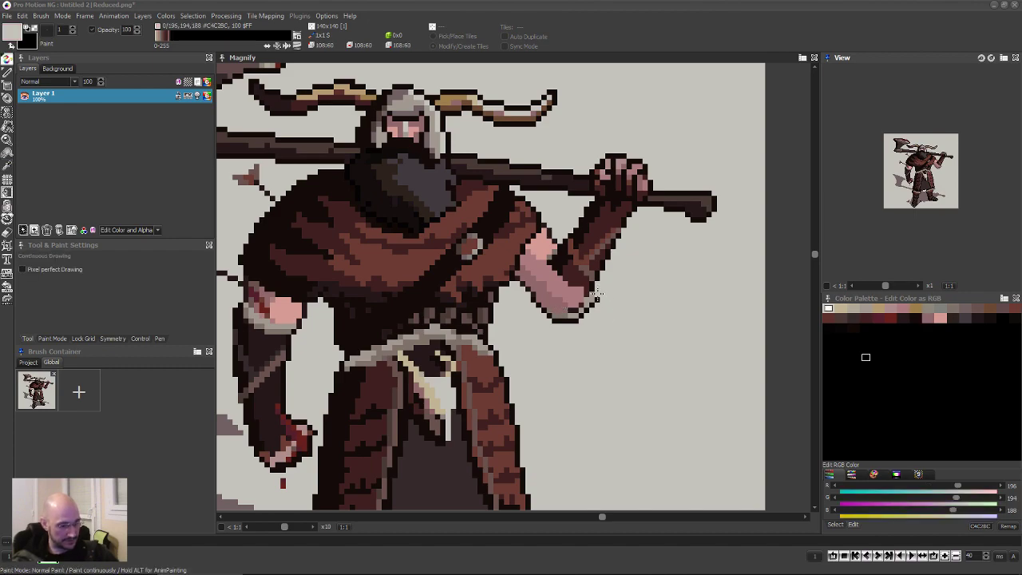
key(plus)
key(comma)
right_click(608, 297)
drag(604, 297, 552, 326)
Redraw the outline around the raised arm's elbow with the dark brown #26181A.
scroll(543, 326, up, 1)
key(minus)
key(comma)
click(560, 254)
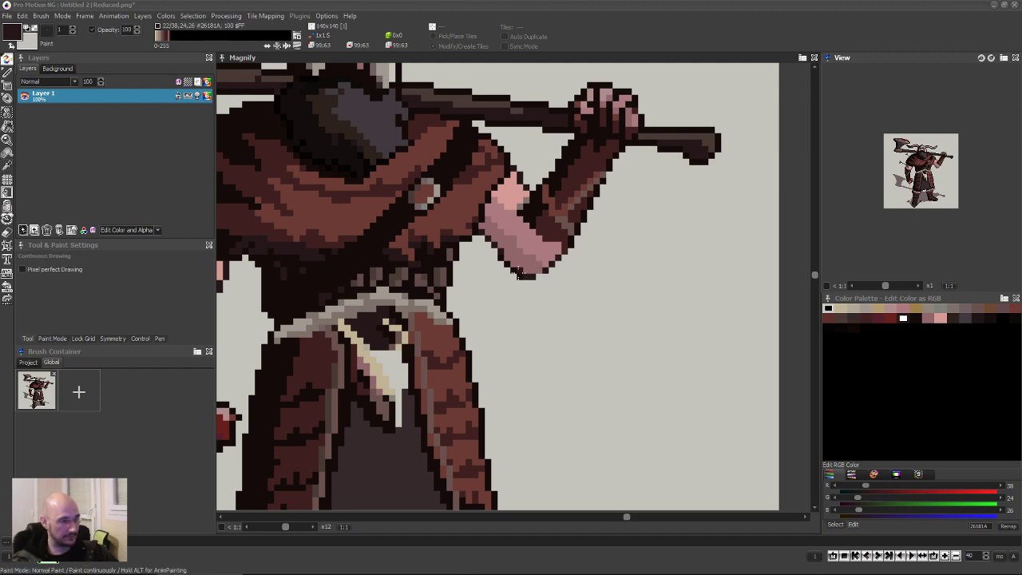
Shade the underside of the raised upper arm with the darker pink #91666B.
scroll(528, 229, down, 2)
right_click(495, 256)
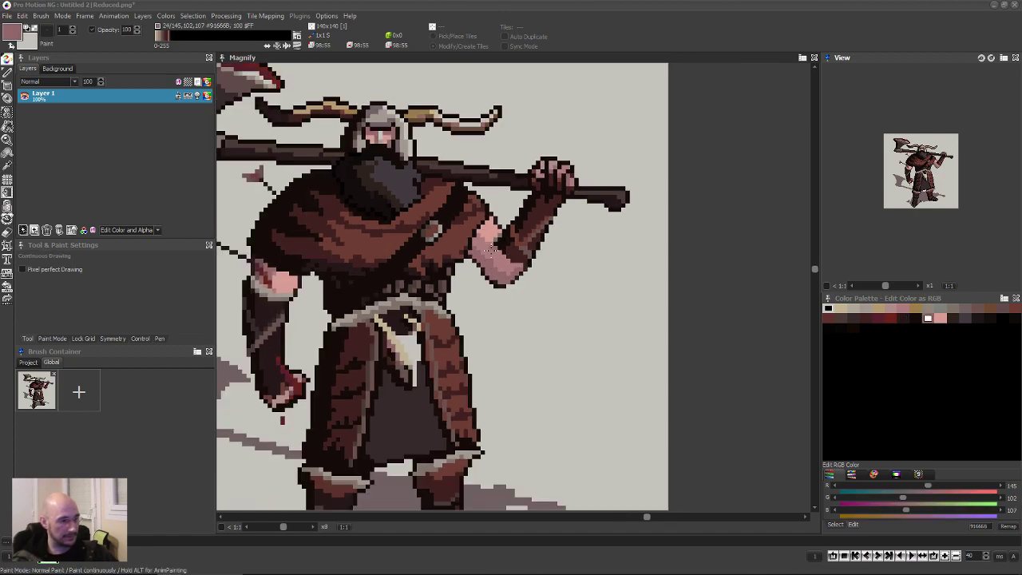
scroll(496, 258, down, 4)
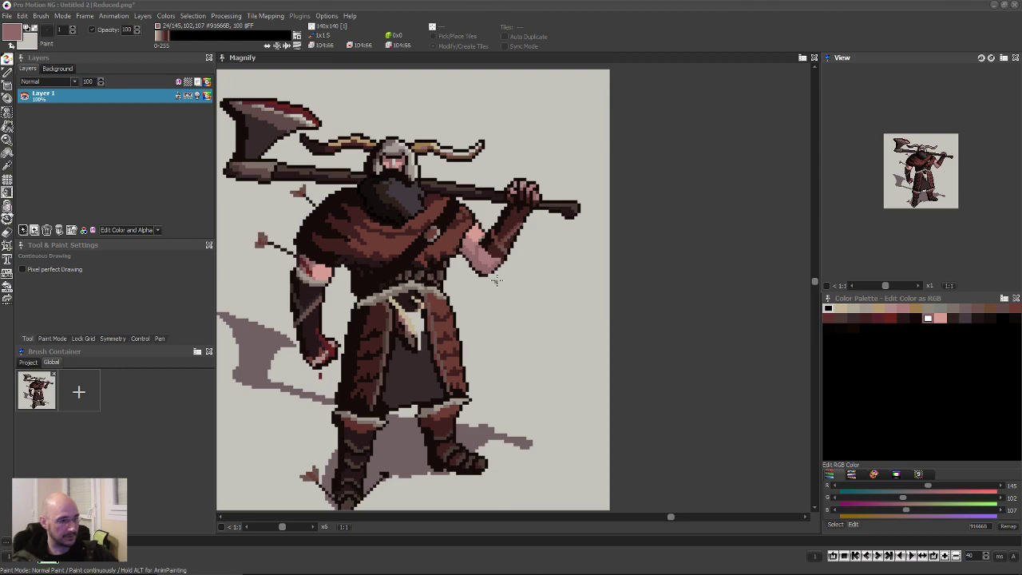
scroll(495, 280, up, 3)
scroll(604, 276, down, 2)
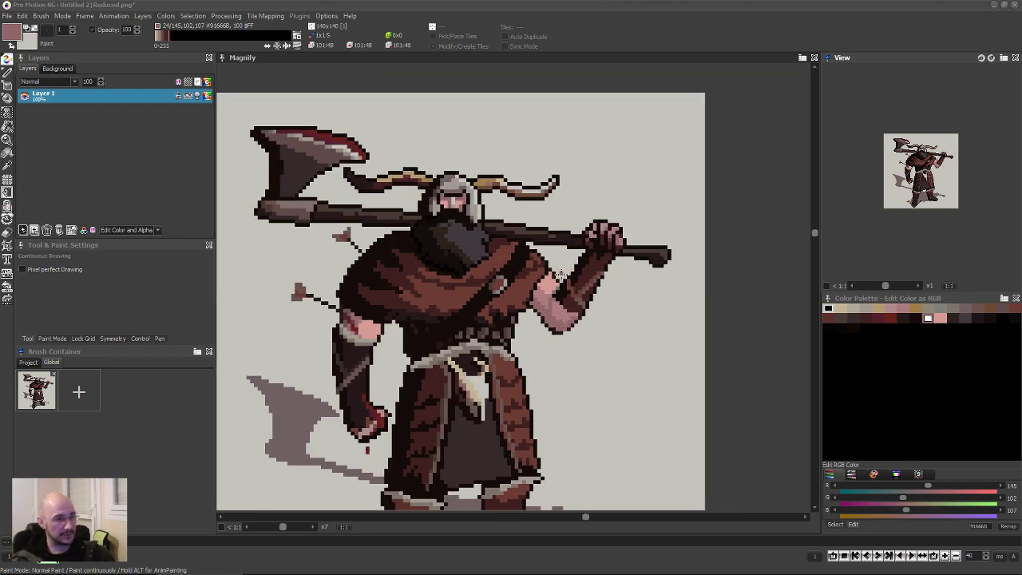
scroll(559, 275, up, 3)
scroll(537, 290, up, 1)
key(Left)
key(Right)
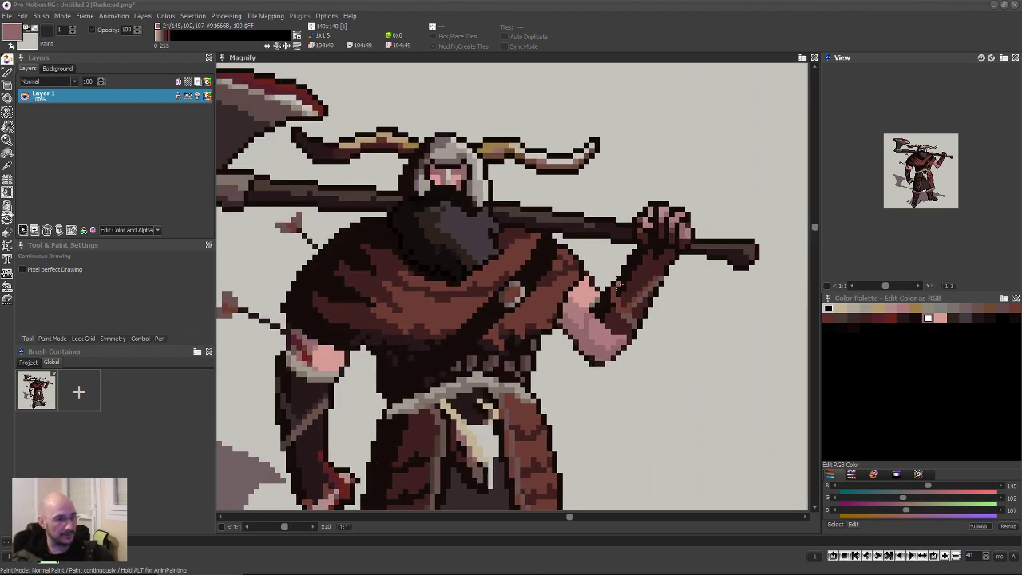
key(Down)
scroll(591, 319, down, 1)
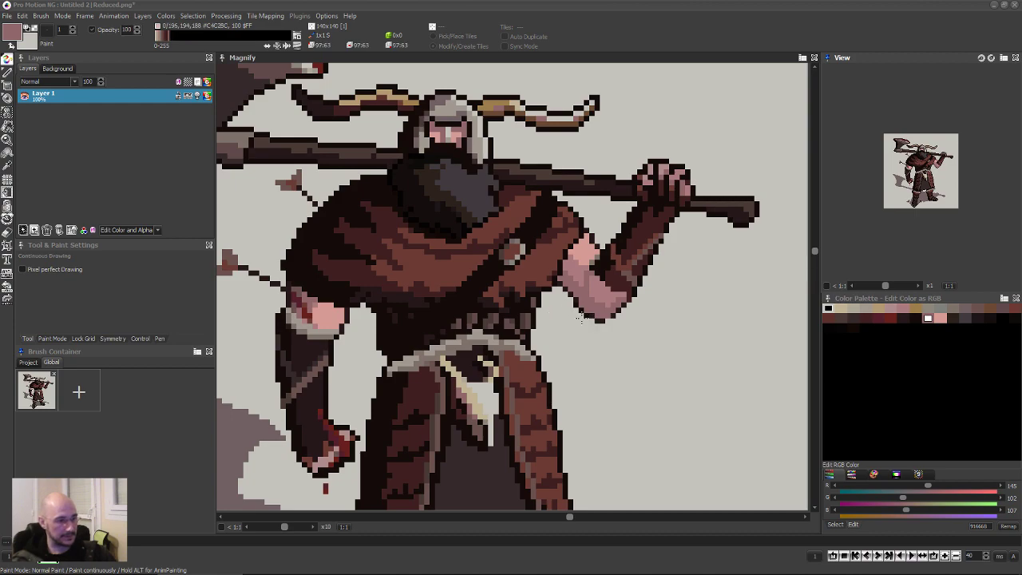
scroll(571, 307, up, 1)
Refine the lower outline pixels beneath the elbow with the dark brown #26181A.
key(comma)
click(581, 298)
drag(583, 304, 588, 308)
scroll(586, 308, down, 1)
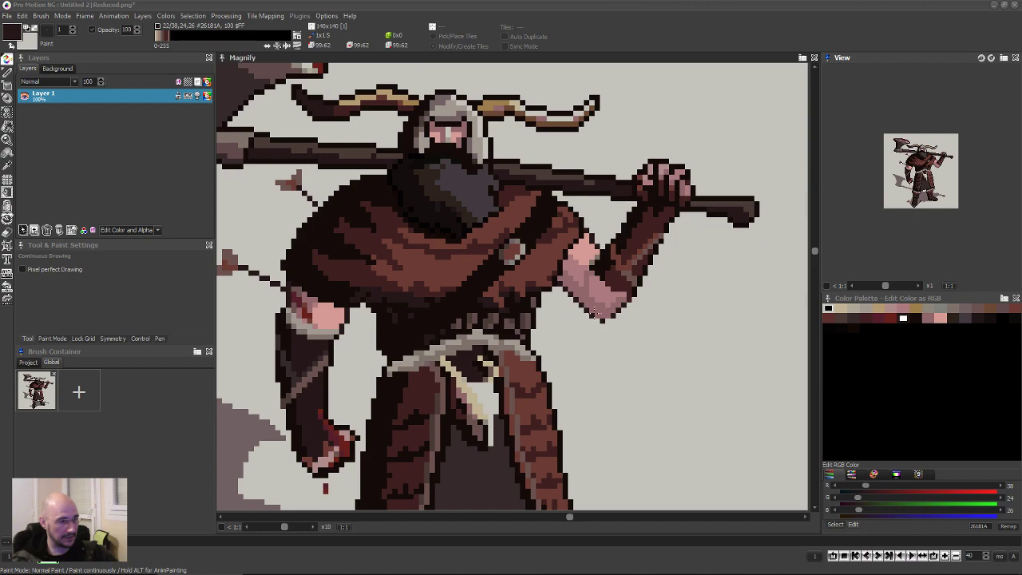
Touch up the bare elbow skin with the mid pink #AB7B7F sampled from the arm.
scroll(623, 296, up, 1)
scroll(622, 295, down, 1)
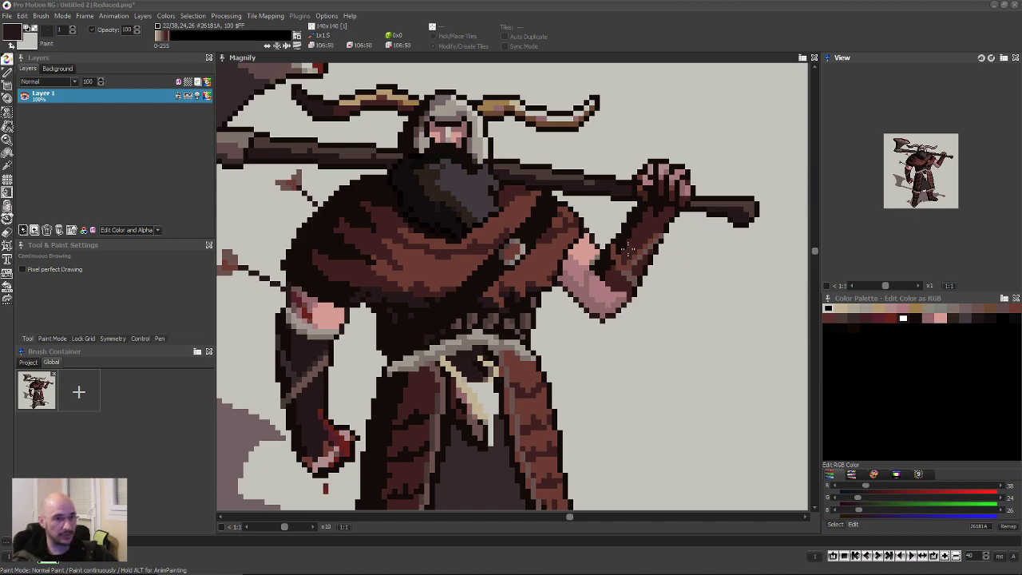
scroll(621, 275, up, 1)
key(comma)
scroll(621, 275, down, 1)
click(620, 284)
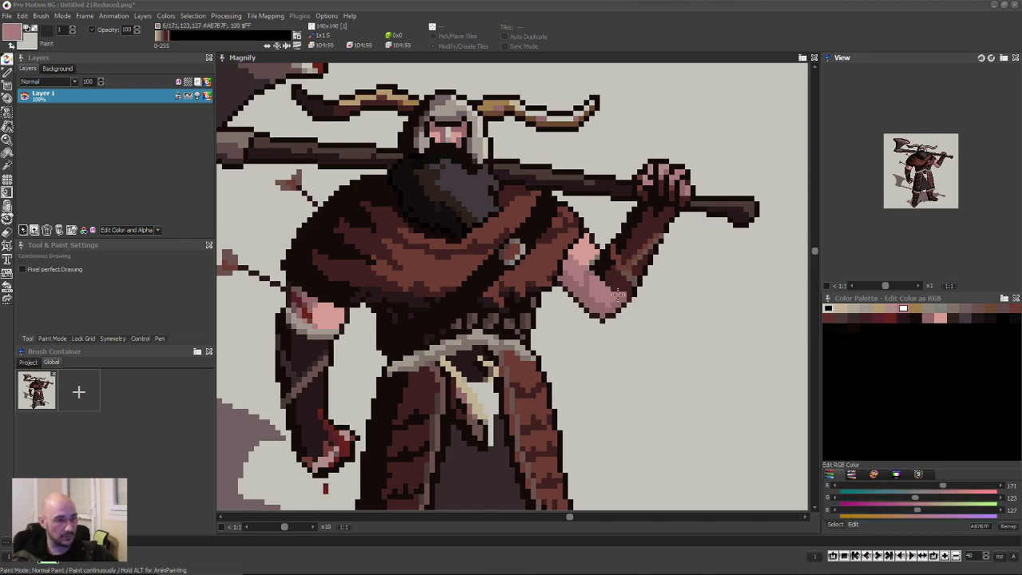
Paint a curved cuff along the elbow end of the bracer with the gray #7F726A.
scroll(602, 254, up, 1)
click(595, 261)
drag(596, 265, 630, 291)
scroll(631, 289, down, 1)
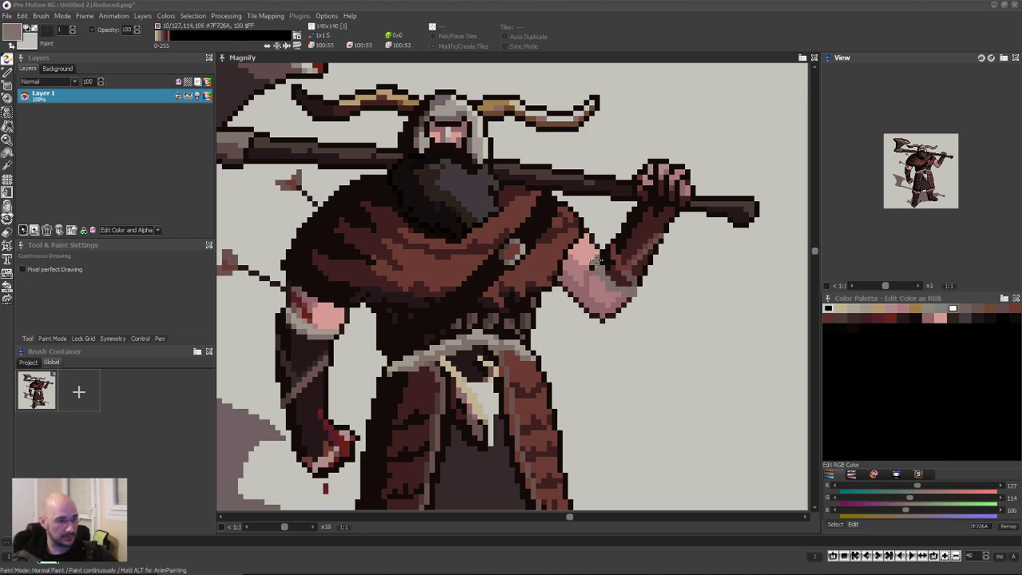
Add a lighter gray highlight along the bracer's cuff and shade the skin beneath it with the darker pink #91666B.
scroll(639, 285, up, 1)
scroll(639, 285, down, 1)
click(601, 257)
scroll(600, 257, up, 1)
mouse_move(599, 261)
mouse_down()
mouse_move(629, 285)
mouse_move(606, 292)
mouse_move(621, 297)
mouse_up()
key(comma)
click(588, 298)
scroll(619, 297, down, 1)
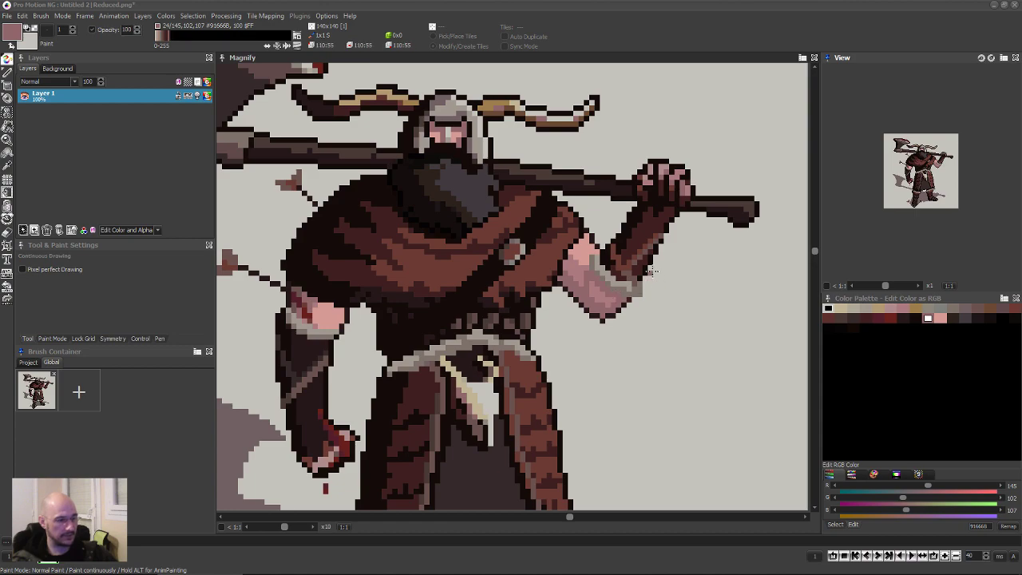
scroll(587, 264, up, 1)
scroll(587, 263, down, 1)
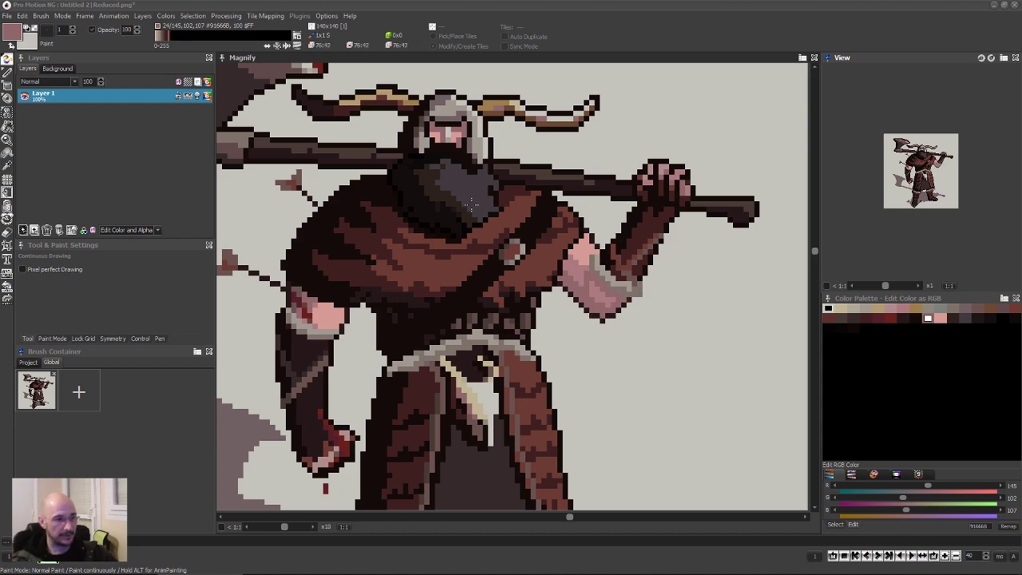
scroll(675, 178, up, 1)
scroll(675, 179, down, 1)
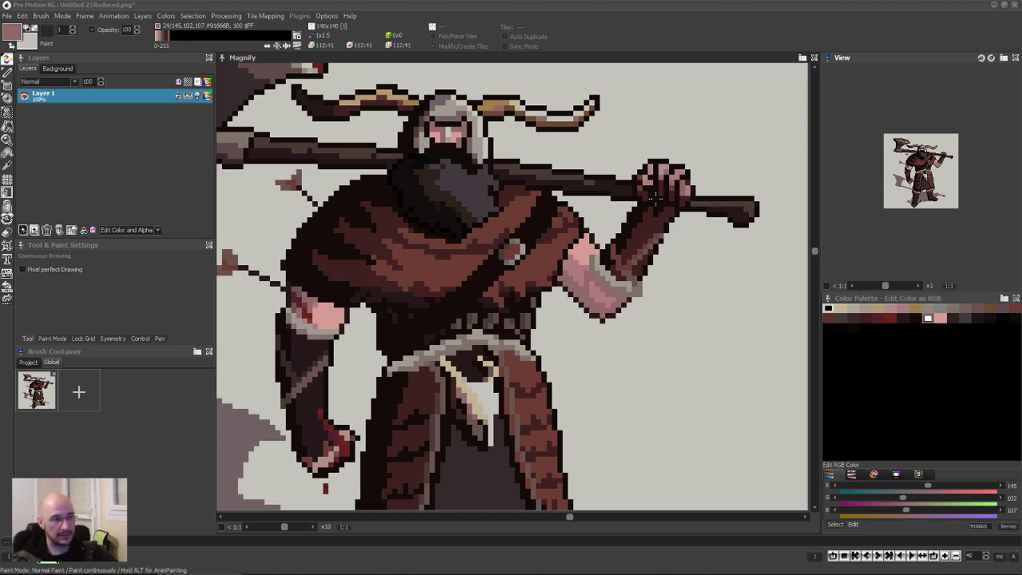
scroll(634, 182, up, 1)
scroll(634, 182, down, 1)
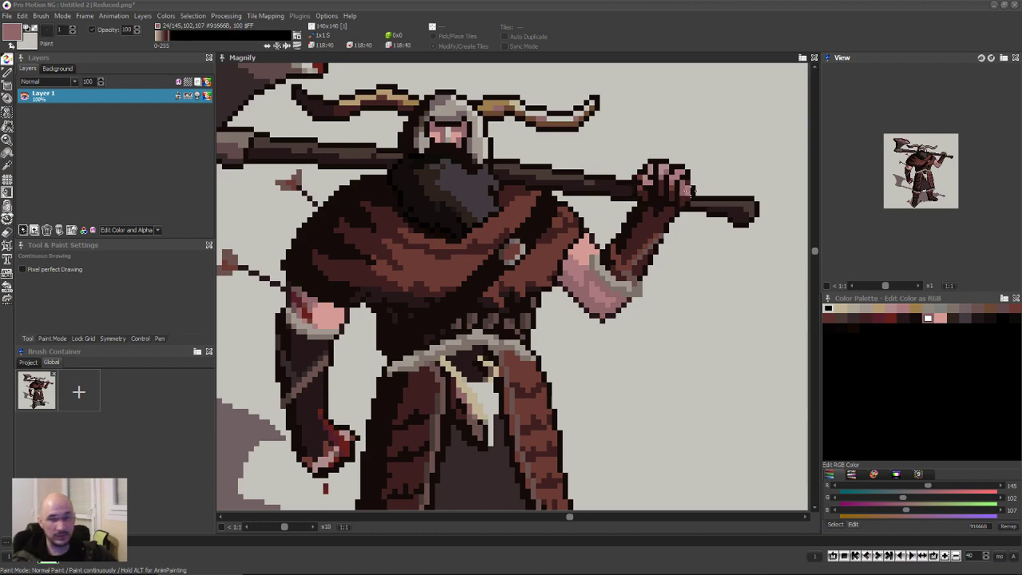
scroll(649, 186, up, 1)
scroll(648, 183, down, 1)
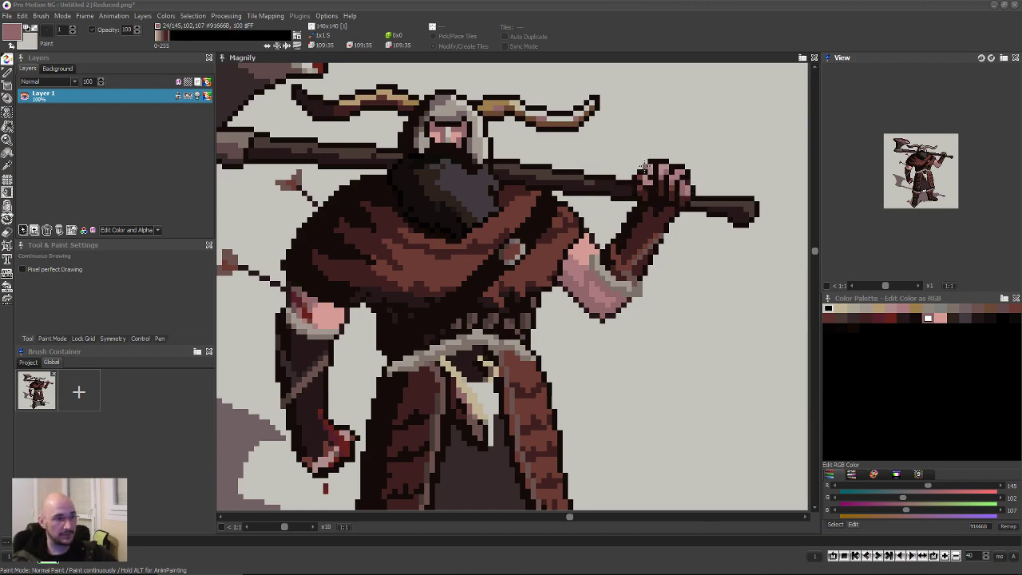
scroll(657, 304, up, 1)
scroll(659, 157, down, 1)
scroll(597, 274, up, 1)
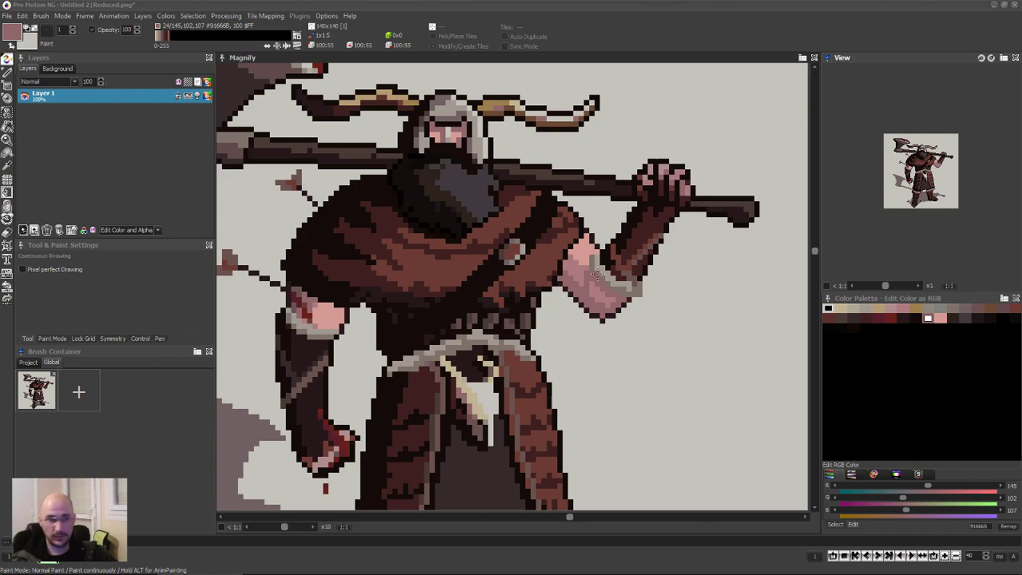
scroll(597, 273, down, 1)
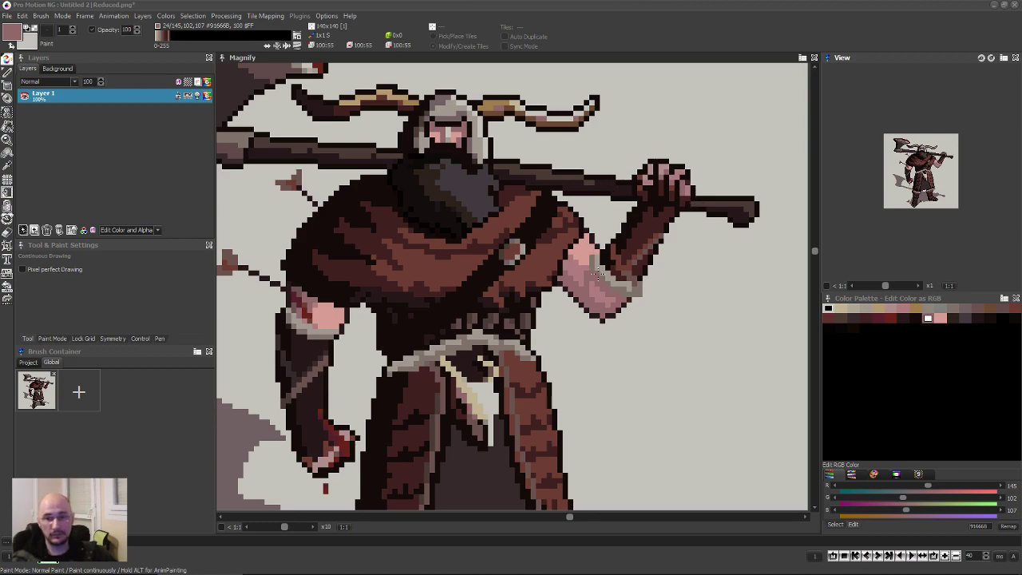
scroll(597, 274, up, 1)
scroll(597, 274, down, 1)
scroll(597, 274, up, 1)
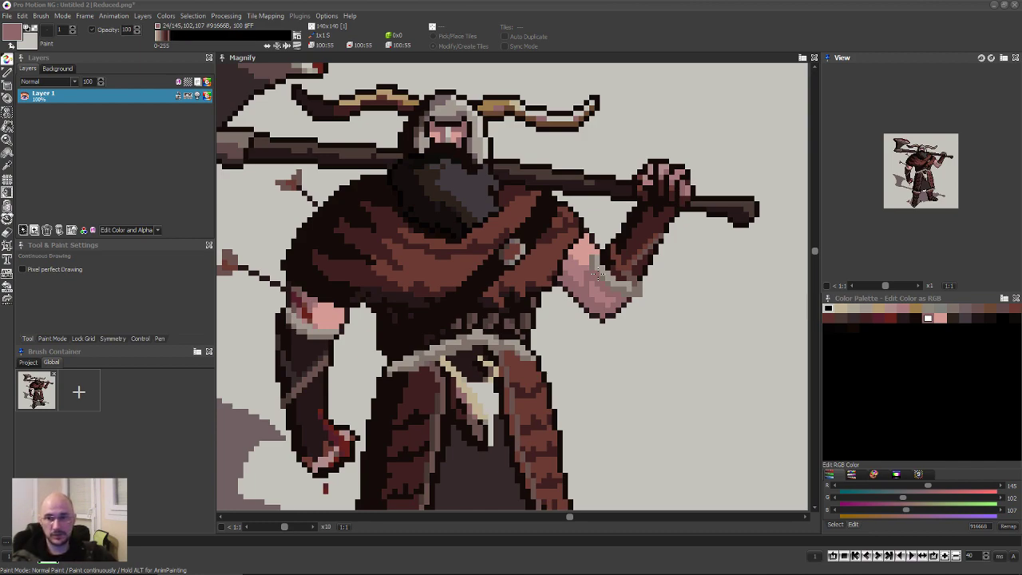
scroll(597, 274, down, 1)
scroll(636, 302, up, 1)
scroll(636, 301, down, 1)
scroll(616, 218, up, 1)
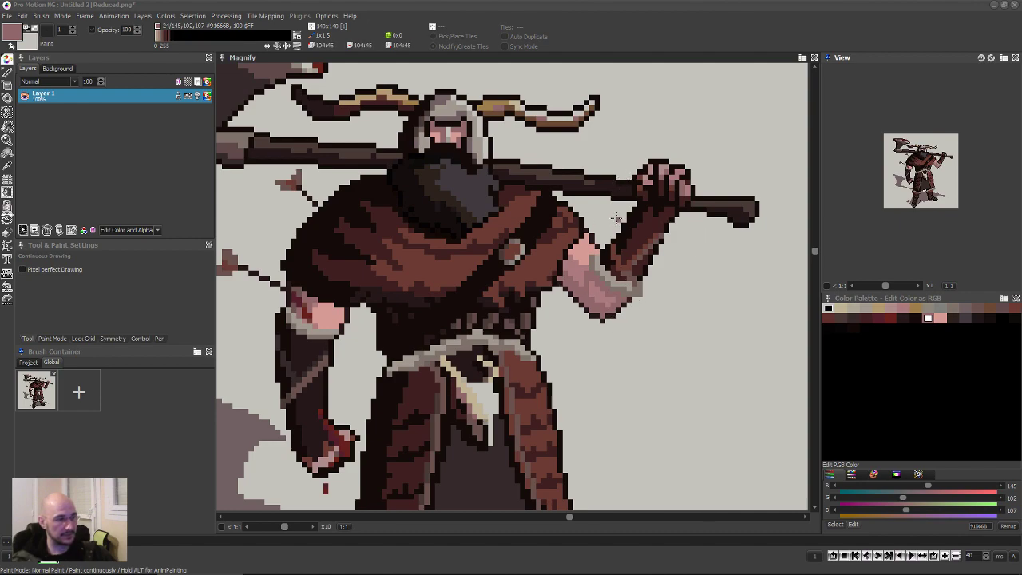
scroll(616, 218, down, 1)
scroll(659, 188, up, 1)
scroll(659, 187, down, 1)
scroll(660, 177, up, 1)
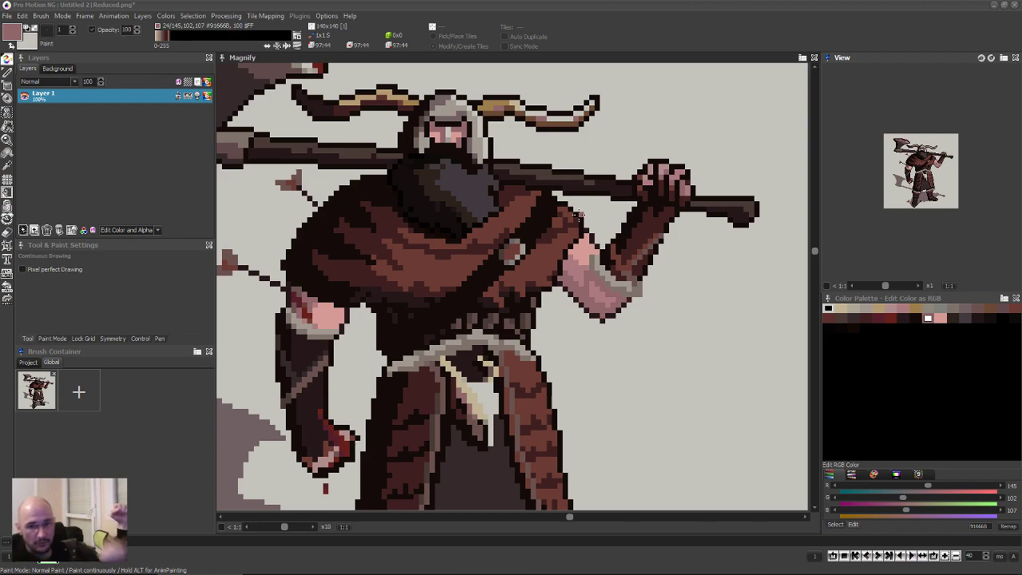
scroll(579, 214, down, 4)
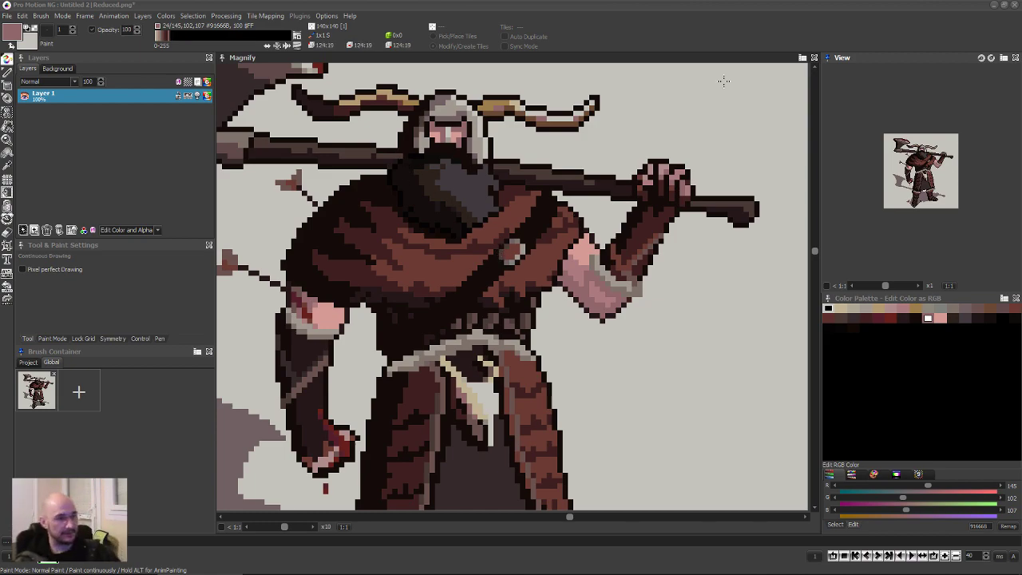
Capture the fist as a 13x14 brush, stamp it slightly closer to the body, and restore the single-pixel brush.
scroll(665, 165, up, 5)
scroll(504, 293, up, 4)
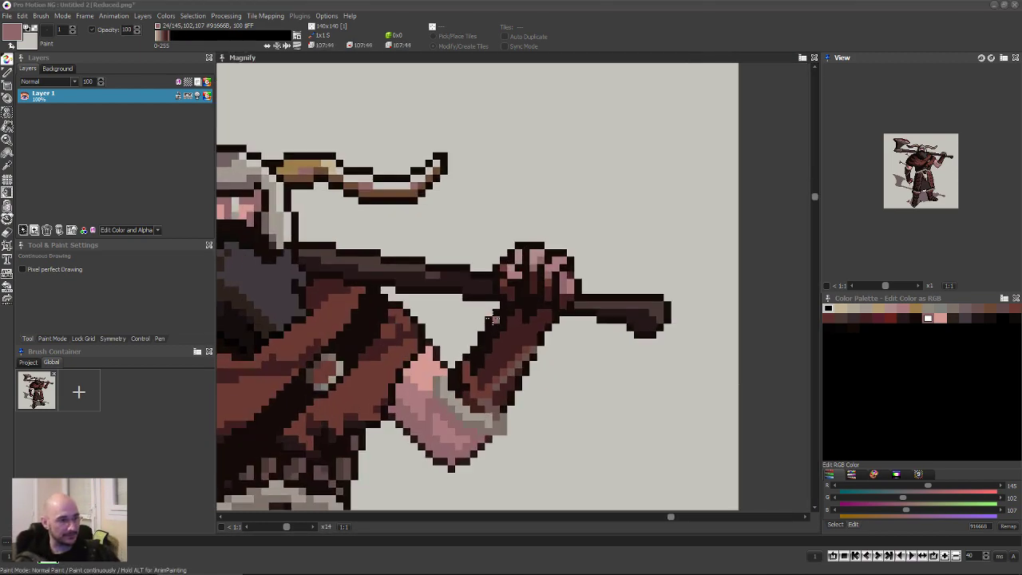
key(b)
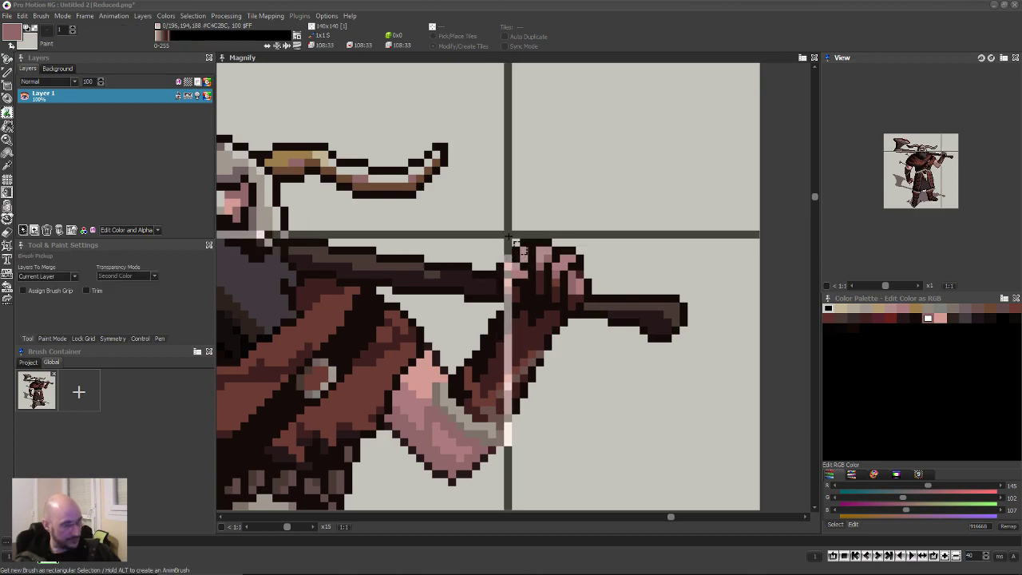
key(b)
mouse_move(517, 219)
mouse_down()
mouse_move(501, 262)
mouse_move(520, 316)
mouse_move(587, 320)
mouse_move(589, 287)
mouse_move(563, 209)
mouse_move(525, 217)
mouse_up()
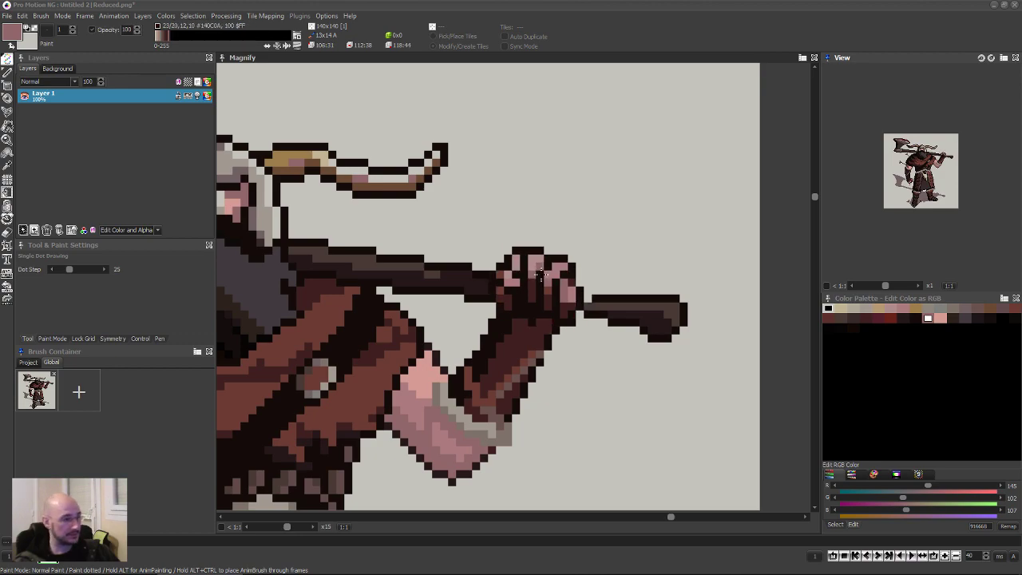
key(.)
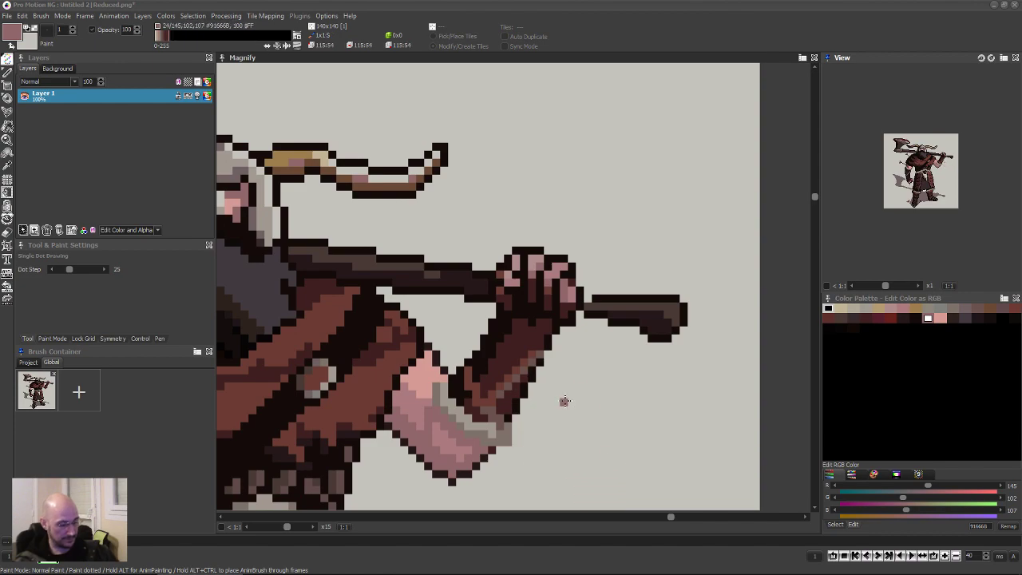
Examine the shifted fist and reworked elbow against the whole Viking figure.
key(Down)
key(Left)
scroll(561, 385, down, 4)
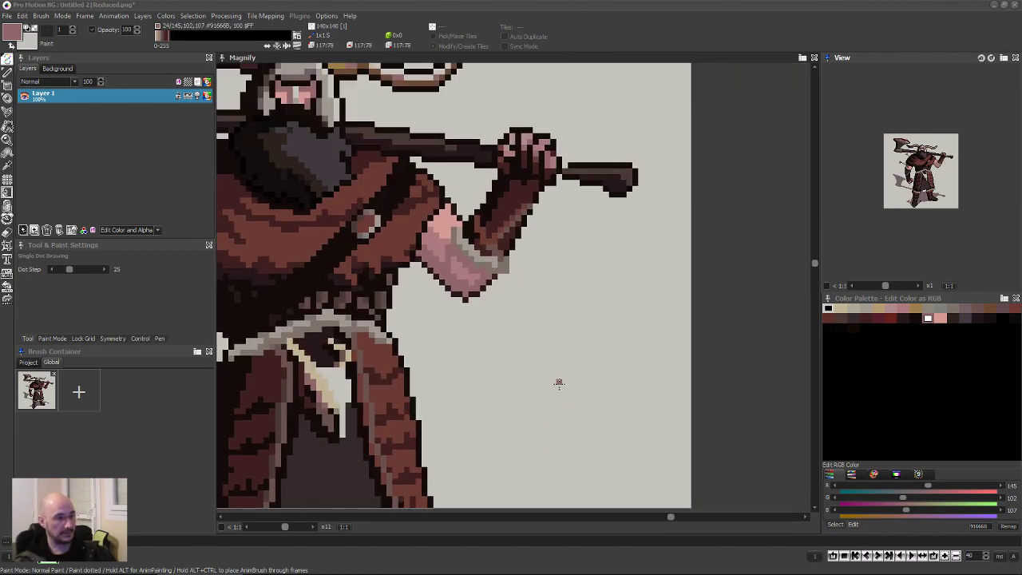
key(Left)
key(Left)
key(Left)
key(Up)
key(Up)
key(Down)
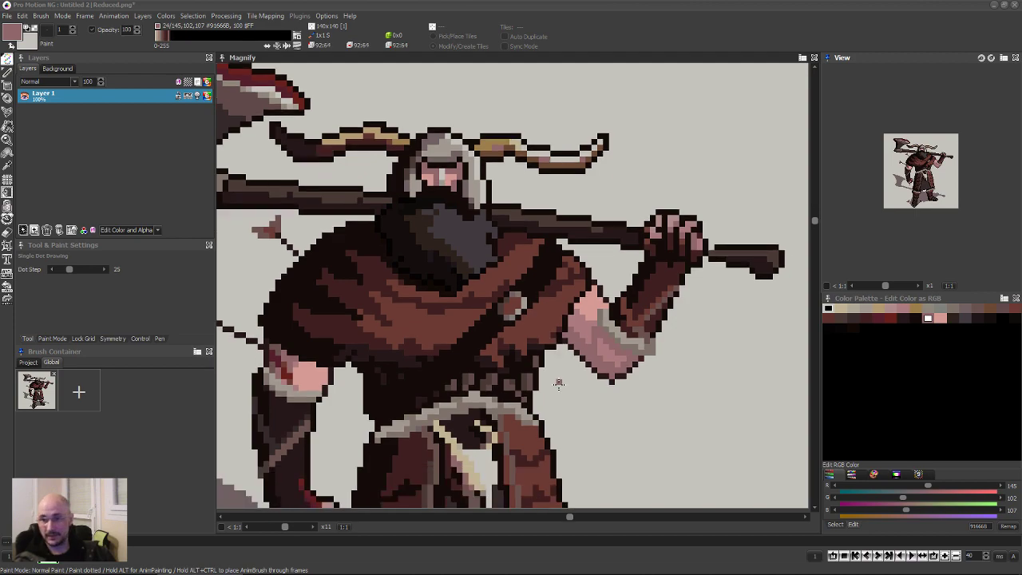
scroll(558, 383, down, 5)
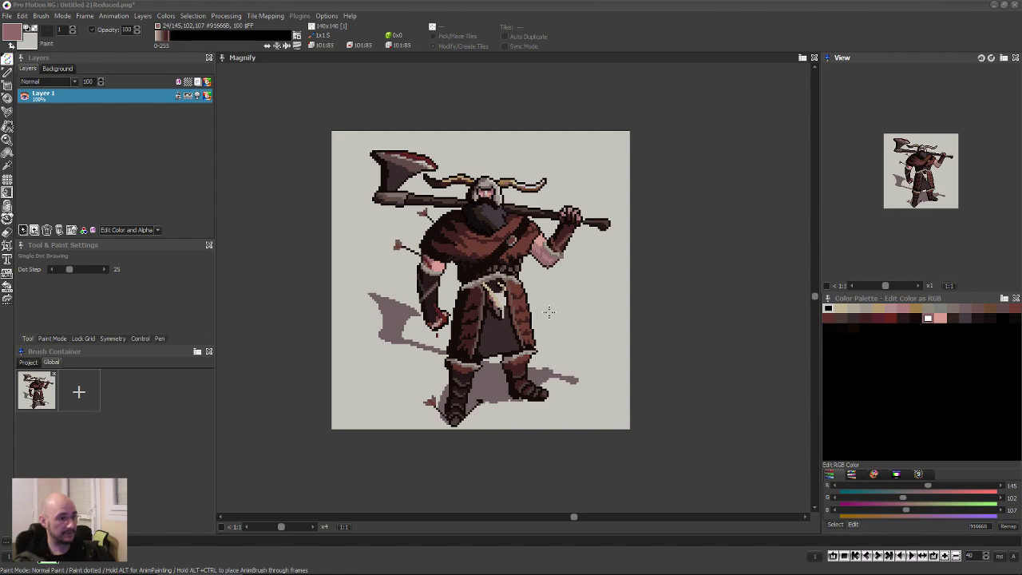
Touch up the curved cuff at the elbow end of the bracer with the grays #7F726A and #A29A91.
scroll(429, 248, up, 3)
scroll(429, 248, up, 3)
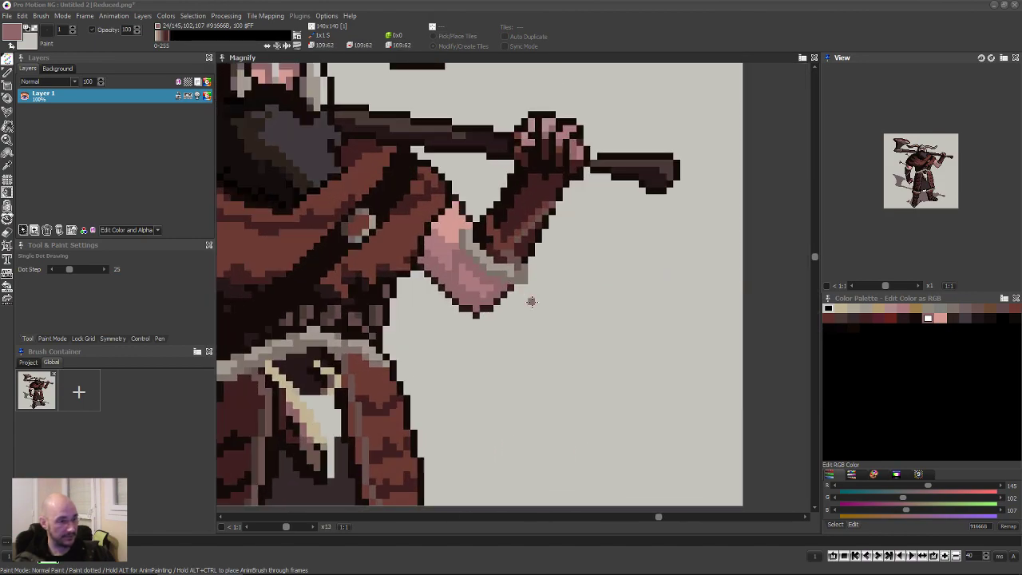
scroll(518, 299, up, 1)
scroll(510, 310, up, 2)
key(comma)
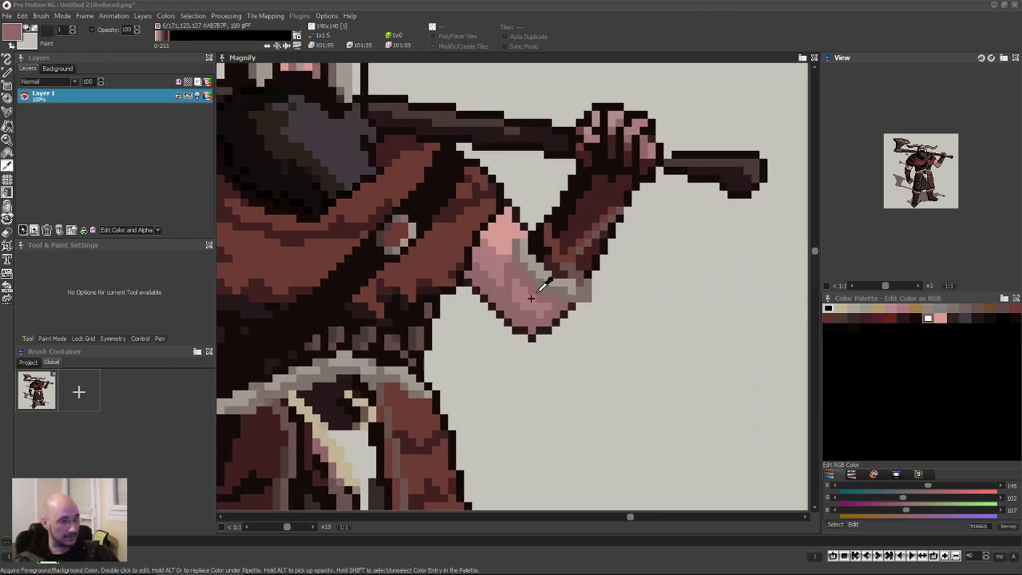
click(521, 257)
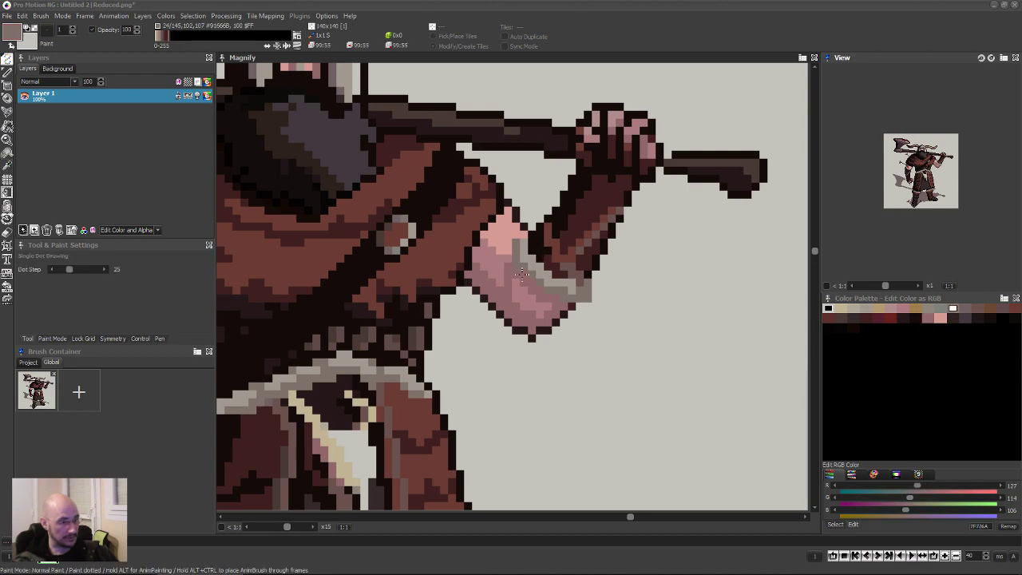
key(k)
click(527, 263)
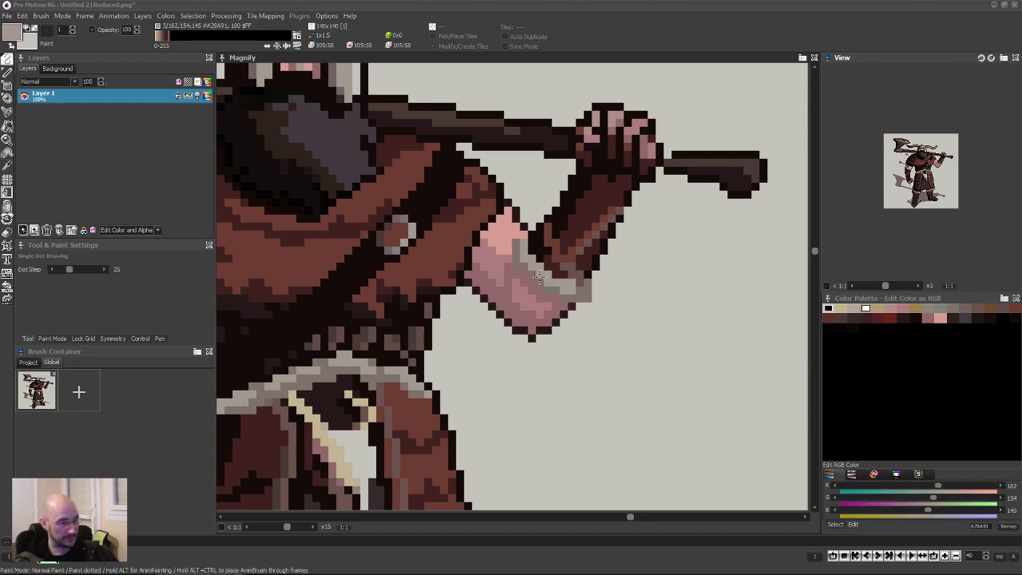
key(d)
mouse_move(527, 264)
mouse_down()
mouse_move(560, 291)
mouse_move(577, 290)
mouse_move(566, 268)
mouse_move(571, 280)
mouse_move(535, 253)
mouse_up()
key(k)
click(562, 276)
Fill the gap in the axe handle just outside the fist using the handle's dark colors, including #26181A.
scroll(608, 201, down, 4)
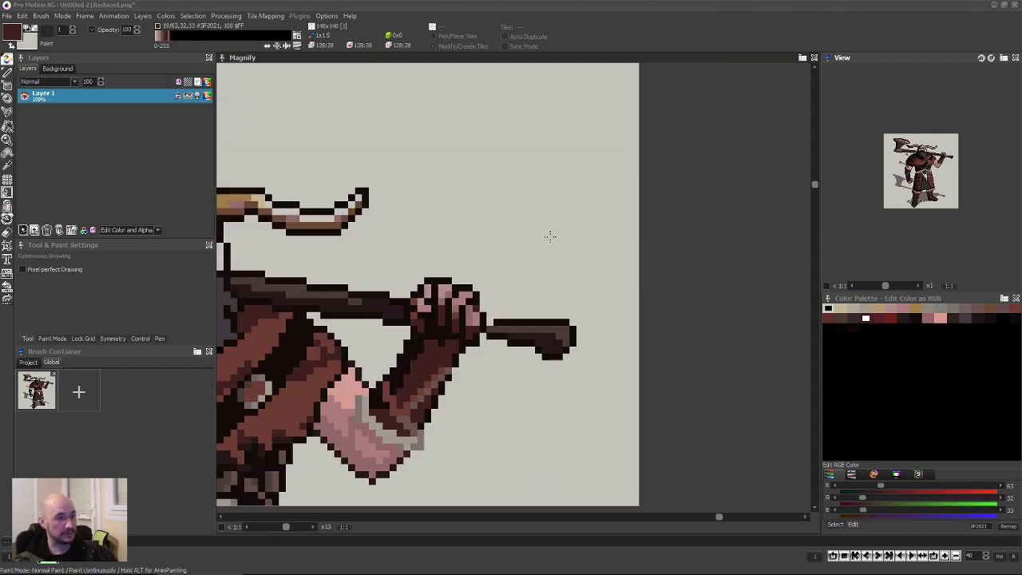
scroll(553, 325, up, 4)
key(comma)
click(534, 265)
click(516, 259)
click(515, 266)
click(524, 260)
click(534, 260)
key(comma)
click(554, 282)
drag(530, 268, 516, 268)
scroll(531, 296, down, 5)
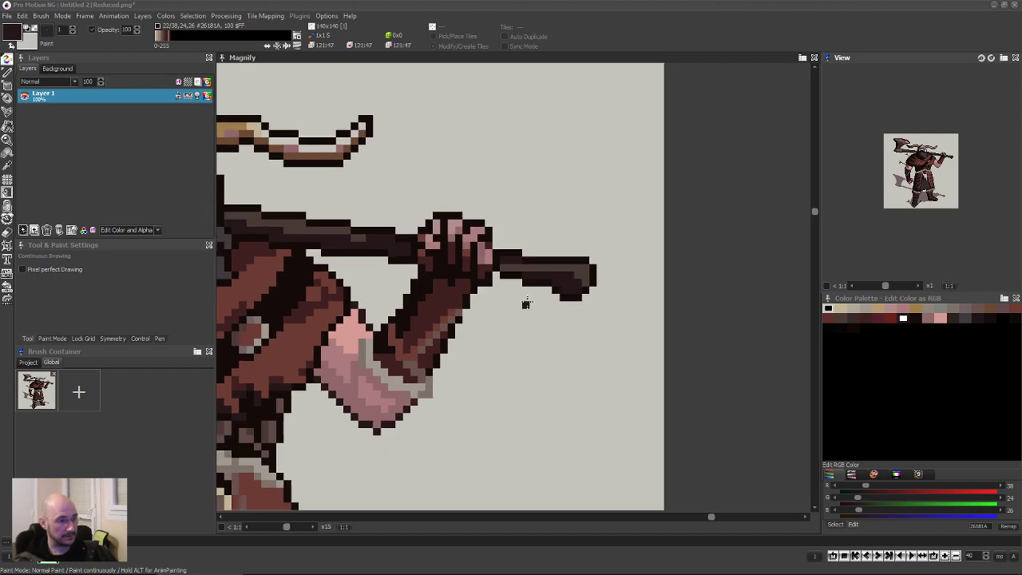
Trim the lower edge of the socket below the axe head with the background color #C4C2BC.
scroll(436, 289, up, 2)
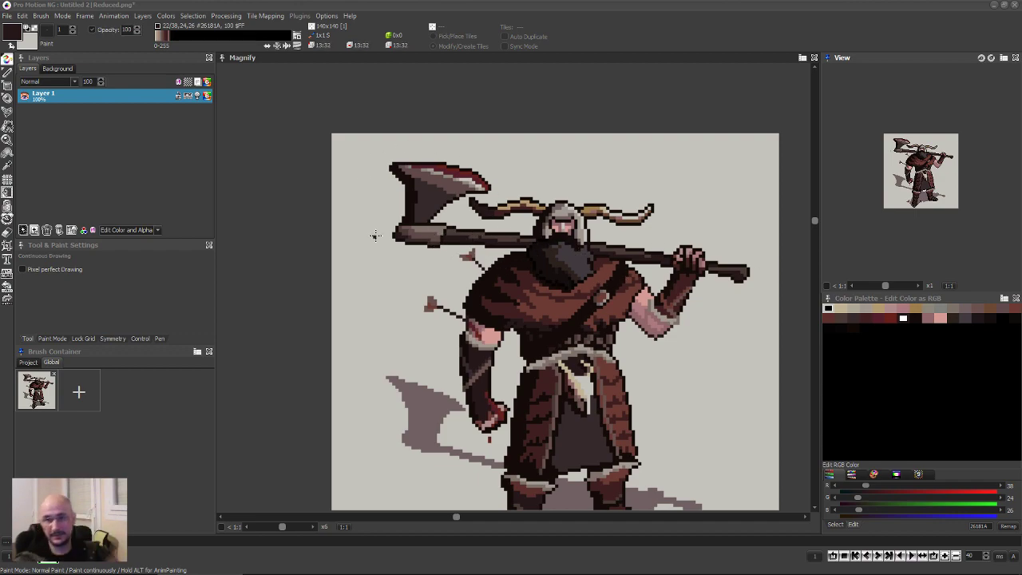
scroll(374, 236, up, 2)
scroll(523, 283, up, 1)
key(comma)
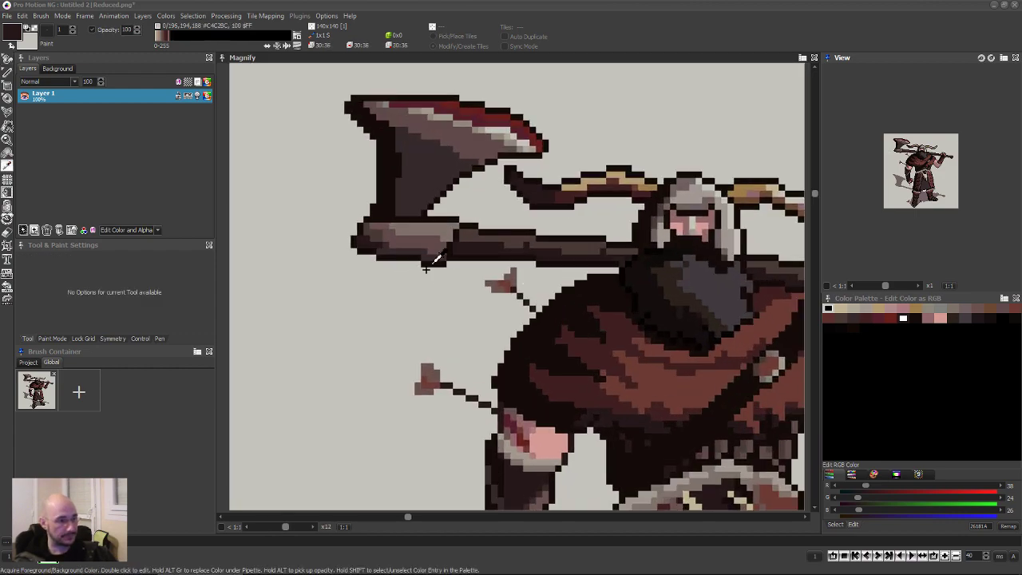
click(455, 277)
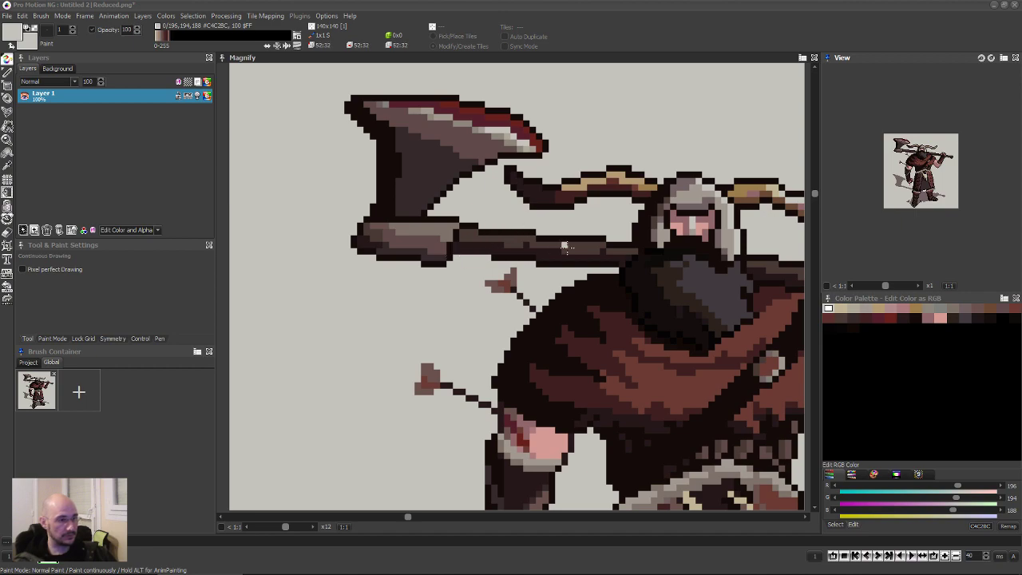
scroll(536, 266, down, 3)
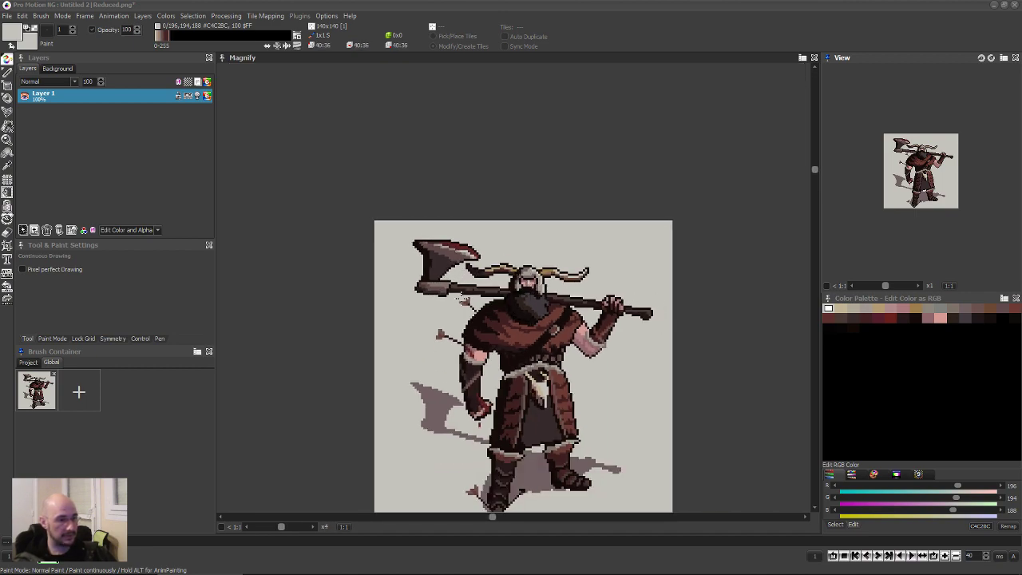
scroll(463, 299, up, 3)
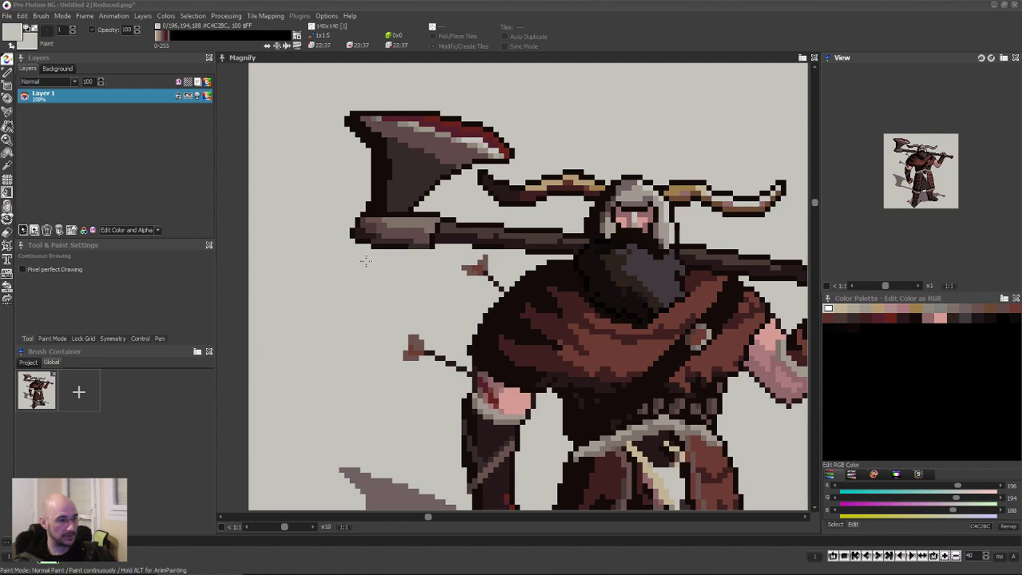
Refine the outer finger of the raised fist beside the handle with the pink #AB7B7F and the near-black #140C0A.
scroll(471, 279, down, 4)
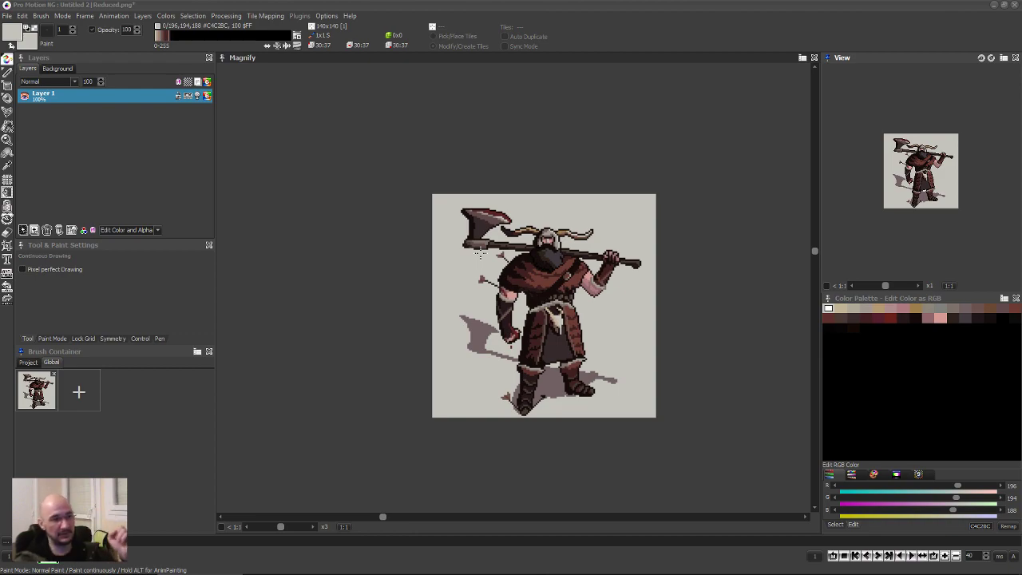
scroll(604, 235, up, 3)
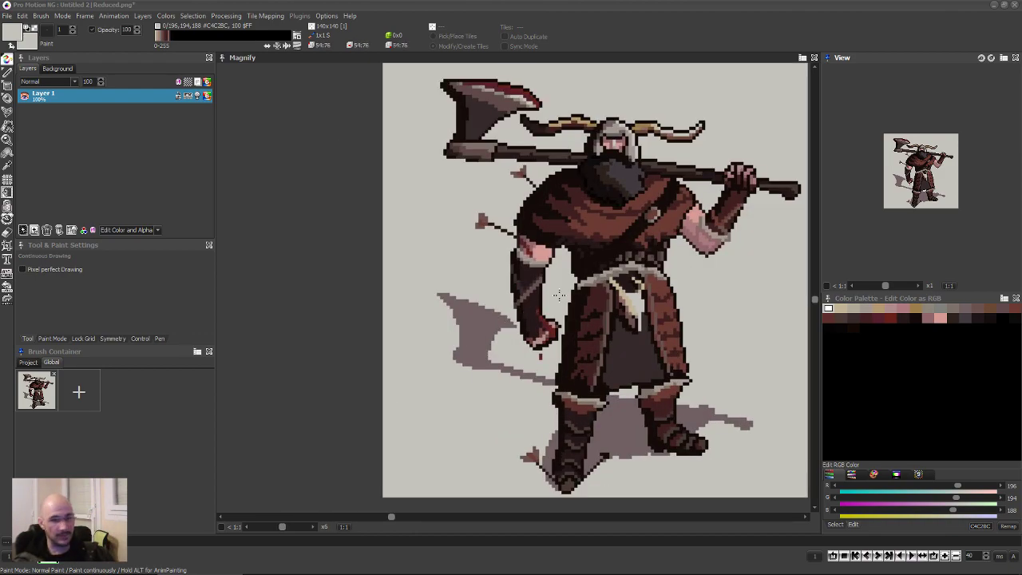
scroll(595, 317, up, 2)
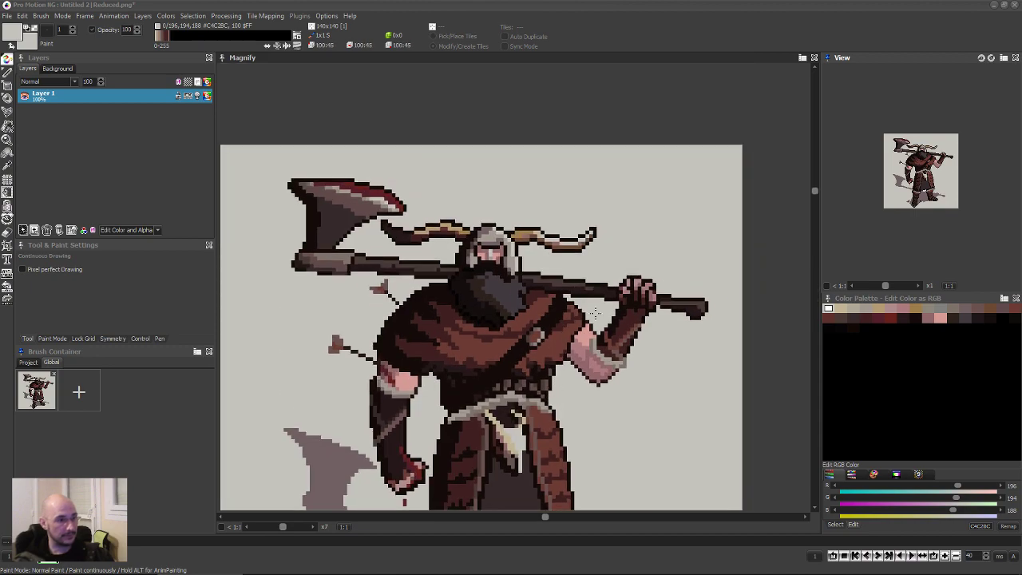
key(comma)
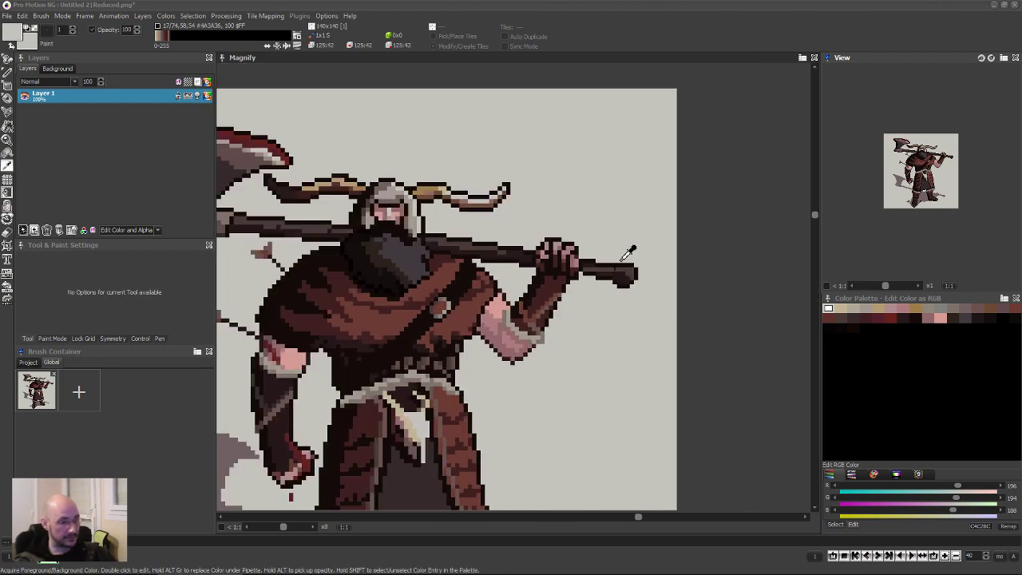
key(comma)
click(613, 262)
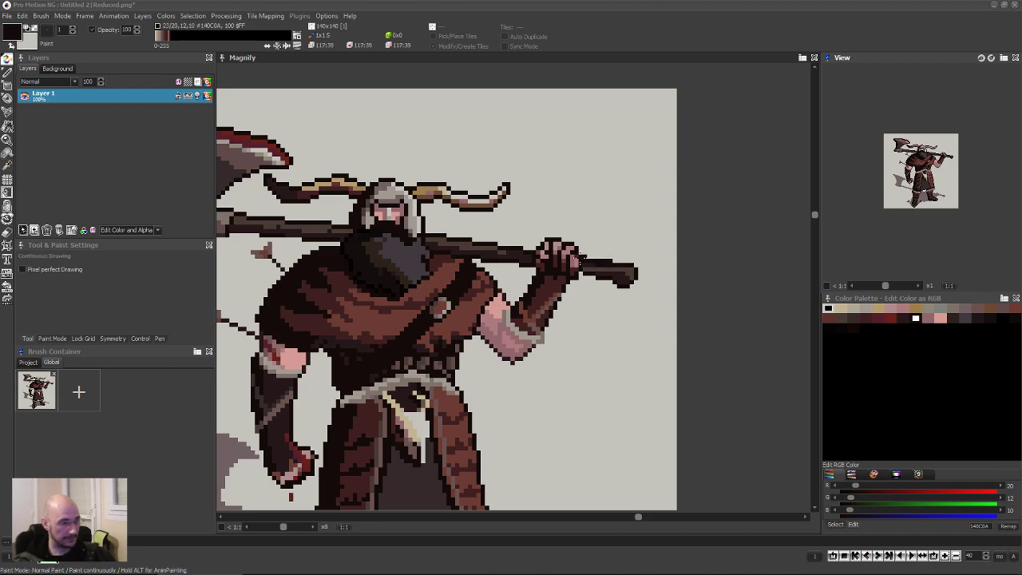
key(comma)
click(576, 253)
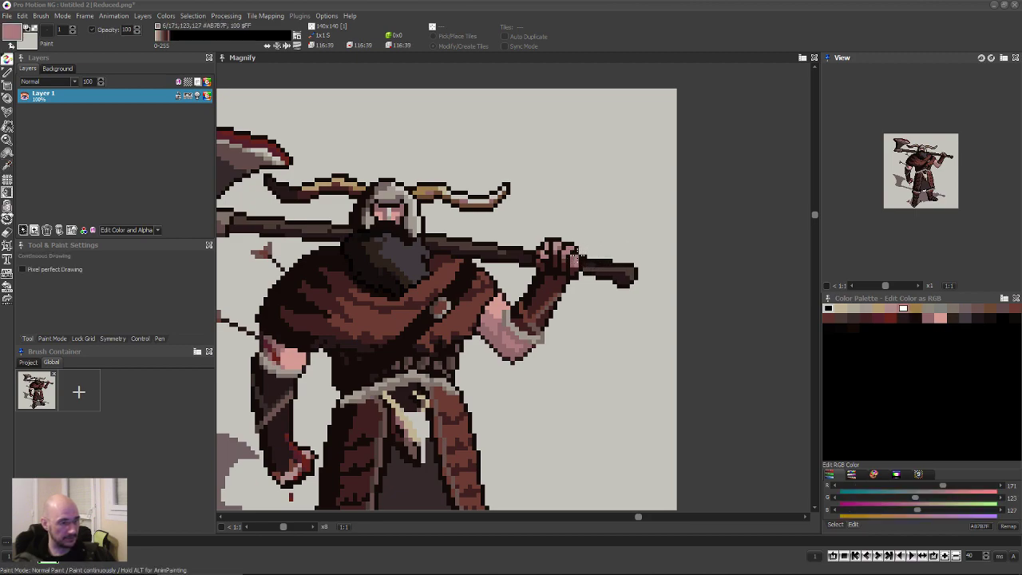
key(comma)
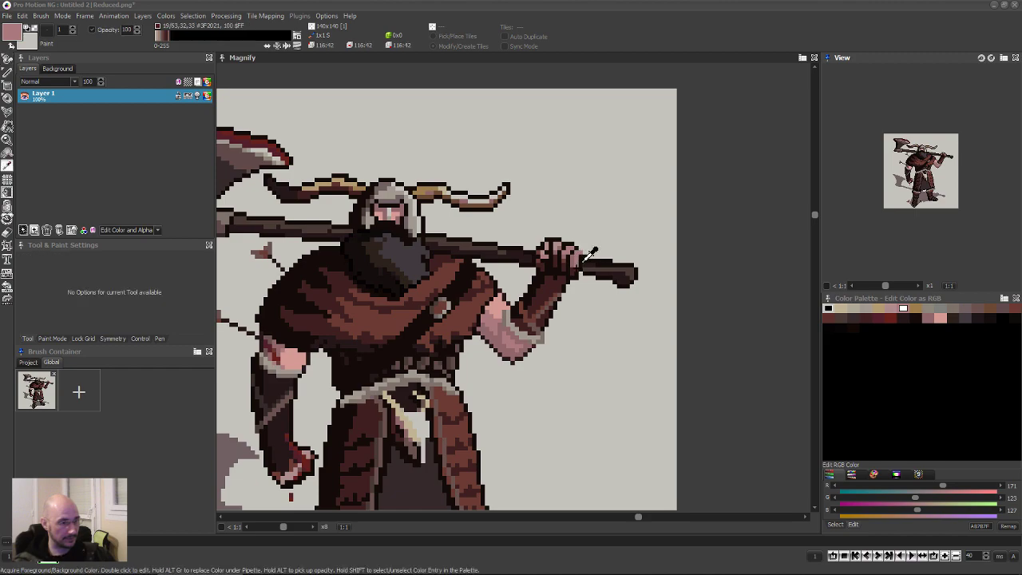
click(579, 262)
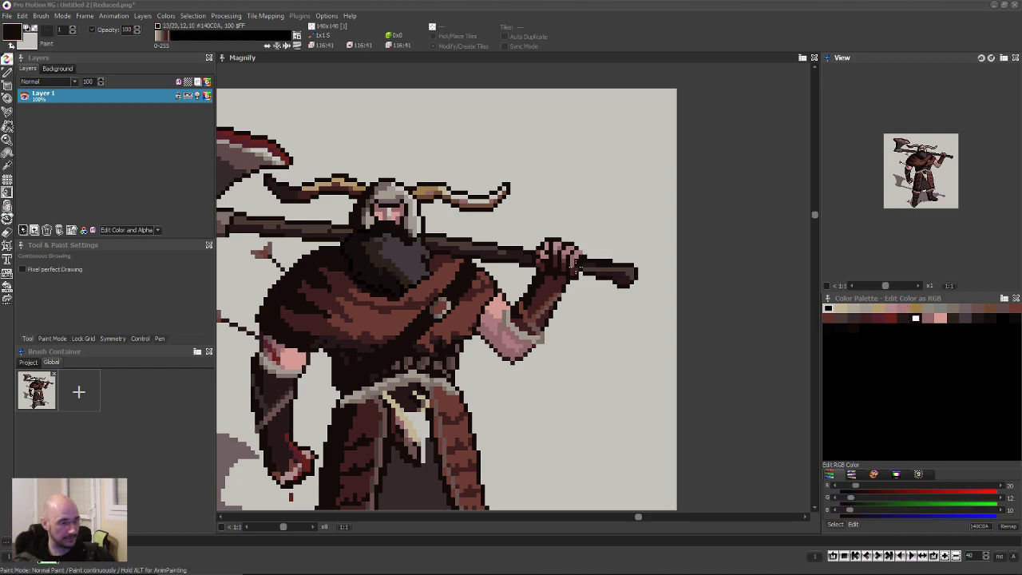
Raise the fist's upper knuckle with the light pink #AF8C8D and outline it in the near-black #140C0A.
key(comma)
click(552, 242)
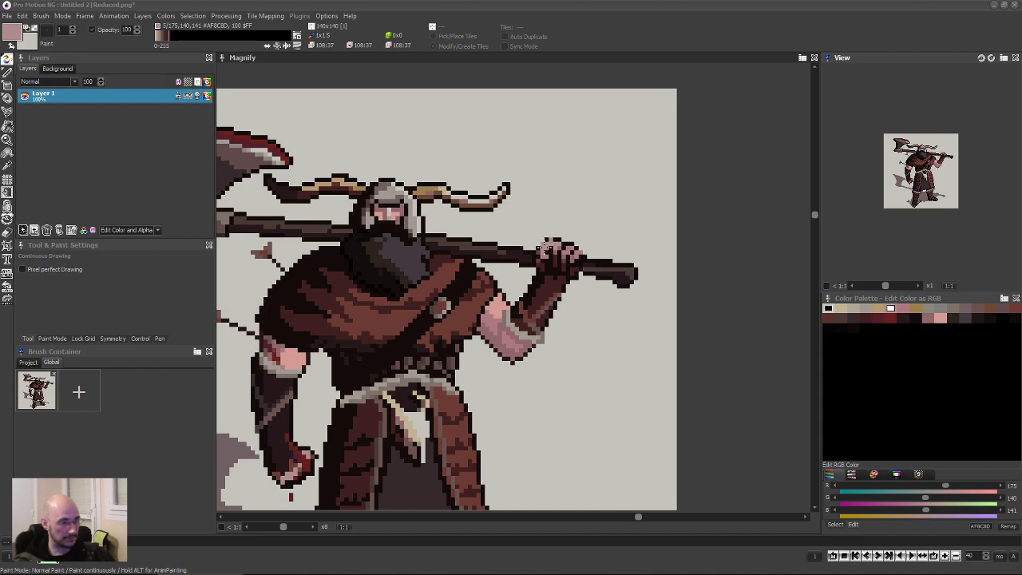
key(comma)
click(550, 236)
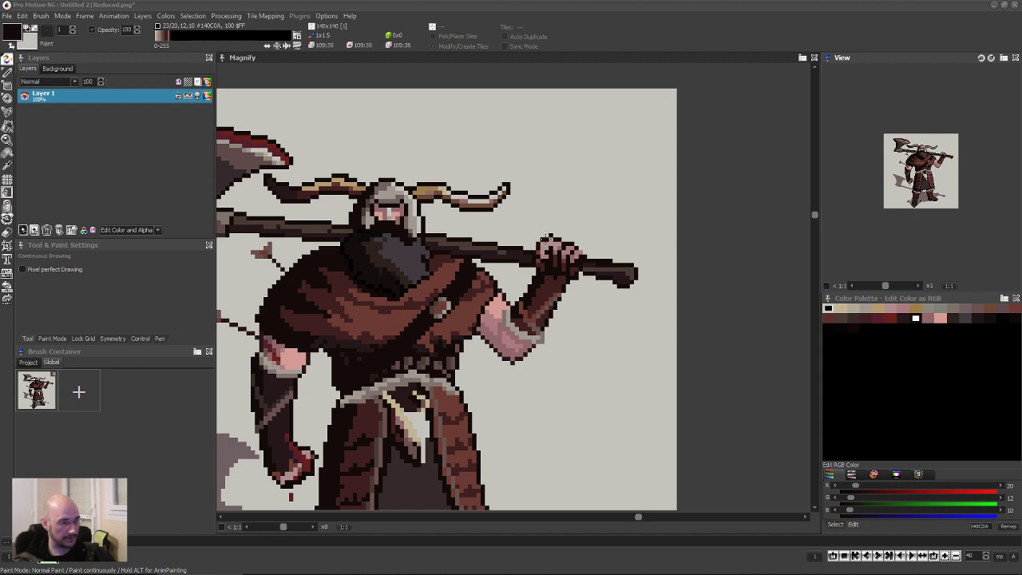
Shade the inner side of the fist with the reddish brown #6B3A34 and darken the wrist with #140C0A.
key(comma)
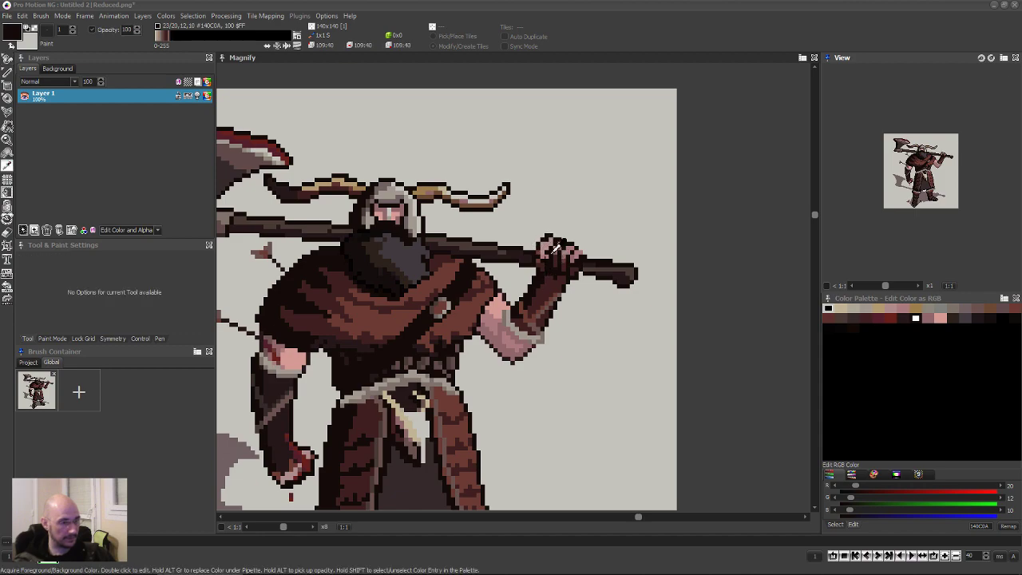
click(540, 257)
key(comma)
click(542, 257)
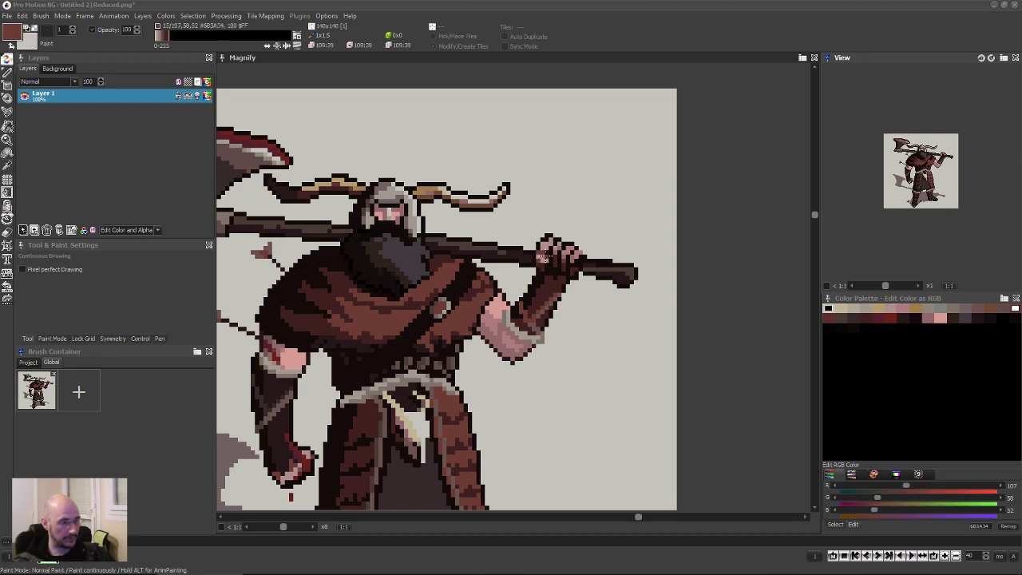
key(comma)
click(562, 273)
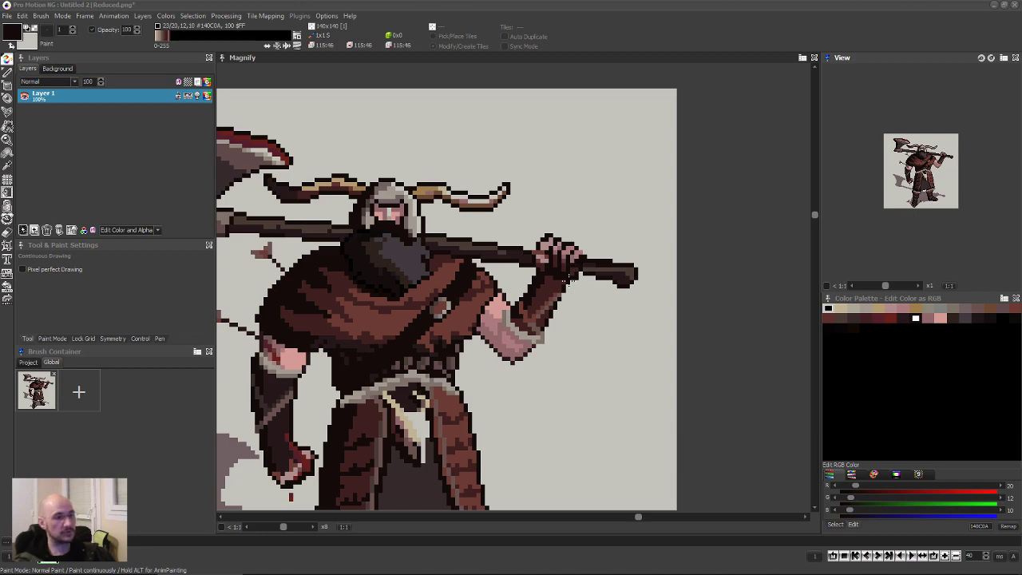
Shade between the knuckles with #6B3A34 and clean up the adjoining axe handle with #4A3A36 and #140C0A.
key(comma)
click(549, 244)
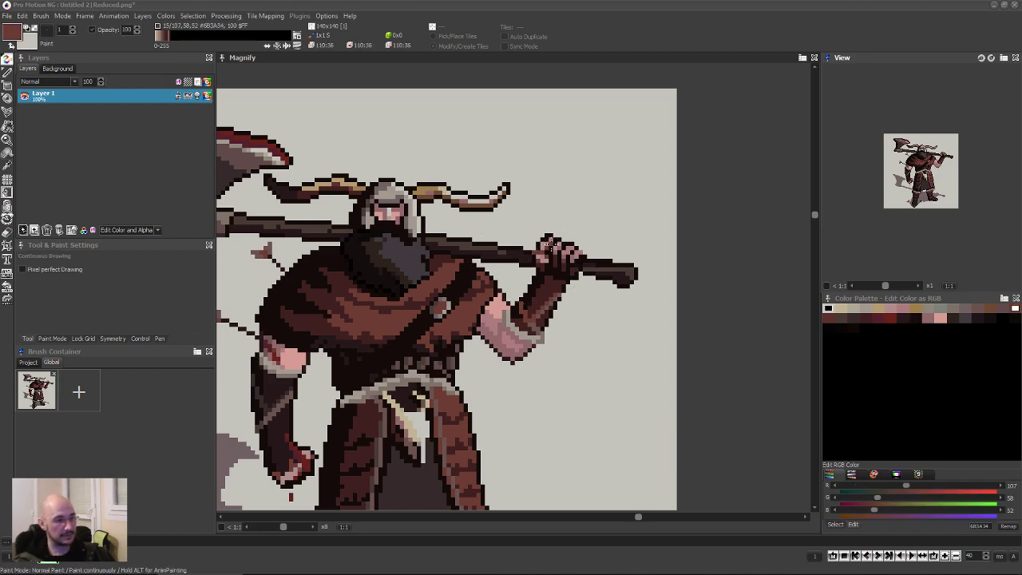
key(comma)
click(592, 263)
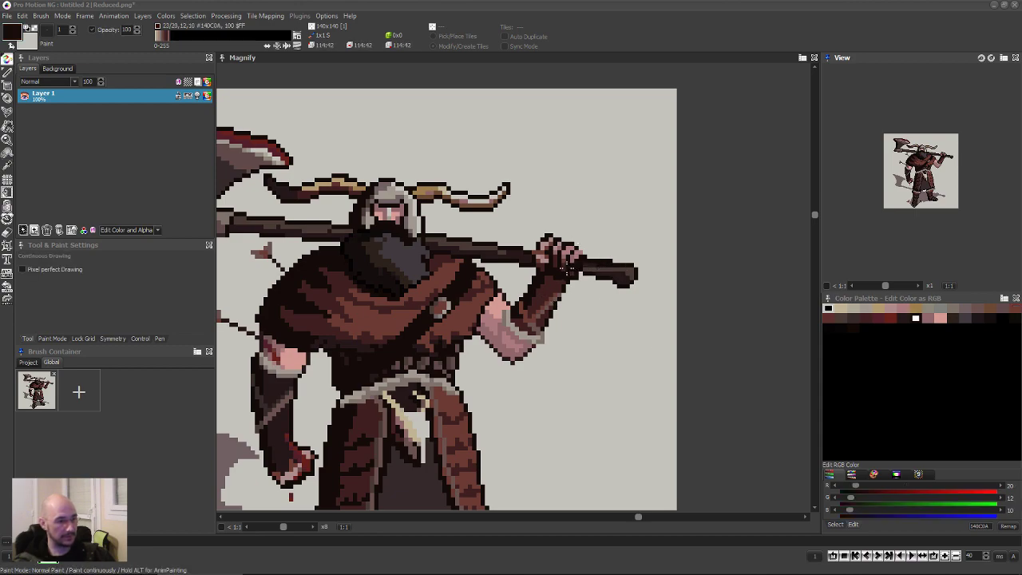
right_click(603, 269)
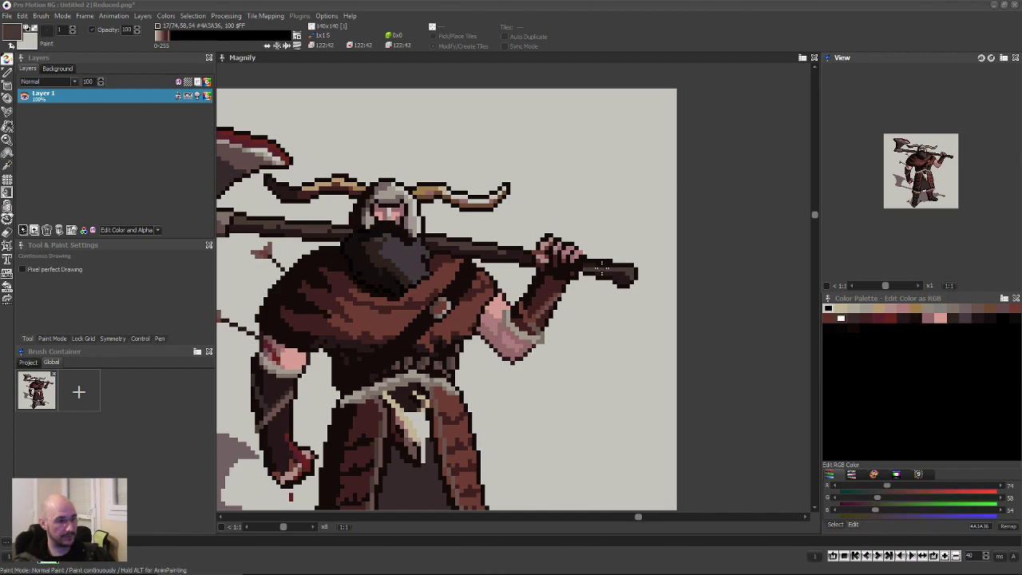
right_click(604, 265)
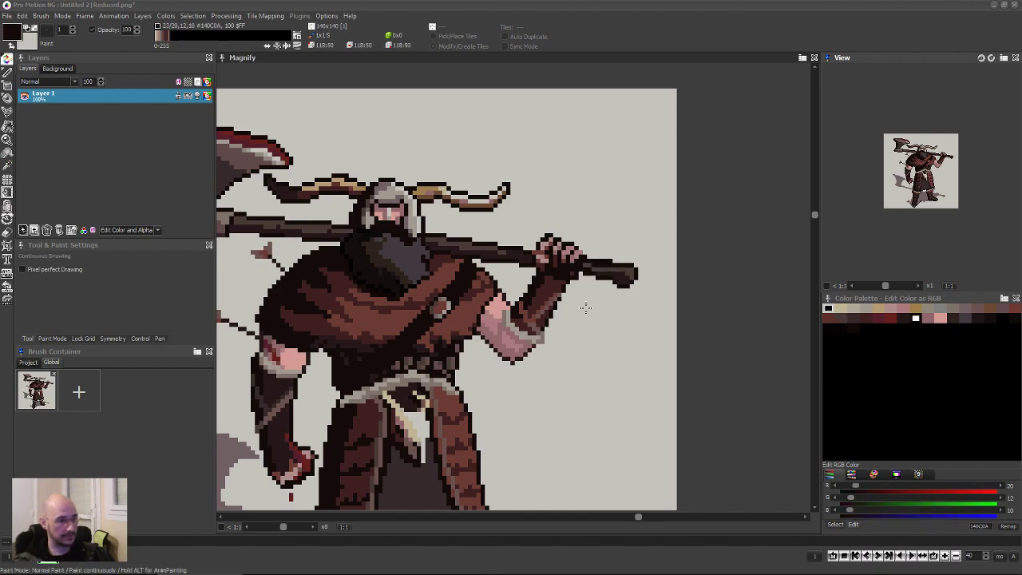
Examine the reworked fist, cuff and axe handle up close and against the whole centered Viking figure.
scroll(585, 300, down, 3)
scroll(533, 306, up, 4)
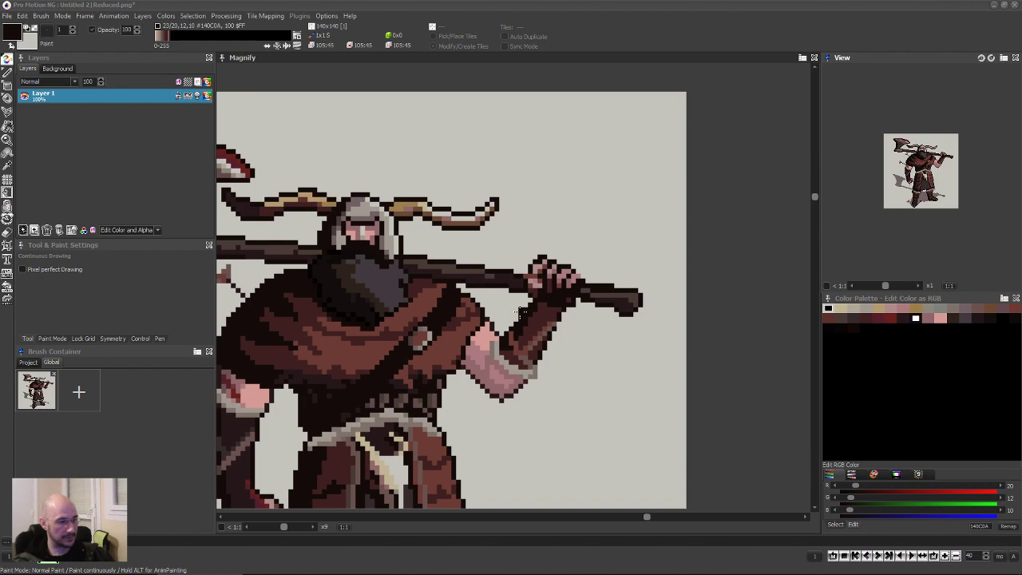
scroll(511, 311, down, 2)
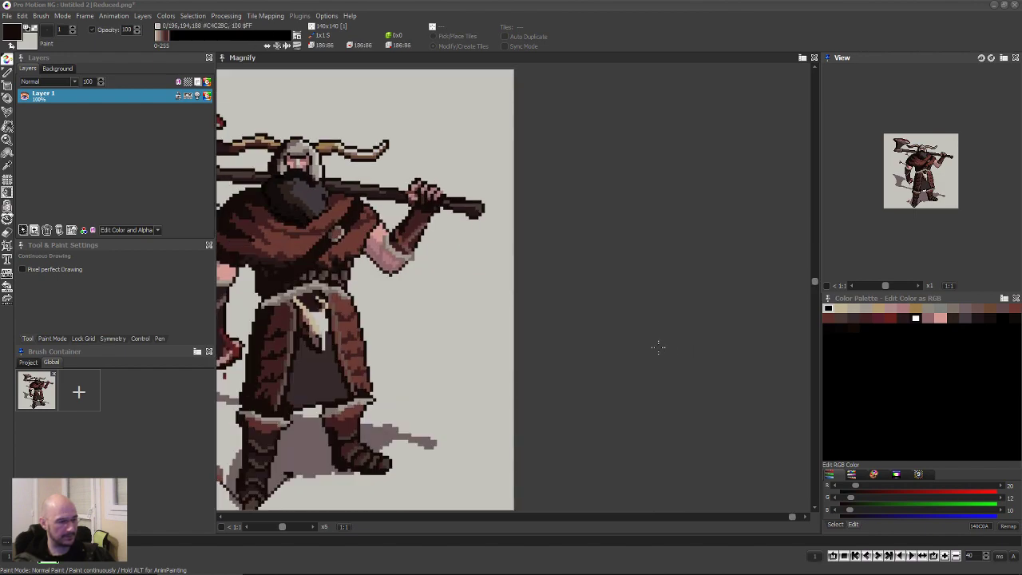
scroll(583, 281, up, 3)
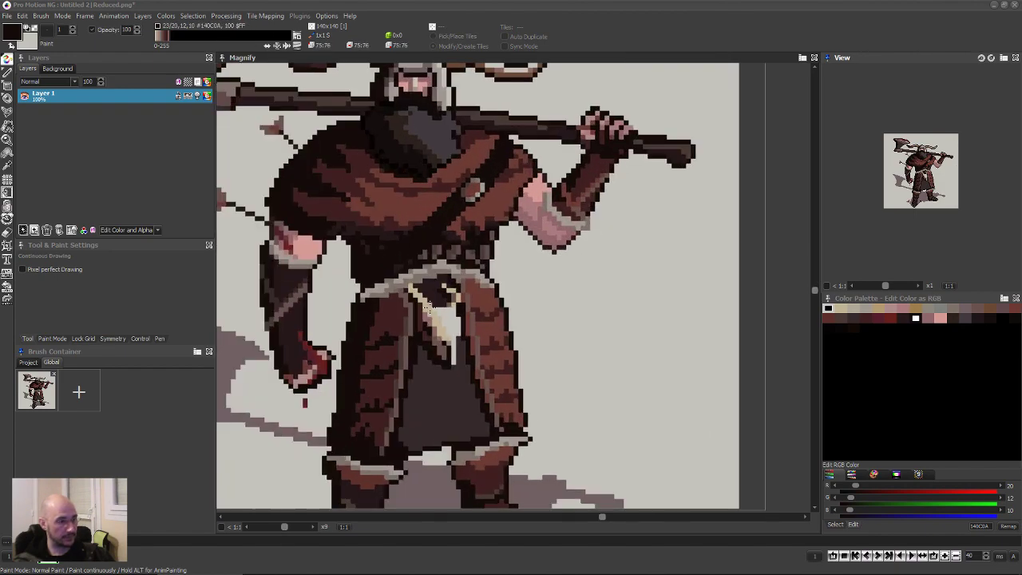
key(d)
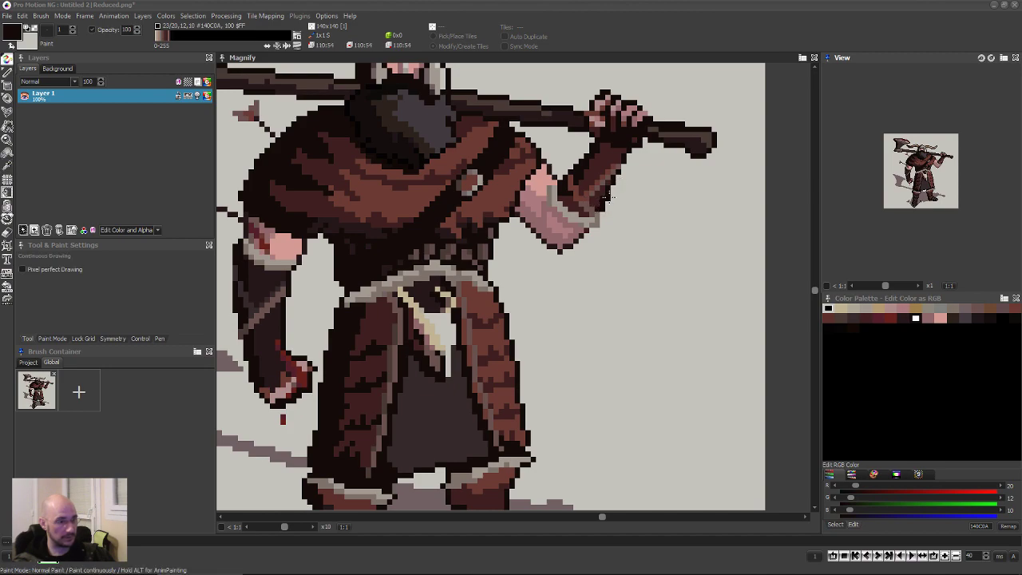
scroll(610, 190, down, 3)
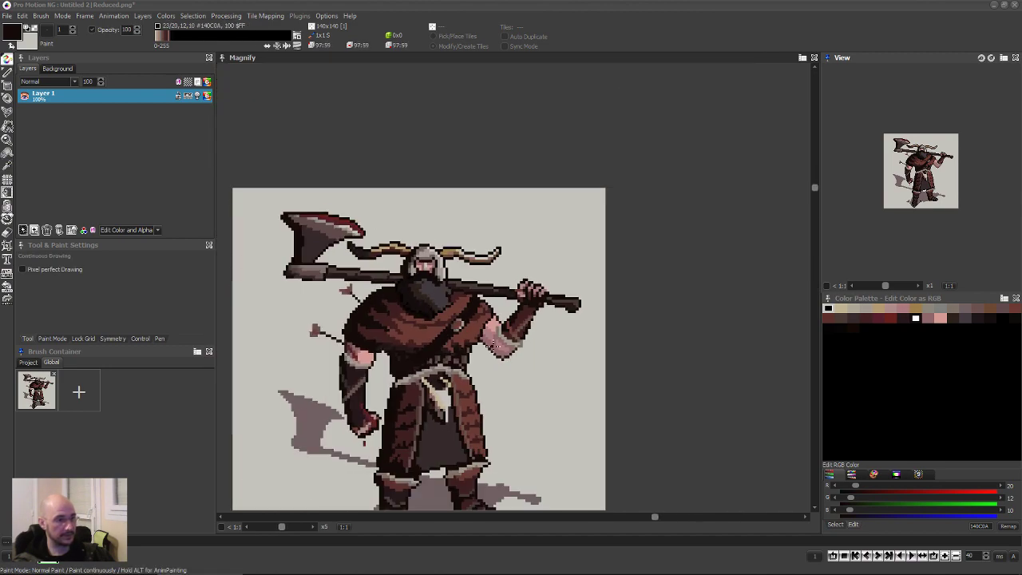
key(Left)
key(Left)
key(Left)
key(Down)
key(Down)
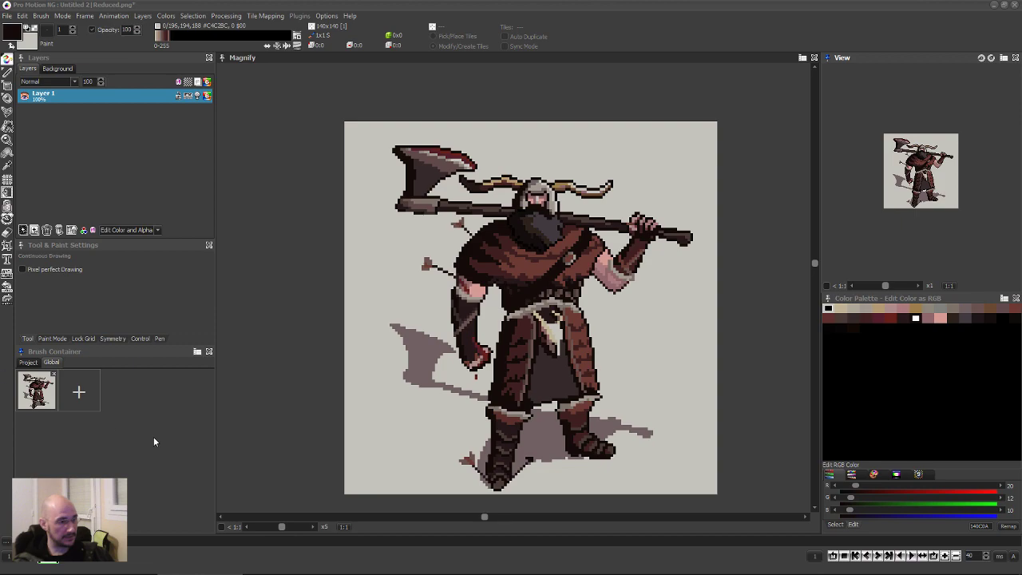
Extend the dark strap over the shoulder with the near-black #140C0A and fill the cloak beside it with the reddish brown #6B3A34.
scroll(578, 322, up, 2)
scroll(578, 322, up, 2)
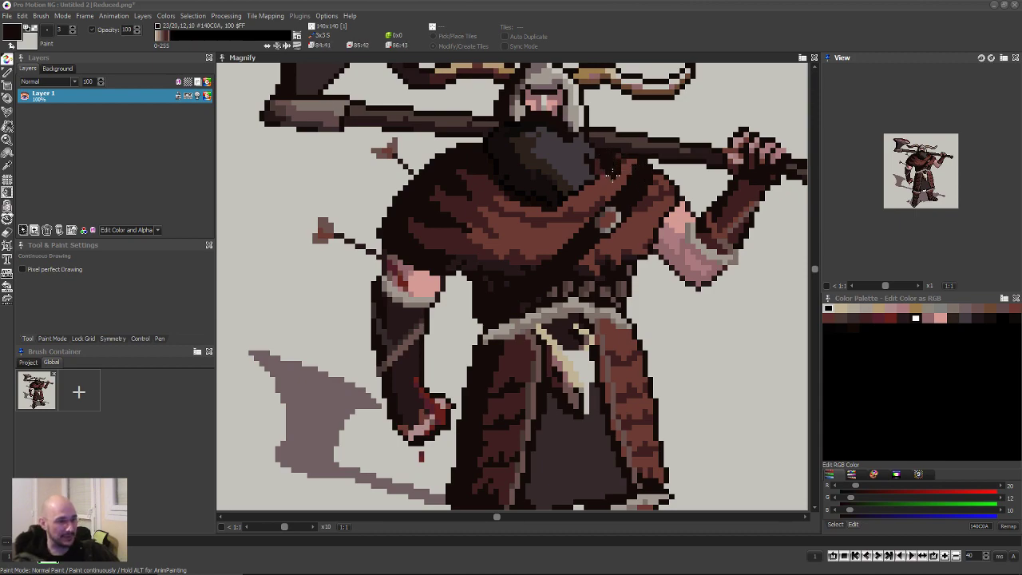
drag(616, 162, 617, 185)
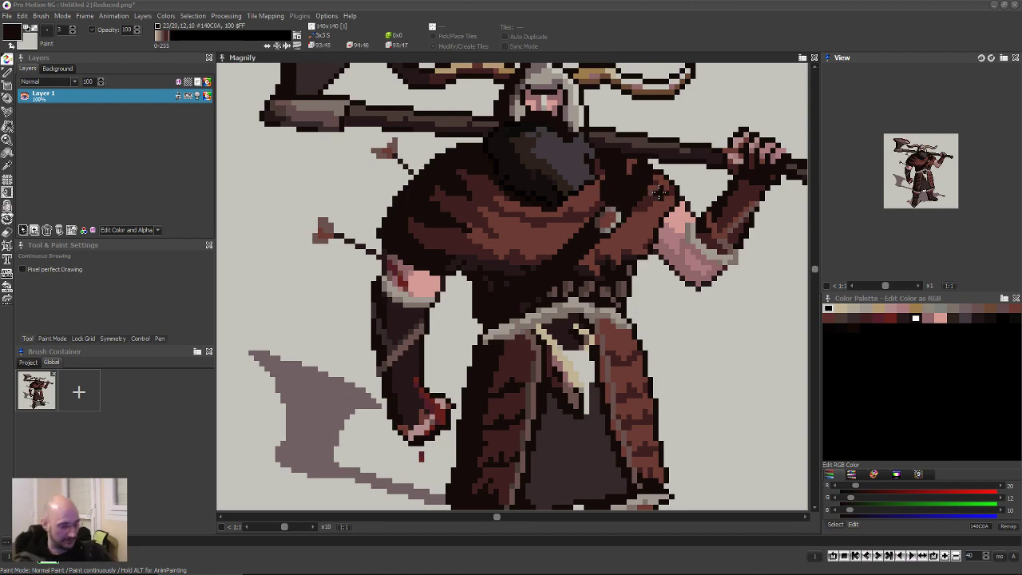
key(comma)
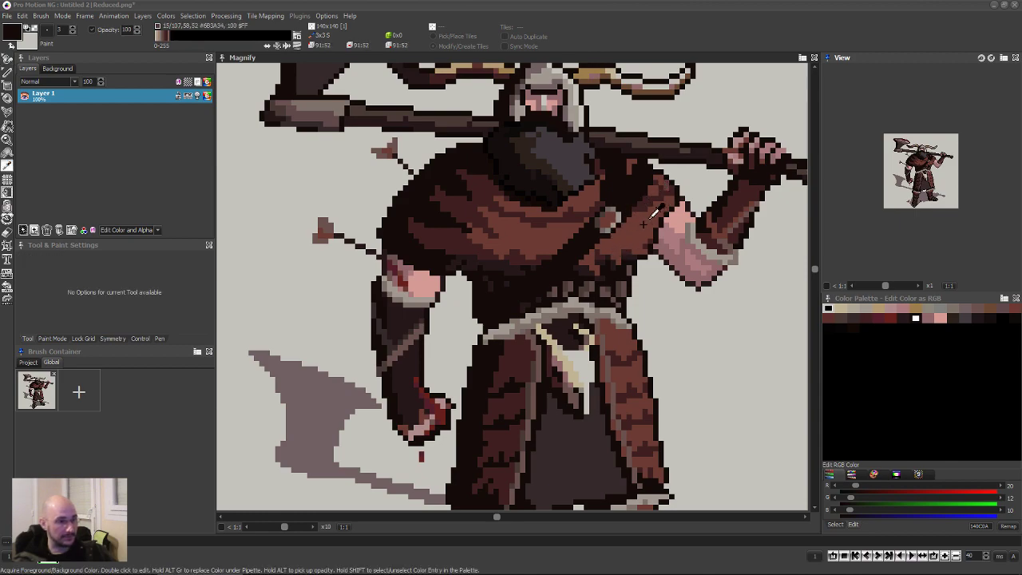
click(654, 214)
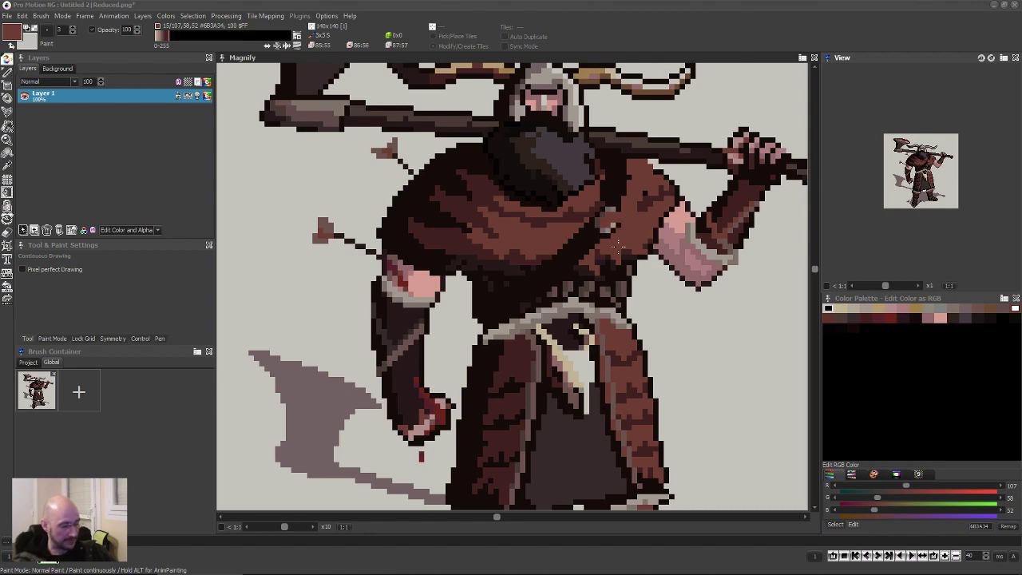
key(b)
drag(611, 232, 618, 237)
click(604, 211)
Trim the lower pixels of the strap's ornament using the cloak brown #6B3A34 and the near-black #140C0A.
key(comma)
click(621, 215)
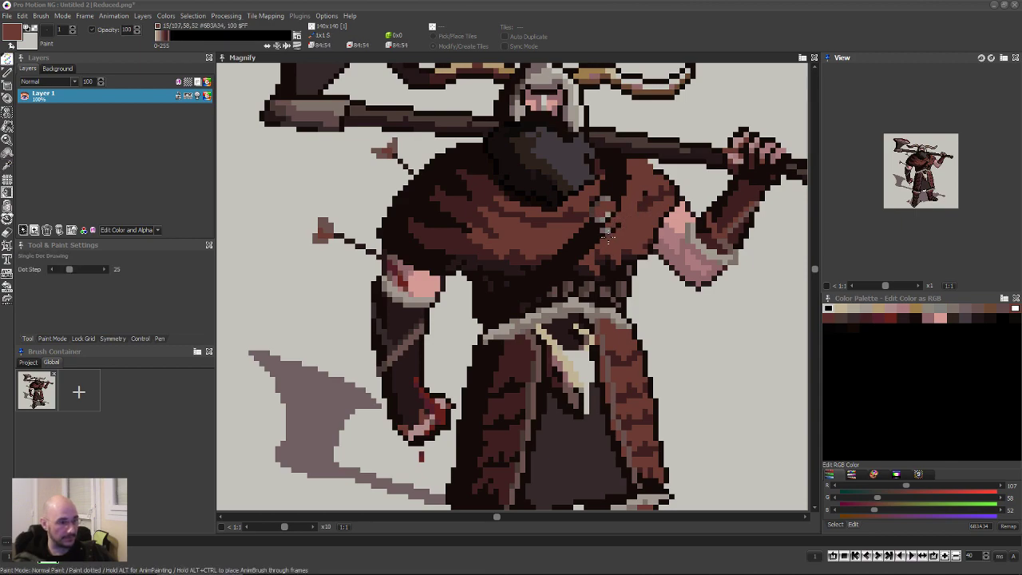
key(d)
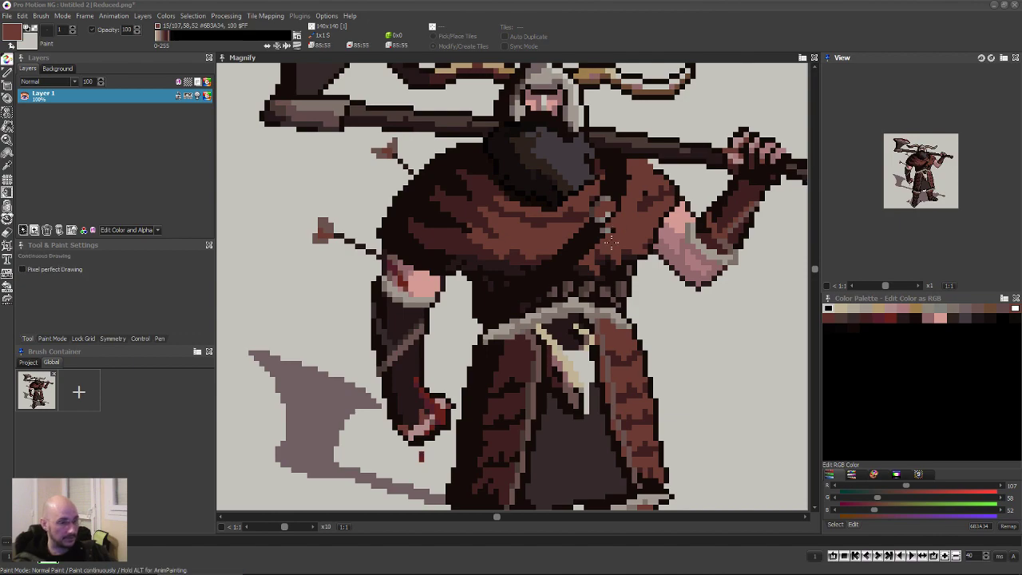
click(610, 231)
key(comma)
click(600, 227)
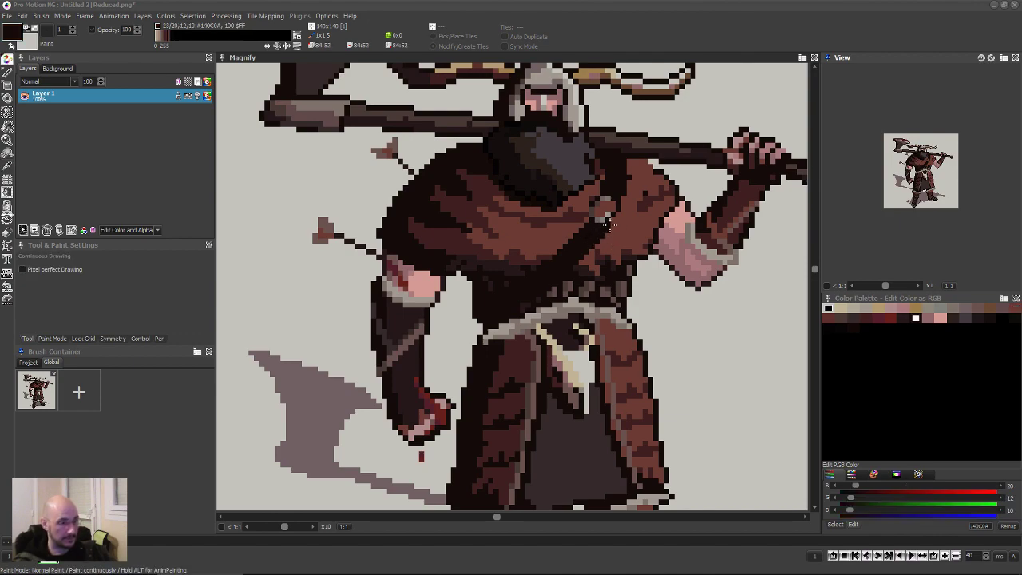
Square off the strap buckle's frame with the light grey #A29A91 and darken its centre with #140C0A.
click(609, 215)
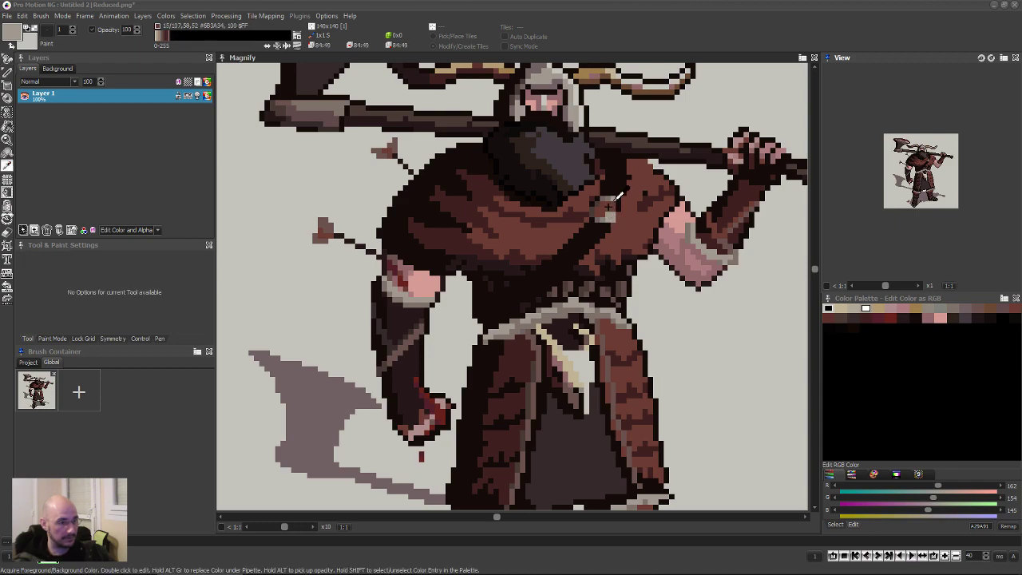
click(608, 213)
click(611, 209)
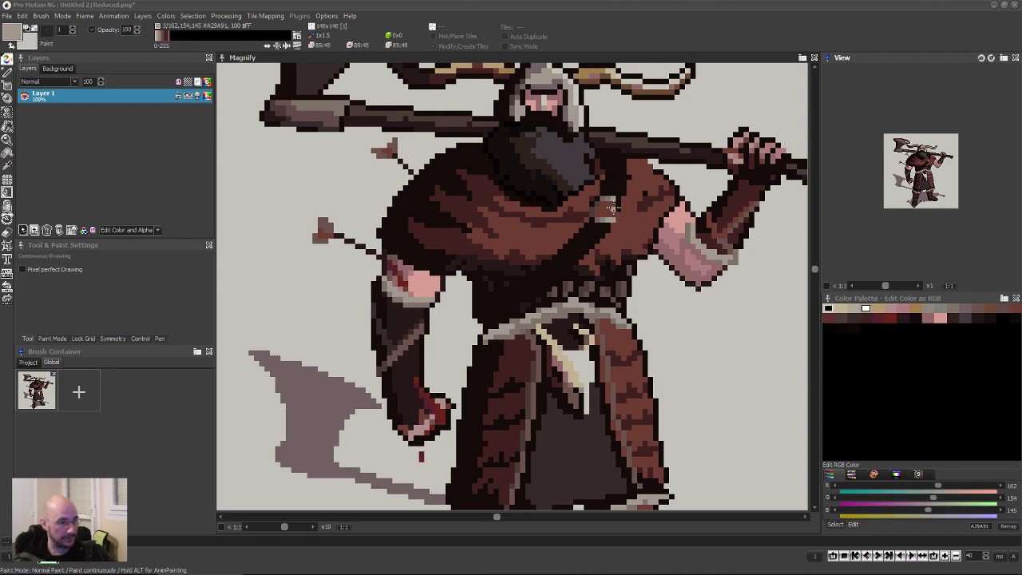
click(611, 211)
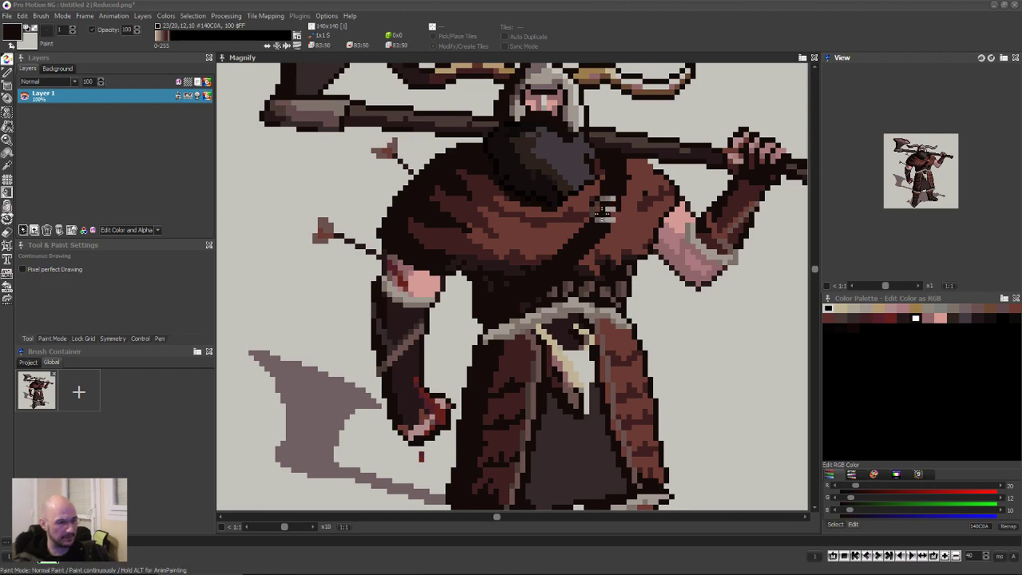
Shade the buckle's outer side with the muted mauve grey #706062.
key(comma)
click(611, 198)
key(comma)
click(614, 187)
click(614, 197)
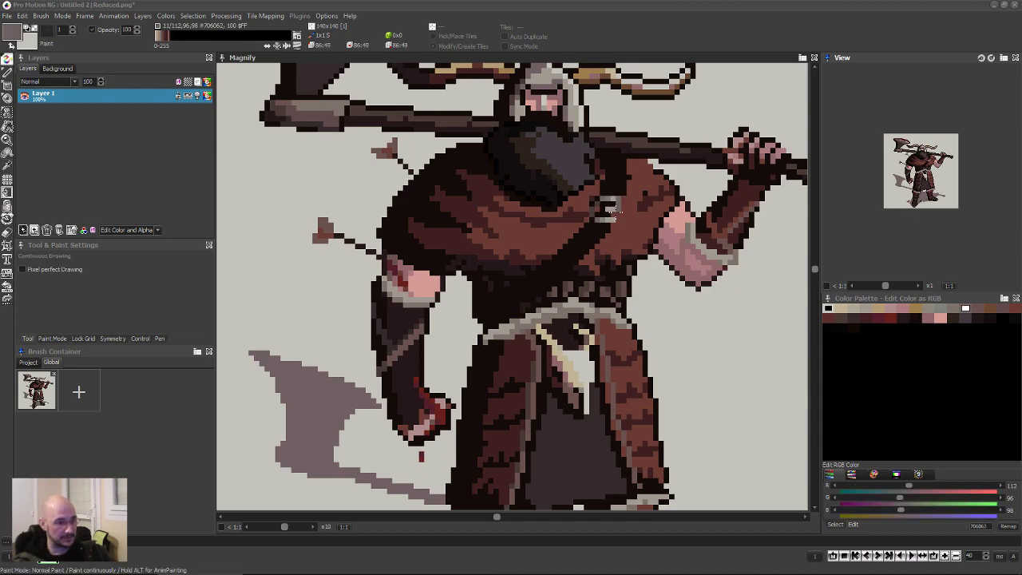
click(617, 208)
Touch up the edge between buckle and cloak with the dark red-brown #3F2021 and reselect the cloak colour #6B3A34.
click(647, 203)
click(645, 202)
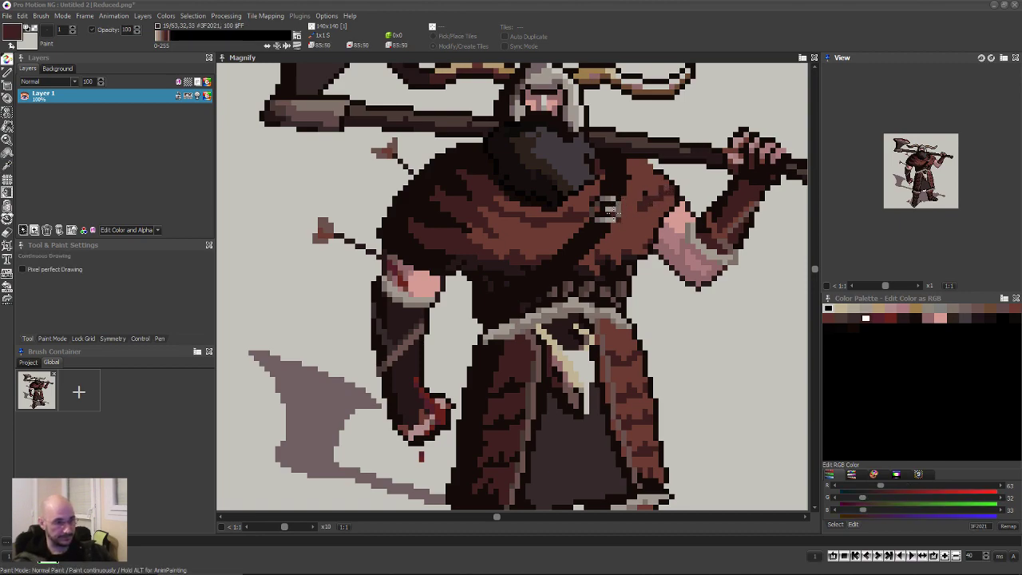
click(622, 201)
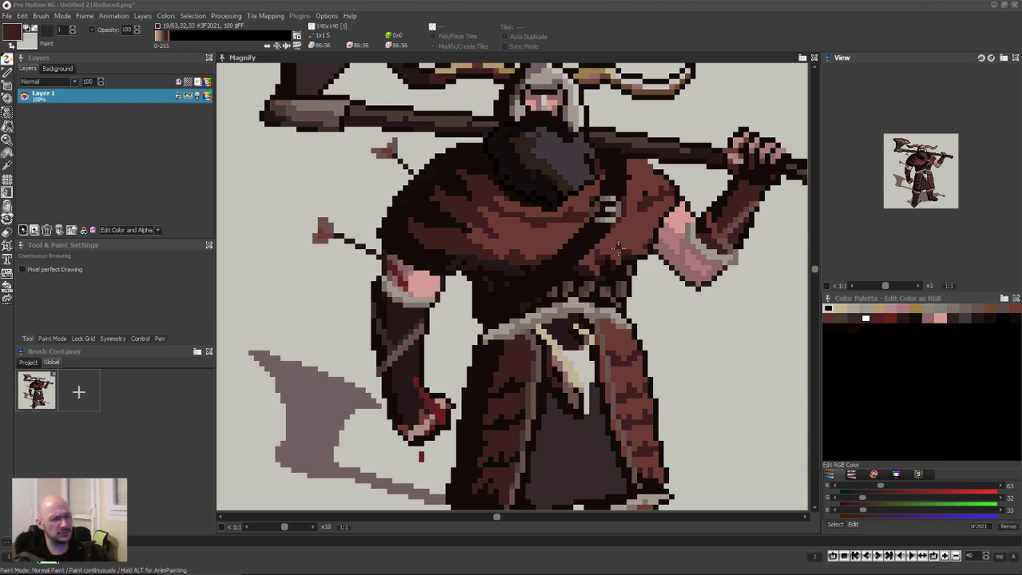
key(comma)
click(636, 178)
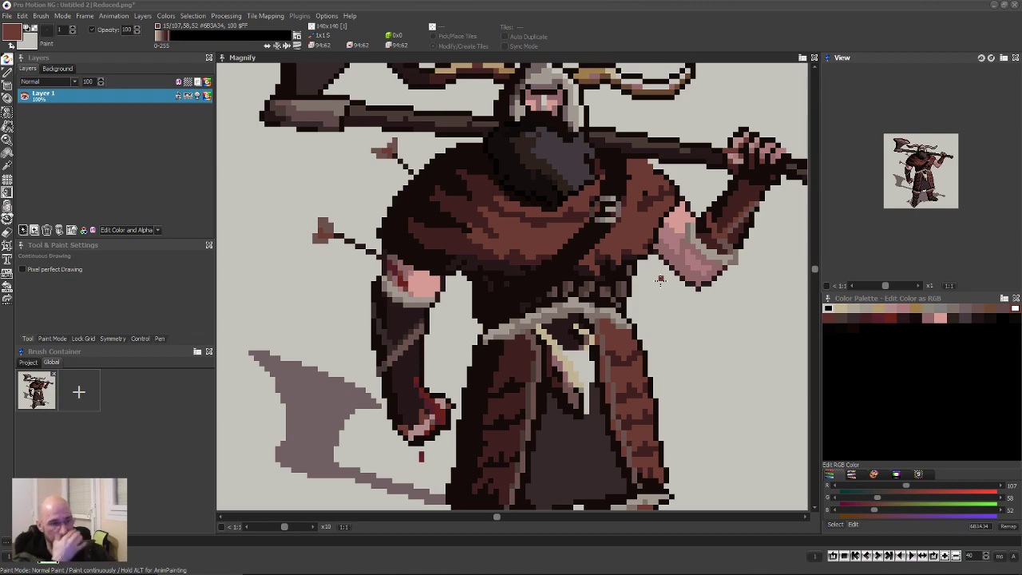
Examine the new strap and buckle up close and against the whole Viking figure.
scroll(633, 185, down, 3)
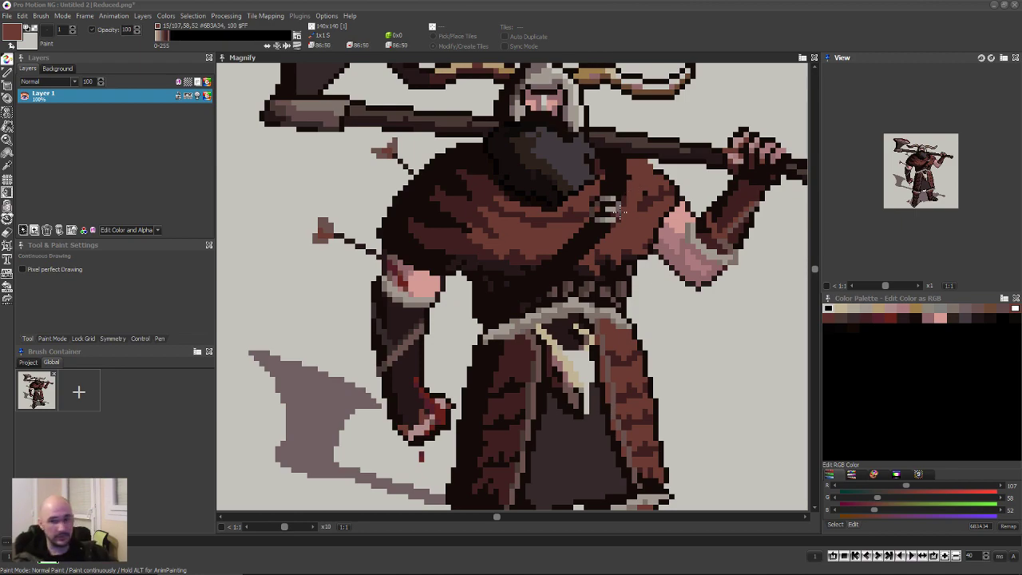
scroll(565, 304, up, 2)
scroll(469, 374, down, 1)
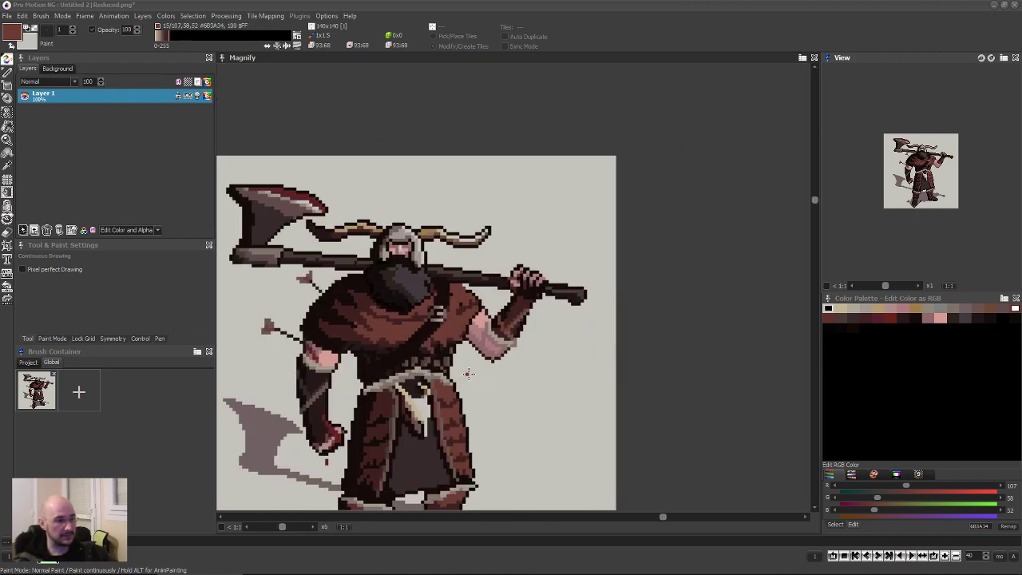
drag(468, 374, 593, 300)
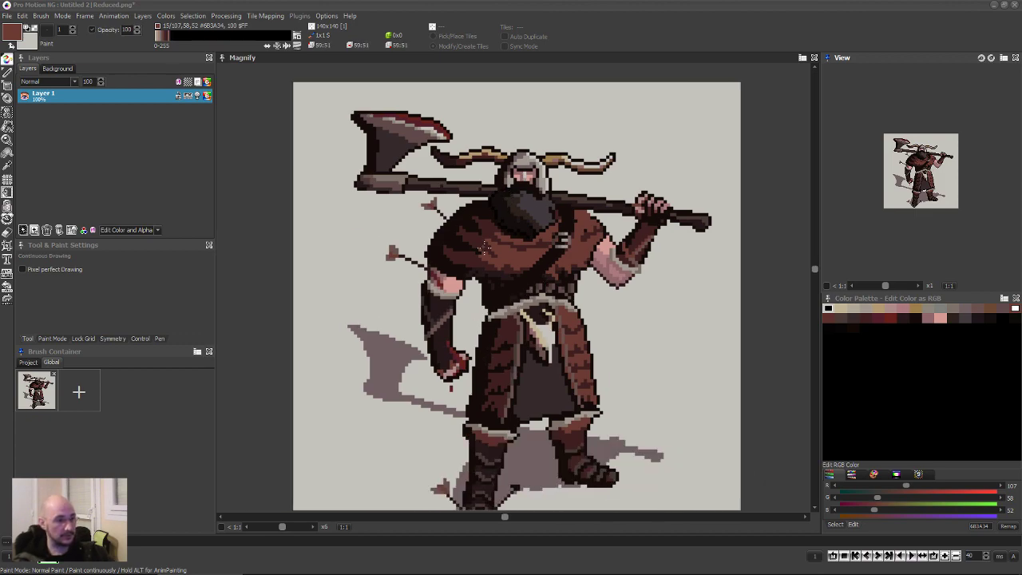
scroll(515, 294, up, 3)
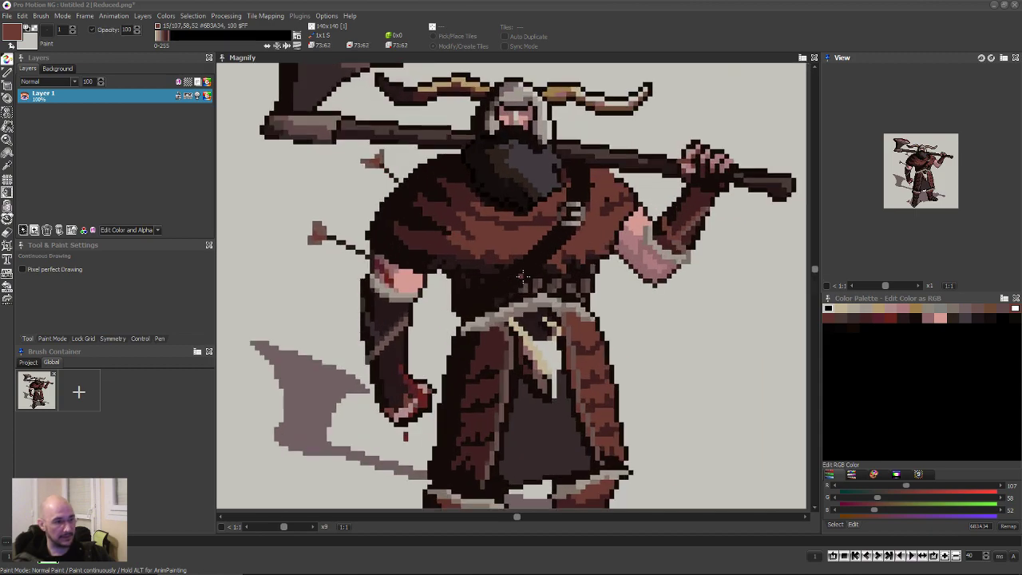
scroll(503, 233, up, 1)
scroll(503, 233, down, 5)
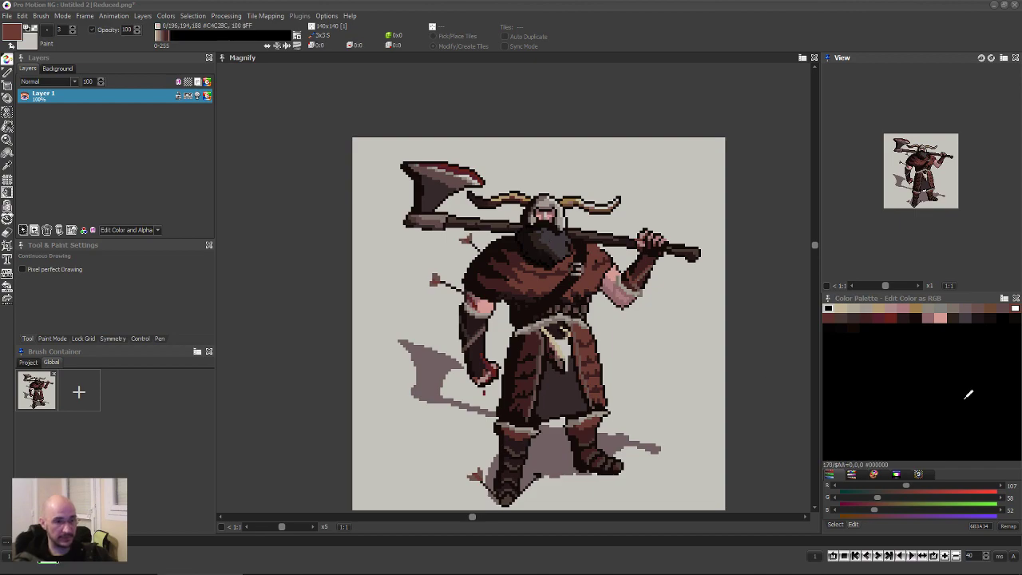
Set an unused palette entry to the bright green #00D500.
click(902, 336)
drag(846, 499, 967, 497)
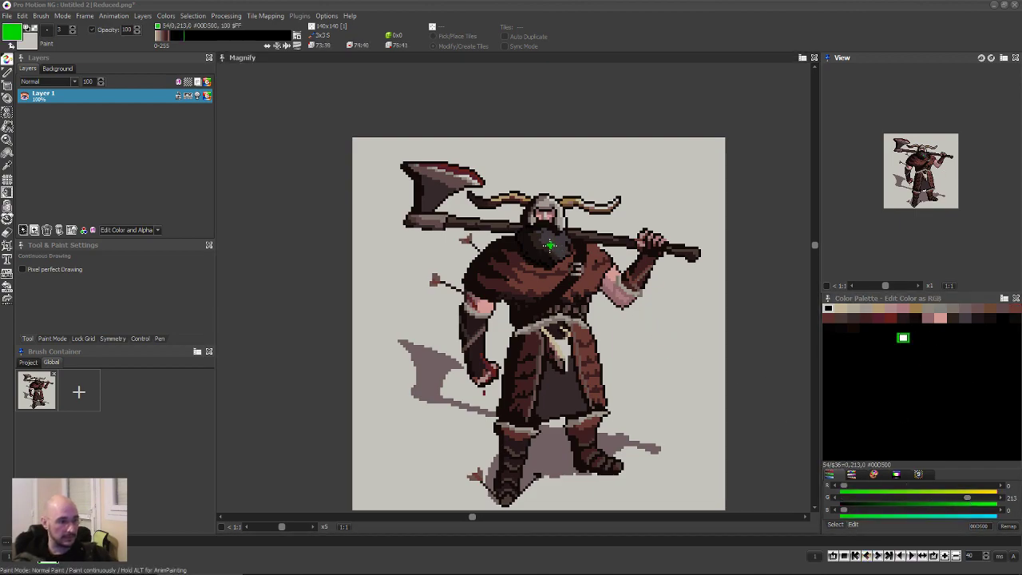
Sketch green guide lines over the torso for its centre line, chest muscles and both shoulders.
mouse_move(550, 245)
mouse_down()
mouse_move(563, 275)
mouse_move(561, 323)
mouse_up()
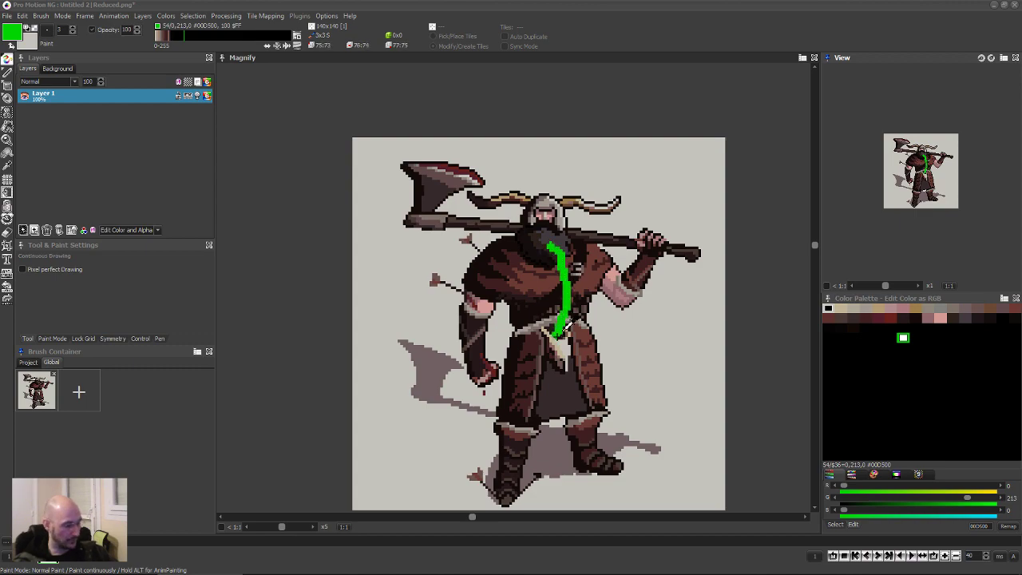
key(ctrl+z)
drag(547, 255, 553, 323)
key(ctrl+z)
drag(549, 245, 557, 318)
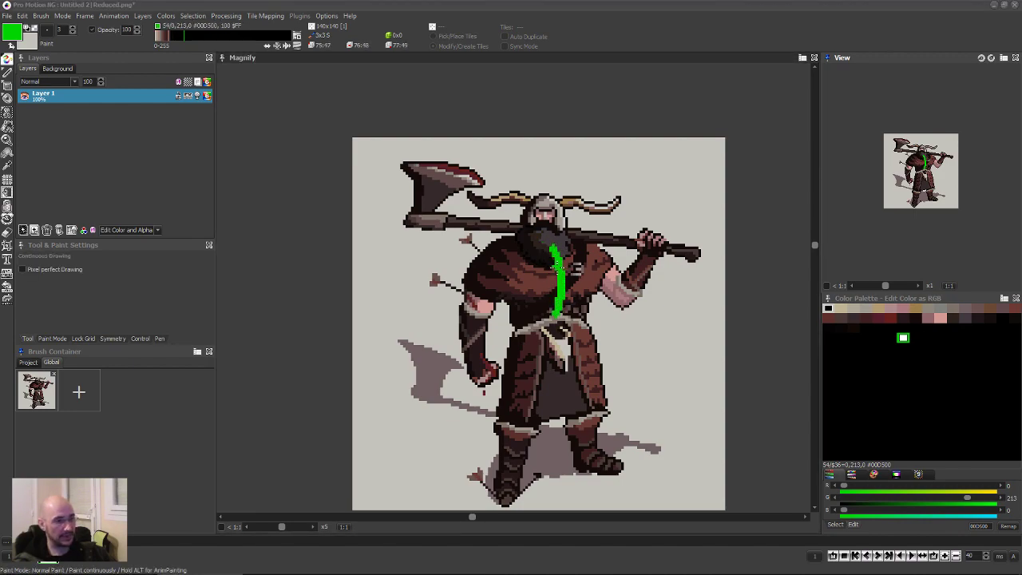
mouse_move(557, 280)
mouse_down()
mouse_move(507, 257)
mouse_move(572, 275)
mouse_move(596, 259)
mouse_move(590, 241)
mouse_move(615, 273)
mouse_up()
mouse_move(516, 253)
mouse_down()
mouse_move(483, 252)
mouse_move(485, 275)
mouse_move(497, 265)
mouse_move(486, 309)
mouse_up()
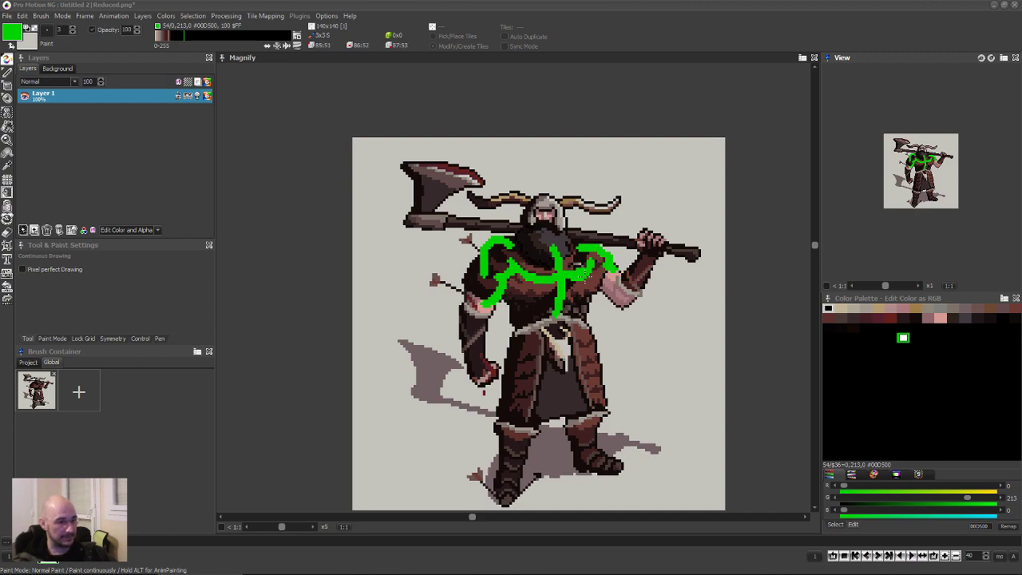
drag(589, 281, 585, 312)
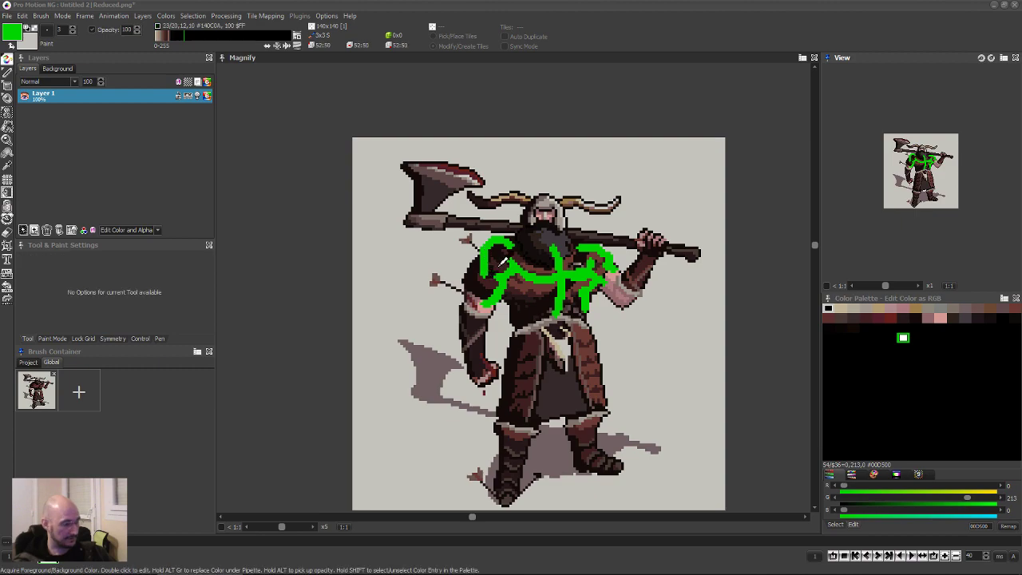
Undo the green guide strokes on the torso.
key(ctrl+z)
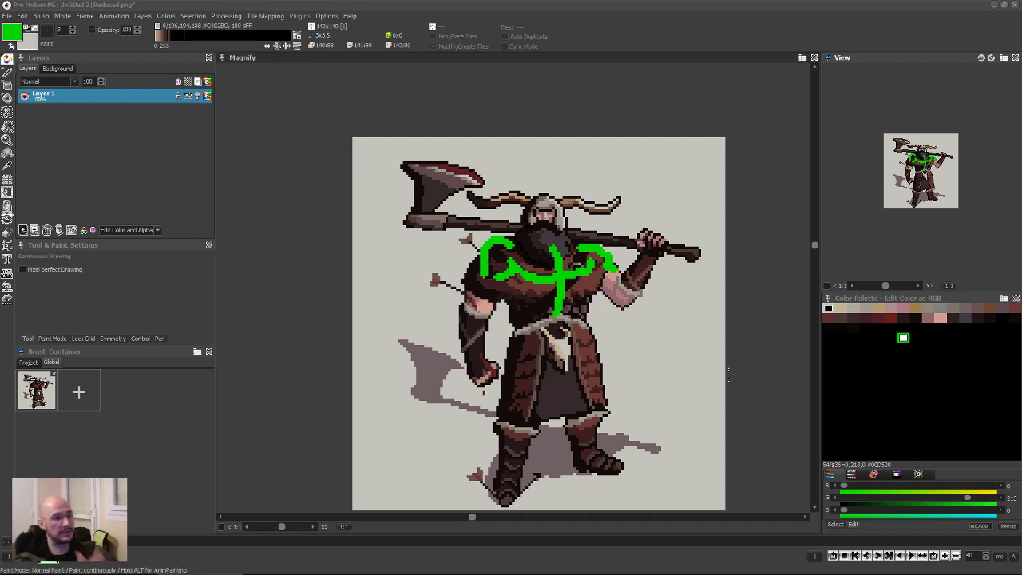
key(ctrl+z)
key(ctrl+z)
key(ctrl+z)
key(ctrl+z)
key(ctrl+z)
key(ctrl+z)
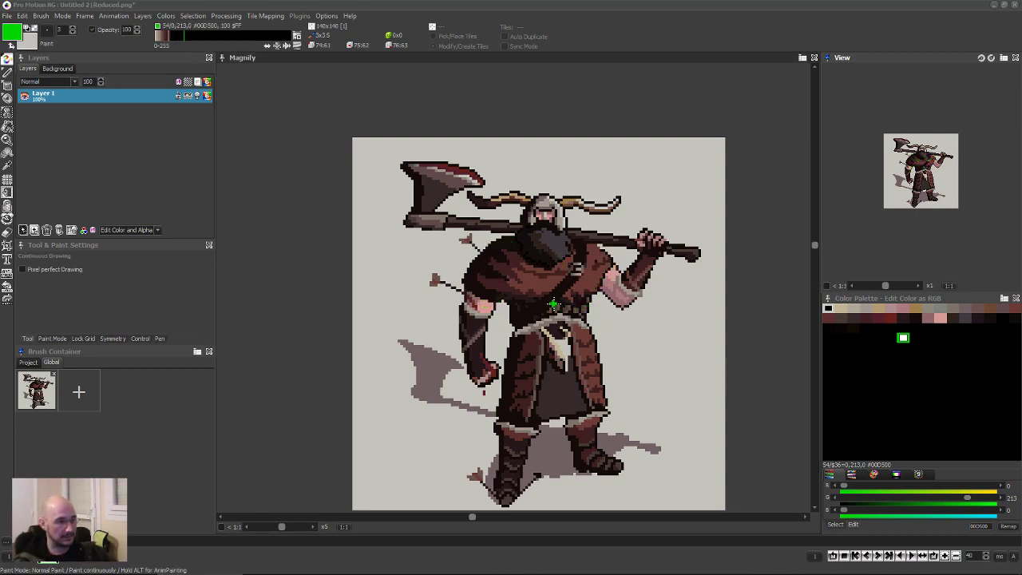
Rework the cloak over the chest next to the strap, sampling its browns and the near-black #140C0A.
scroll(540, 307, up, 4)
key(comma)
click(519, 247)
key(comma)
click(486, 232)
drag(482, 253, 506, 230)
key(comma)
shift+click(515, 237)
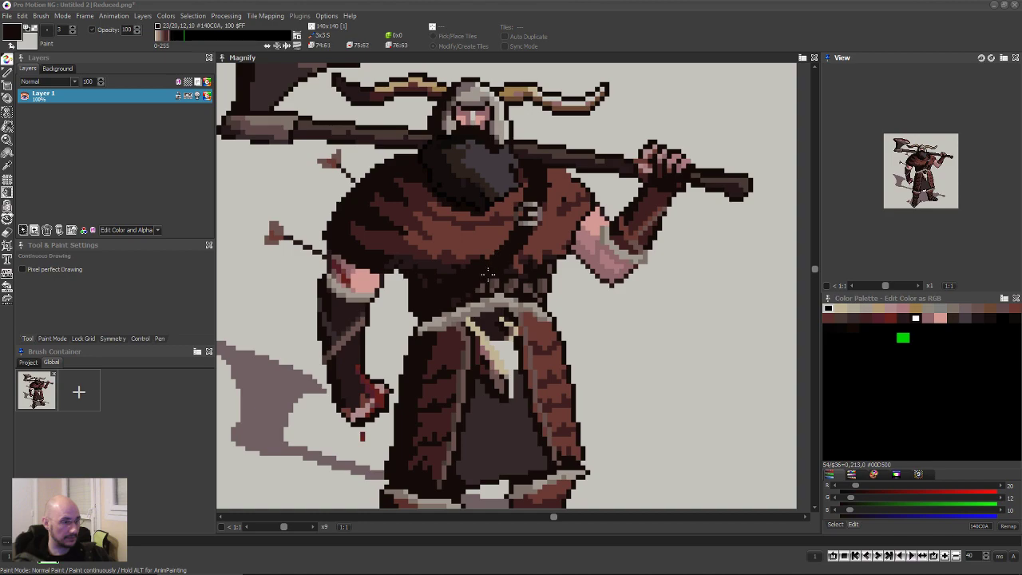
Round the lower edge of the cloak below the chest with #6B3A34 and deepen the shadow beneath it with #140C0A.
key(comma)
click(478, 249)
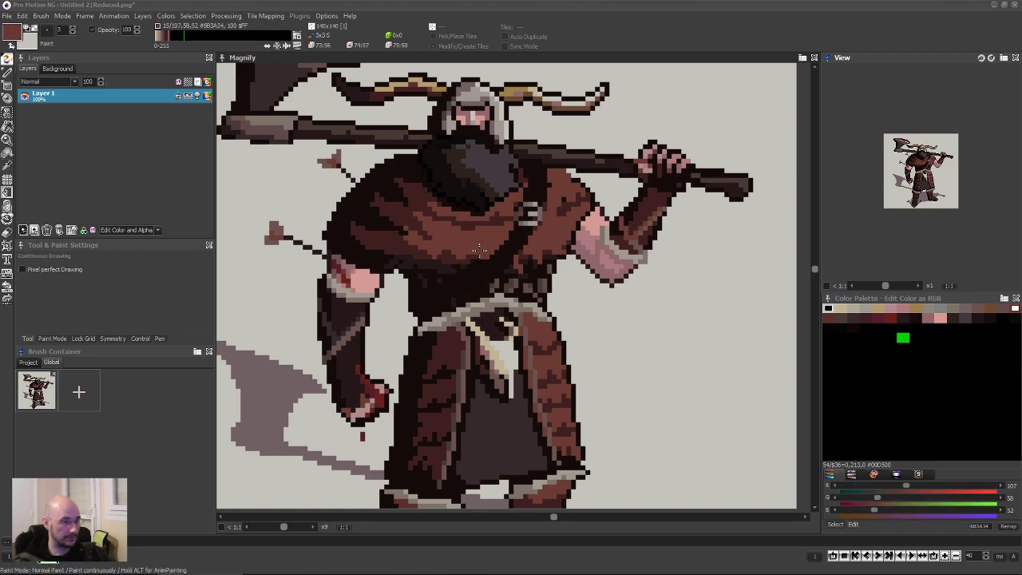
key(comma)
click(472, 259)
shift+click(458, 270)
shift+click(514, 251)
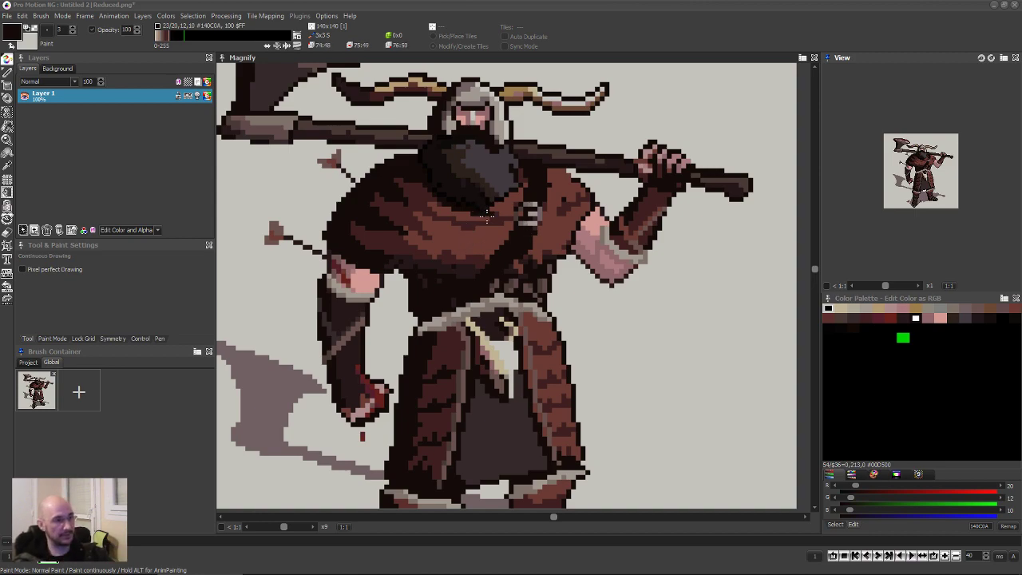
Examine the reshaped chest, cloak folds, strap and raised arm at several magnifications.
scroll(485, 229, down, 1)
scroll(487, 231, up, 3)
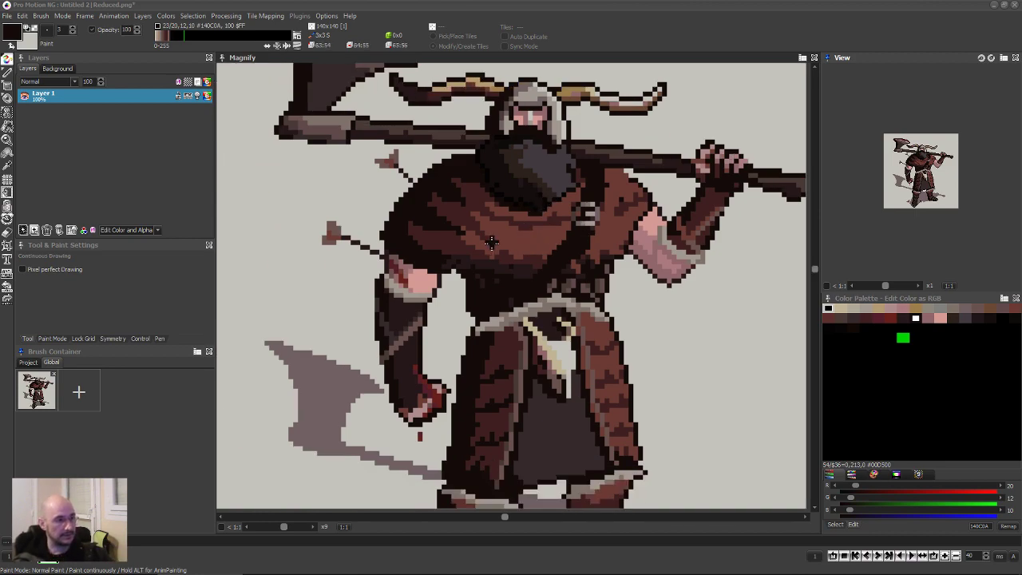
scroll(498, 249, down, 1)
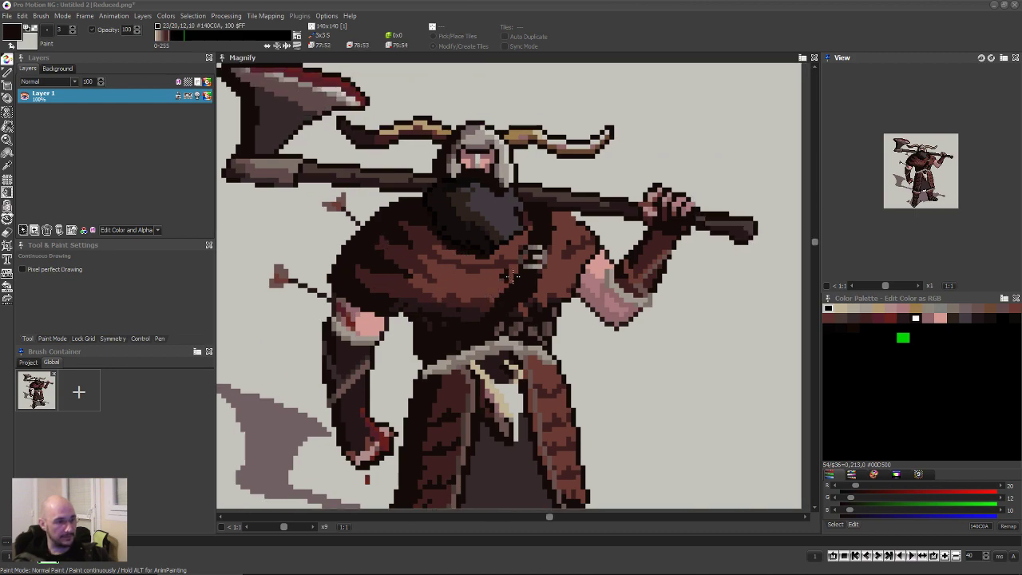
scroll(591, 273, up, 1)
scroll(592, 273, down, 1)
scroll(579, 310, up, 1)
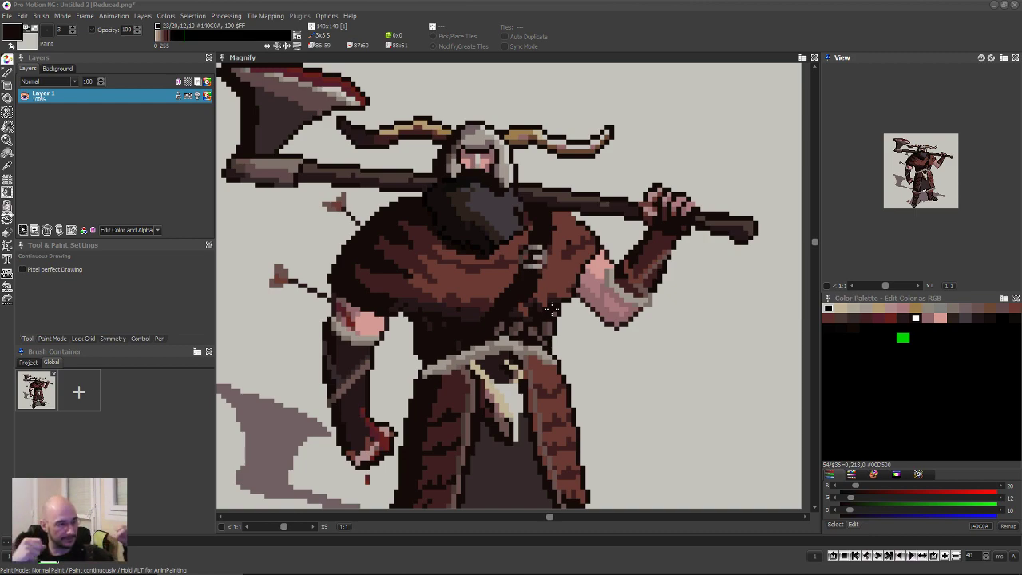
scroll(557, 301, down, 1)
scroll(536, 281, up, 1)
scroll(534, 281, down, 2)
scroll(634, 266, up, 1)
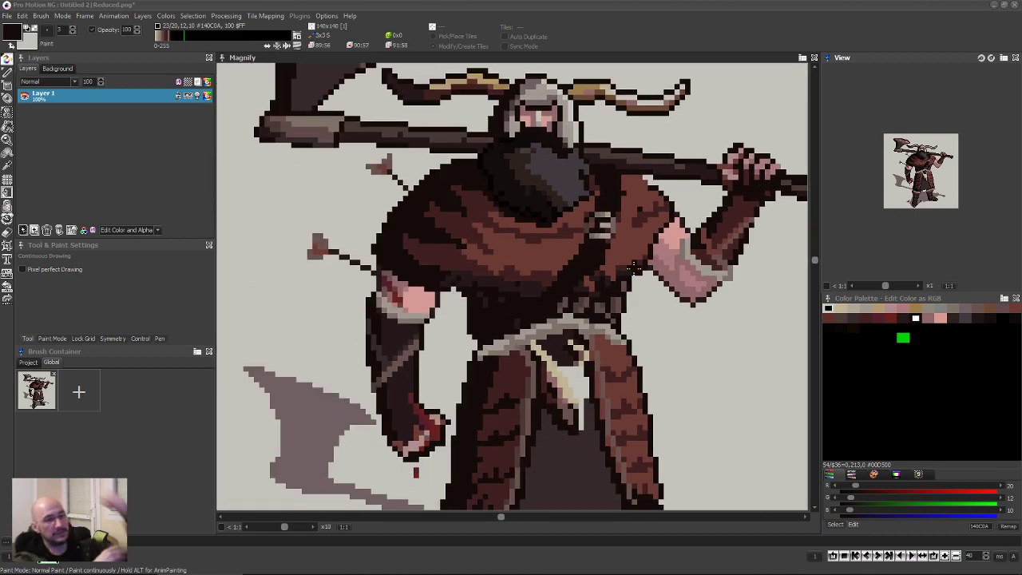
scroll(635, 266, down, 1)
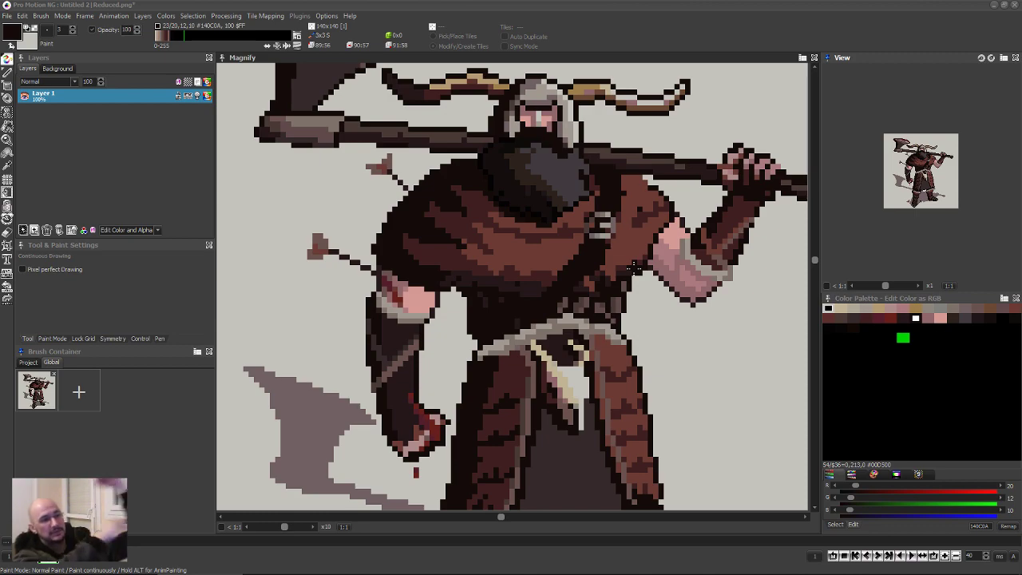
scroll(635, 266, up, 1)
scroll(663, 263, down, 1)
scroll(653, 257, up, 1)
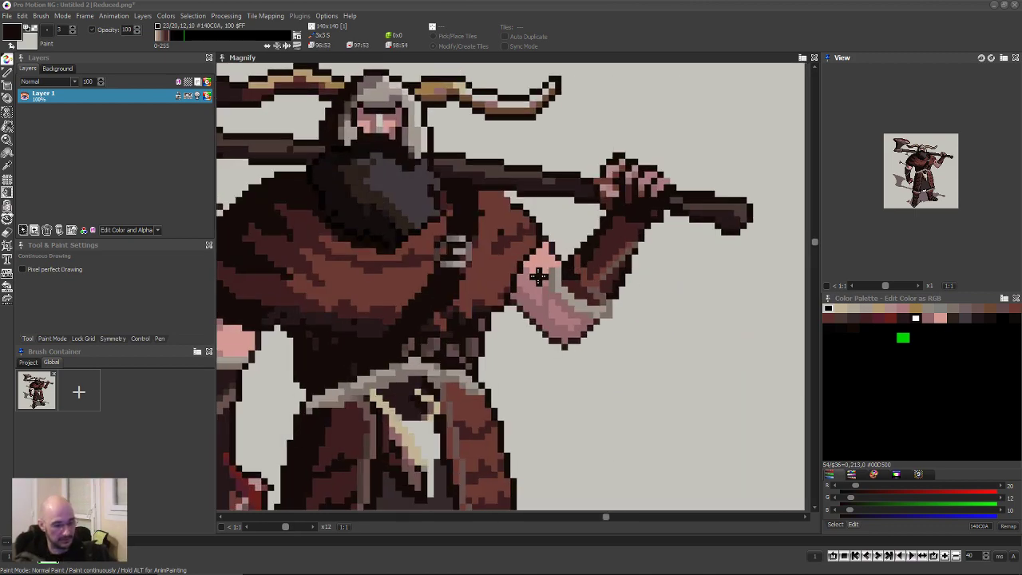
Repaint the top of the raised upper arm with the light skin tone #D49A94, undoing the last stray stroke.
key(Left)
key(comma)
click(655, 257)
scroll(655, 256, down, 1)
scroll(636, 250, up, 1)
key(a)
scroll(639, 257, down, 1)
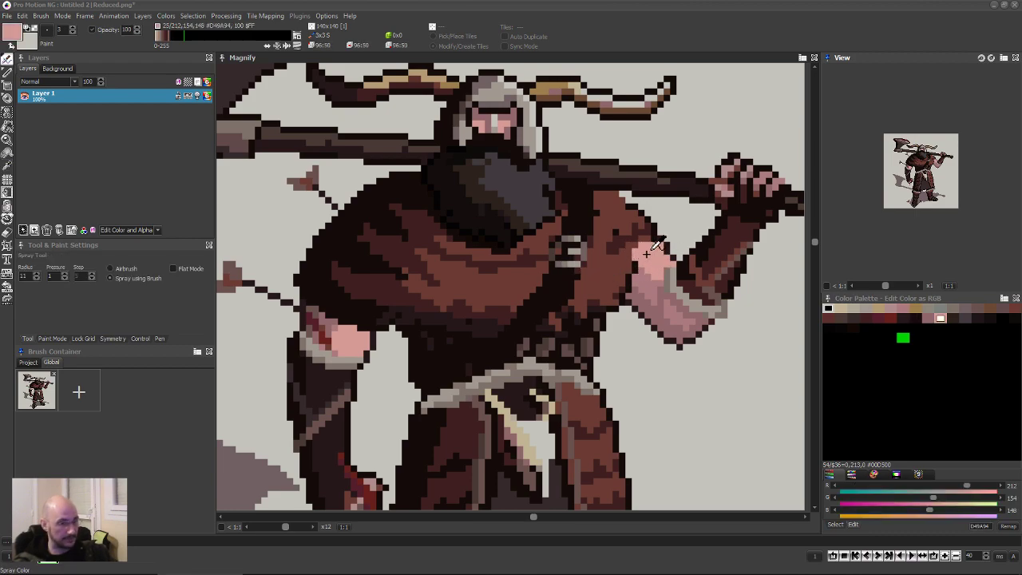
scroll(639, 255, up, 1)
drag(640, 254, 650, 246)
key(d)
key(ctrl+z)
scroll(644, 252, down, 1)
scroll(647, 257, up, 1)
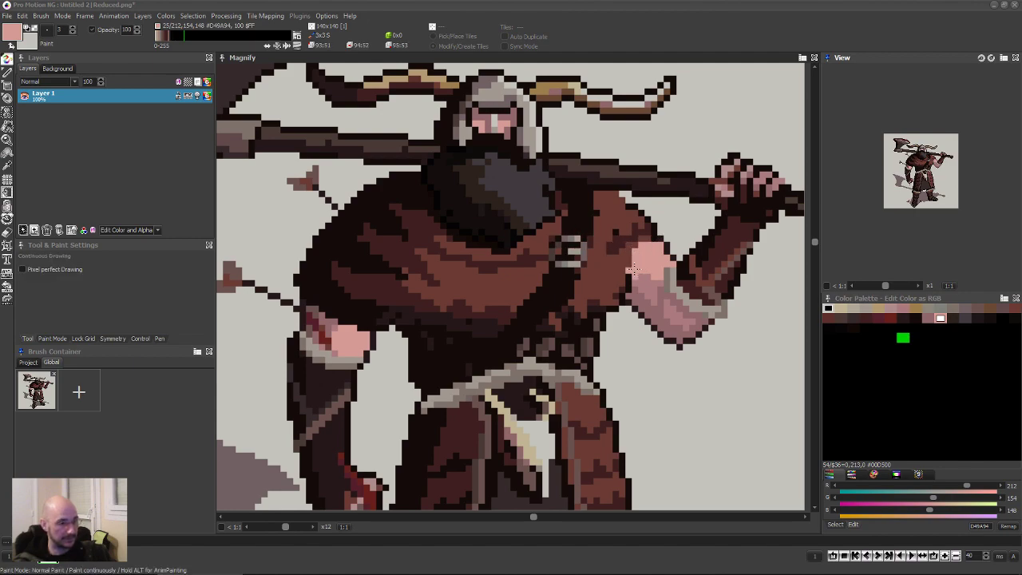
Extend the raised upper arm toward the cloak with the darker skin tone #AB7B7F.
key(comma)
click(646, 281)
drag(629, 272, 629, 265)
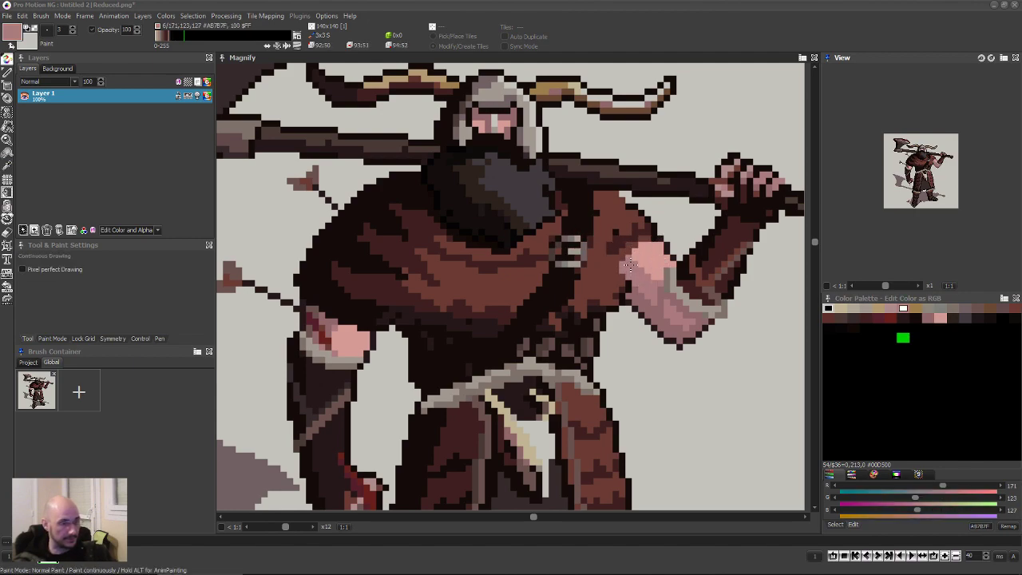
Clean up the dark contour around the top of the raised upper arm with single pixels, using #26181A and skin tone #D49A94.
key(comma)
click(663, 231)
scroll(663, 233, down, 1)
scroll(650, 241, up, 1)
scroll(661, 230, down, 1)
key(comma)
scroll(663, 249, up, 1)
scroll(663, 249, down, 1)
click(665, 252)
scroll(669, 255, up, 1)
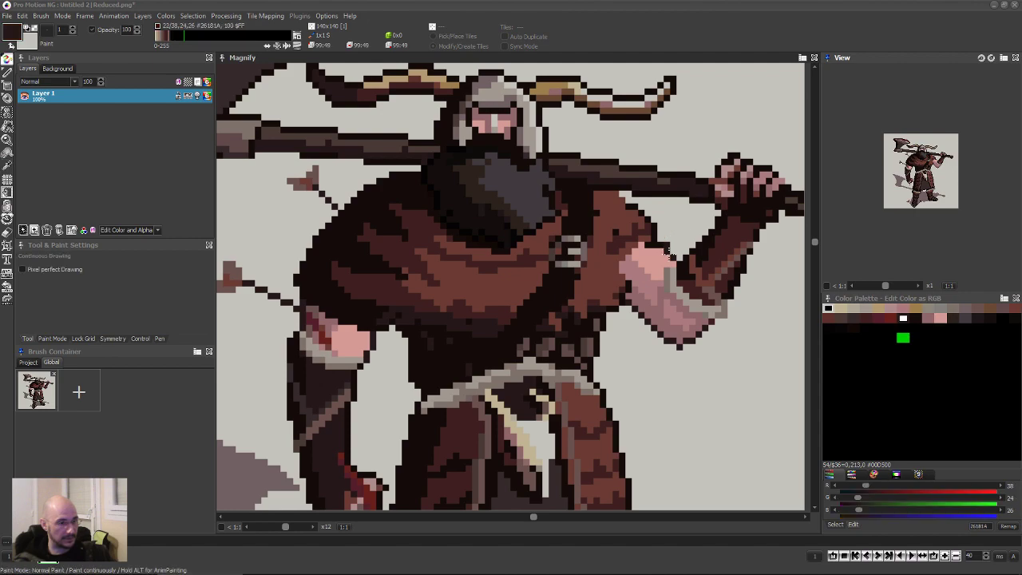
key(comma)
click(656, 251)
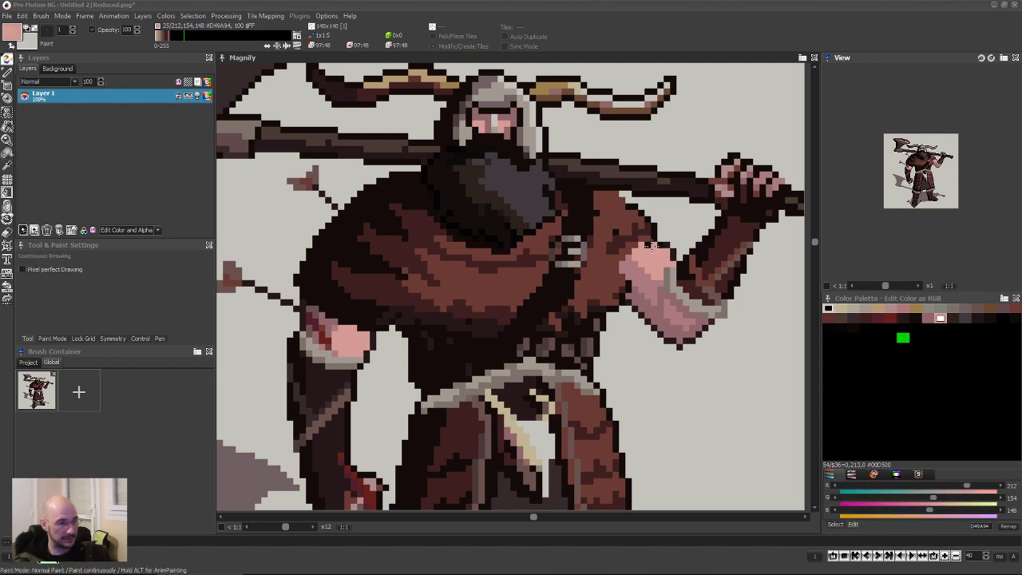
Draw a near-black #140C0A contour between the cloak edge and the raised upper arm.
scroll(648, 244, down, 1)
key(comma)
click(647, 240)
scroll(647, 237, up, 1)
drag(635, 246, 619, 267)
scroll(624, 268, down, 1)
scroll(606, 297, up, 1)
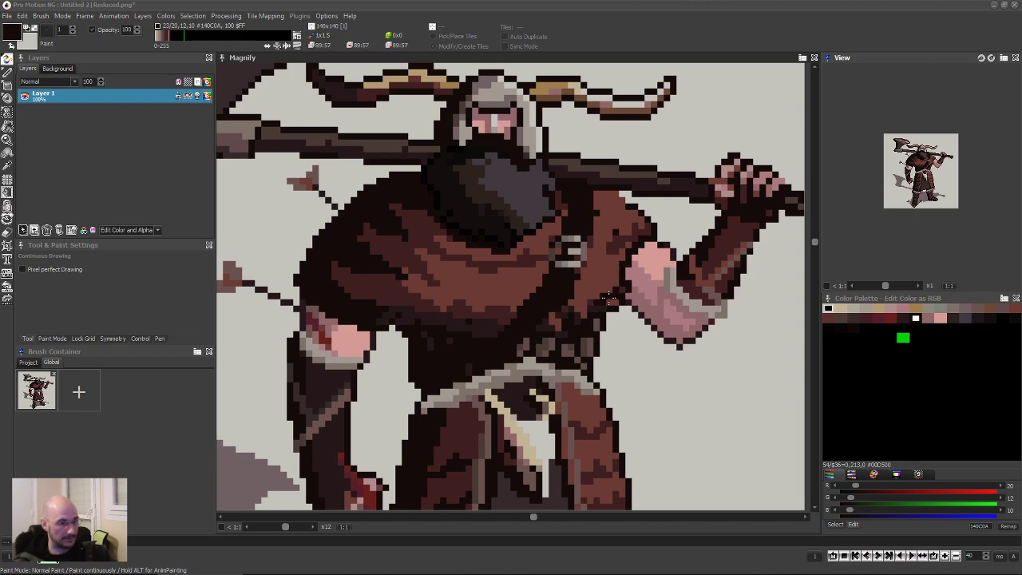
Fill the cloak's edge beside the raised arm's armpit with the brown #6B3A34.
key(comma)
click(604, 267)
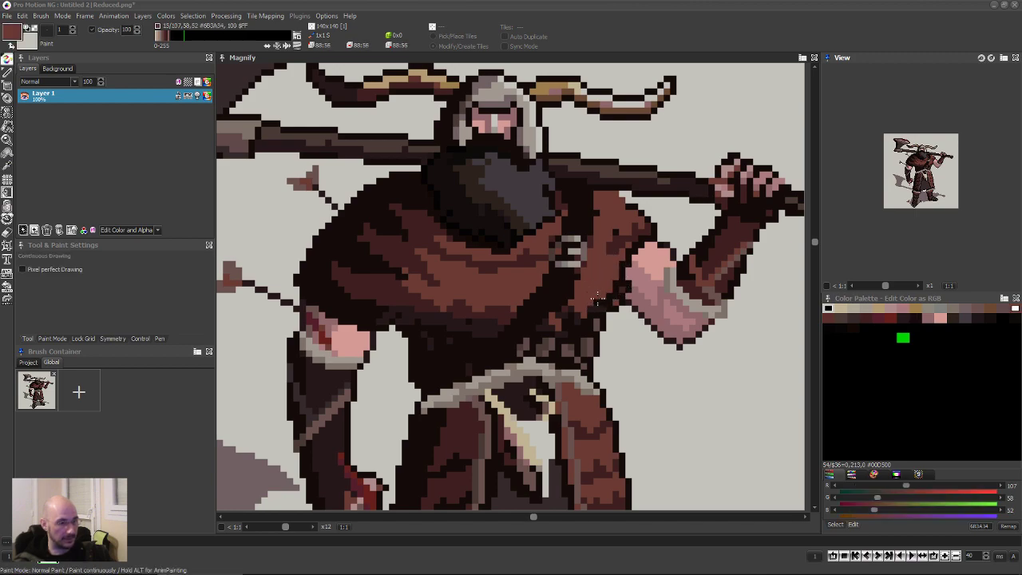
scroll(619, 304, down, 1)
key(comma)
click(629, 285)
scroll(629, 285, up, 1)
scroll(627, 287, down, 1)
Retouch the inner edge of the raised upper arm, sampling the skin tone #AB7B7F.
key(comma)
click(637, 263)
scroll(637, 265, up, 1)
click(635, 274)
key(comma)
click(643, 274)
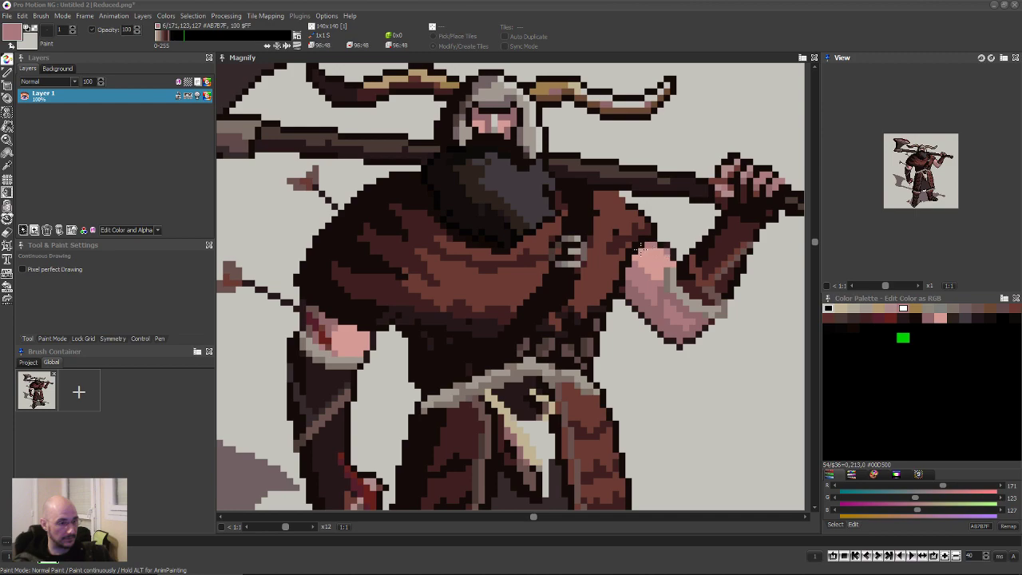
Add dark fold pixels in #3F2021 to the cloak over the raised arm's shoulder and tidy its outline with #140C0A.
scroll(648, 246, down, 1)
key(comma)
click(647, 232)
scroll(647, 223, up, 1)
scroll(616, 238, down, 1)
key(comma)
click(602, 253)
scroll(619, 231, up, 1)
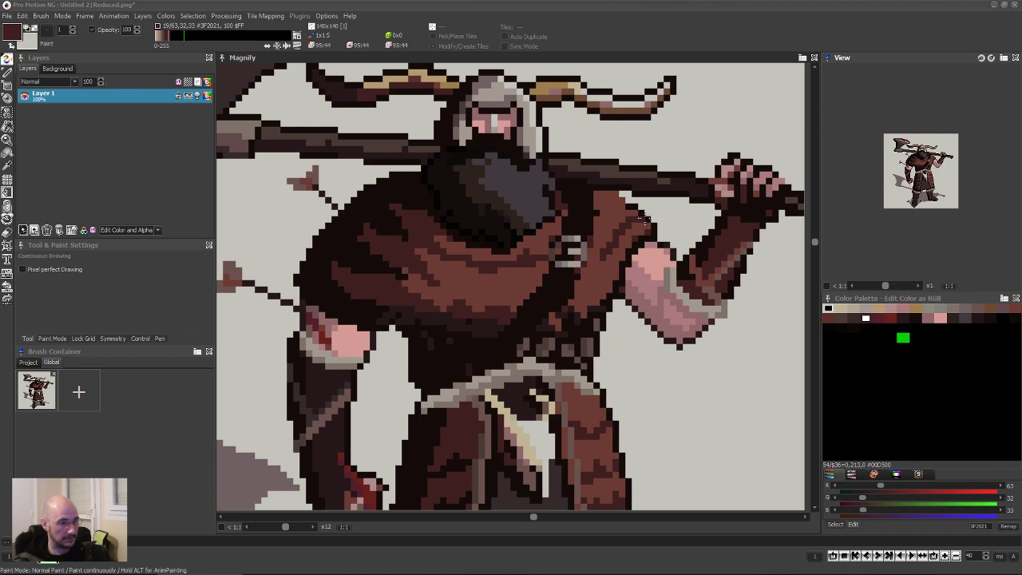
key(comma)
click(654, 229)
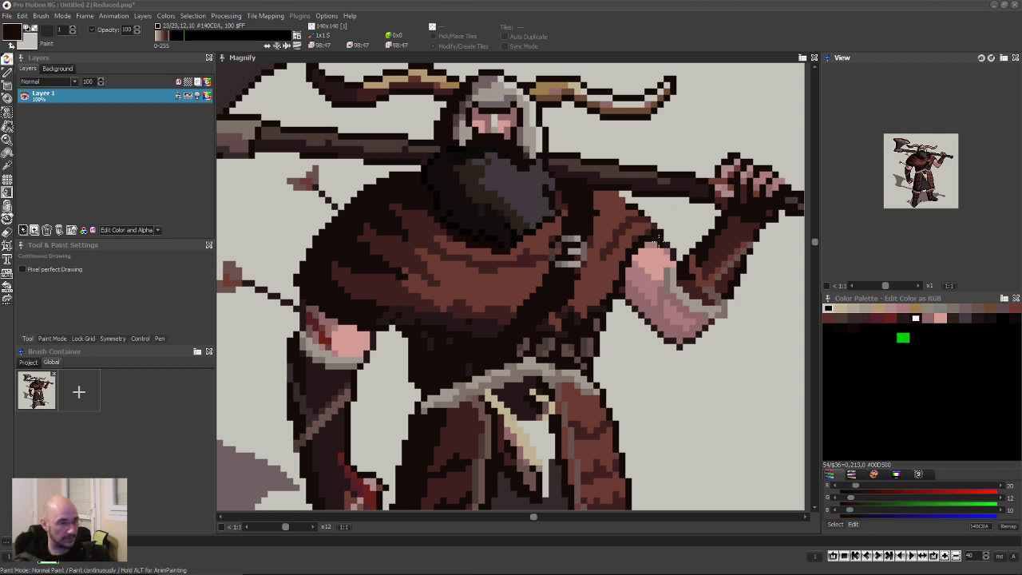
Shade the top of the cloak's shoulder beside the axe handle with #3F2021.
scroll(656, 231, down, 1)
scroll(636, 214, up, 1)
scroll(685, 205, down, 1)
key(comma)
click(631, 211)
scroll(631, 211, up, 1)
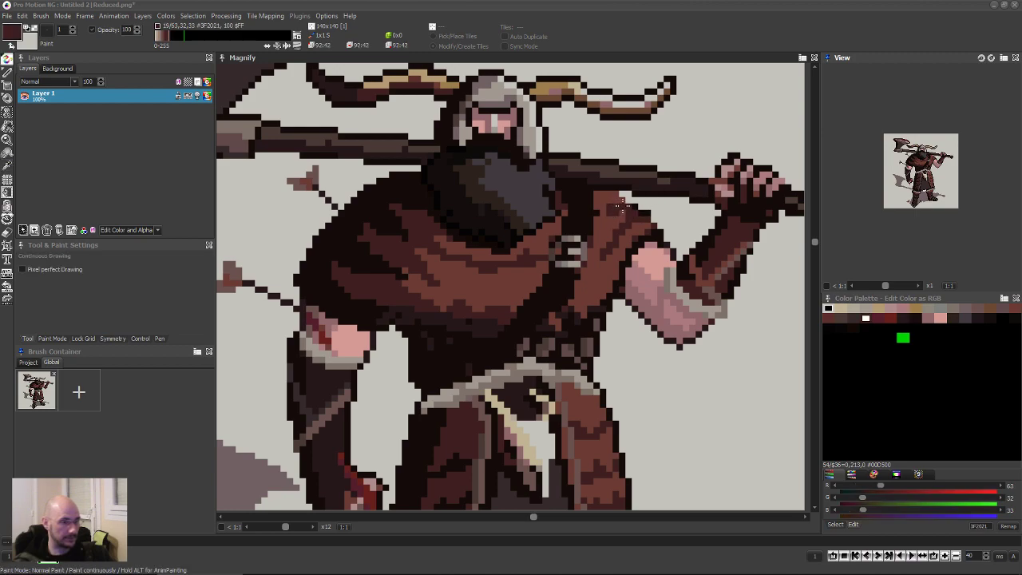
scroll(617, 195, down, 1)
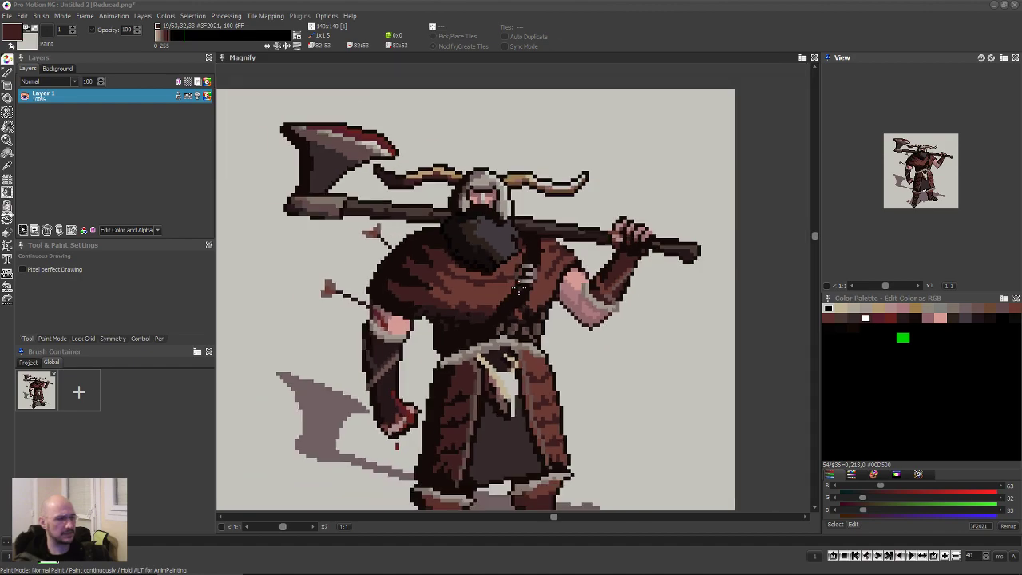
scroll(489, 317, up, 1)
scroll(615, 260, up, 2)
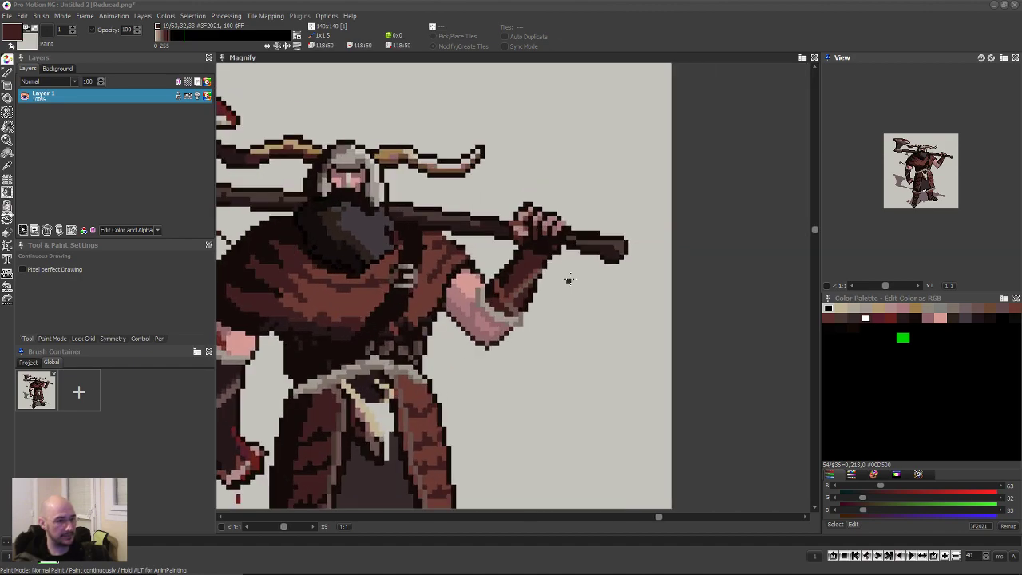
Touch up the raised upper arm beside the fur trim with #AB7B7F and the near-black #140C0A.
key(comma)
click(587, 259)
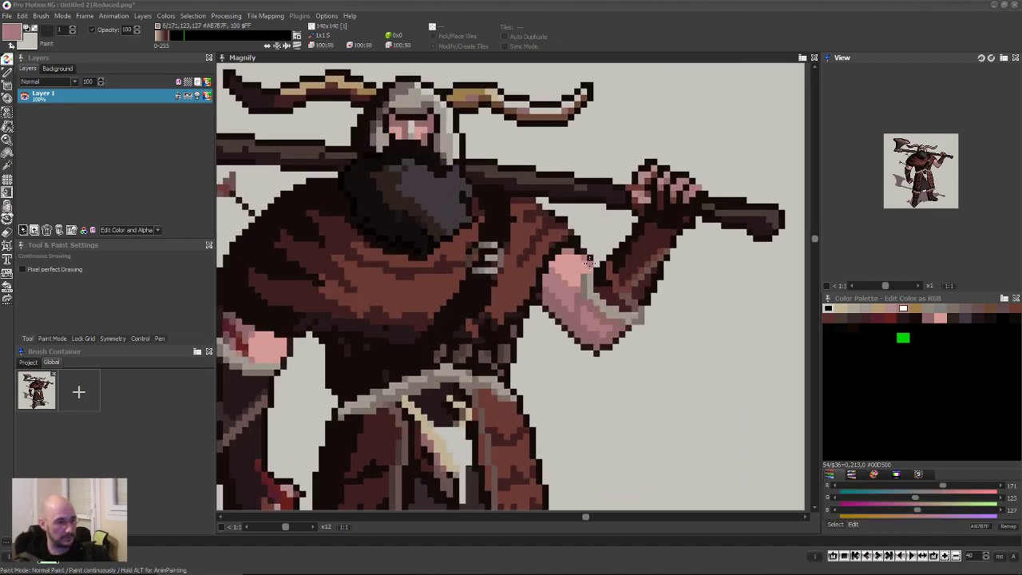
right_click(586, 252)
click(597, 264)
scroll(307, 265, down, 2)
drag(361, 214, 586, 289)
scroll(455, 263, up, 1)
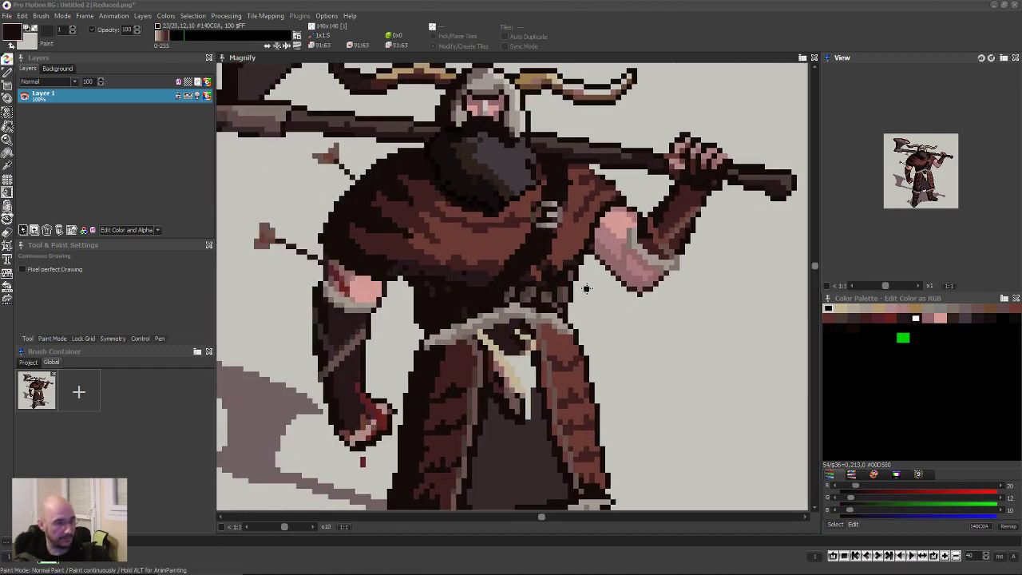
Shade the inner and lower side of the raised upper arm with #91666B and #6A524F.
key(comma)
click(605, 259)
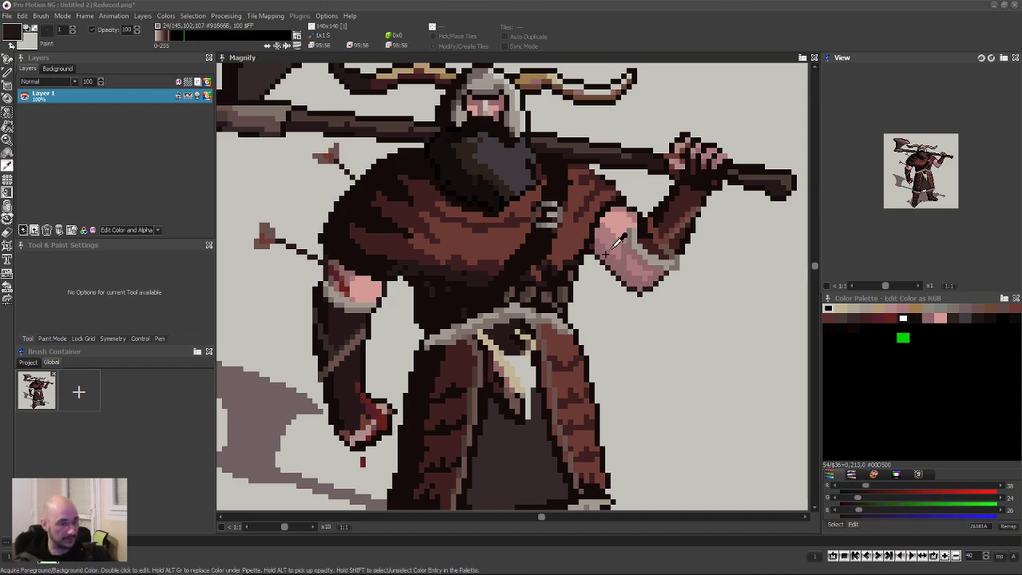
click(617, 244)
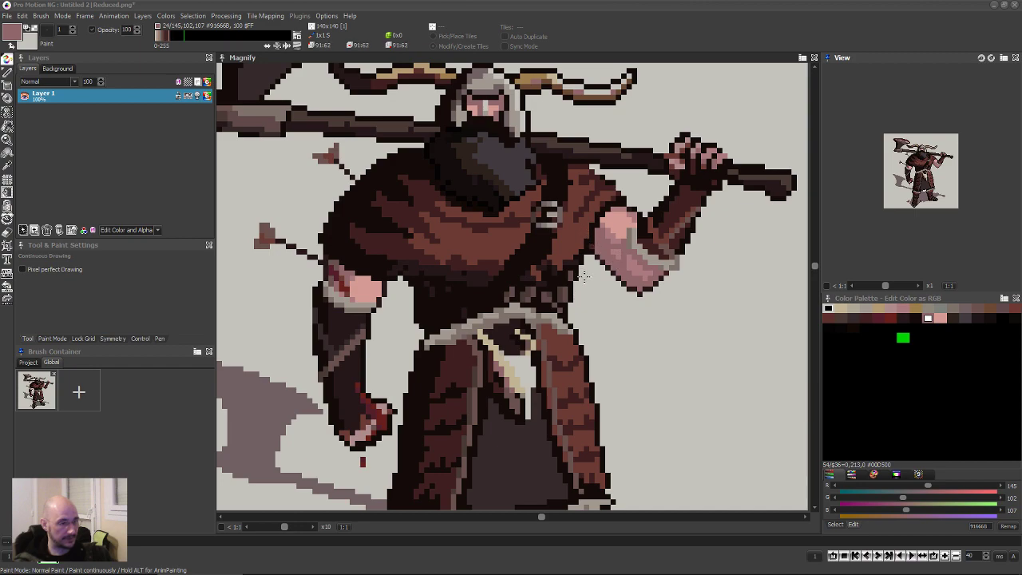
key(k)
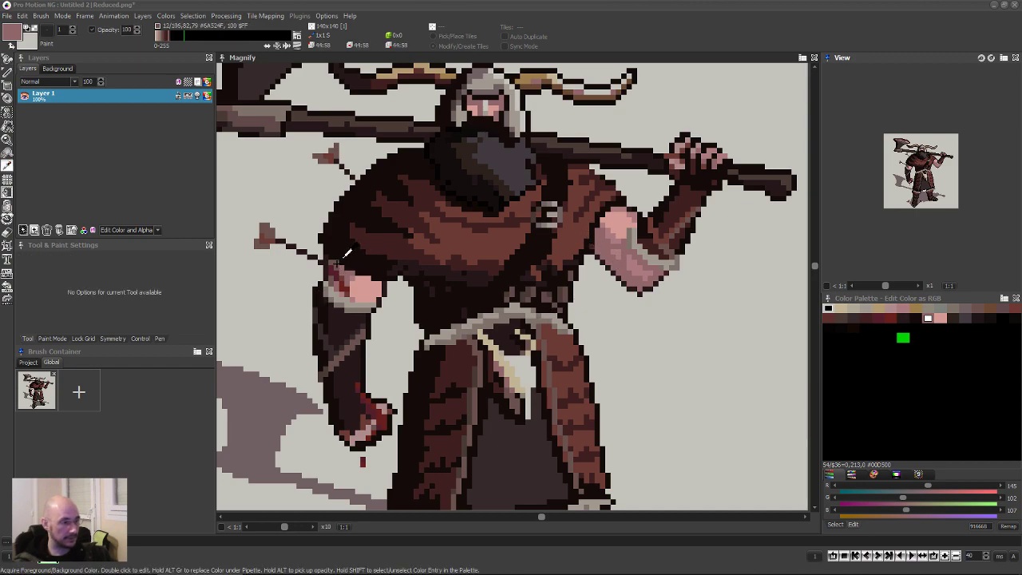
click(608, 244)
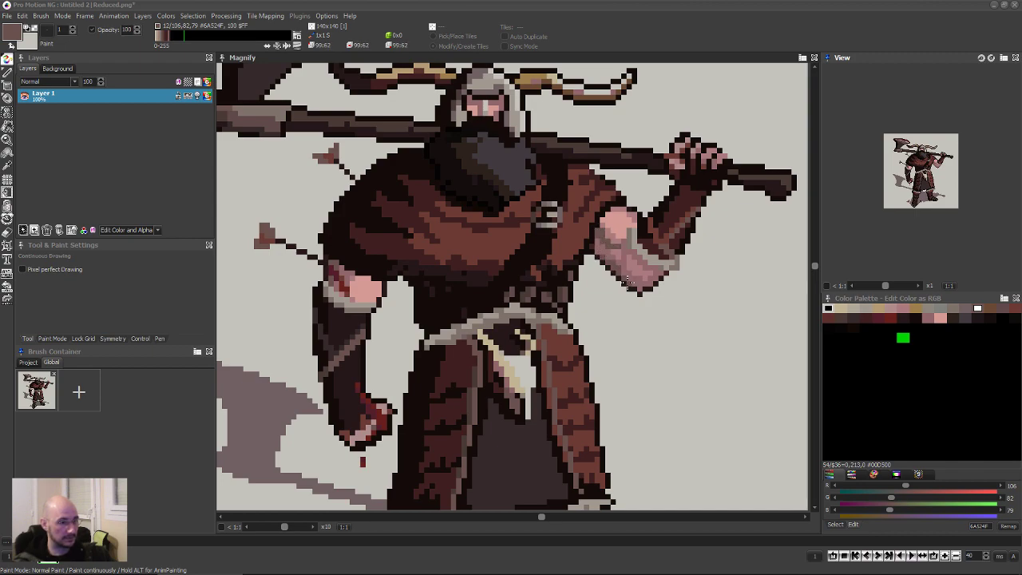
scroll(637, 344, down, 1)
Examine the whole Viking figure, its raised arm and the axe head at several magnifications.
key(space)
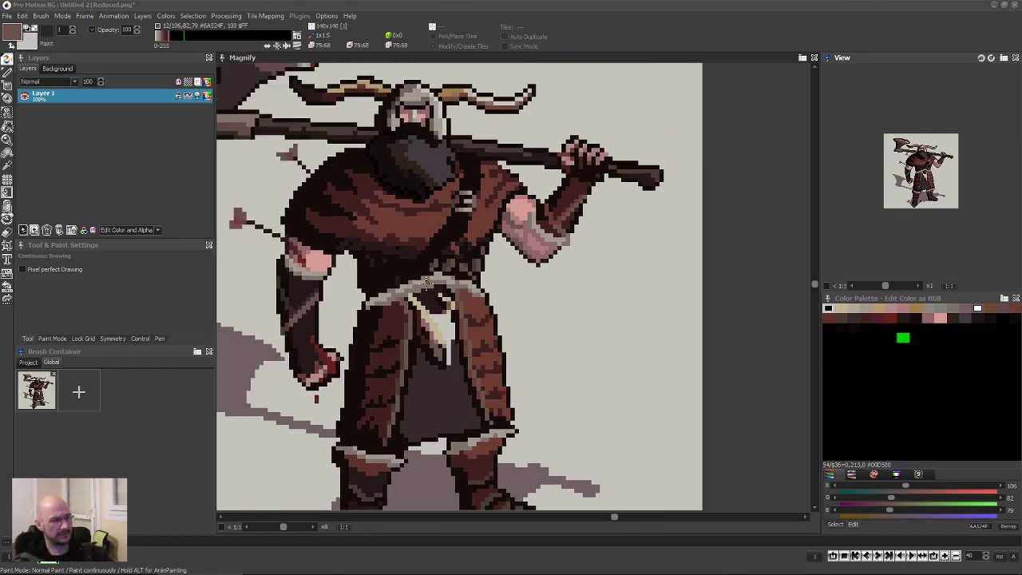
scroll(432, 283, up, 3)
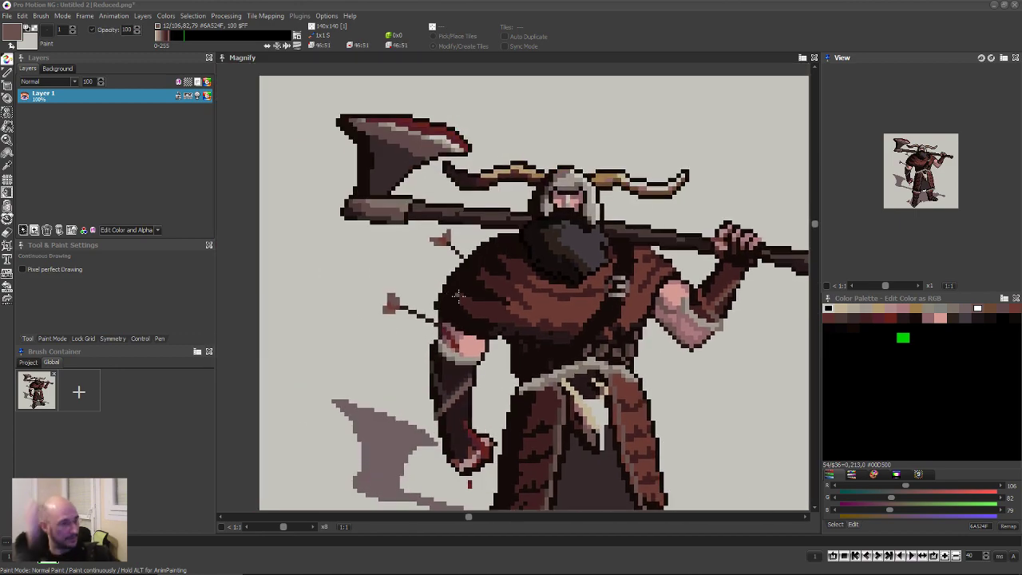
scroll(458, 295, down, 2)
scroll(708, 355, up, 2)
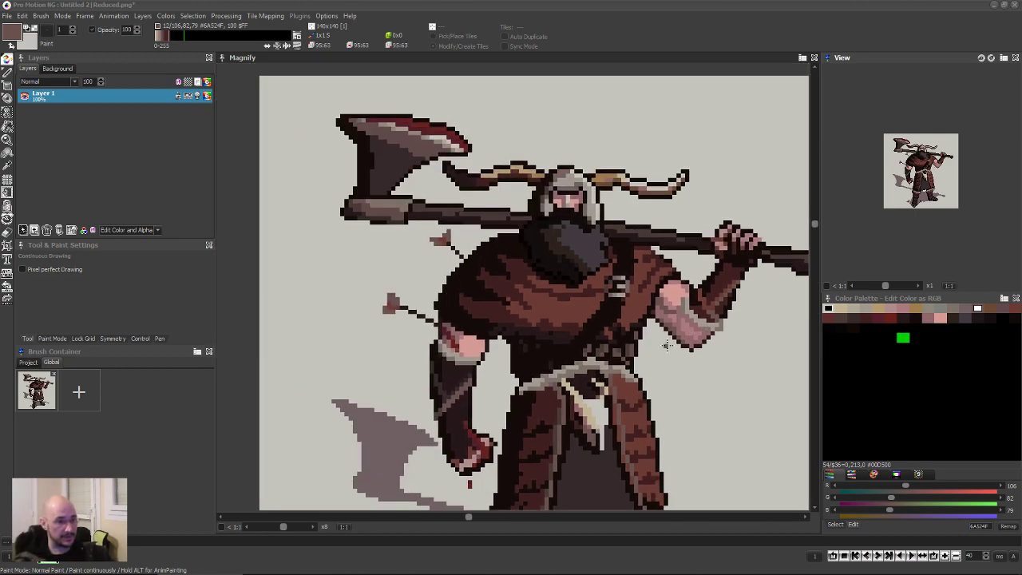
scroll(674, 323, up, 2)
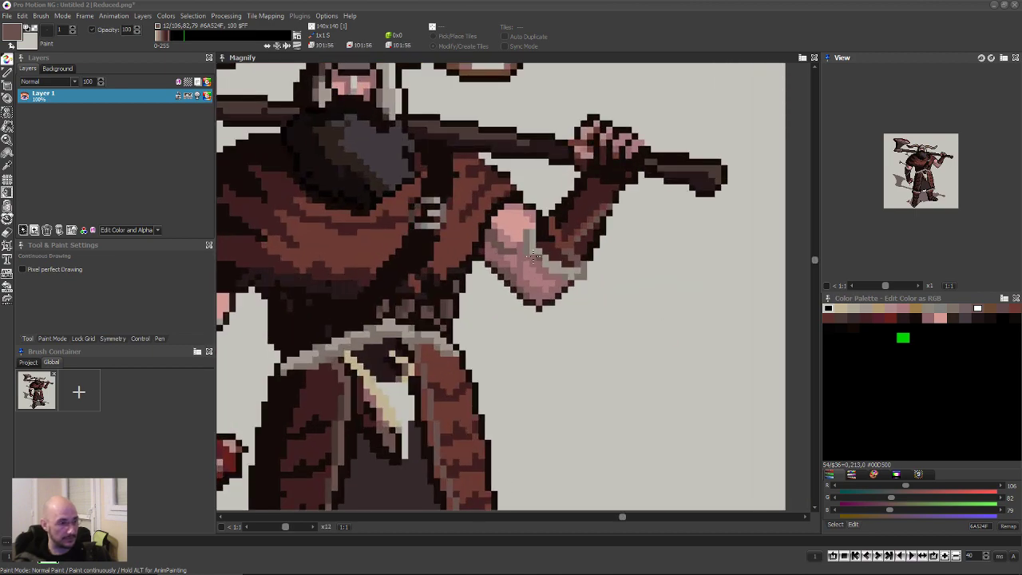
key(v)
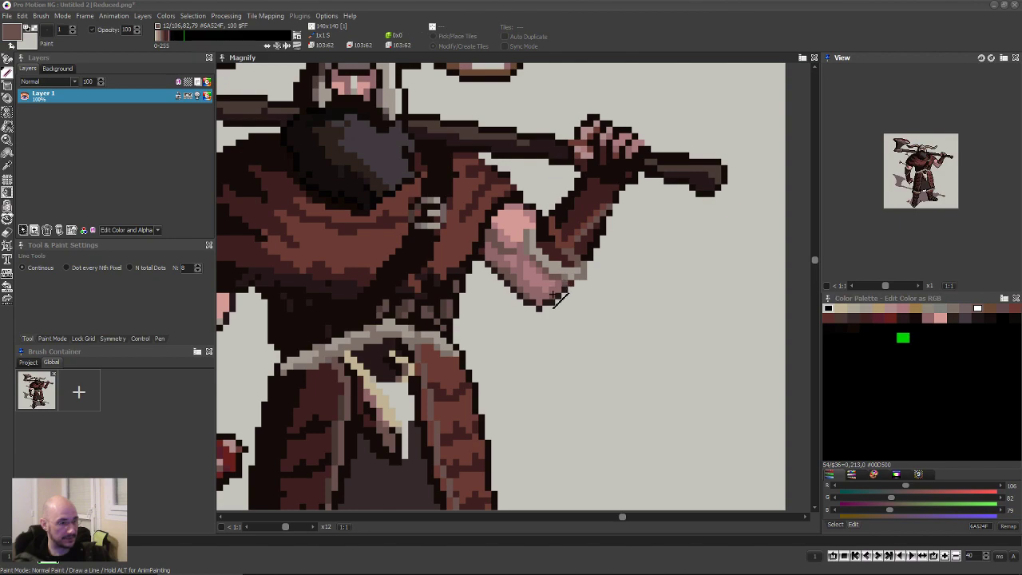
scroll(505, 221, down, 4)
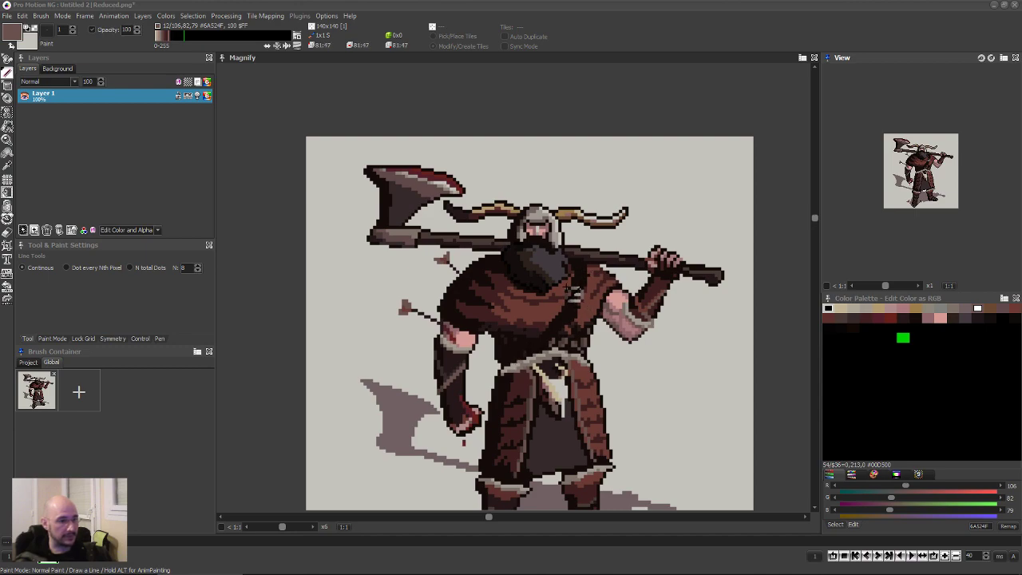
key(d)
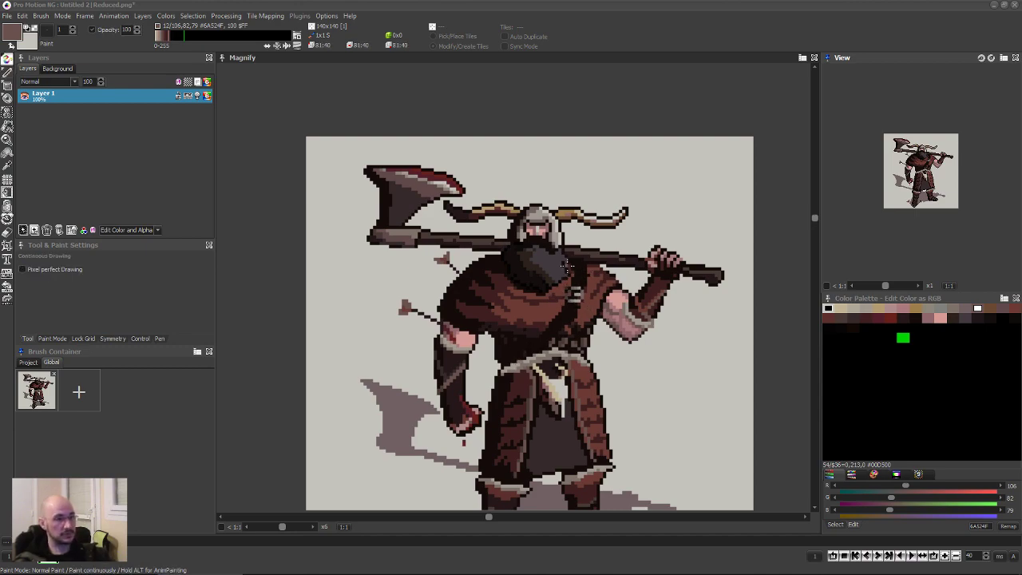
scroll(565, 265, down, 1)
key(Right)
key(Down)
key(Down)
key(Left)
key(Left)
key(Up)
key(Up)
key(Up)
key(Up)
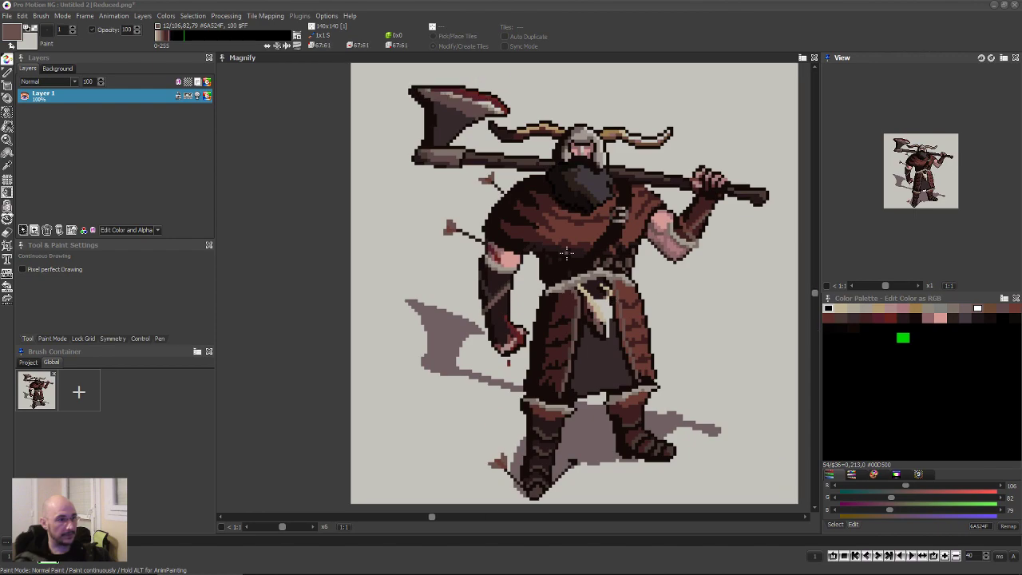
scroll(566, 250, right, 1)
scroll(566, 250, down, 2)
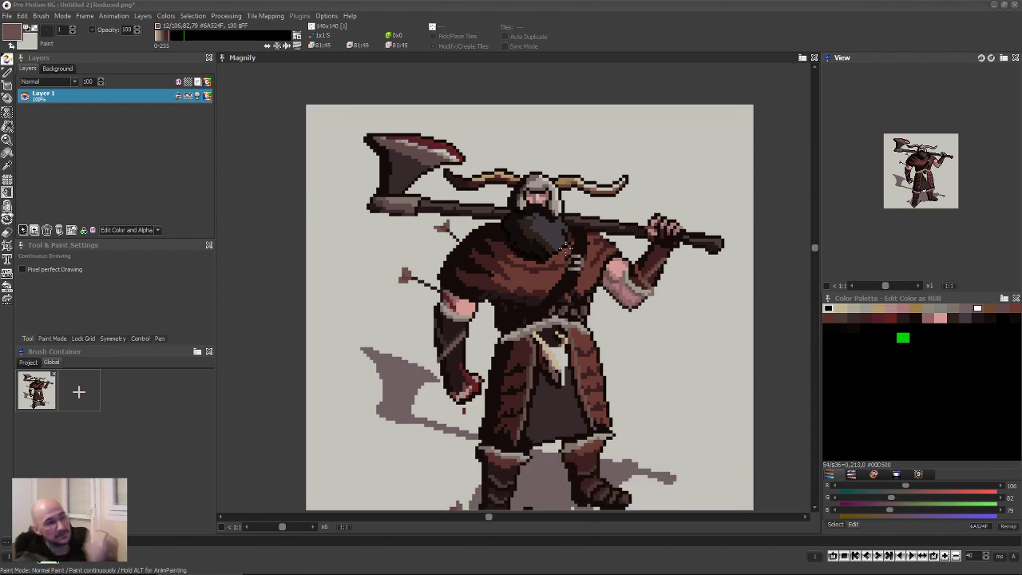
scroll(503, 296, up, 2)
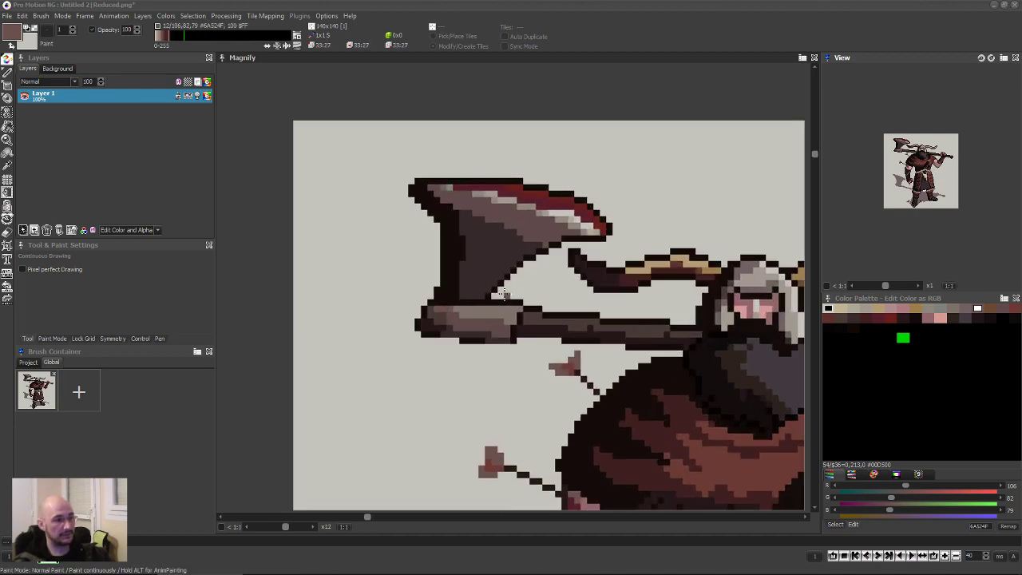
Thicken the neck of the axe head along its inner curve with the near-black #140C0A.
key(comma)
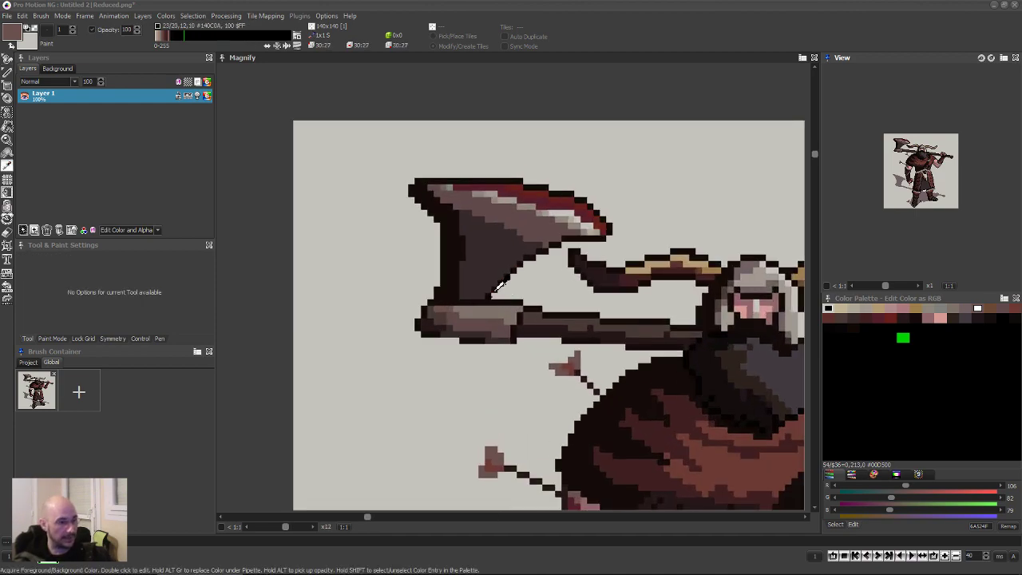
click(505, 296)
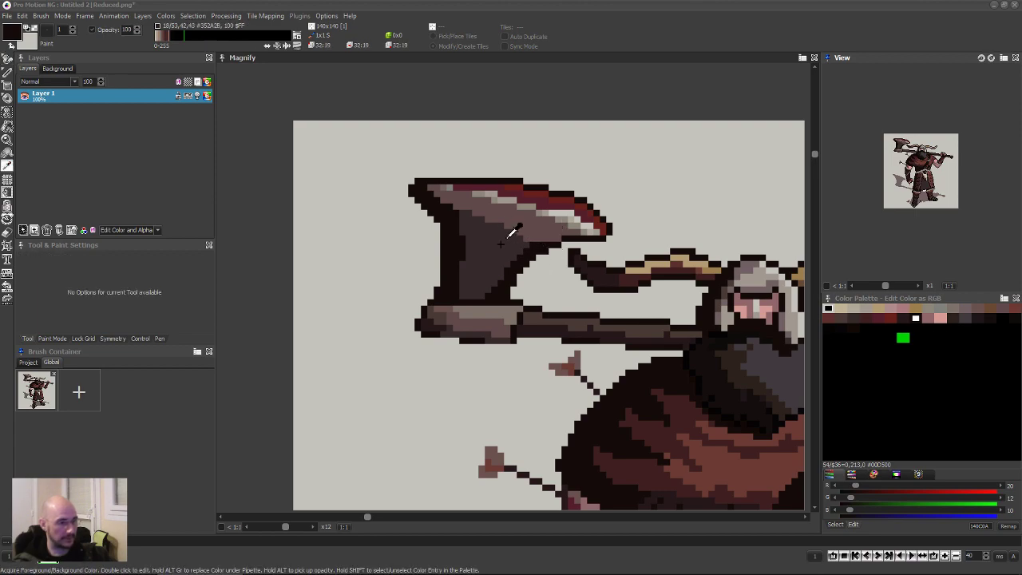
click(527, 241)
click(503, 278)
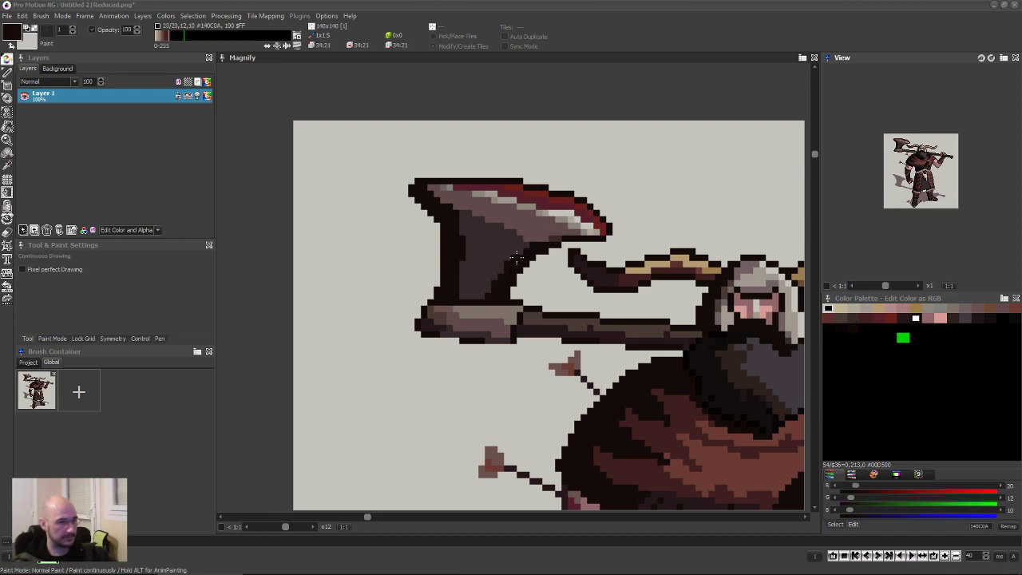
Fill the black band along the outer side of the axe head's neck with #352A2B.
key(comma)
click(483, 244)
mouse_move(463, 257)
mouse_down()
mouse_move(449, 210)
mouse_move(453, 282)
mouse_move(462, 257)
mouse_move(460, 282)
mouse_move(446, 294)
mouse_move(449, 227)
mouse_move(436, 205)
mouse_move(448, 238)
mouse_up()
Draw #60494A lines along the inner curve of the axe head's neck and touch them up with #352A2B.
key(comma)
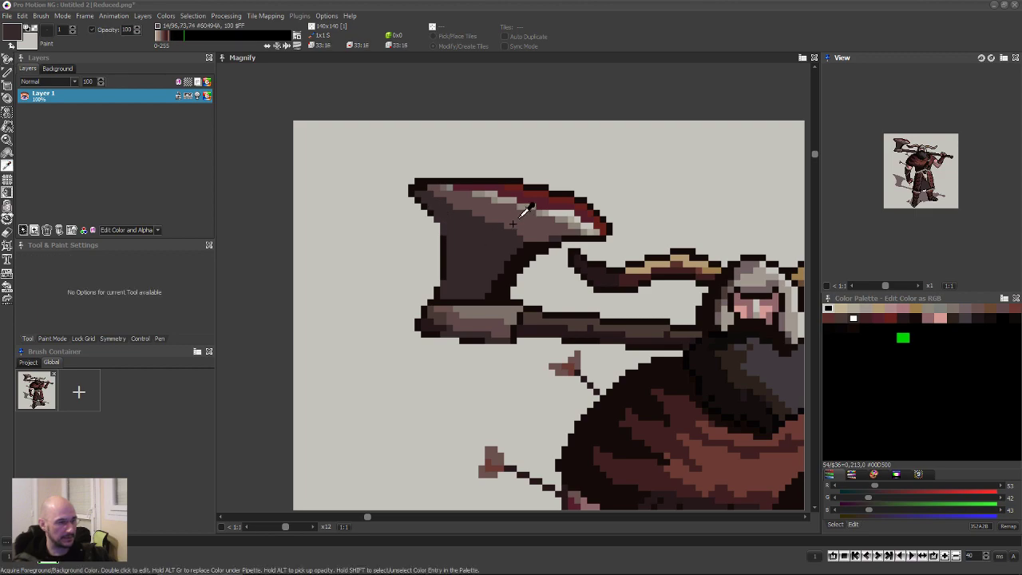
click(514, 222)
key(l)
drag(519, 244, 491, 297)
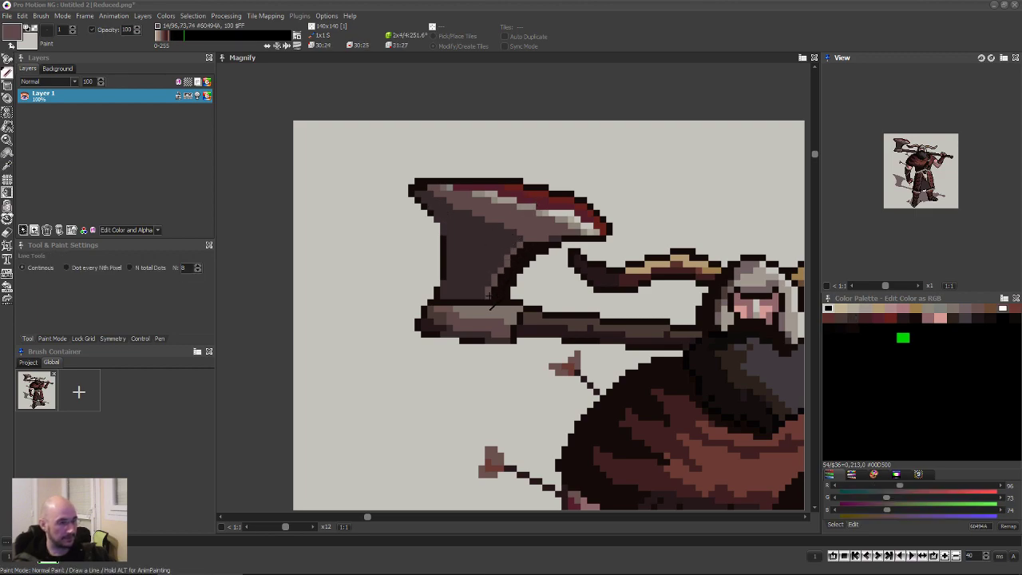
mouse_move(524, 243)
mouse_down()
mouse_move(505, 264)
mouse_move(492, 261)
mouse_up()
key(comma)
click(509, 241)
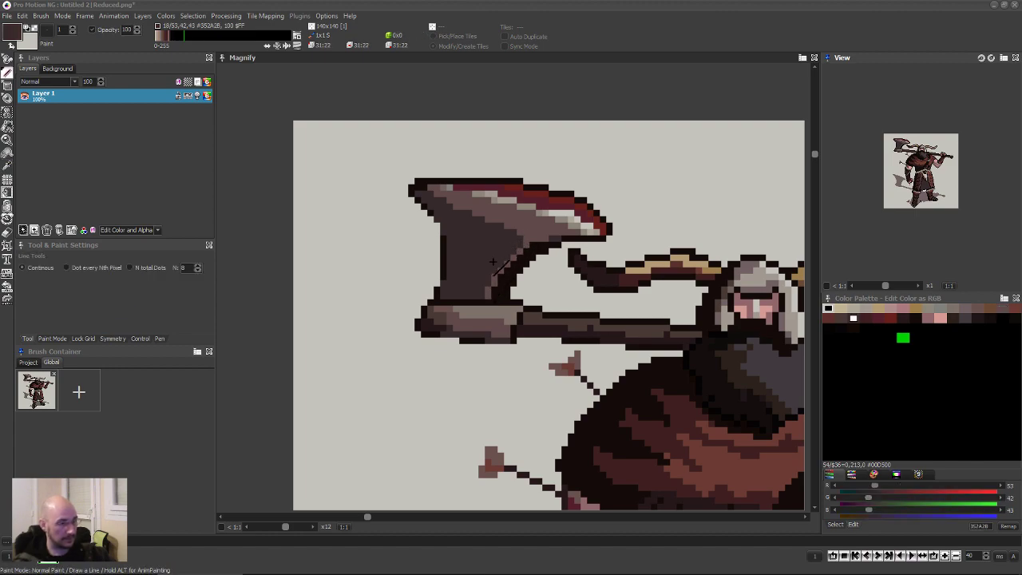
Add a #8D867B highlight along the lower edge of the axe blade near its tip.
key(comma)
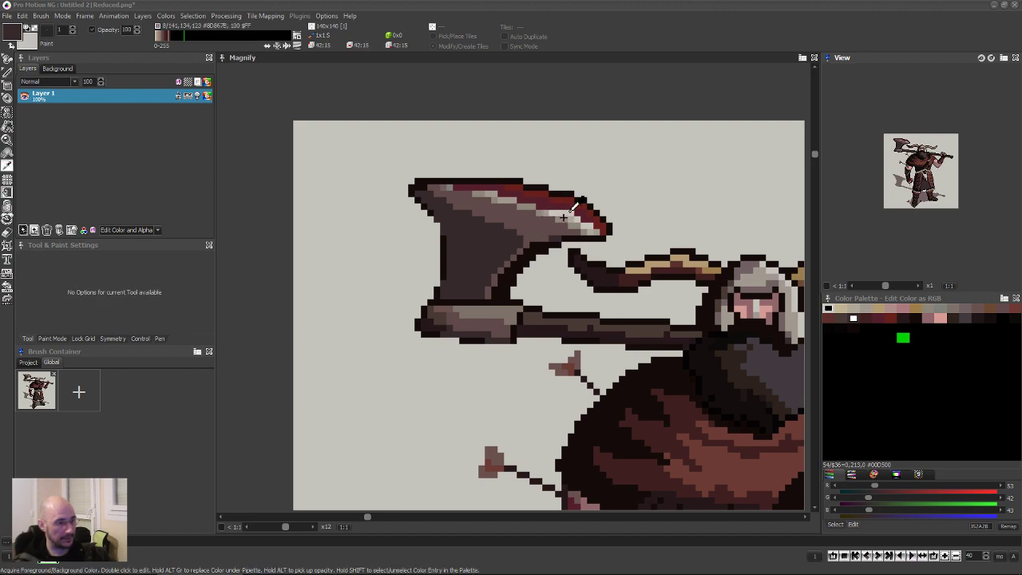
click(563, 217)
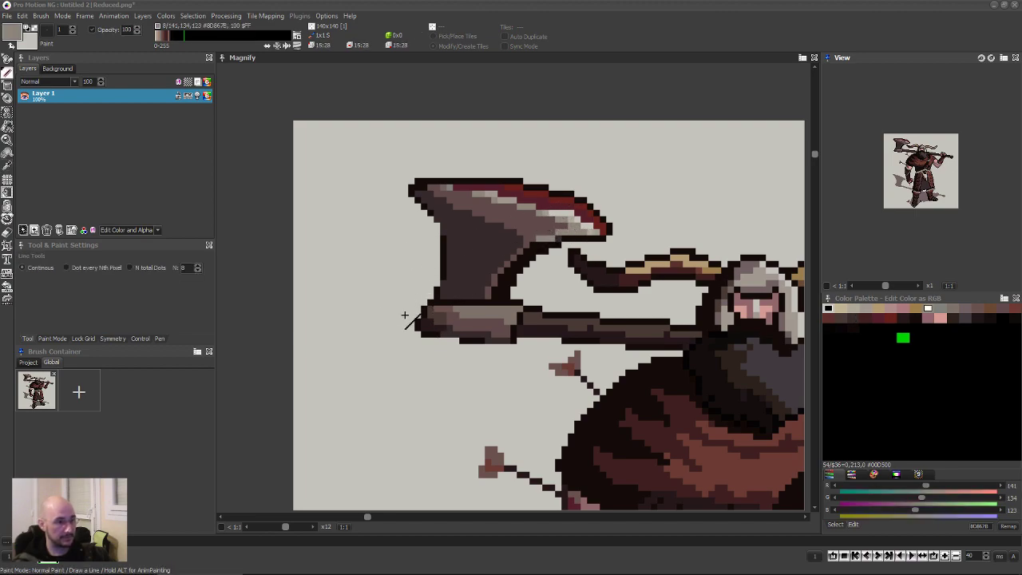
scroll(533, 342, down, 1)
scroll(467, 339, down, 3)
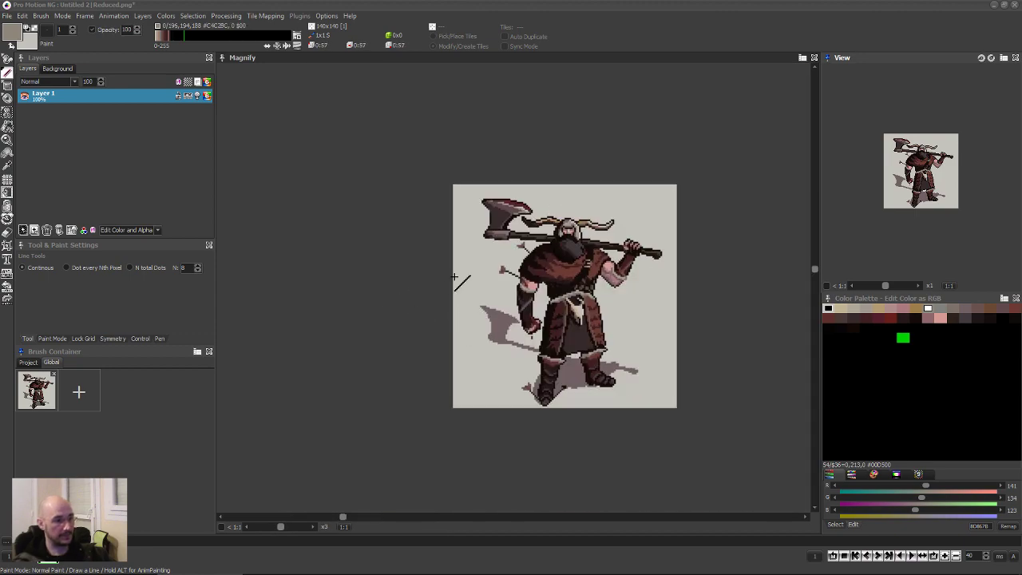
Lighten the dark middle of the axe head, from the blade down into the neck, with #60494A.
scroll(465, 268, up, 2)
scroll(464, 264, up, 3)
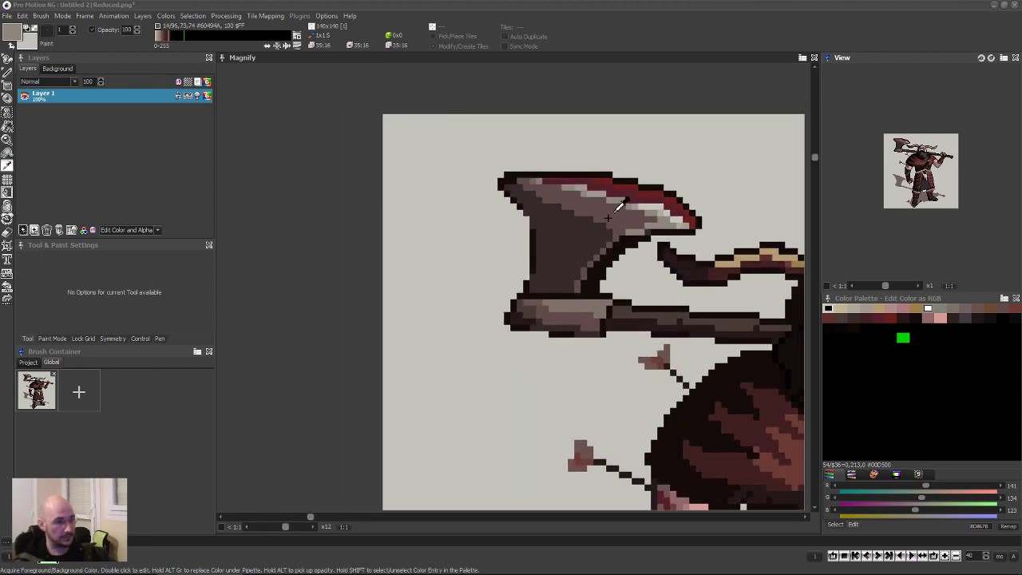
click(610, 231)
mouse_move(609, 232)
mouse_down()
mouse_move(540, 267)
mouse_move(543, 217)
mouse_move(574, 204)
mouse_move(539, 231)
mouse_up()
mouse_move(539, 227)
mouse_down()
mouse_move(599, 225)
mouse_move(538, 256)
mouse_move(551, 235)
mouse_move(590, 224)
mouse_move(547, 252)
mouse_move(594, 224)
mouse_up()
drag(593, 226, 551, 234)
Paint a solid #8D867B highlight patch on the axe blade just below its bloodied cutting edge.
scroll(554, 232, down, 5)
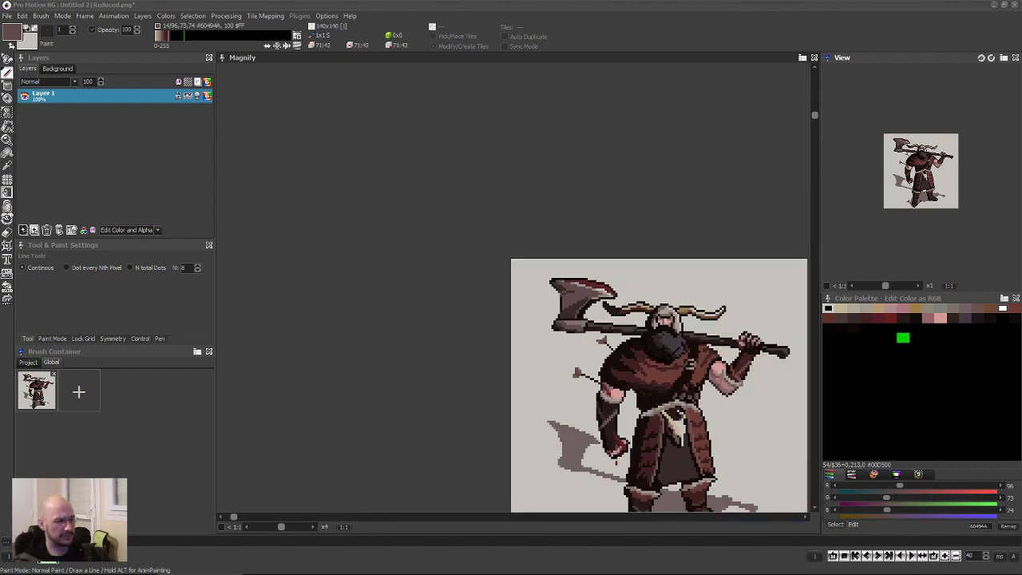
scroll(469, 255, up, 3)
scroll(469, 256, up, 2)
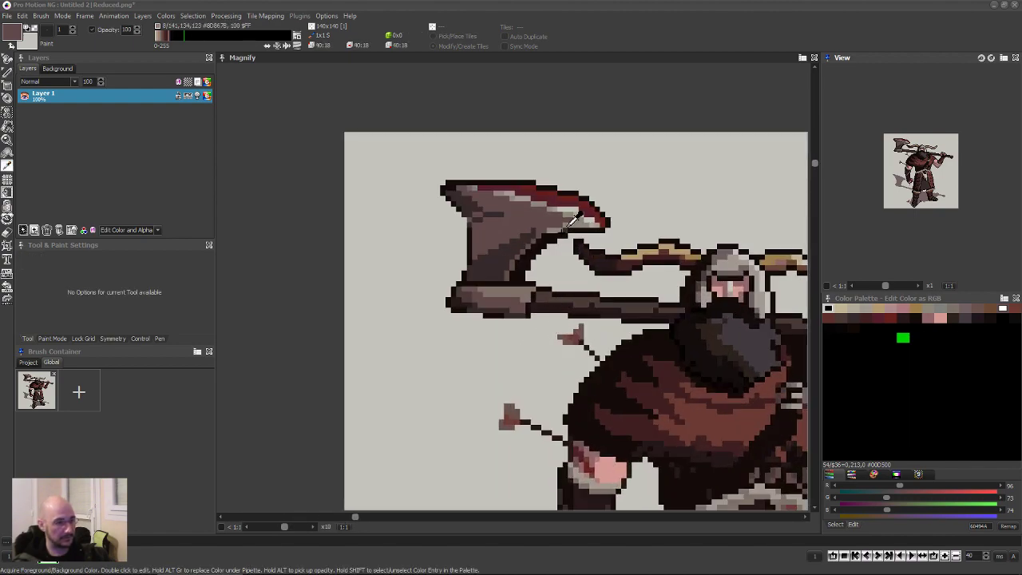
right_click(530, 228)
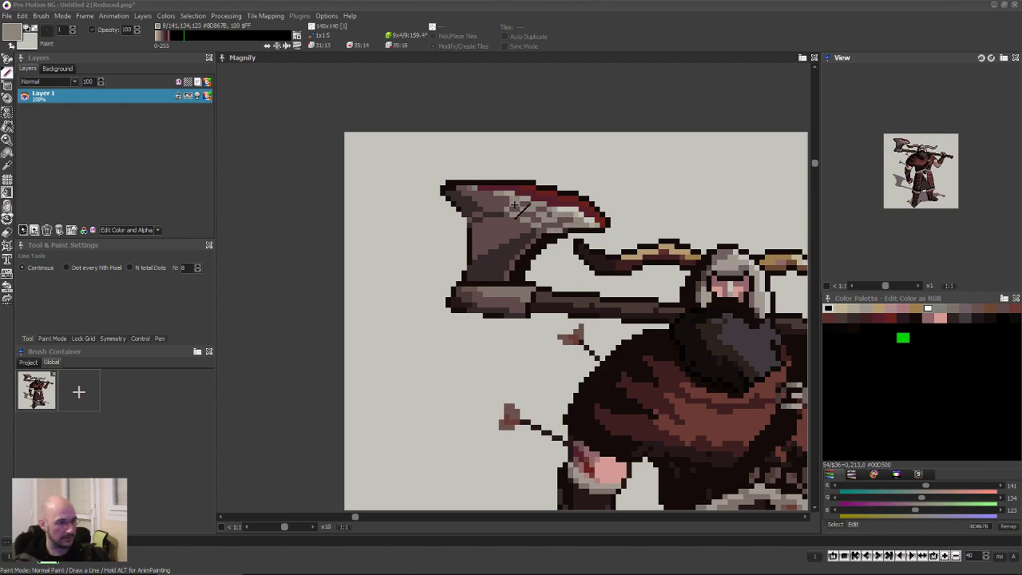
mouse_move(527, 216)
mouse_down()
mouse_move(528, 206)
mouse_move(544, 213)
mouse_up()
drag(543, 209, 545, 213)
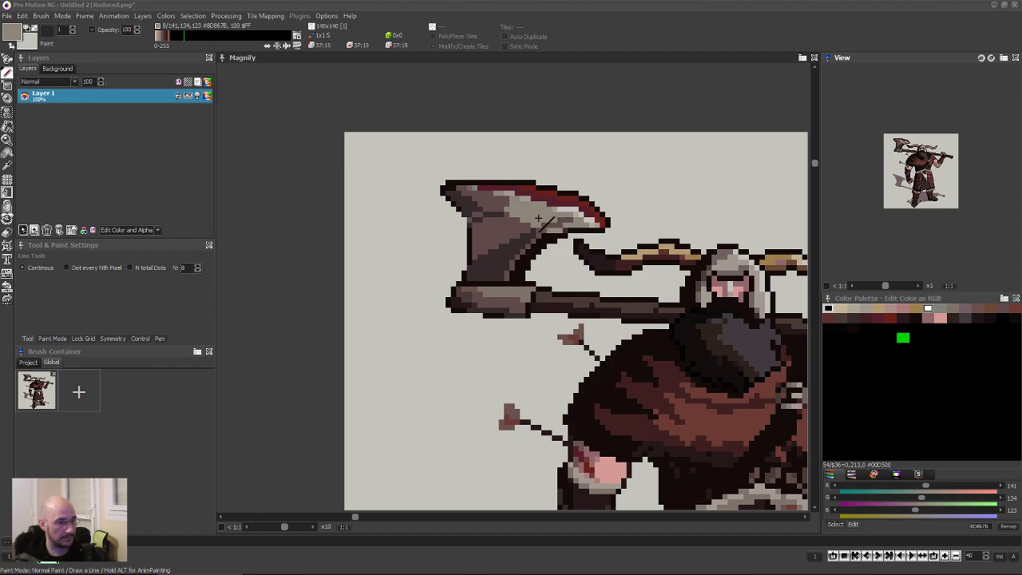
Add #60494A strokes across the lower part of the axe head's neck.
scroll(468, 336, down, 7)
scroll(491, 325, up, 4)
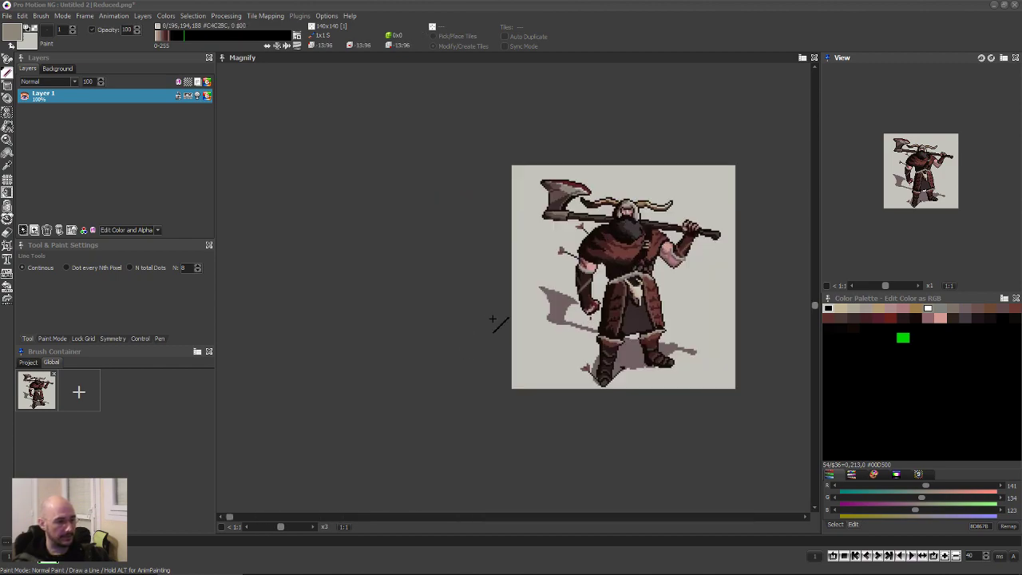
scroll(533, 234, up, 2)
scroll(533, 234, up, 2)
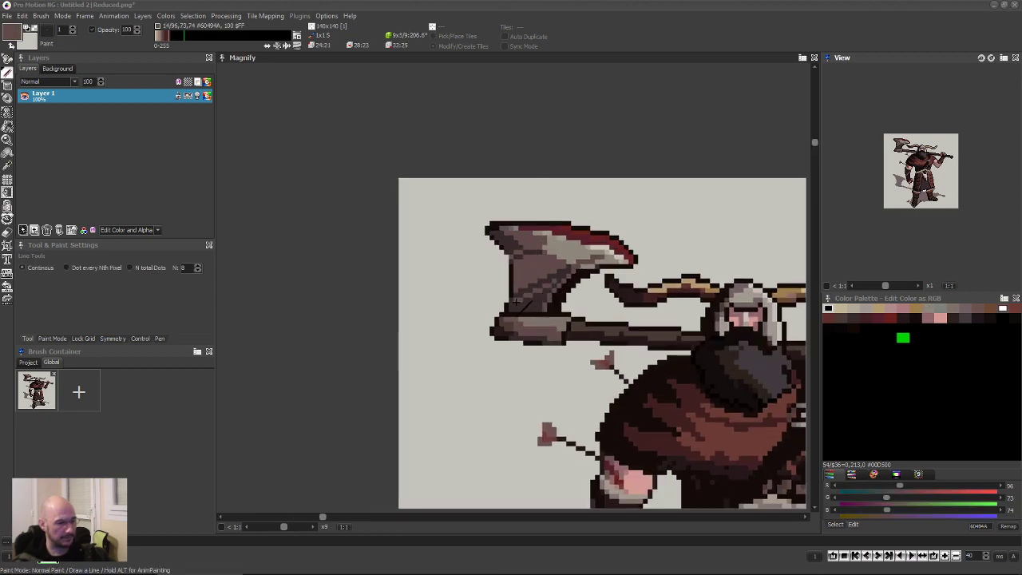
scroll(444, 315, down, 5)
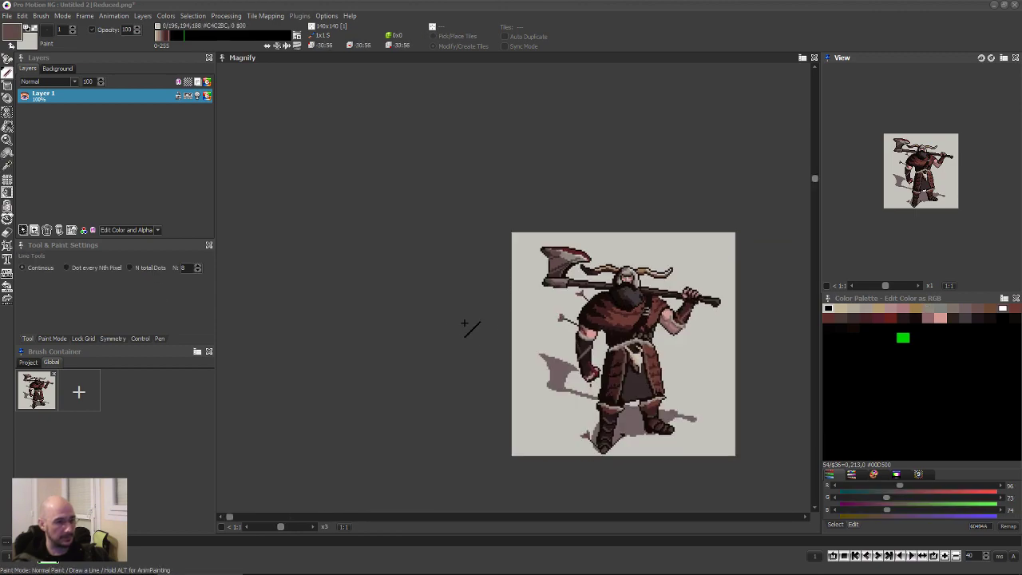
Rework the socket below the axe head with #352A2B shading and #60494A strokes along its length.
scroll(544, 306, up, 4)
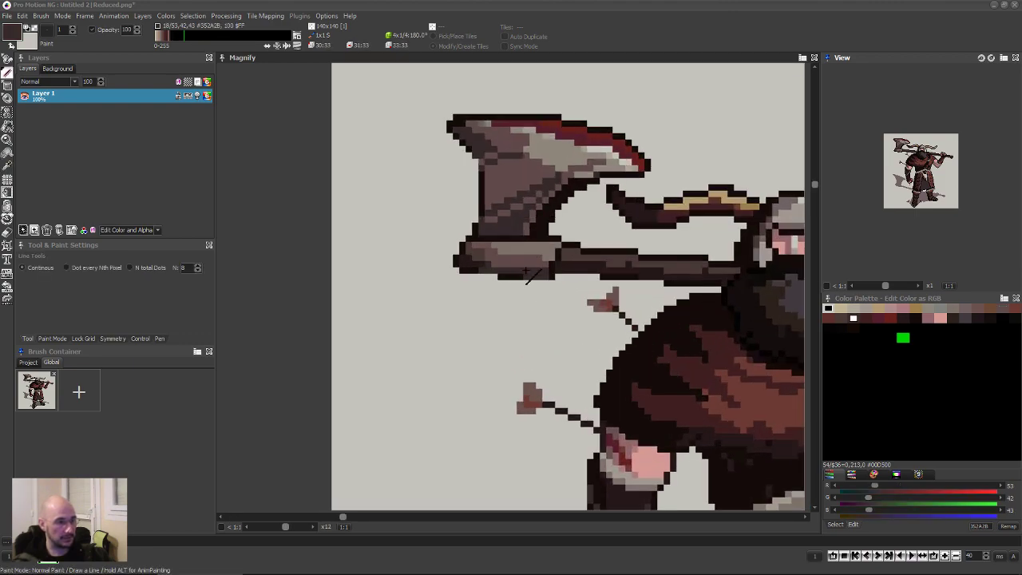
drag(500, 257, 475, 257)
key(comma)
click(540, 264)
drag(552, 257, 490, 246)
drag(513, 252, 470, 264)
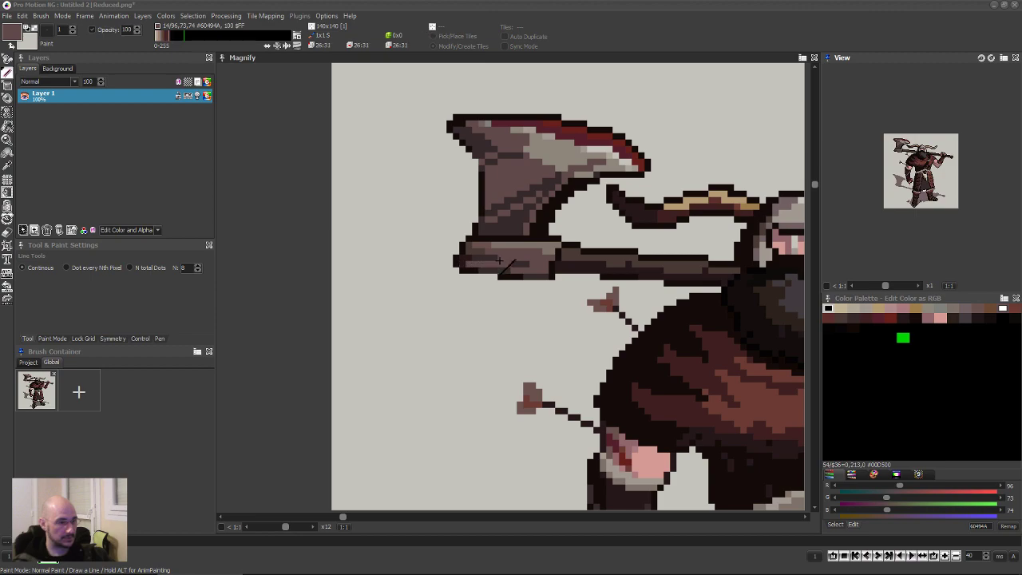
Shade the underside of the axe socket with #352A2B and darken its outer end with #26181A.
right_click(532, 261)
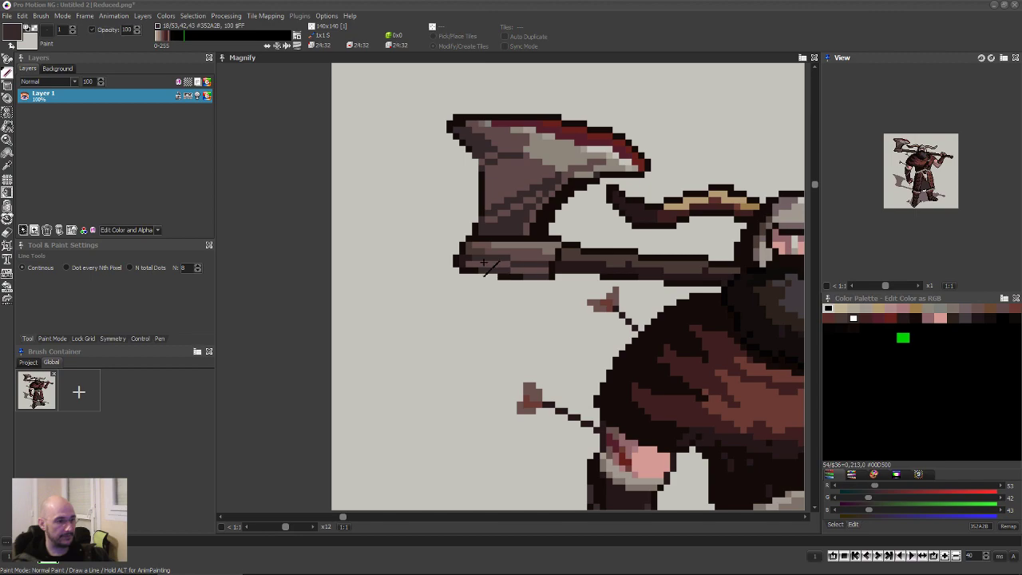
key(comma)
click(465, 255)
drag(456, 257, 456, 247)
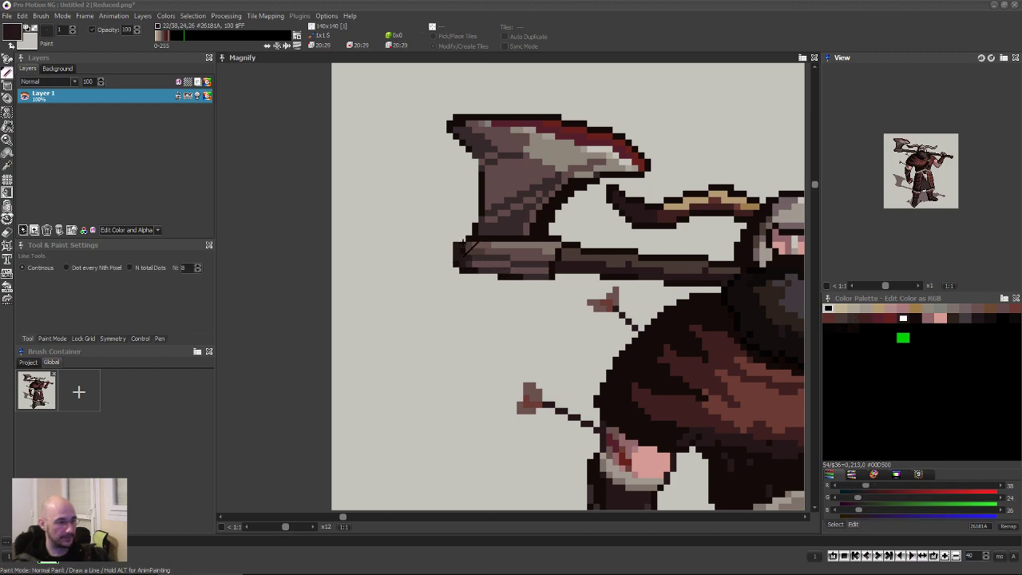
scroll(508, 315, down, 5)
scroll(506, 285, up, 4)
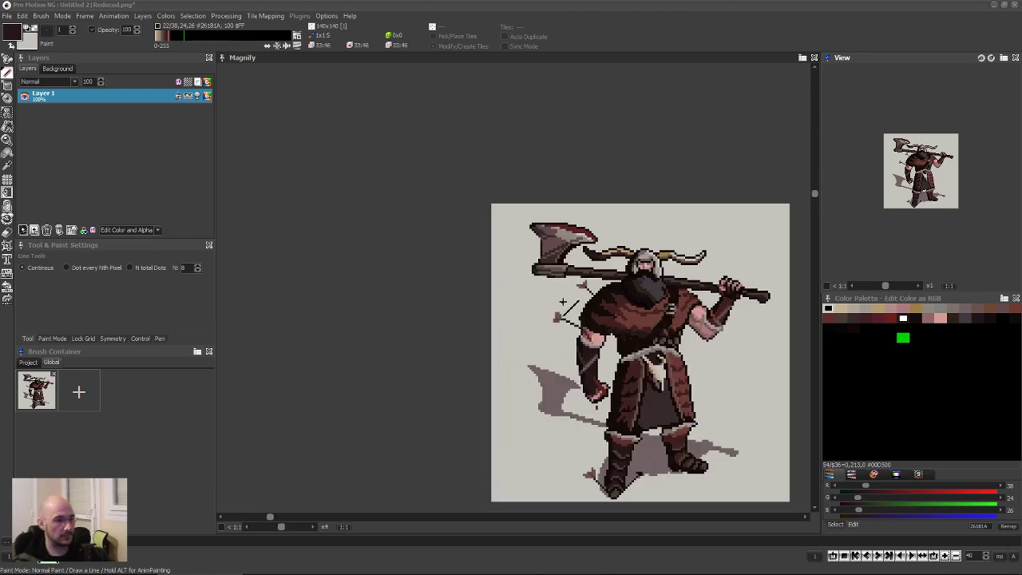
click(509, 267)
key(comma)
click(500, 270)
scroll(599, 355, down, 2)
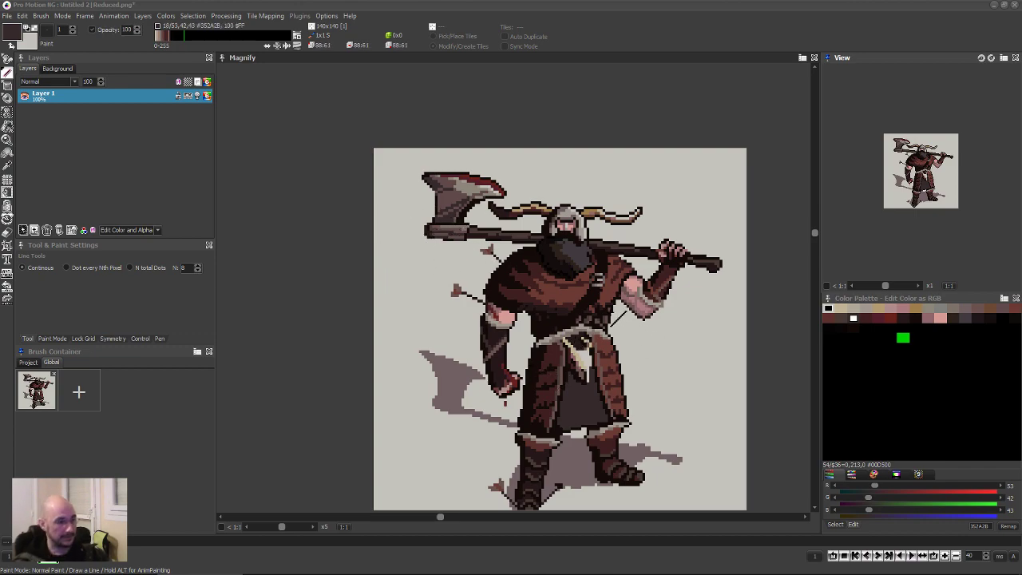
Review the whole Viking figure and save the image under its existing file name.
key(Down)
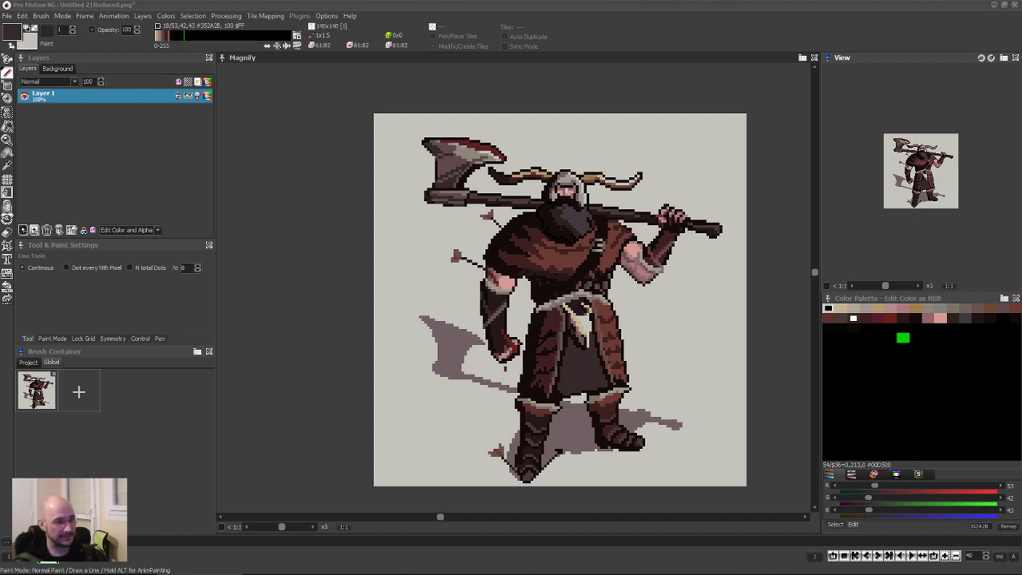
scroll(563, 307, up, 2)
scroll(535, 284, up, 2)
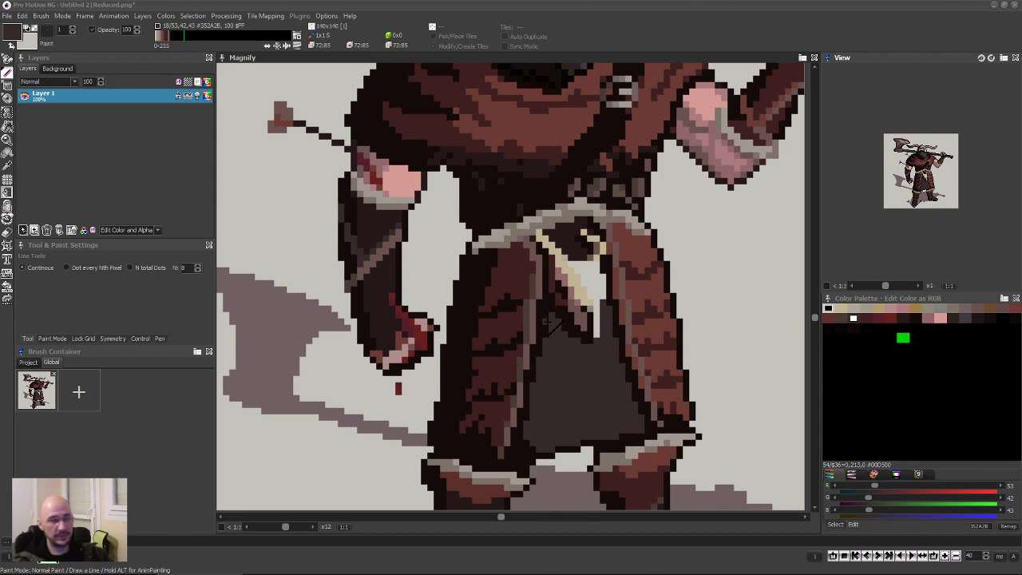
scroll(546, 322, down, 4)
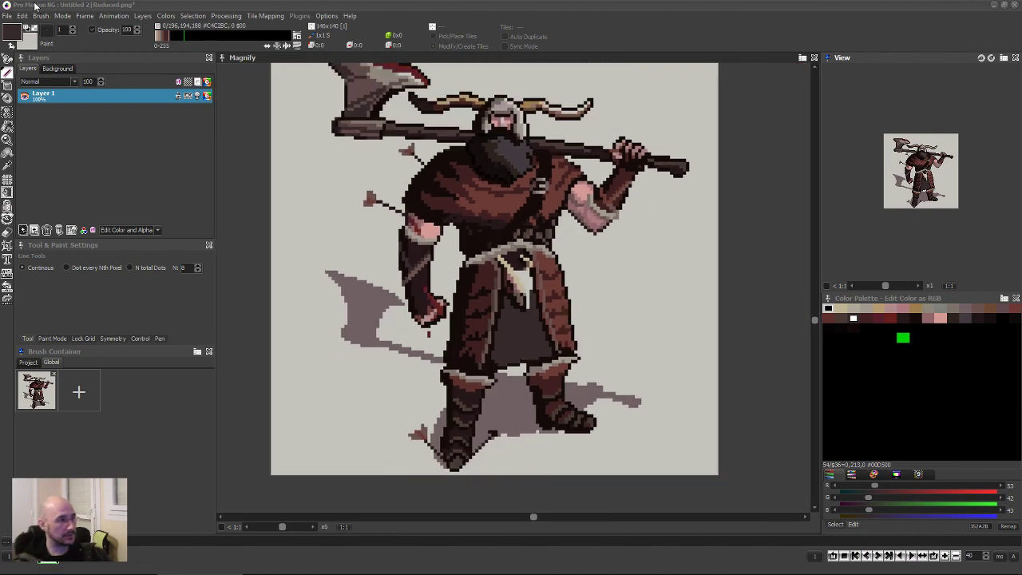
click(6, 16)
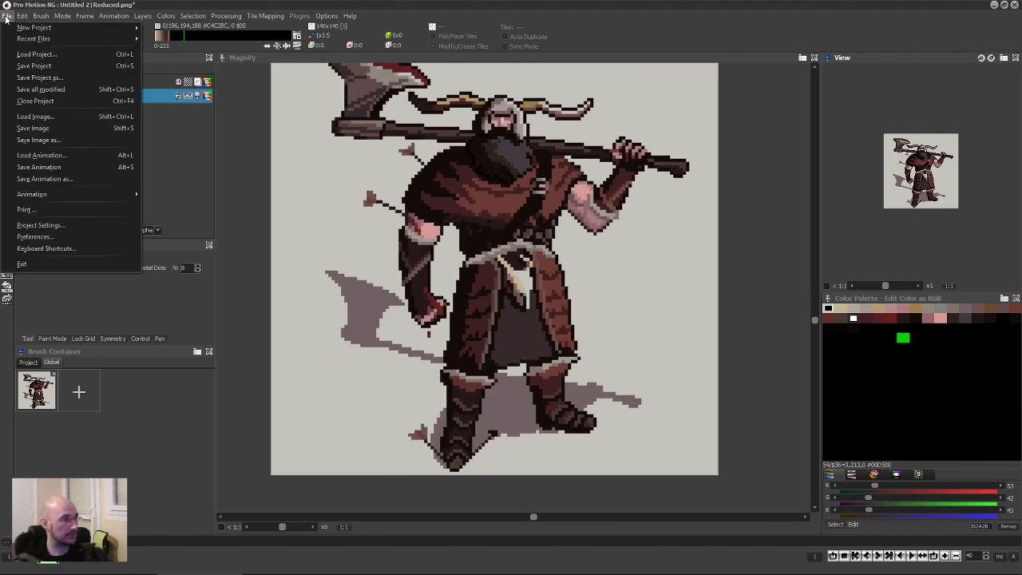
click(50, 128)
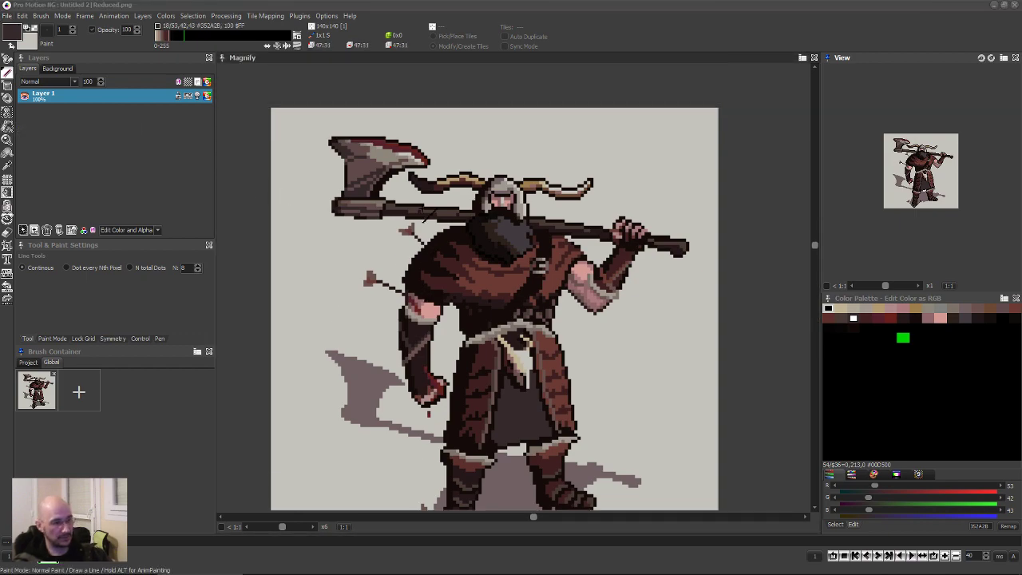
key(Left)
key(Left)
key(Down)
key(Right)
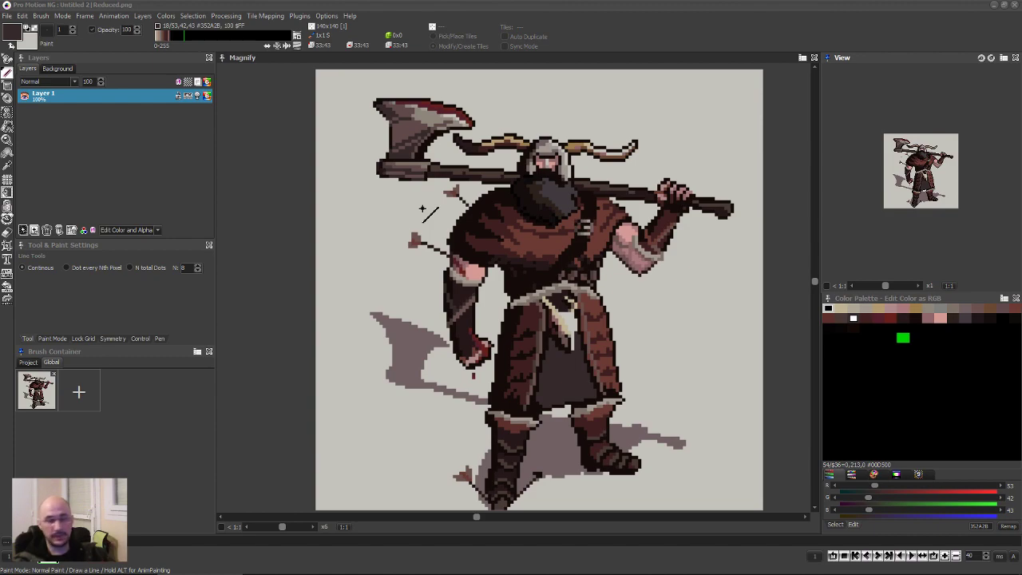
scroll(423, 209, down, 5)
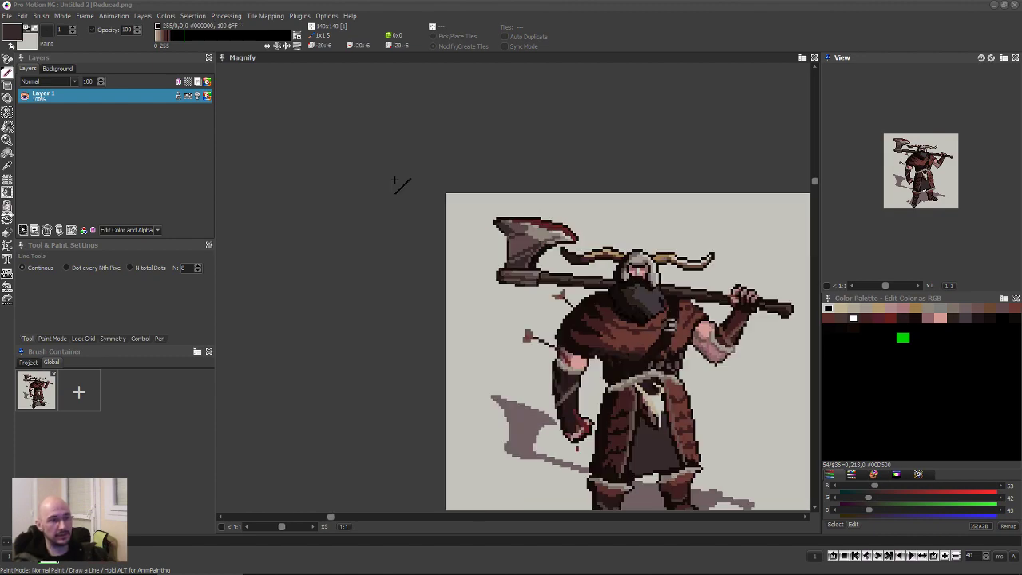
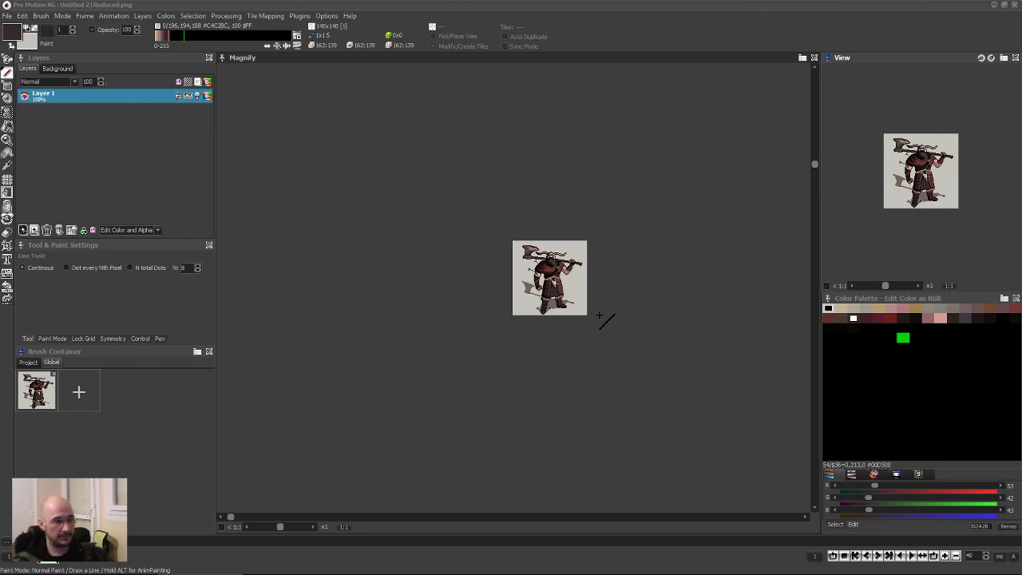
Examine the Viking figure up close, from the axe head and helmet down to the tunic and boots.
scroll(544, 319, up, 4)
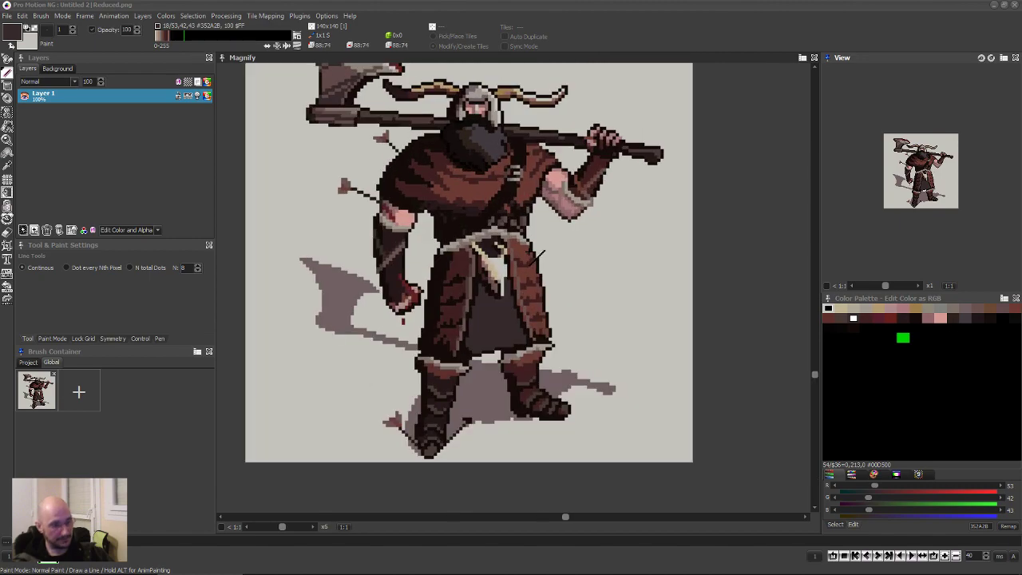
key(Up)
key(Left)
key(Left)
key(Down)
key(Up)
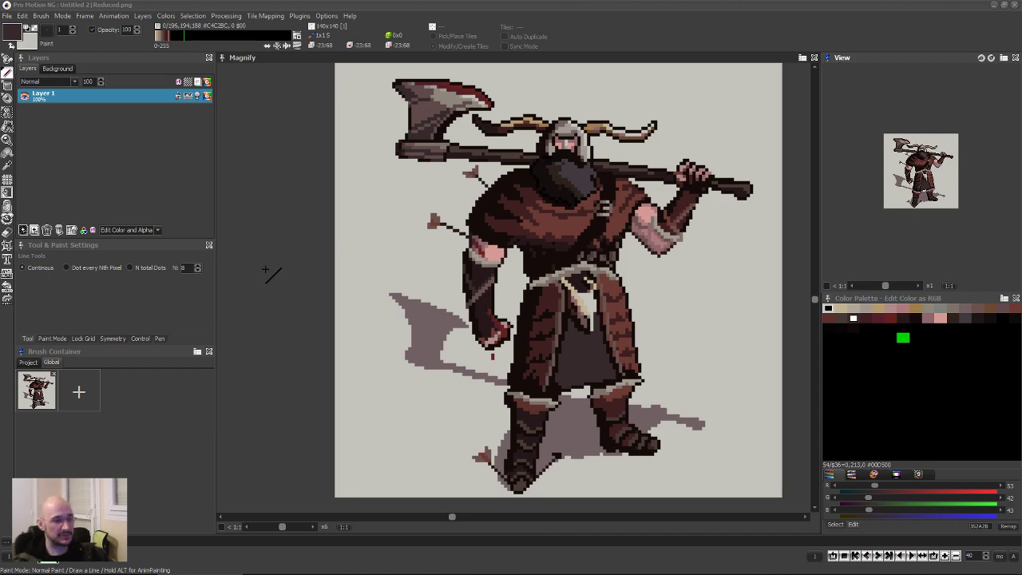
scroll(569, 336, up, 1)
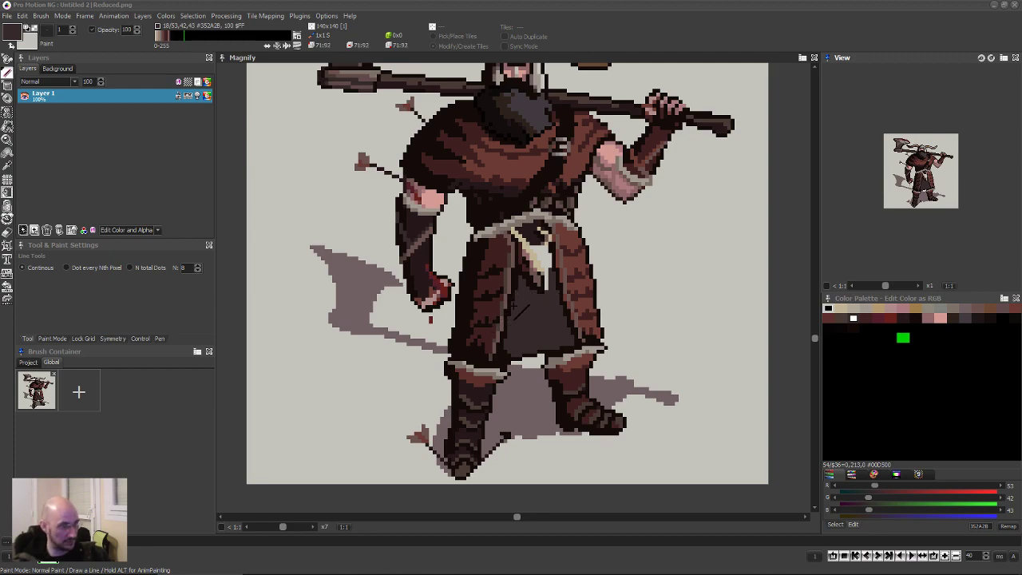
Try moving the pale horn ornament under the belt toward the tunic's left panel, covering the leftover pixels with #352A2B, and undo it.
key(b)
key(b)
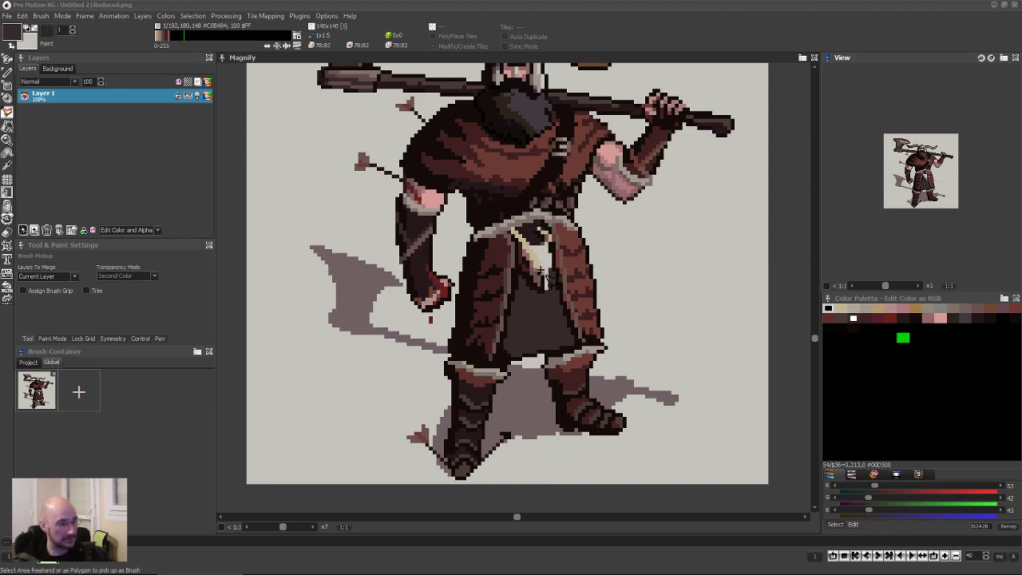
mouse_move(550, 286)
mouse_down()
mouse_move(543, 225)
mouse_move(519, 225)
mouse_move(509, 235)
mouse_move(520, 271)
mouse_move(548, 294)
mouse_up()
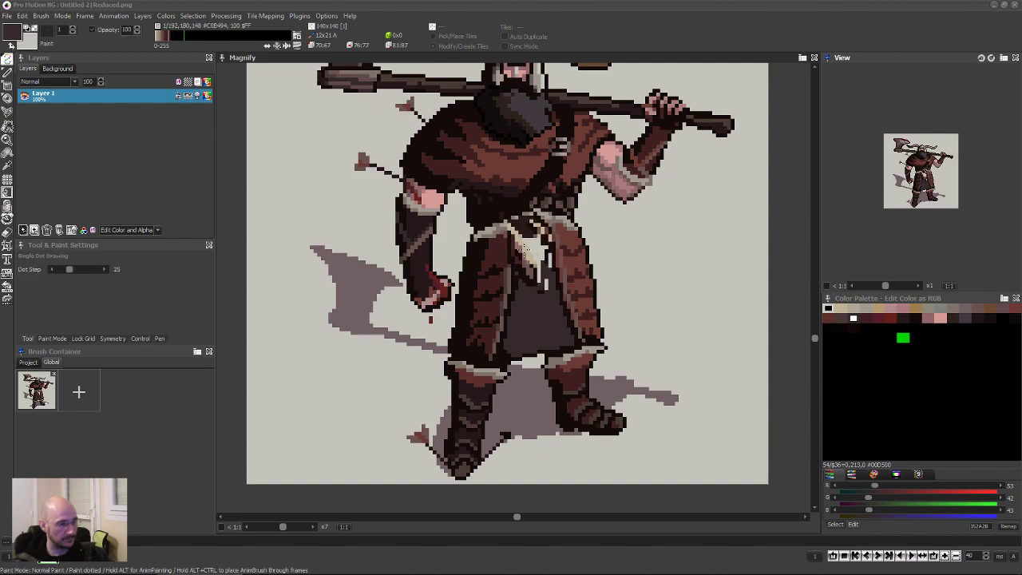
click(526, 257)
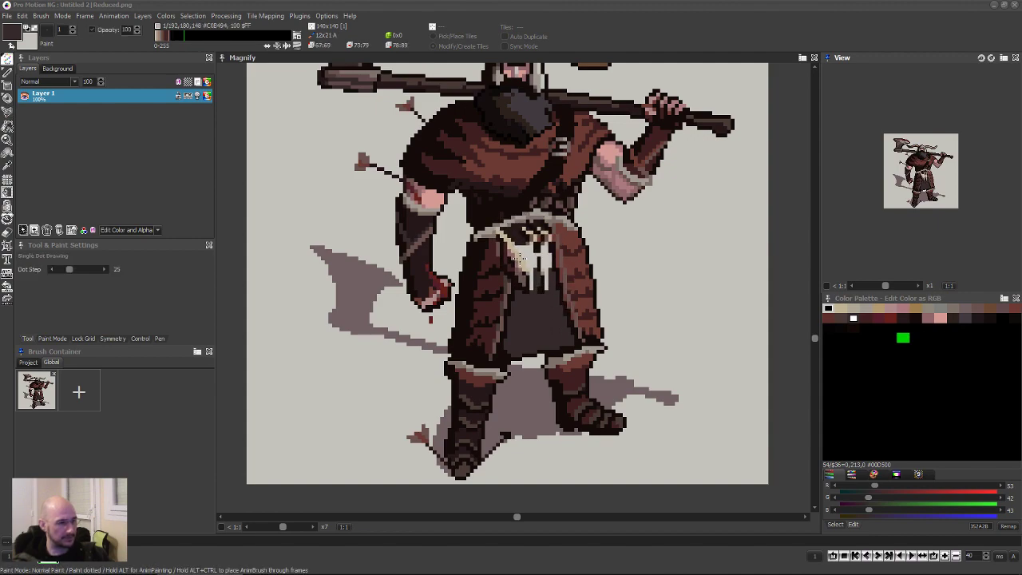
click(513, 259)
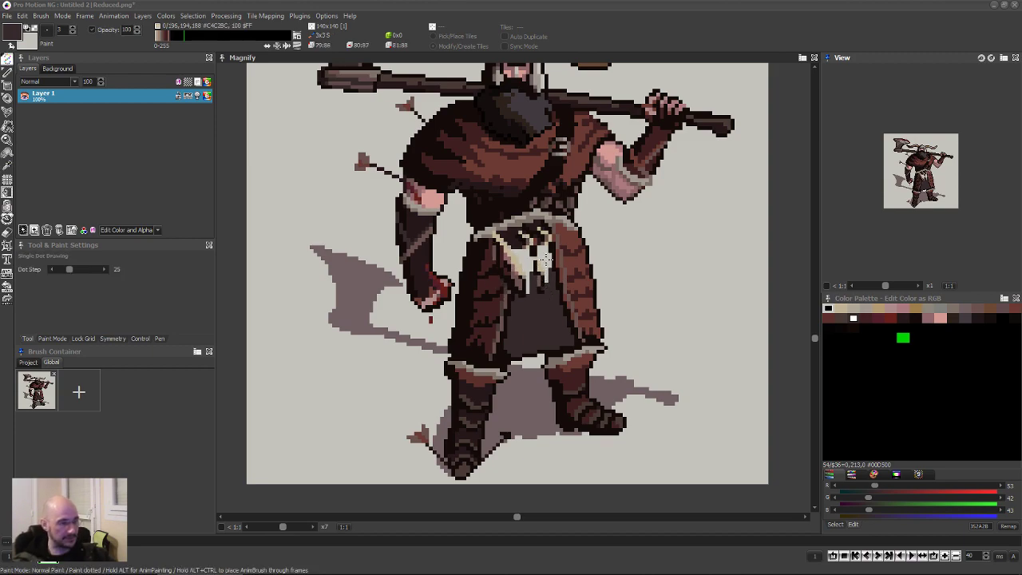
key(d)
drag(543, 248, 543, 289)
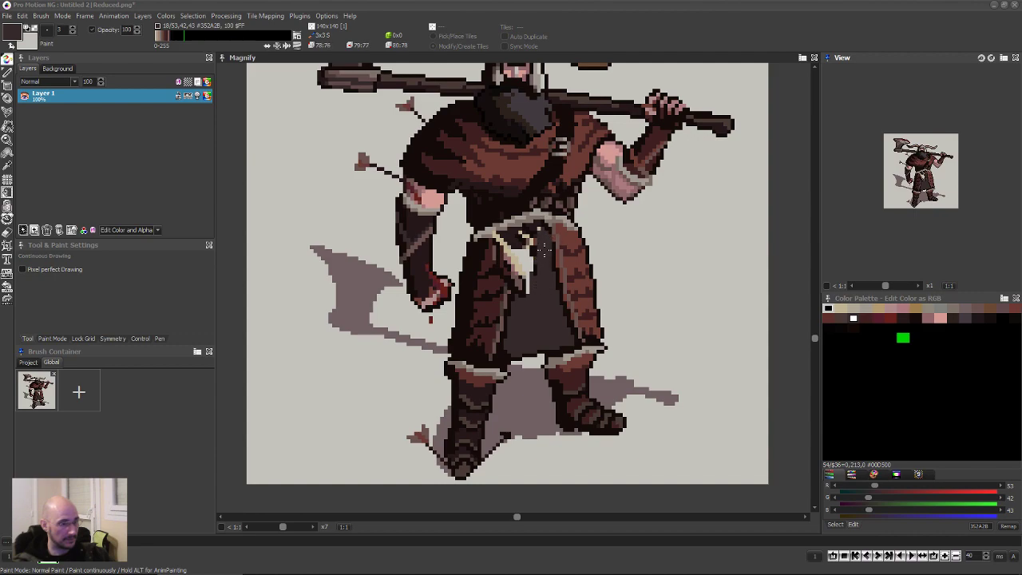
scroll(540, 231, down, 3)
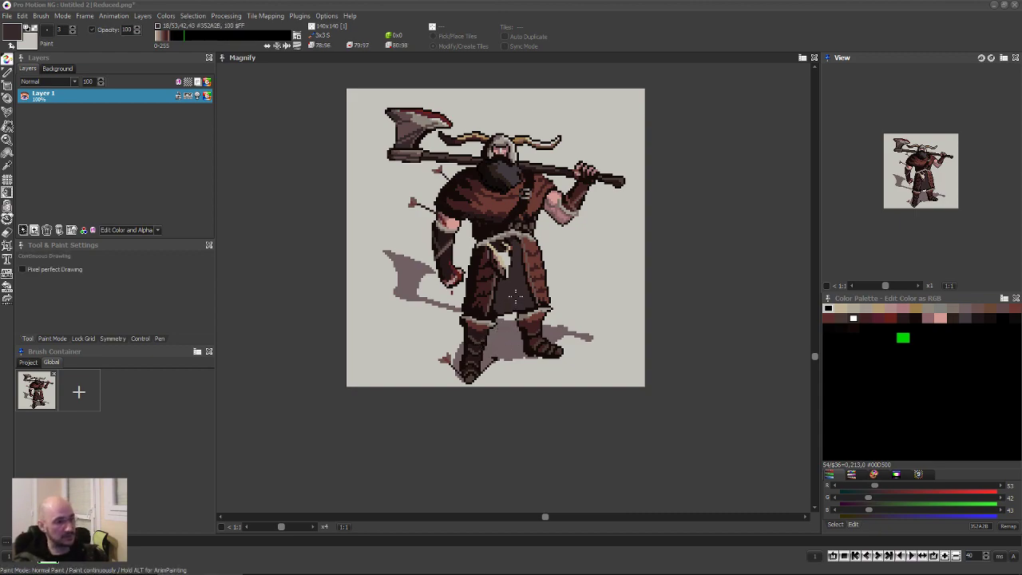
key(ctrl+z)
key(ctrl+z)
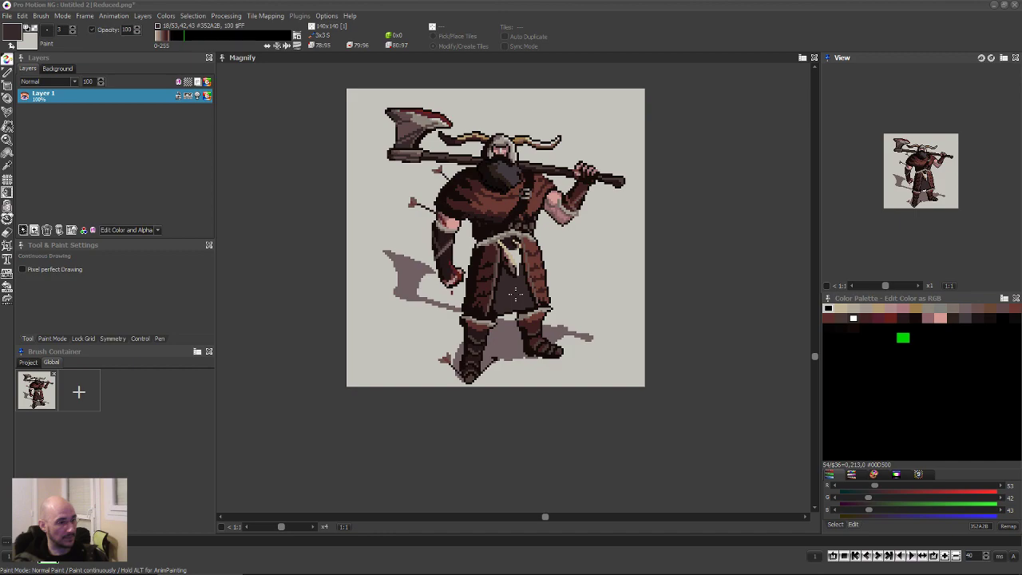
Pick up the pale horn ornament under the belt as a brush, stamp it slightly to the right, and clean up below it with #352A2B.
scroll(520, 264, up, 4)
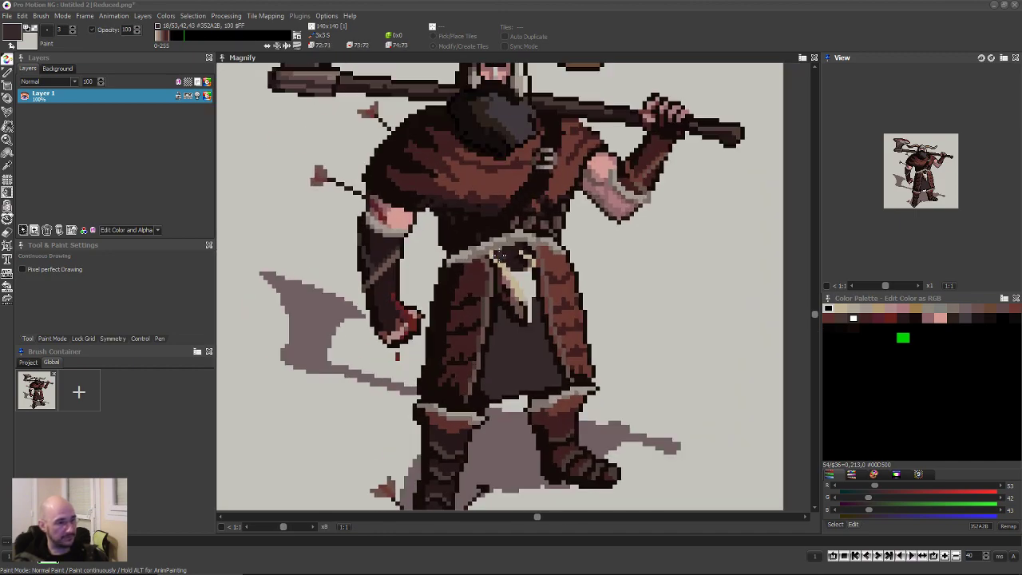
key(b)
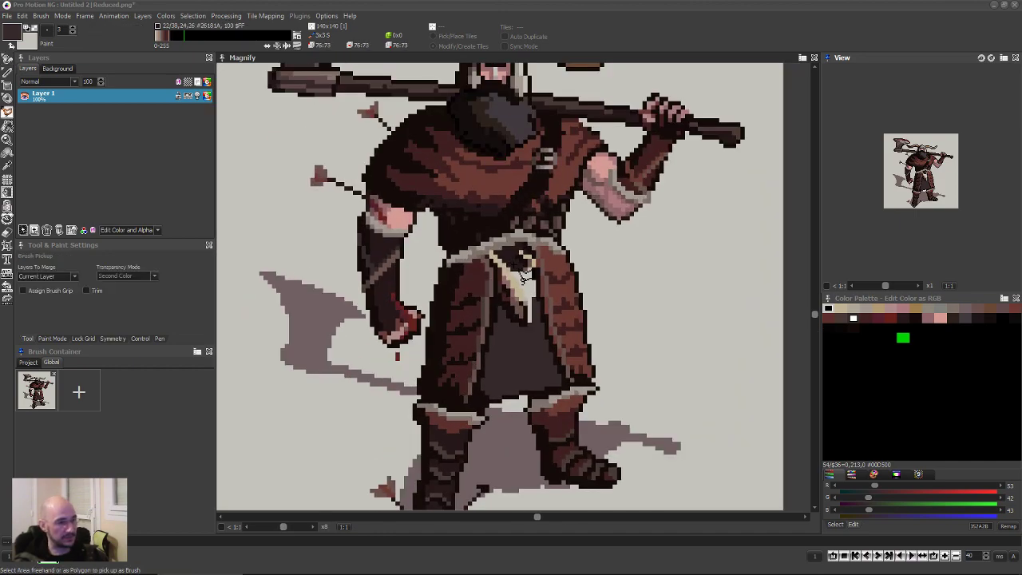
mouse_move(520, 244)
mouse_down()
mouse_move(497, 249)
mouse_move(490, 276)
mouse_move(520, 334)
mouse_move(542, 339)
mouse_move(546, 279)
mouse_move(520, 244)
mouse_up()
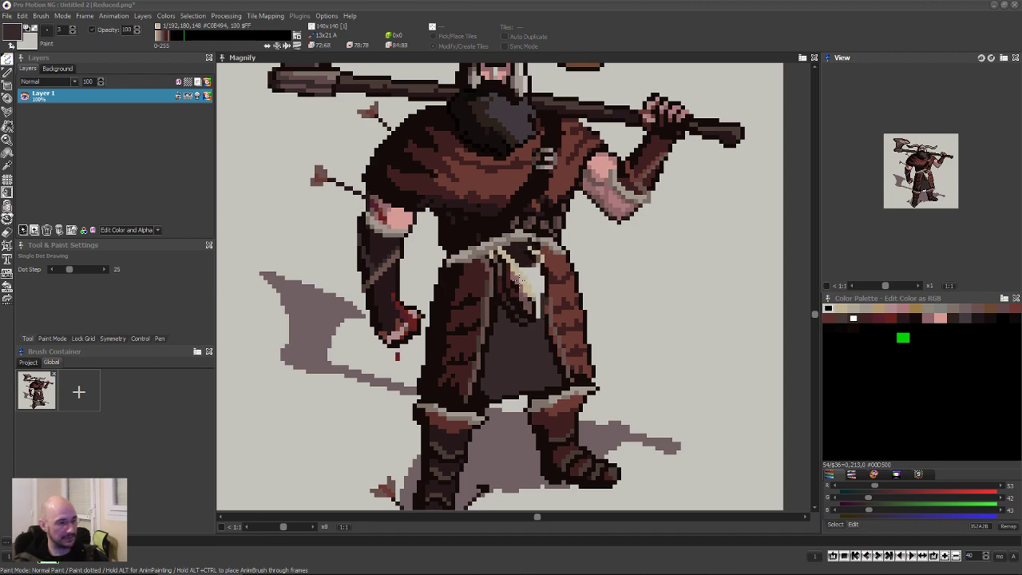
click(520, 281)
key(comma)
click(525, 325)
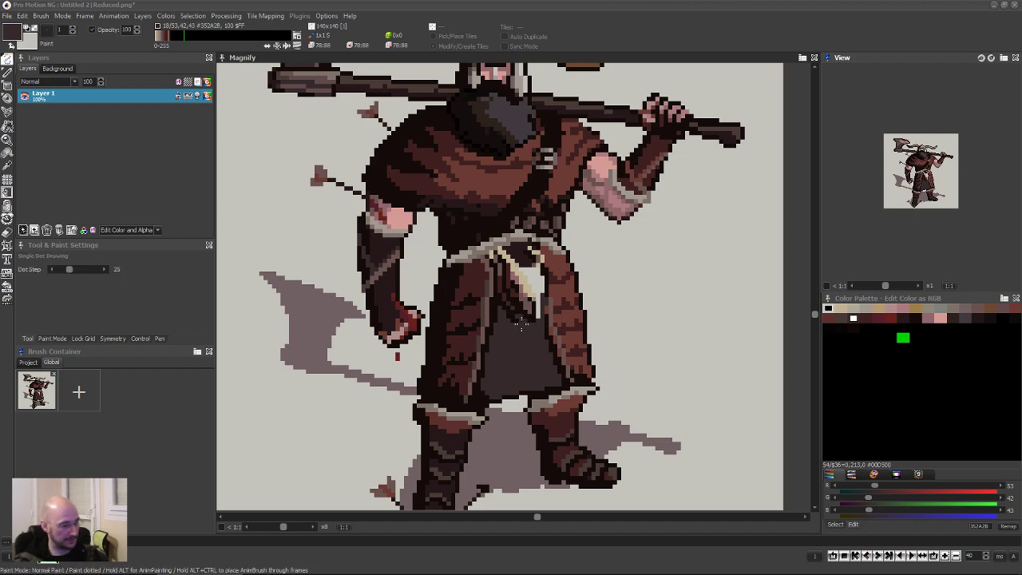
key(d)
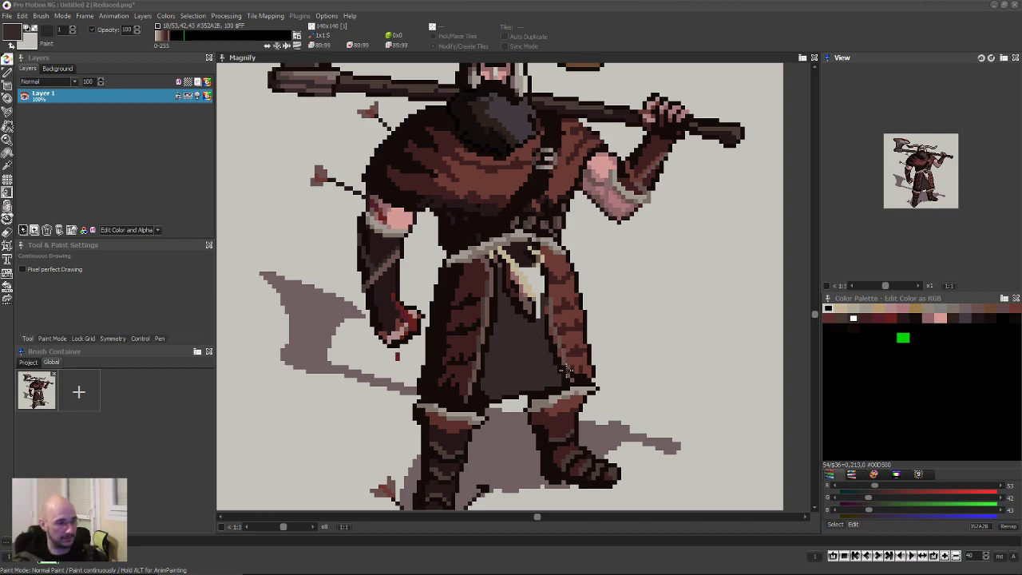
Darken the gap beside the upper end of the pale horn ornament with #140C0A.
key(comma)
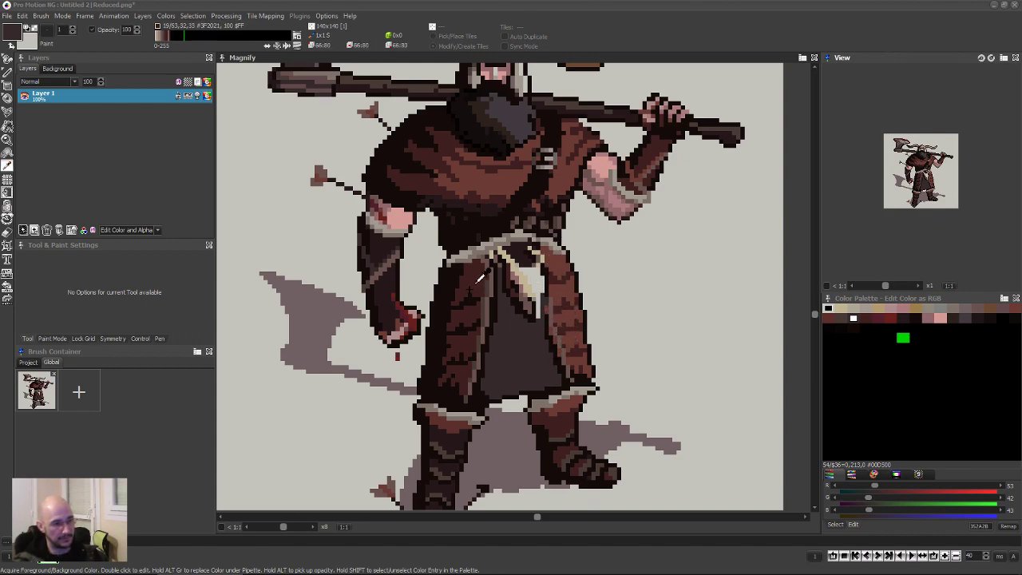
click(505, 299)
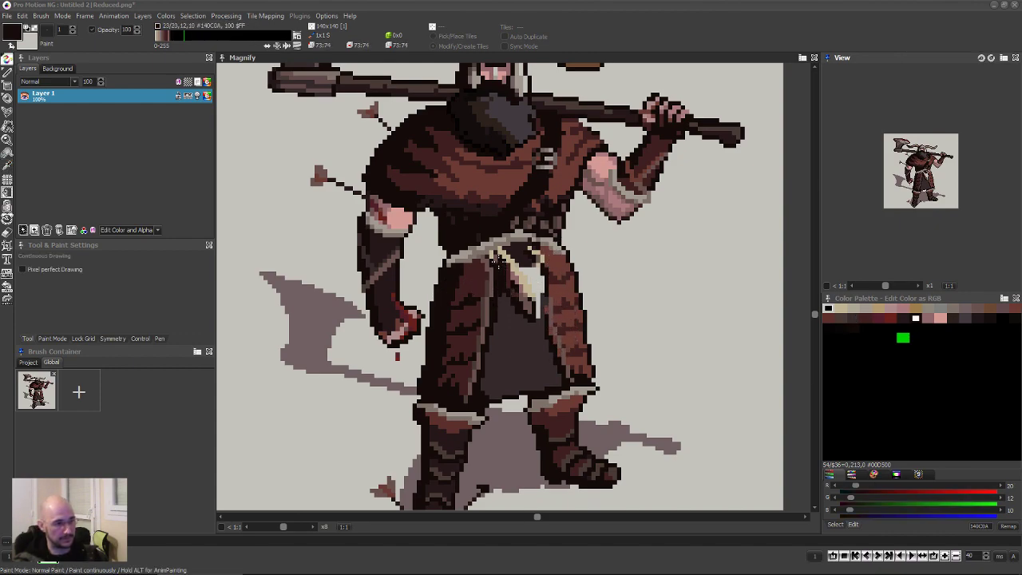
scroll(536, 309, down, 1)
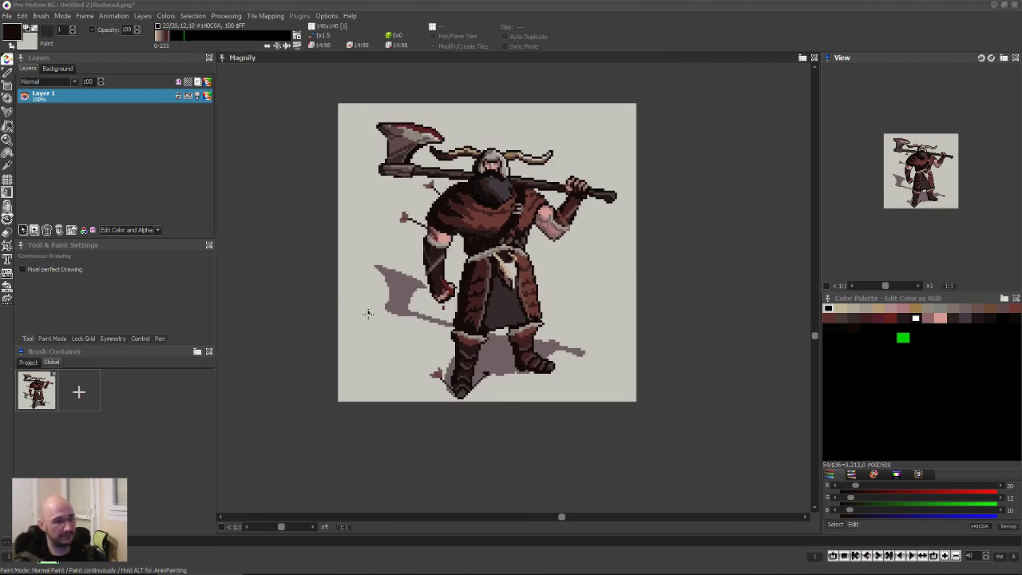
scroll(477, 315, up, 2)
key(comma)
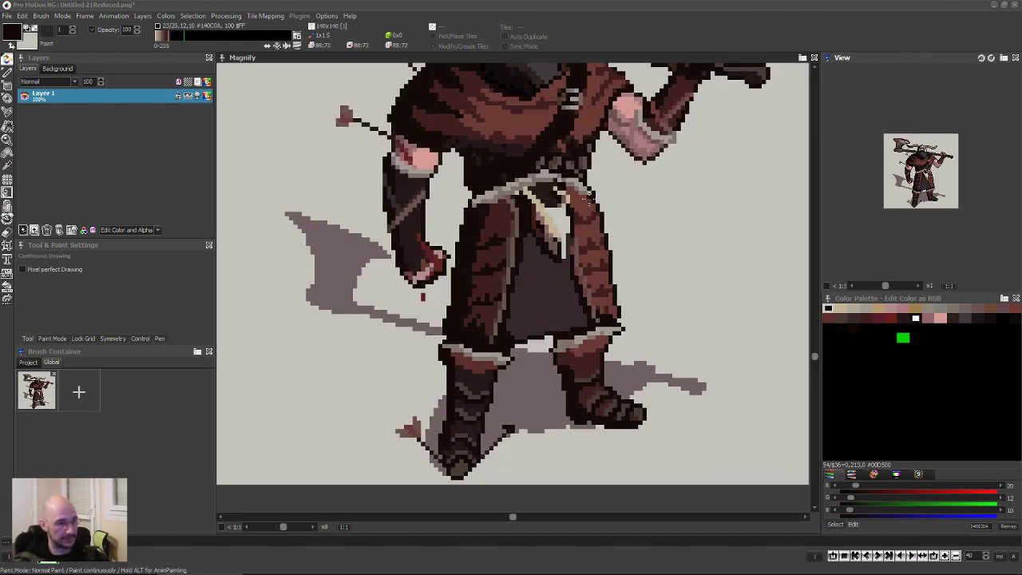
Extend the inner end of the fur cuff on the lowered arm's bracer, using #26181A for its edge and #7F726A for the fur.
key(l)
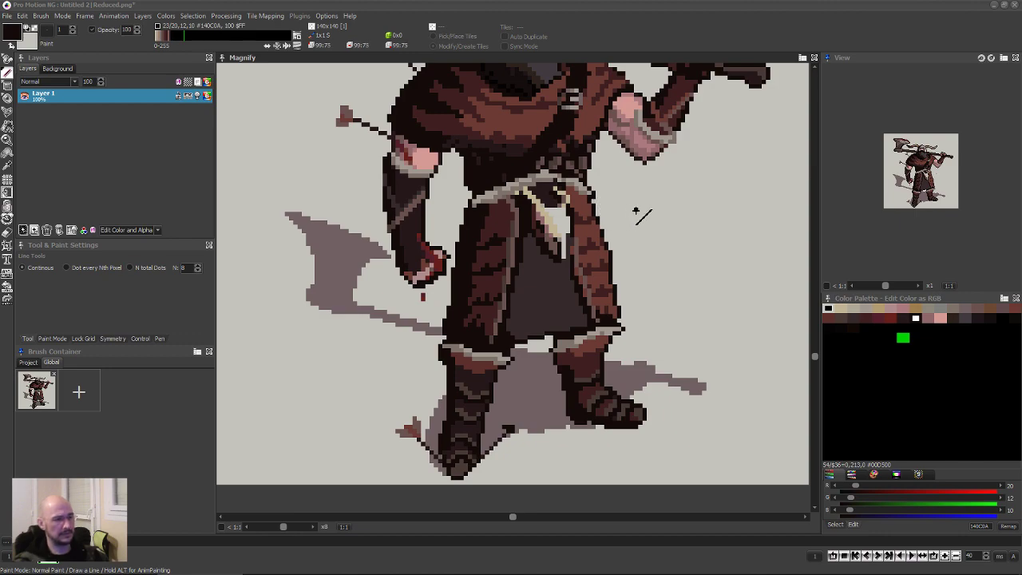
scroll(636, 212, down, 3)
scroll(582, 239, up, 3)
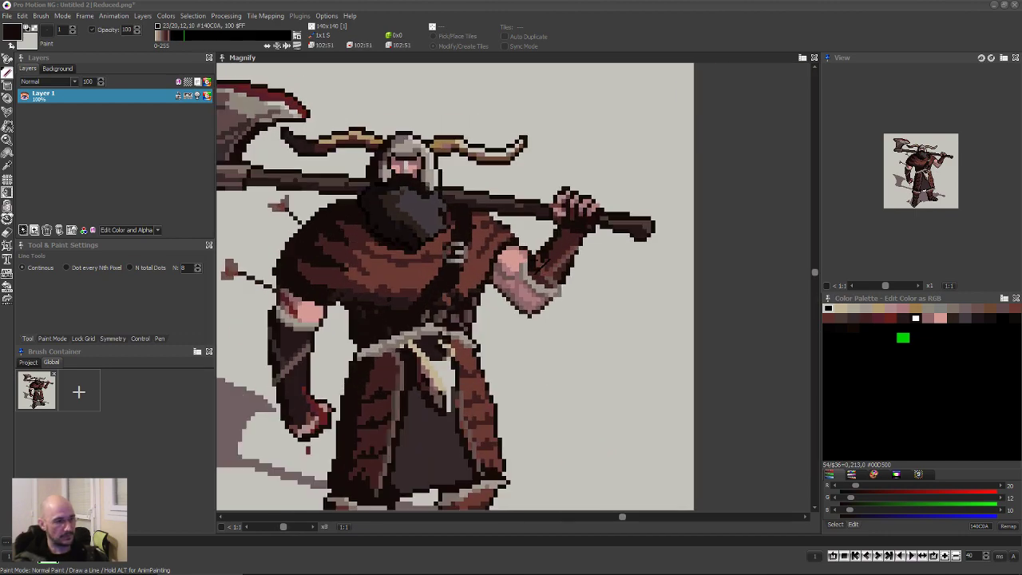
scroll(471, 359, up, 3)
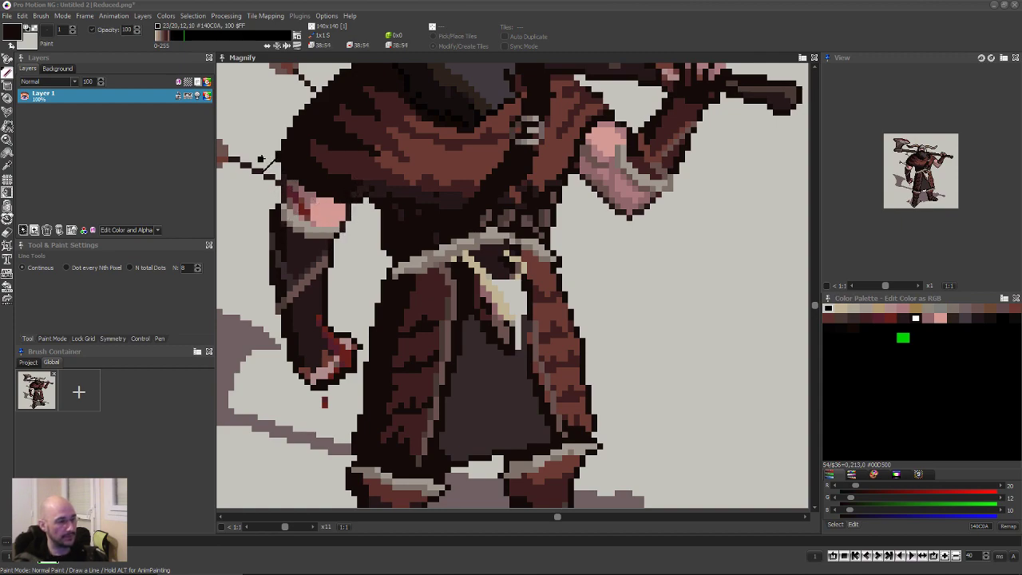
key(comma)
click(329, 233)
key(comma)
click(342, 231)
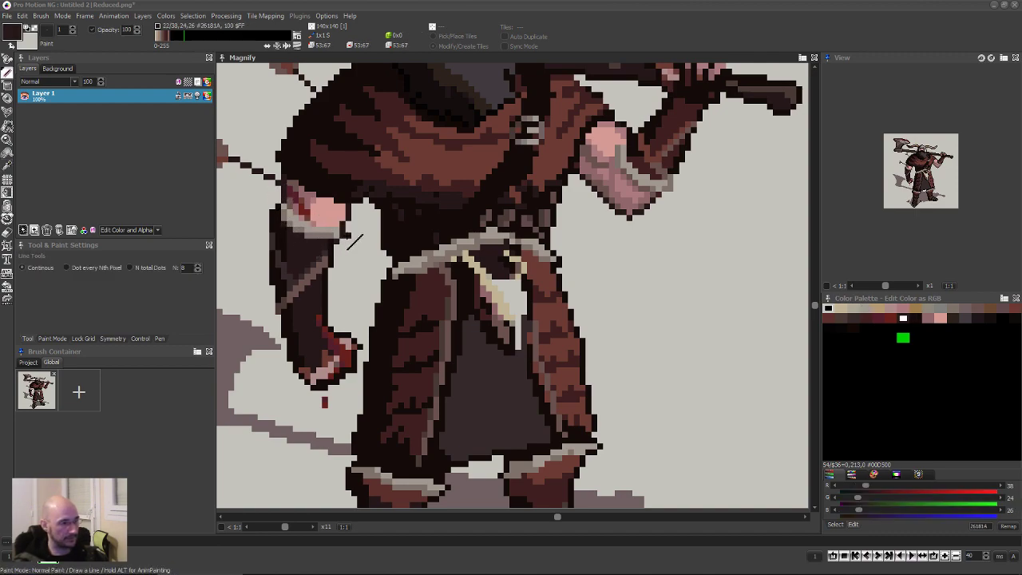
key(comma)
click(341, 231)
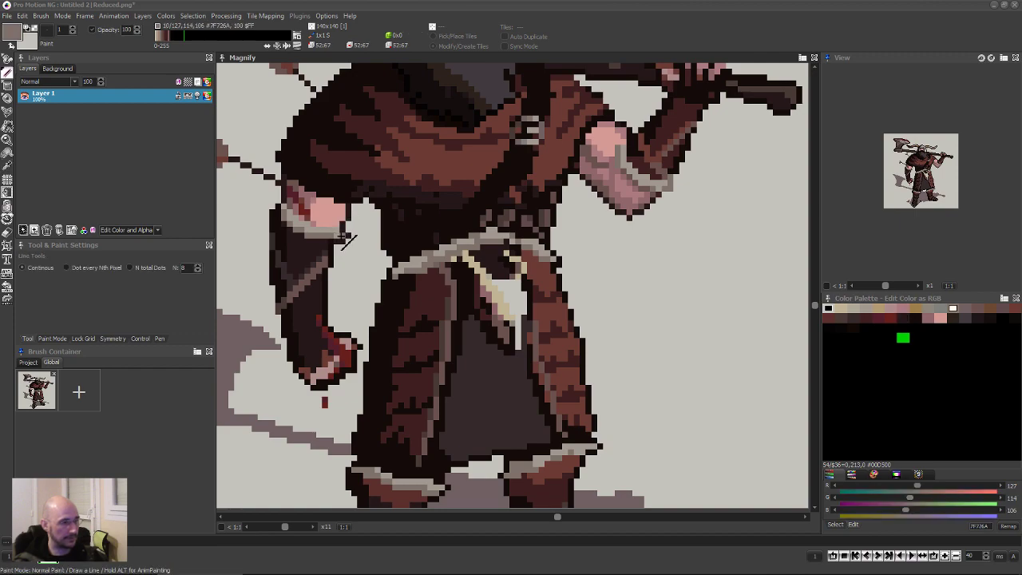
Flare the outer end of the bracer's fur cuff with #7F726A pixels and a #140C0A outline.
click(271, 201)
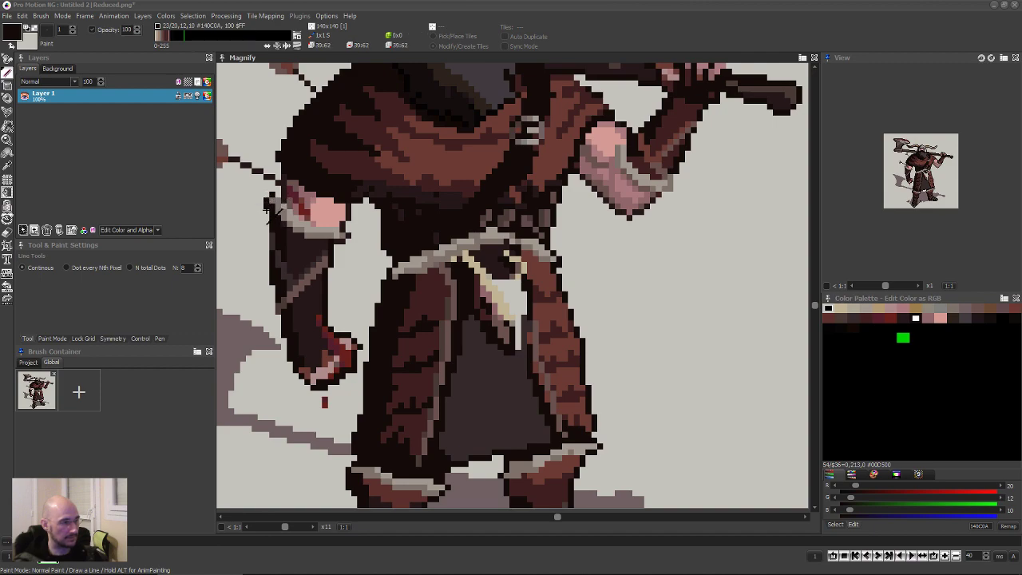
ctrl+click(272, 206)
click(274, 201)
click(273, 206)
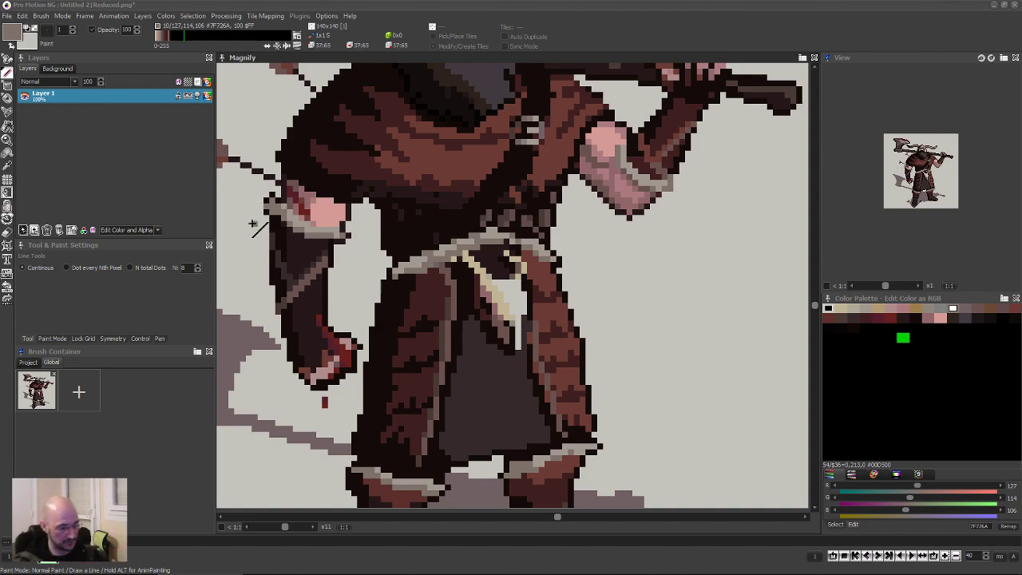
Thicken the inner outline of the lowered forearm below the fur cuff with #140C0A.
key(comma)
click(344, 237)
drag(331, 285, 330, 289)
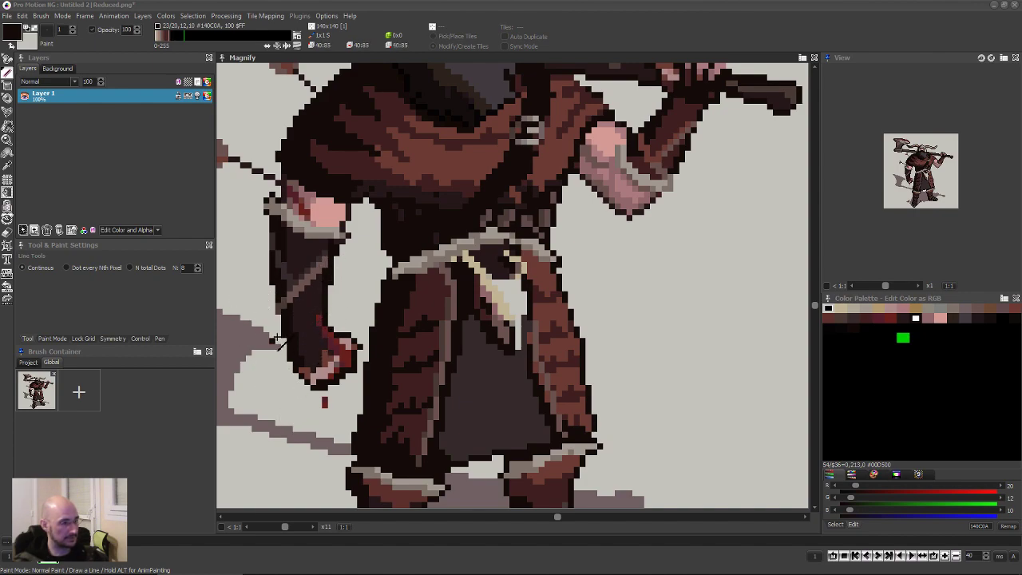
scroll(430, 342, down, 2)
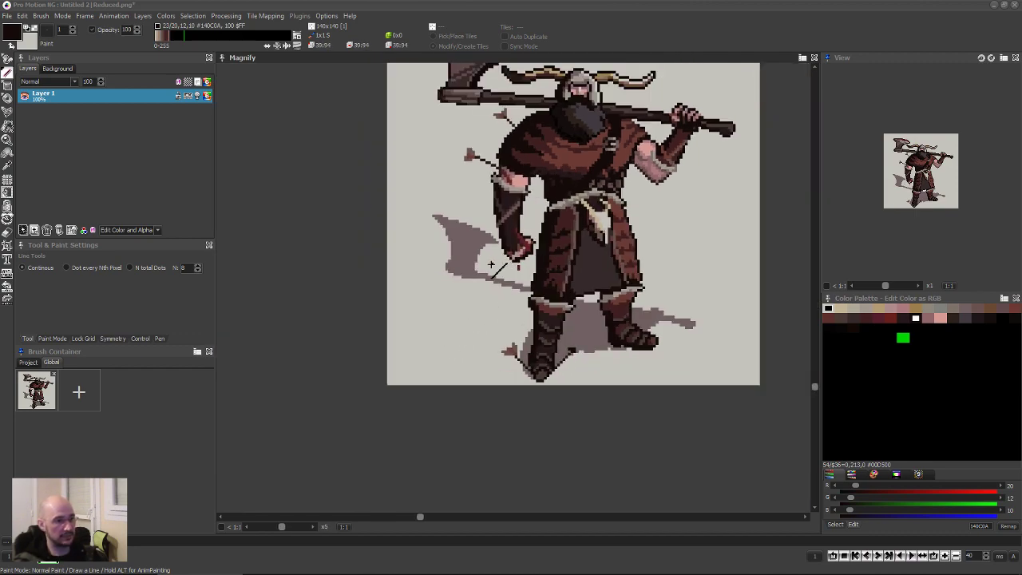
Shade the exposed skin above the fur cuff on the lowered arm, using #26181A at its inner edge and #91666B on the skin.
scroll(490, 265, up, 2)
scroll(490, 264, up, 3)
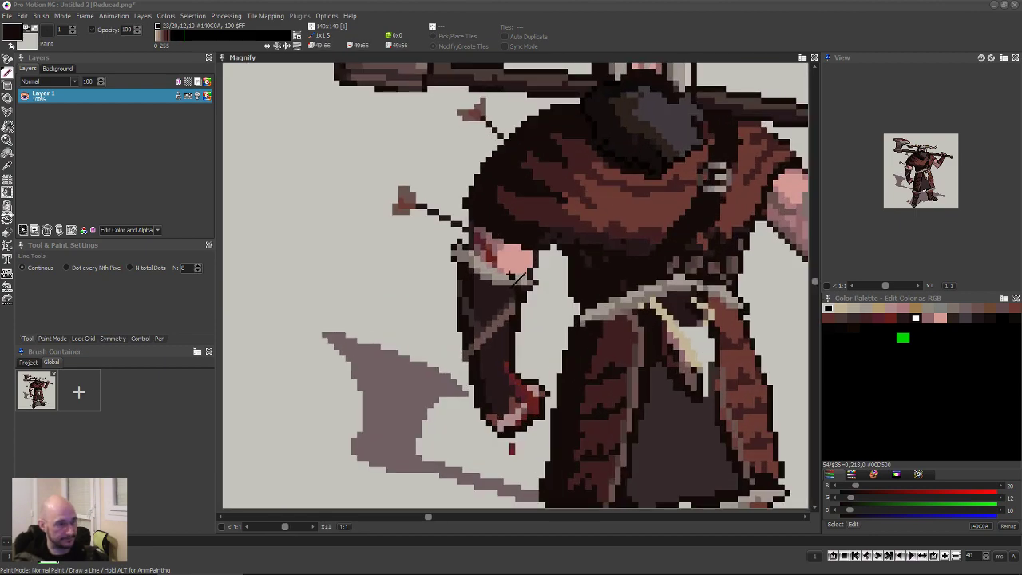
key(comma)
click(542, 245)
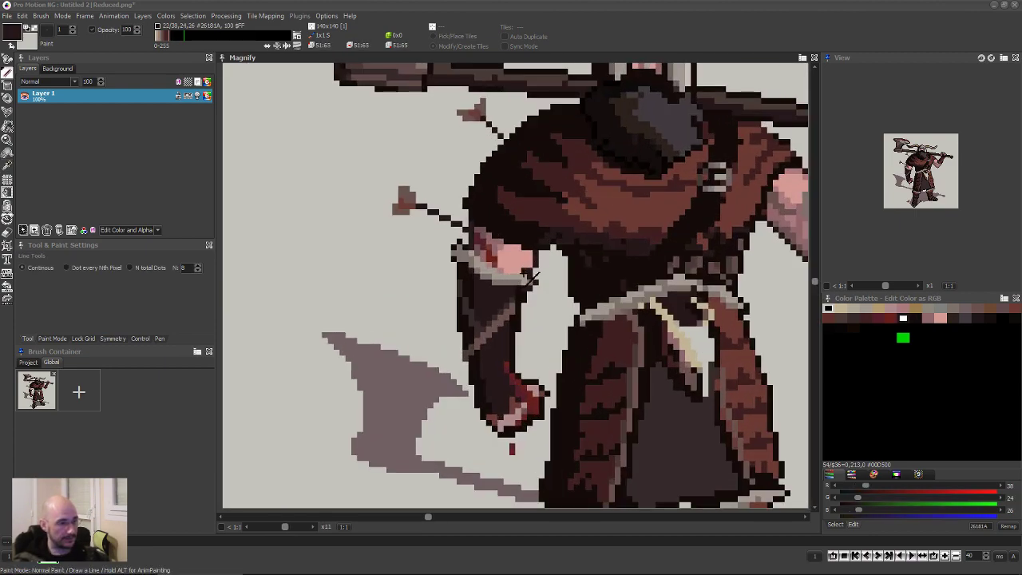
middle_click(501, 254)
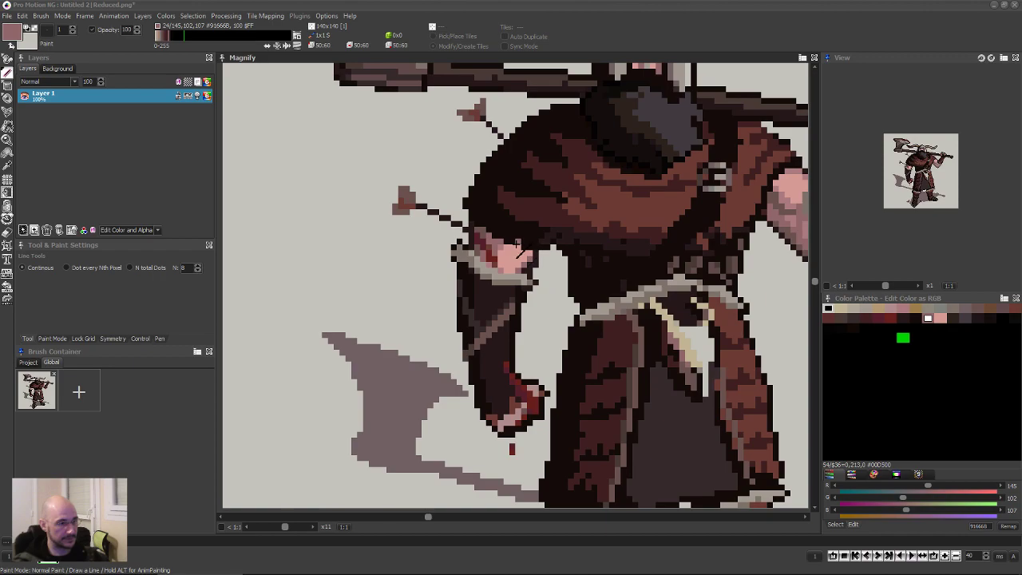
scroll(523, 268, down, 5)
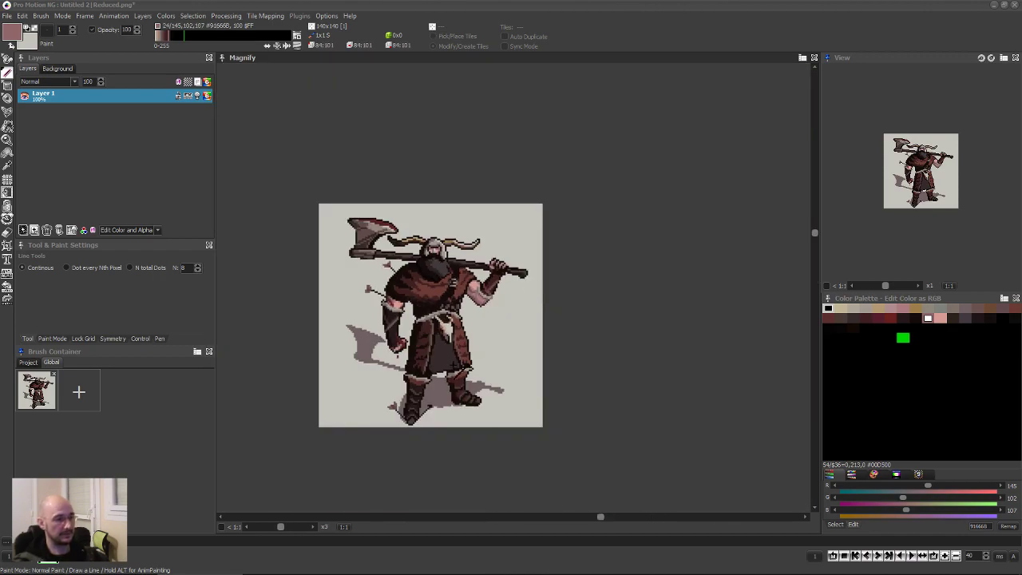
Touch up the skin just above the fur cuff on the lowered arm, using #AB7B7F and #91666B near its inner edge.
scroll(647, 219, up, 4)
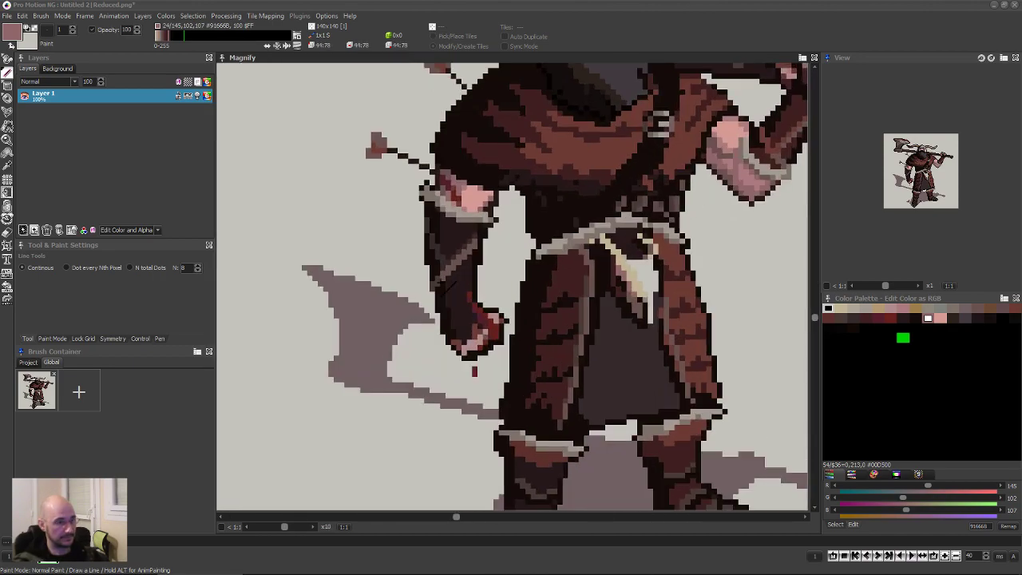
key(comma)
click(498, 227)
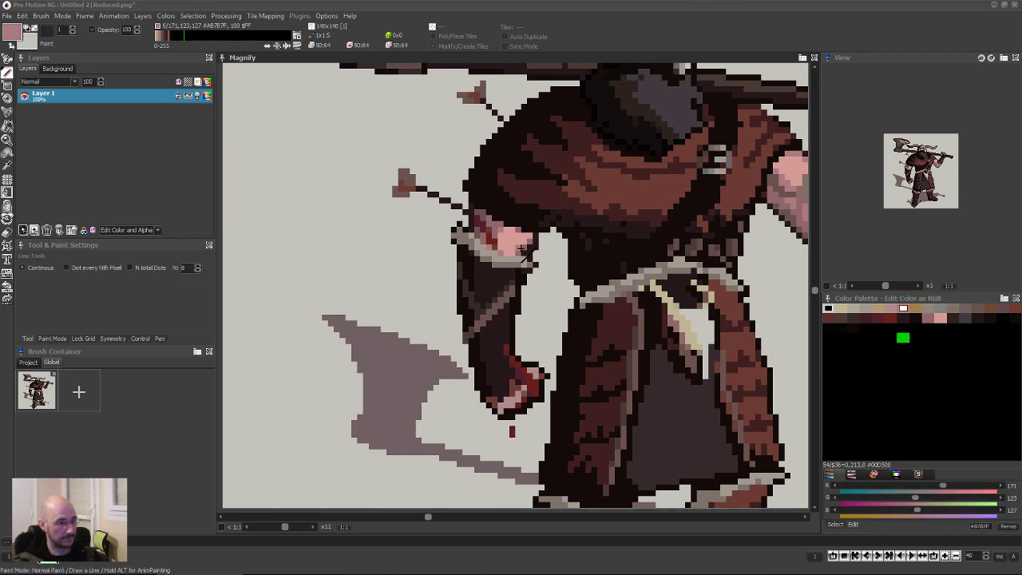
click(527, 252)
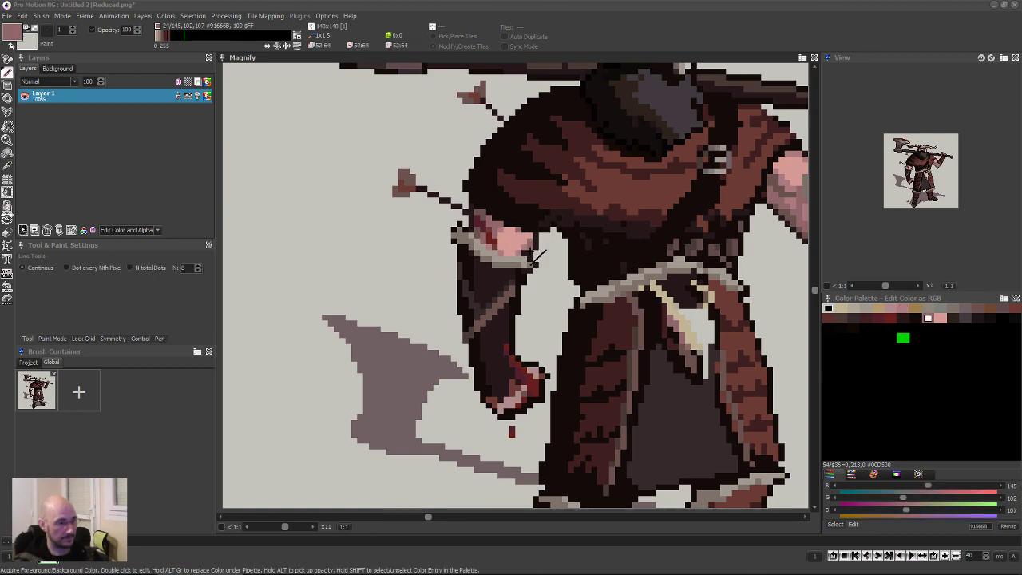
scroll(503, 226, down, 6)
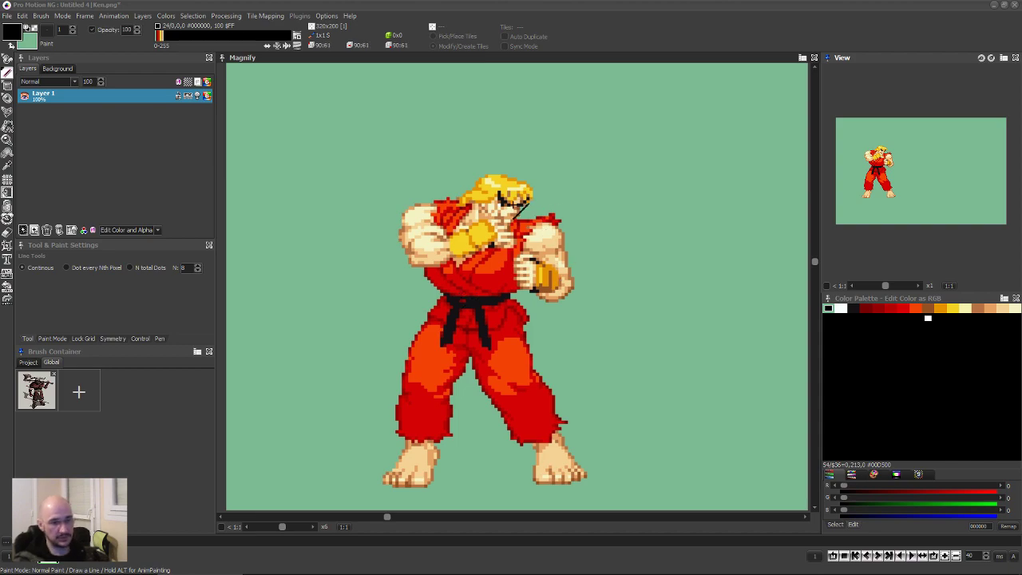
Examine the red shades in the palette of the Ken reference sprite.
click(890, 308)
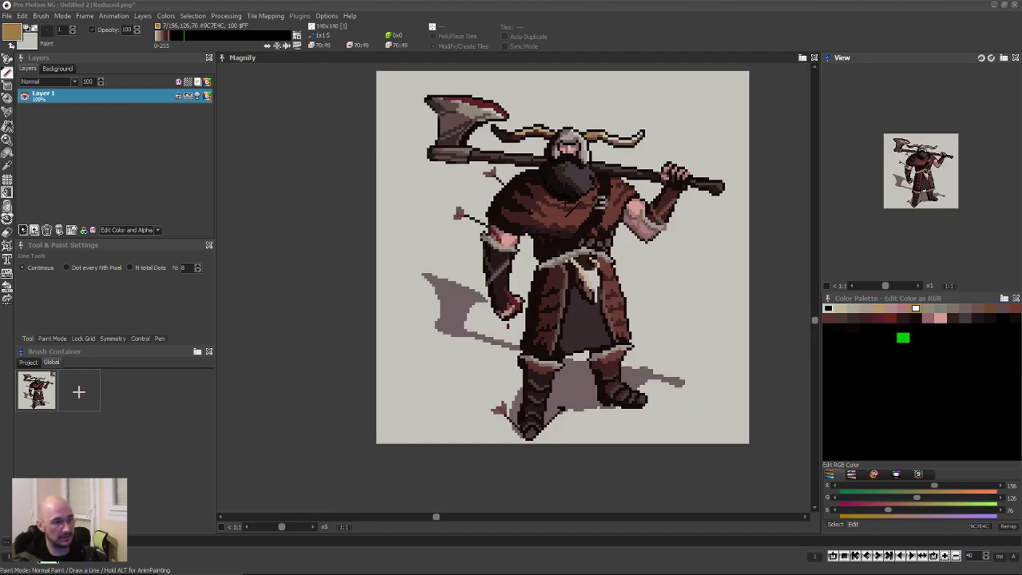
Enlarge the brush to 10 and paint overlapping swatches of the cloak's shades above the helmet, from near-black through #3F2021 to #6B3A34.
key(plus)
key(plus)
key(plus)
key(plus)
key(plus)
key(plus)
key(plus)
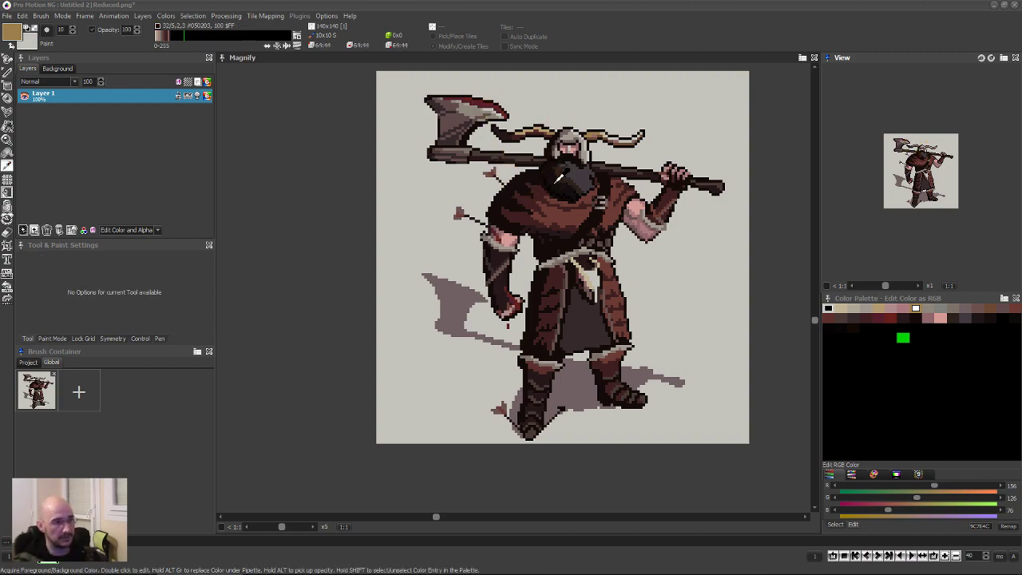
click(535, 191)
key(comma)
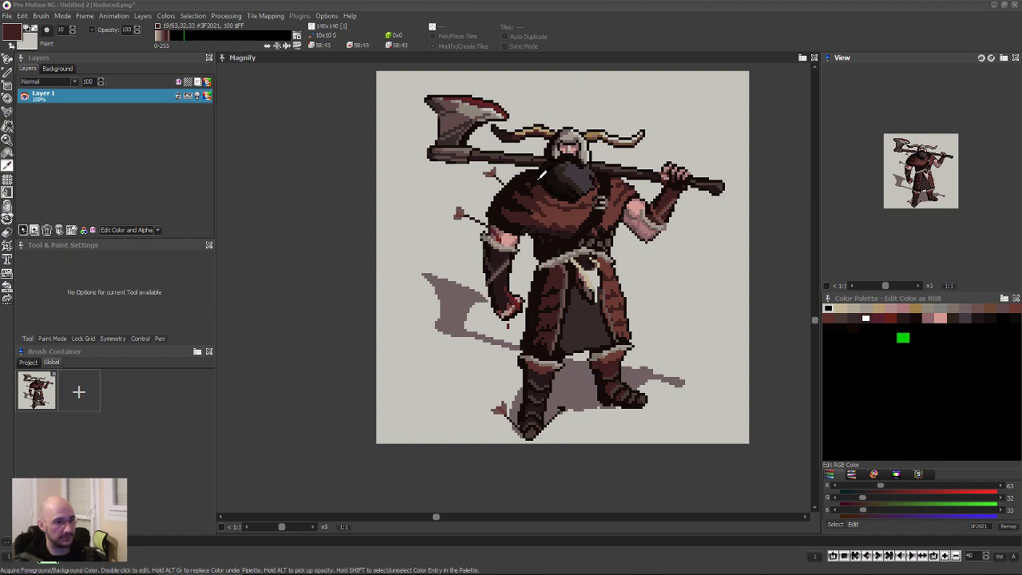
click(524, 189)
mouse_move(563, 96)
mouse_down()
mouse_move(557, 84)
mouse_move(605, 93)
mouse_move(593, 78)
mouse_up()
key(comma)
click(538, 189)
key(comma)
click(564, 204)
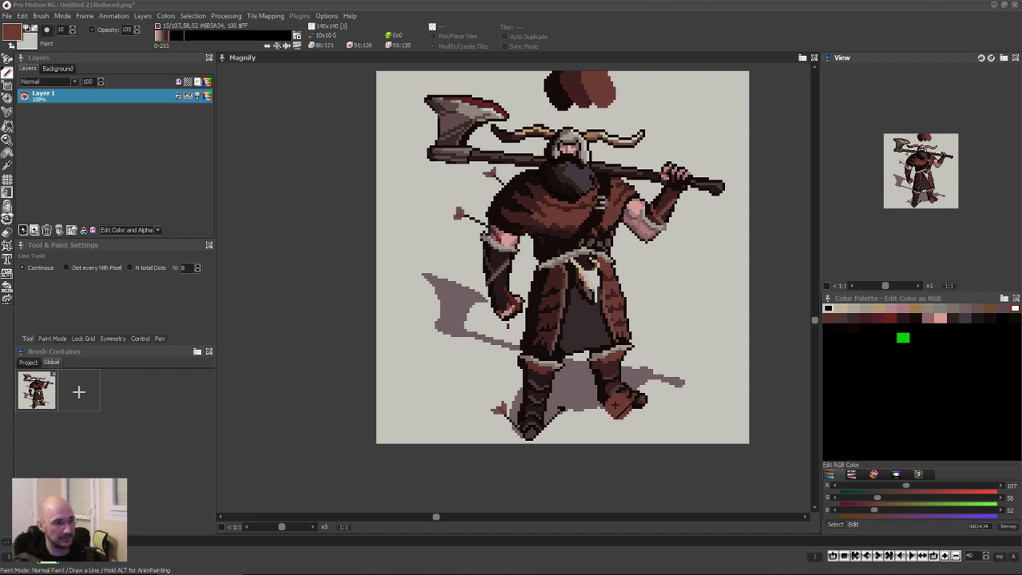
Paint swatches of the bracer's dark shades #26181A and #352A2B beside the cloak swatches.
key(comma)
click(521, 238)
drag(654, 82, 660, 94)
key(k)
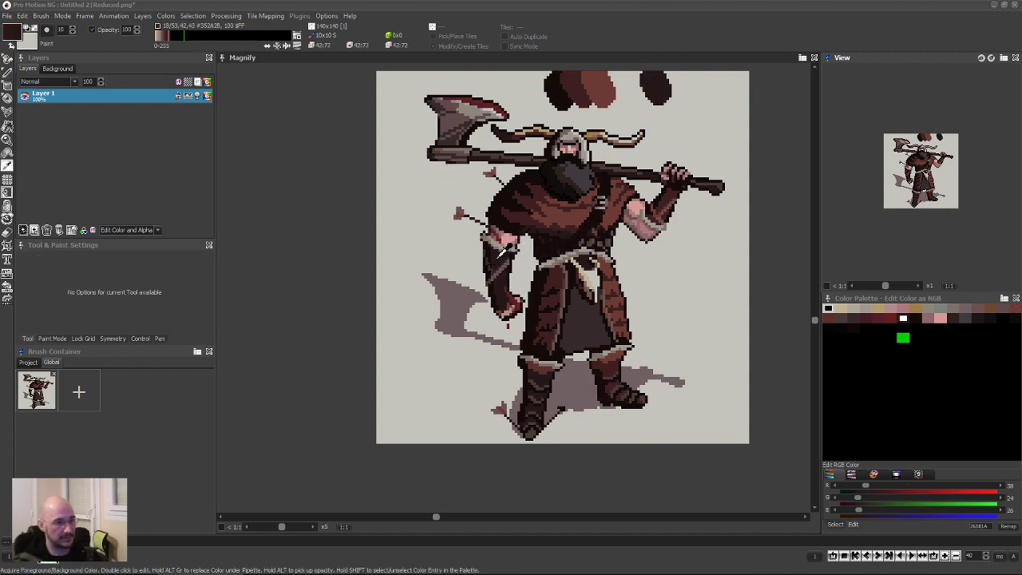
click(497, 256)
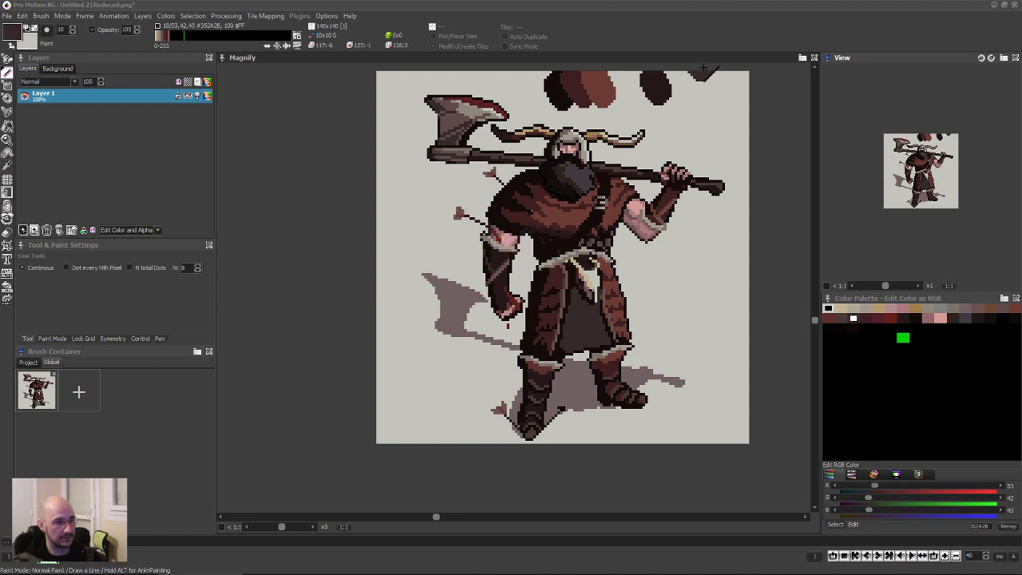
drag(673, 82, 679, 96)
key(ctrl+z)
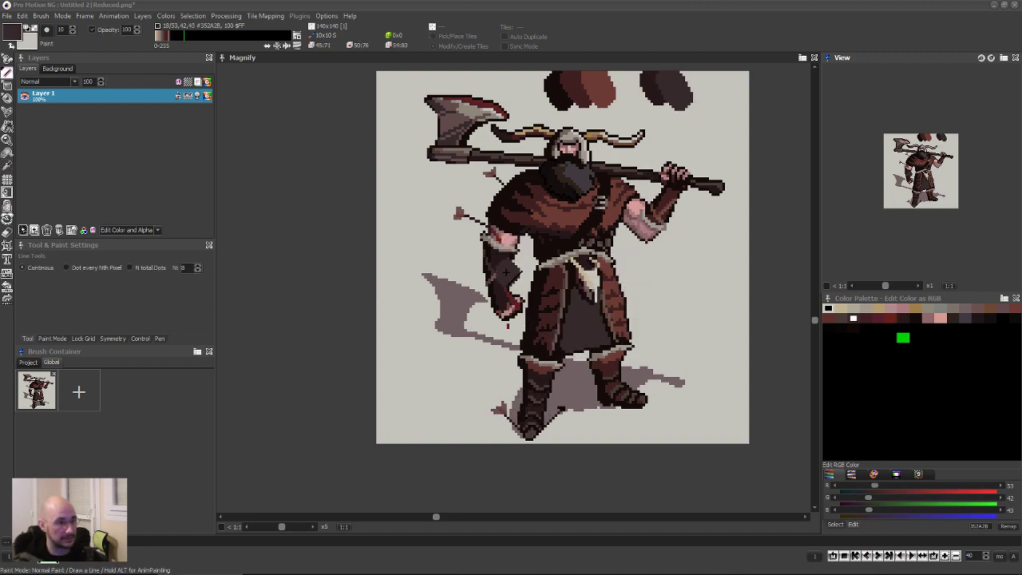
Continue the bracer swatch row with a lighter grey-brown and #6A524F using the freehand tool.
key(comma)
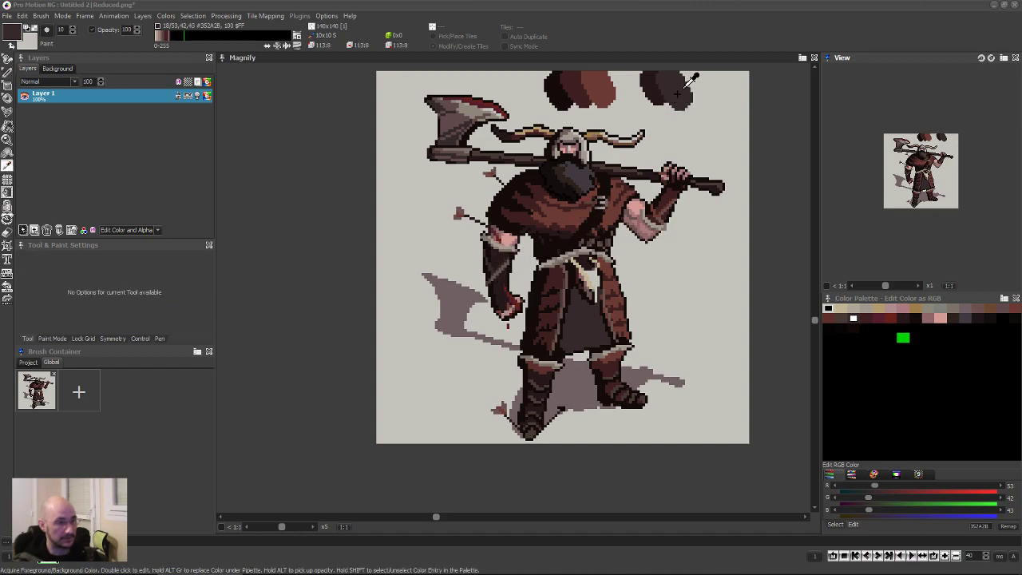
key(d)
drag(697, 96, 693, 83)
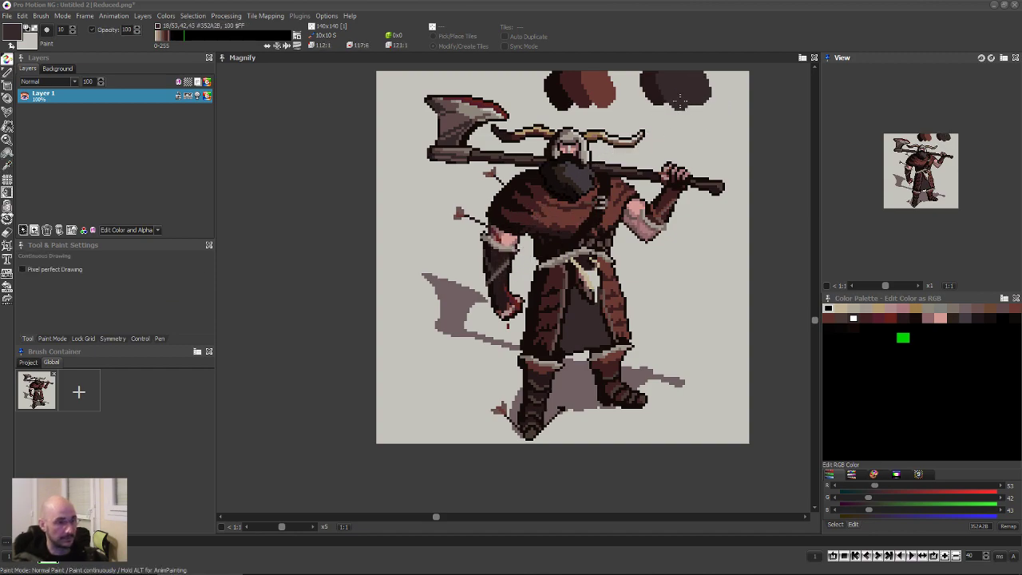
key(comma)
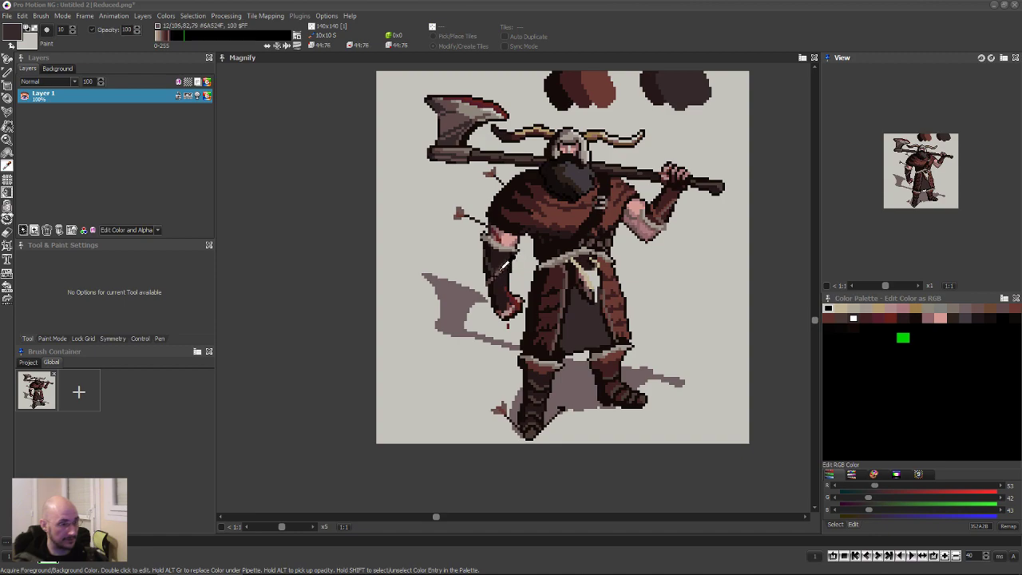
click(706, 82)
key(d)
key(comma)
click(508, 262)
key(d)
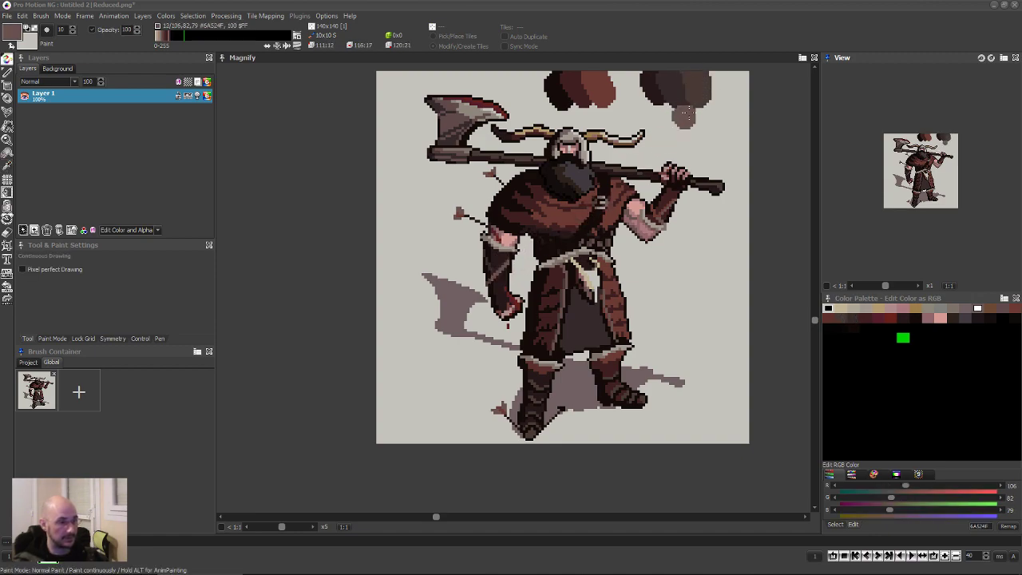
drag(717, 92, 714, 78)
Paint two overlapping swatches of the fur cuff's colours below the bracer row, a darker grey-brown and #A29A91.
key(comma)
click(492, 239)
key(d)
mouse_move(721, 130)
mouse_down()
mouse_move(713, 148)
mouse_move(730, 143)
mouse_move(723, 126)
mouse_up()
key(comma)
click(505, 231)
key(d)
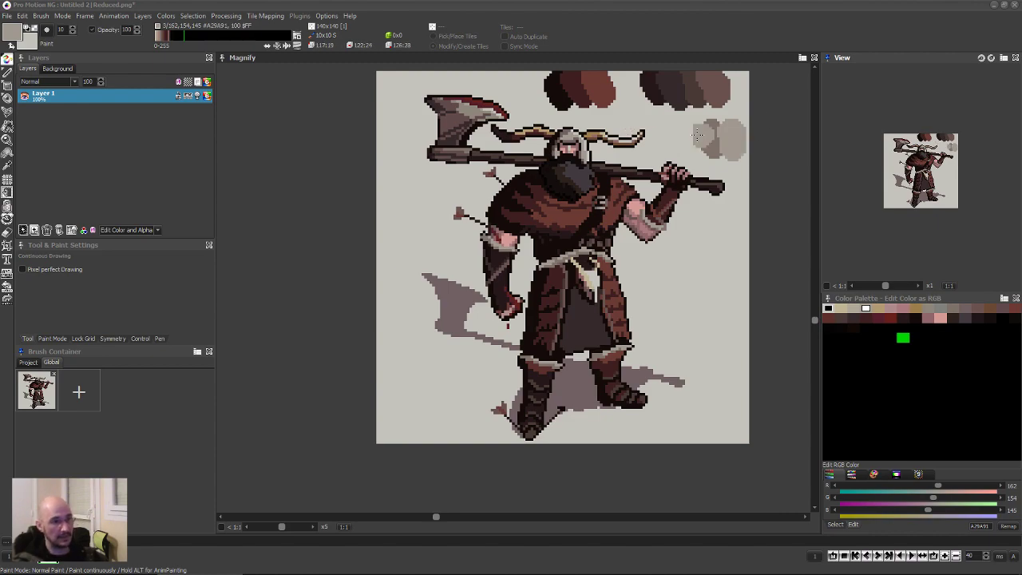
Reduce the brush to one pixel and rework the lower arrow's fletching with #6B3A34 at its centre and #6A524F around it.
key(period)
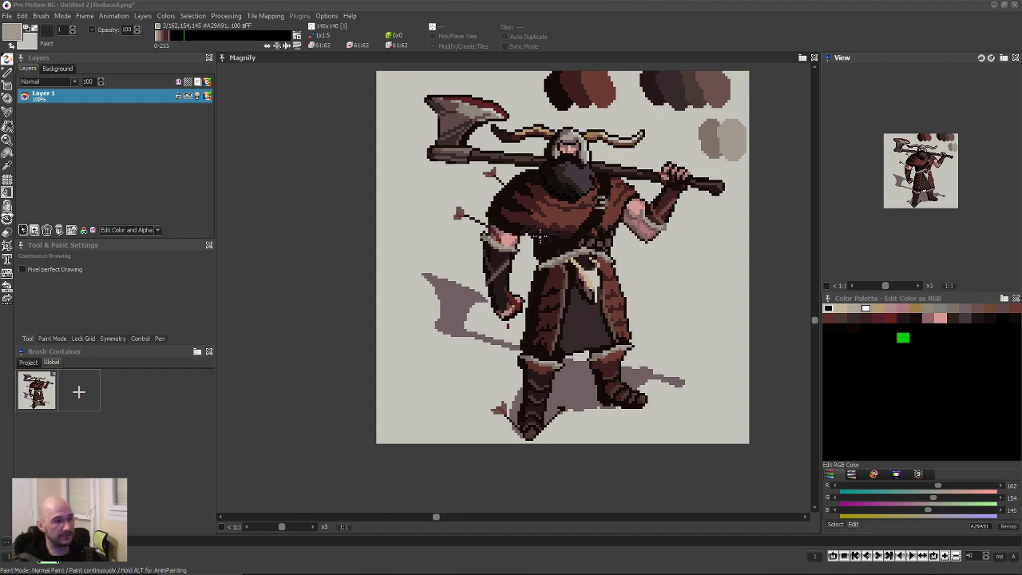
scroll(465, 234, up, 2)
scroll(518, 249, up, 2)
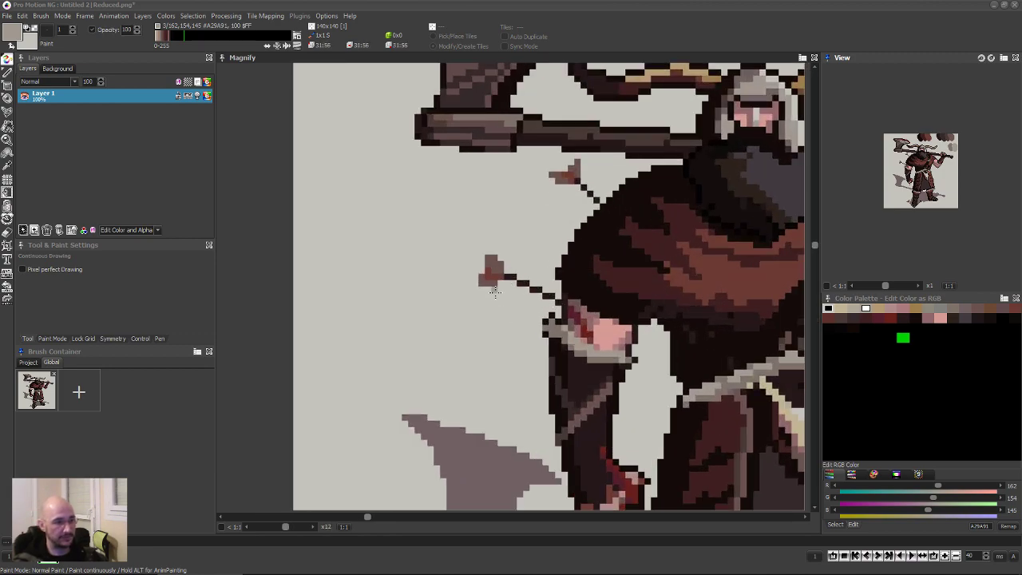
scroll(511, 280, up, 3)
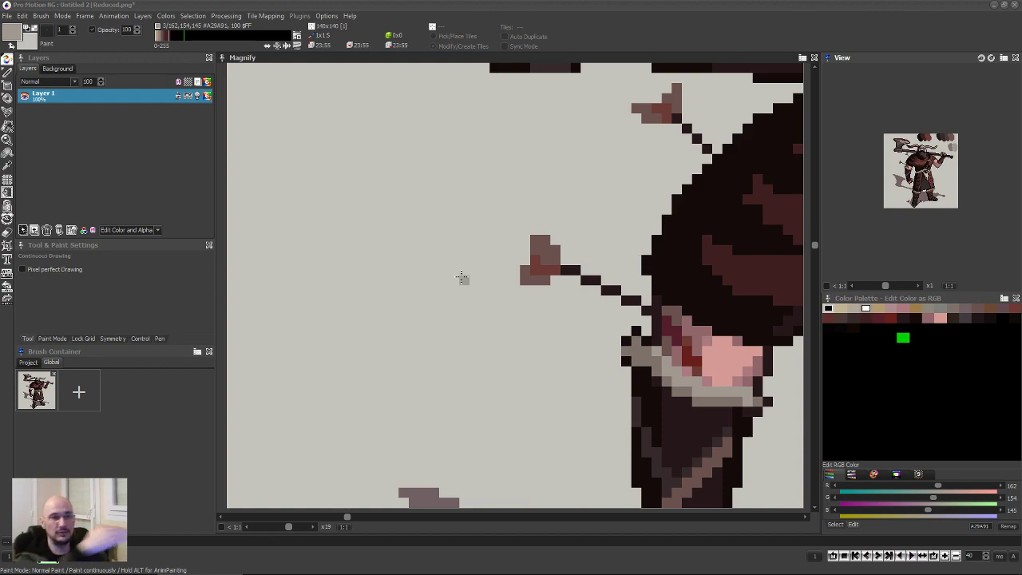
key(comma)
click(542, 262)
key(comma)
click(555, 259)
click(534, 270)
click(555, 280)
key(ctrl+z)
key(comma)
click(565, 271)
key(comma)
click(550, 249)
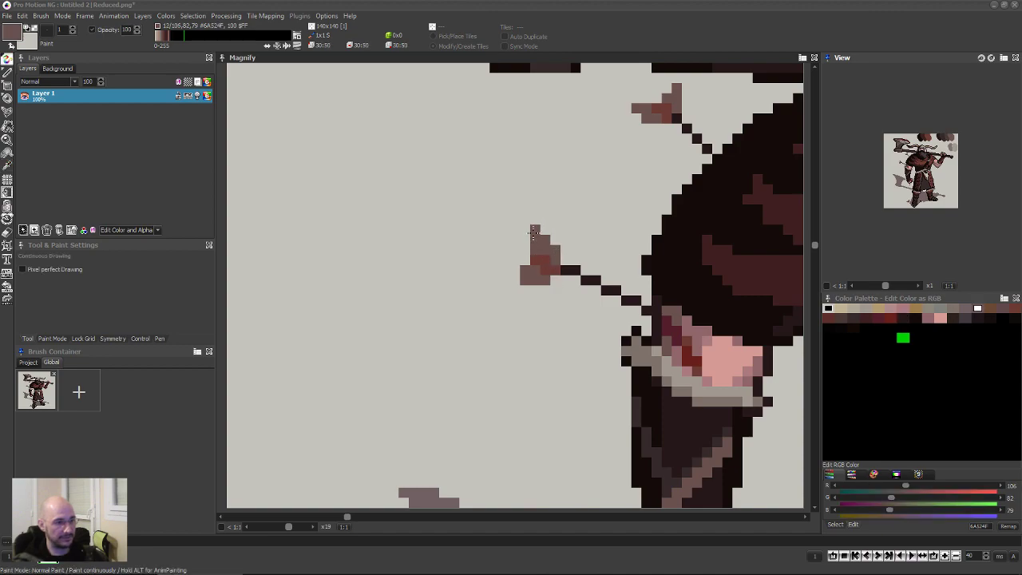
Widen the red-brown centre of the lower arrow's fletching with #6B3A34 pixels where it meets the shaft.
key(comma)
click(556, 269)
key(comma)
click(541, 271)
key(comma)
click(550, 261)
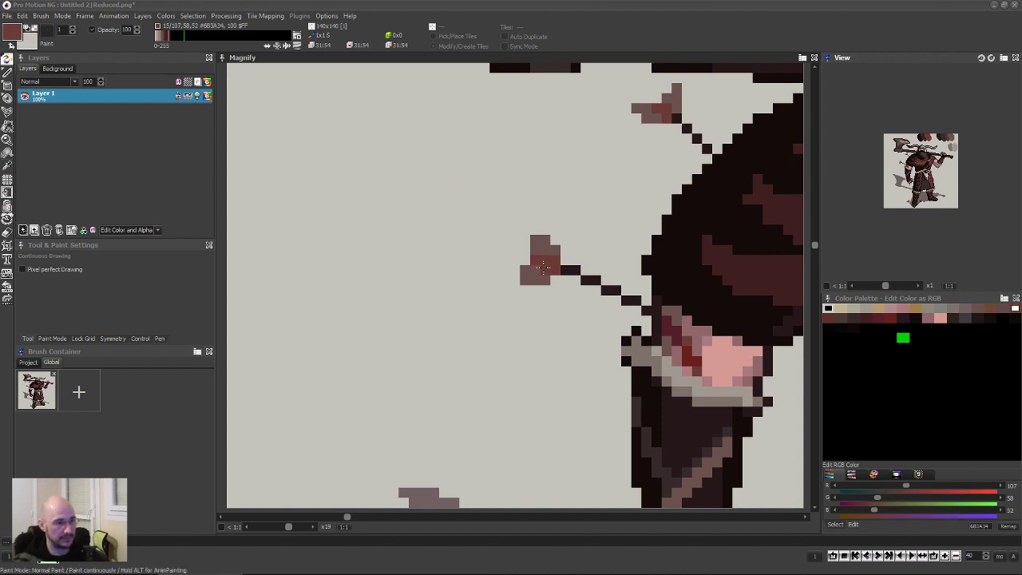
scroll(509, 205, down, 3)
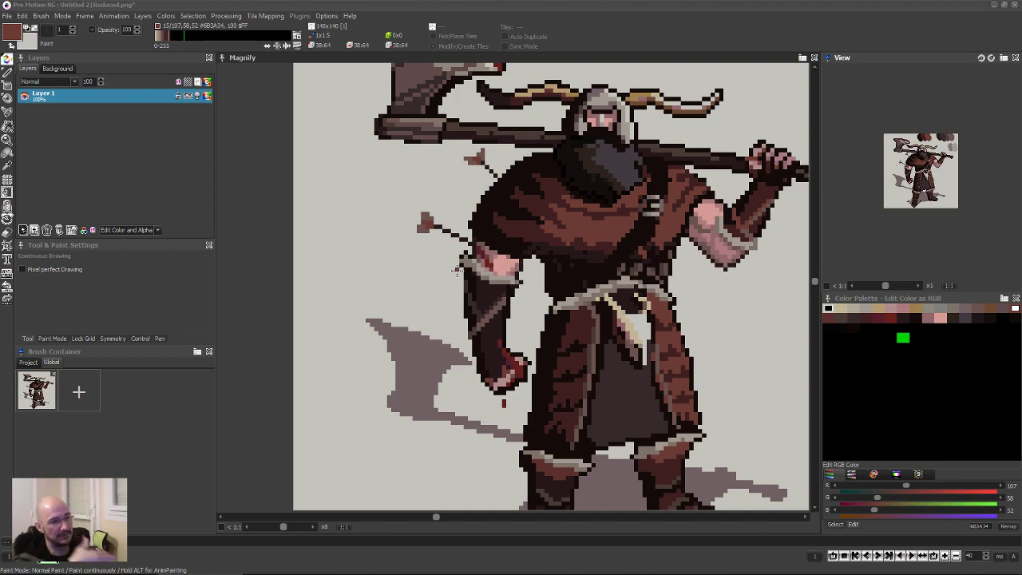
Retouch individual pixels of the lower arrow's fletching, sampling #6A524F from it and #6B3A34 from the upper arrow.
key(comma)
click(425, 226)
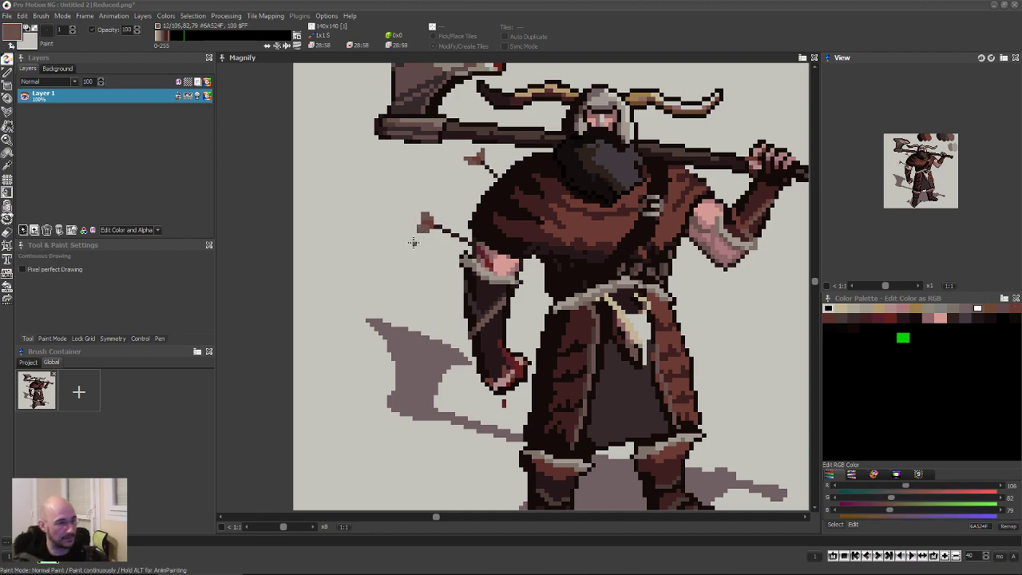
key(comma)
click(478, 158)
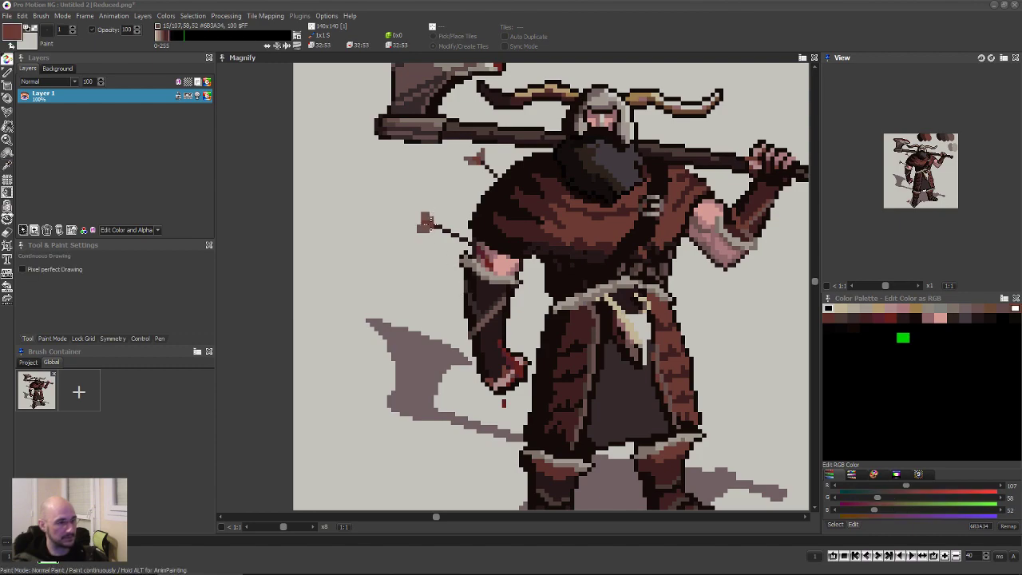
ctrl+click(427, 226)
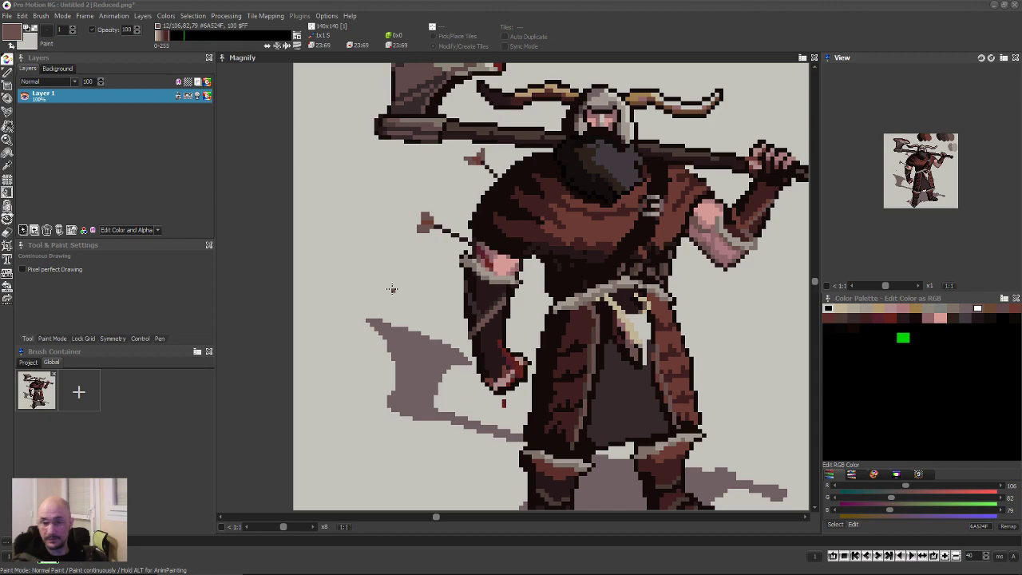
scroll(444, 308, down, 1)
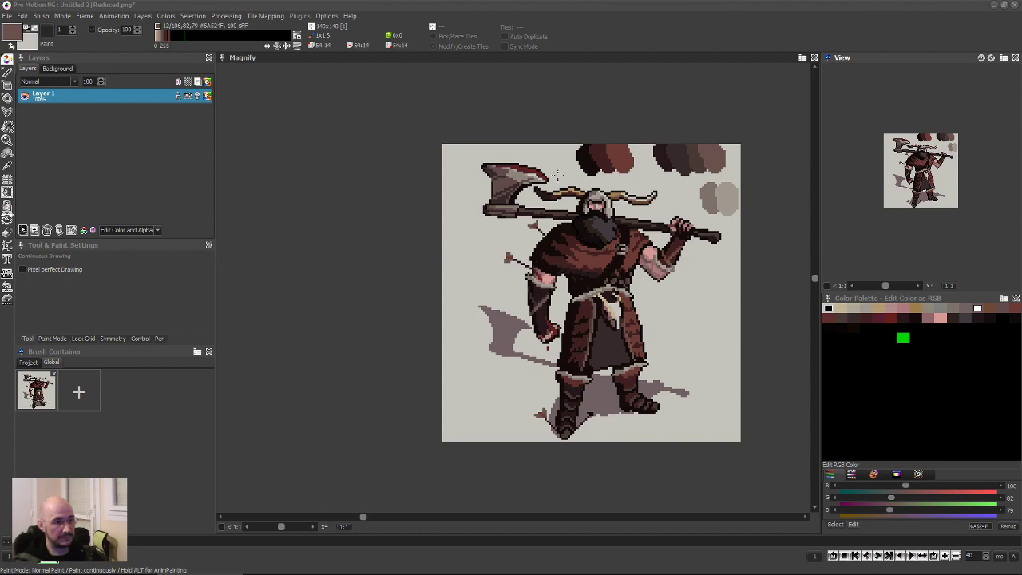
Spread #2D221C through the middle of the beard and break up its grey highlight with strands of the same brown.
scroll(497, 283, up, 3)
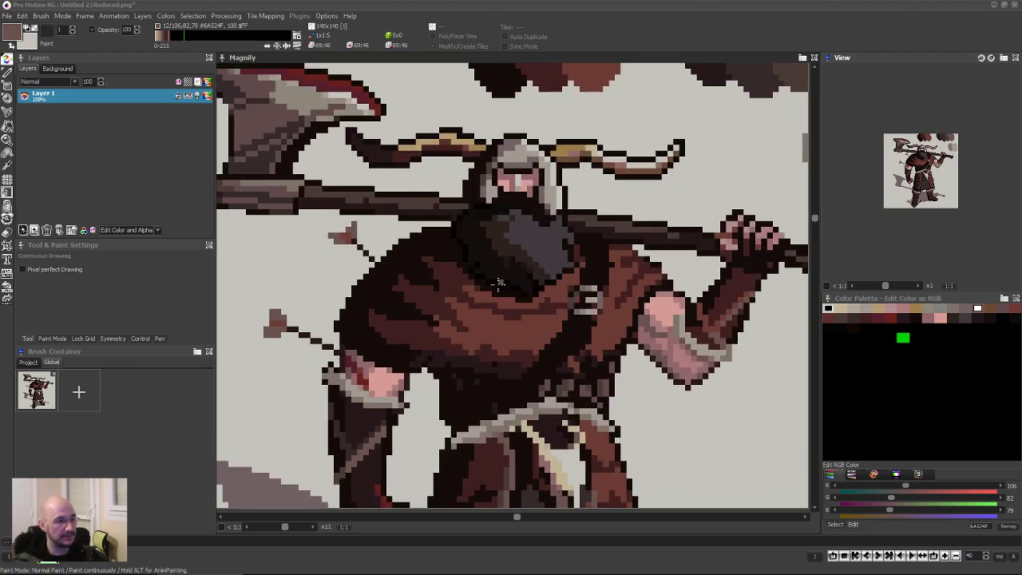
scroll(497, 282, up, 1)
key(comma)
click(515, 227)
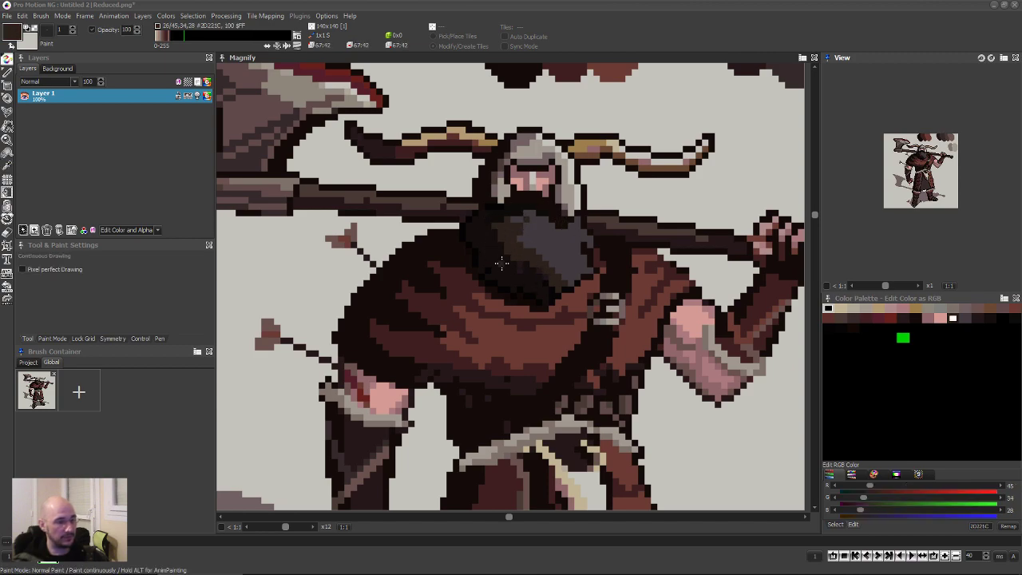
key(comma)
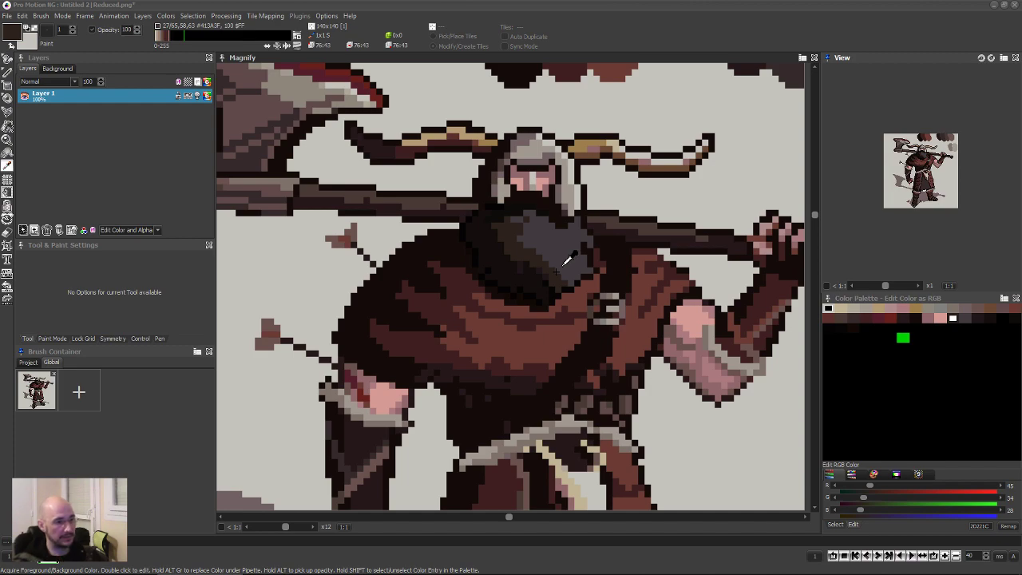
scroll(535, 253, up, 1)
scroll(535, 253, up, 2)
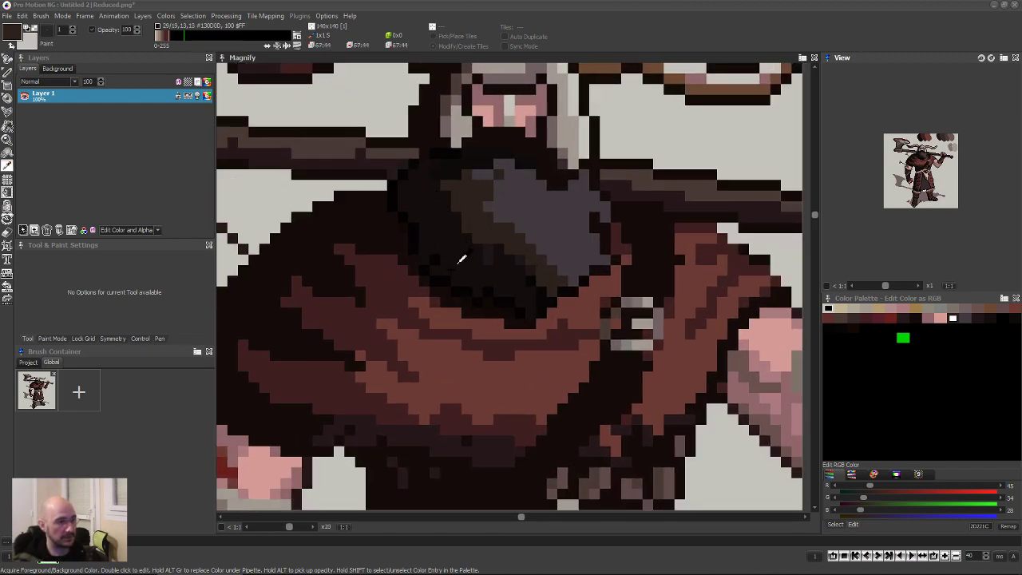
click(472, 204)
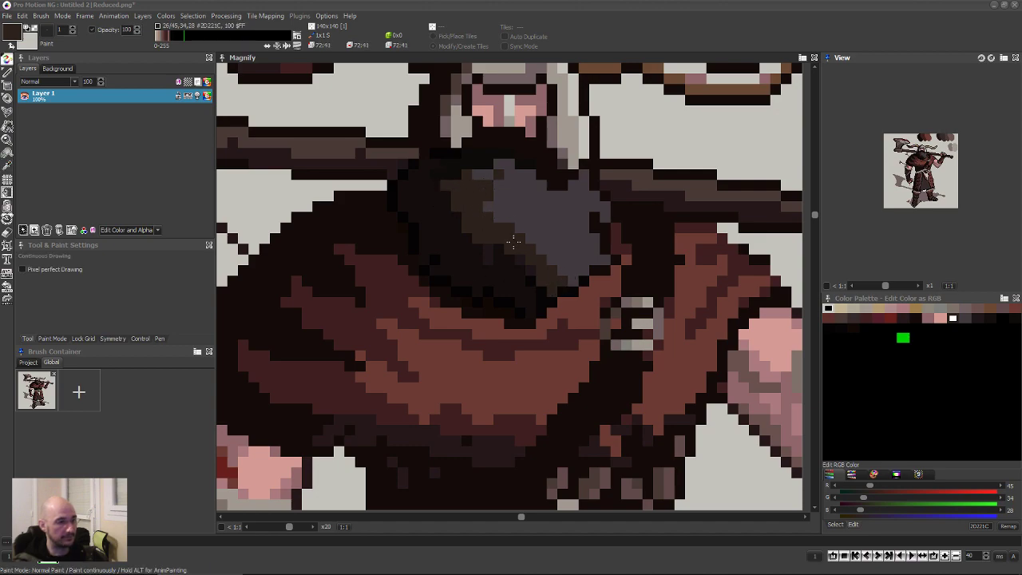
key(comma)
click(509, 240)
mouse_move(585, 205)
mouse_down()
mouse_move(602, 261)
mouse_move(582, 272)
mouse_move(570, 238)
mouse_move(569, 280)
mouse_move(590, 263)
mouse_move(564, 238)
mouse_up()
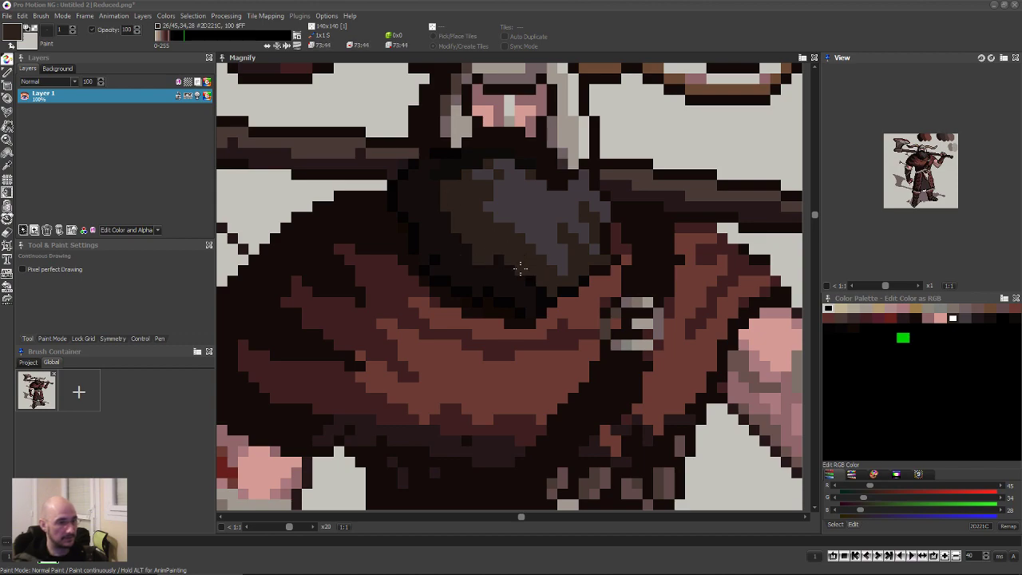
scroll(510, 269, down, 5)
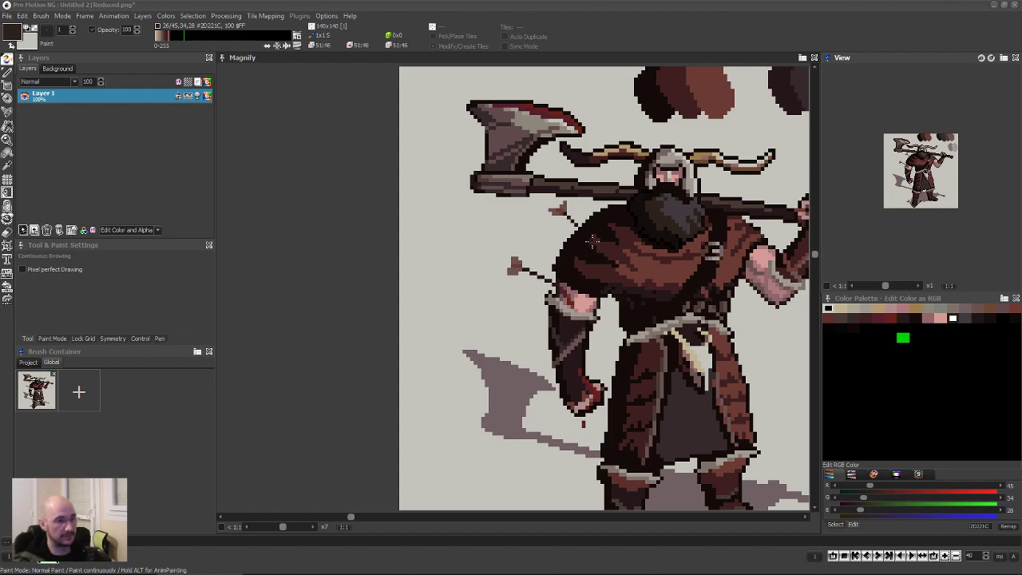
scroll(591, 239, up, 2)
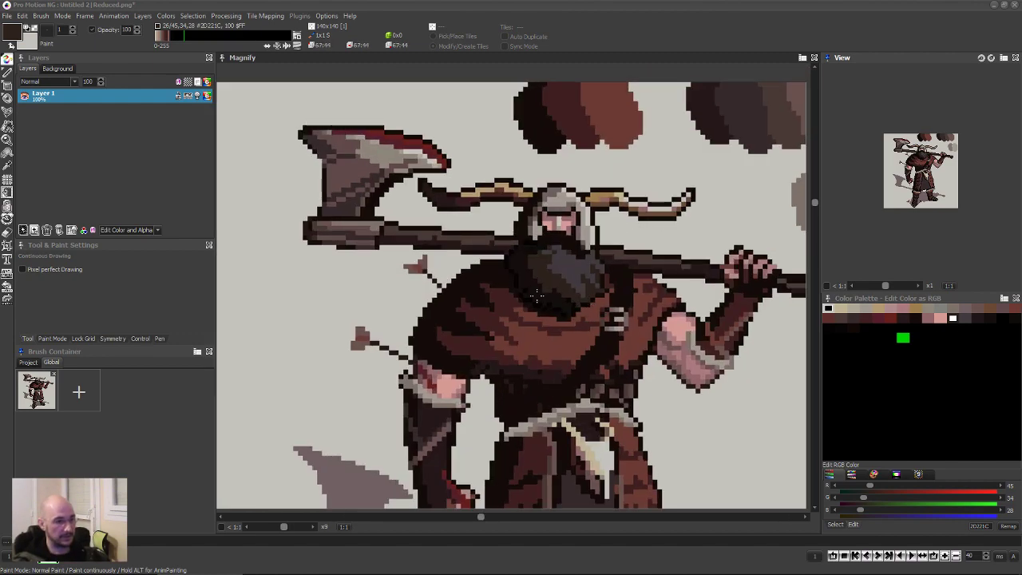
scroll(549, 298, up, 2)
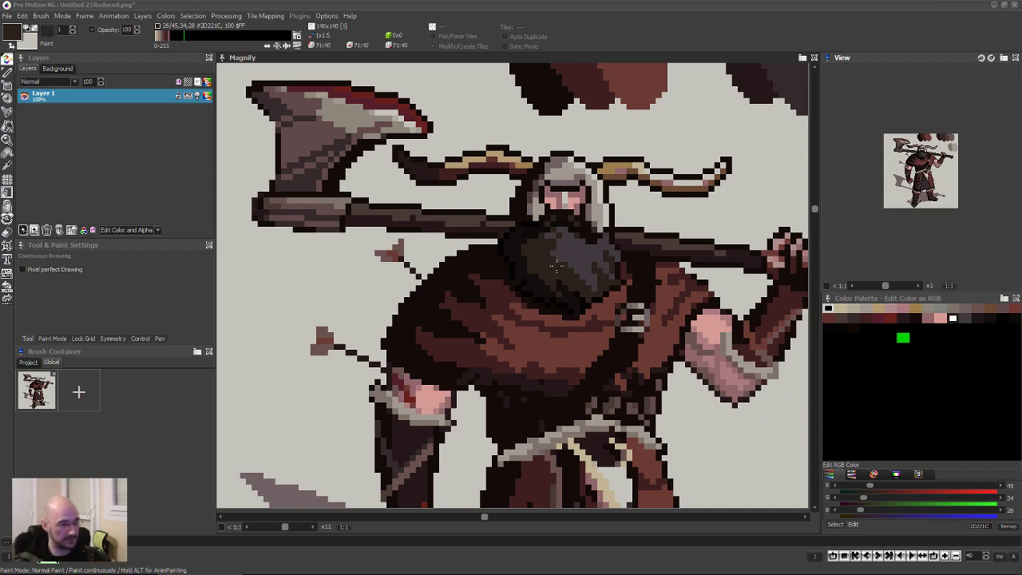
Brighten the right side of the helmet and its cheek guard with #C4C2BC pixels, sampling #C4C2BC and #A29A91 from the helmet.
scroll(549, 245, down, 3)
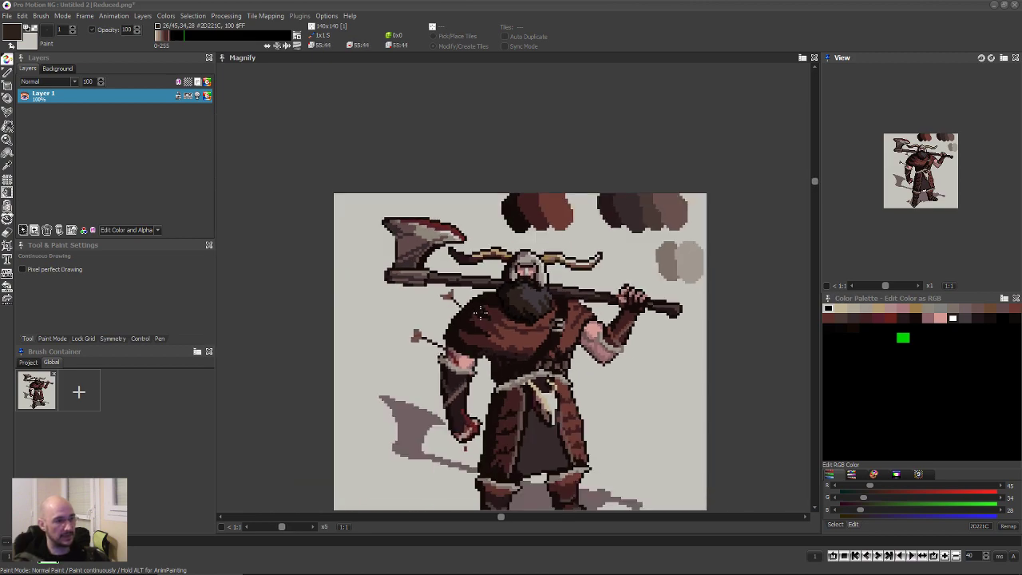
scroll(427, 364, down, 2)
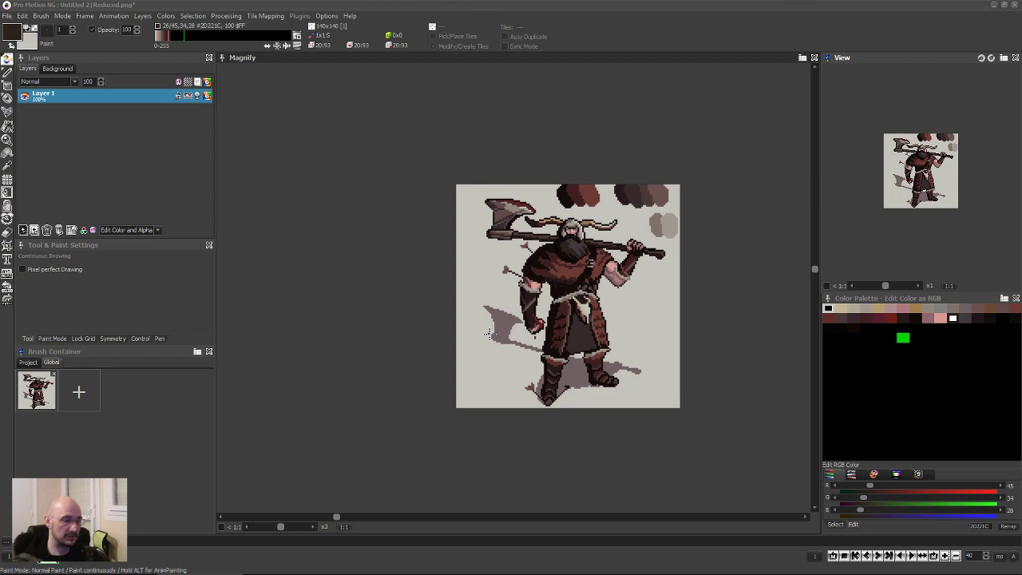
scroll(491, 285, up, 2)
scroll(491, 285, up, 3)
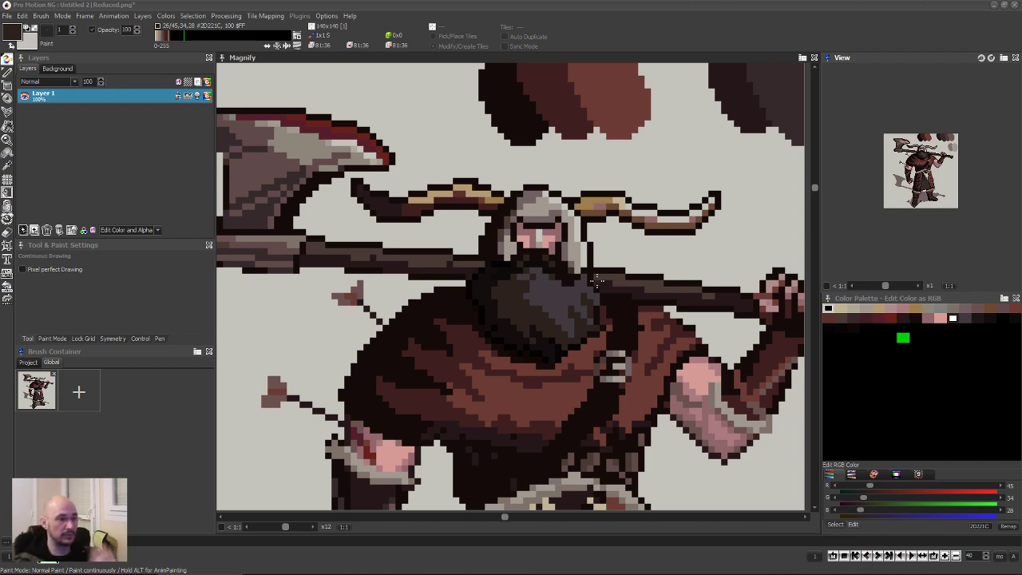
scroll(602, 274, down, 3)
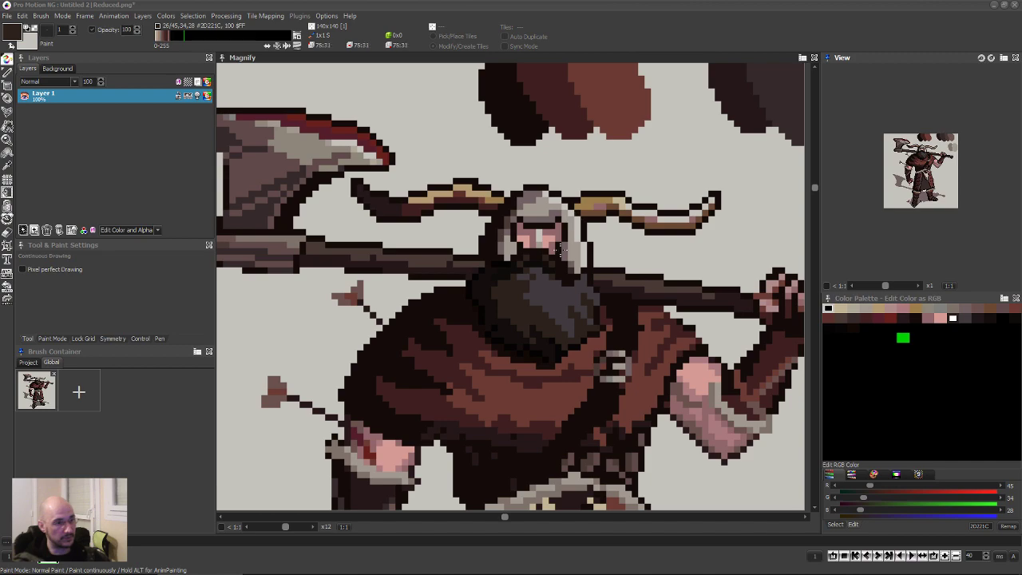
scroll(529, 277, up, 3)
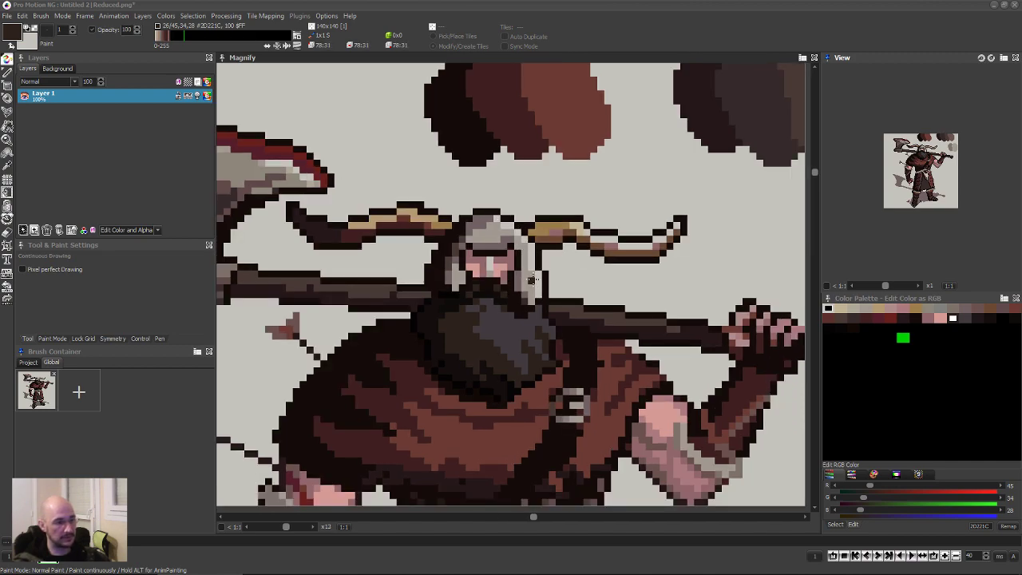
scroll(505, 316, up, 1)
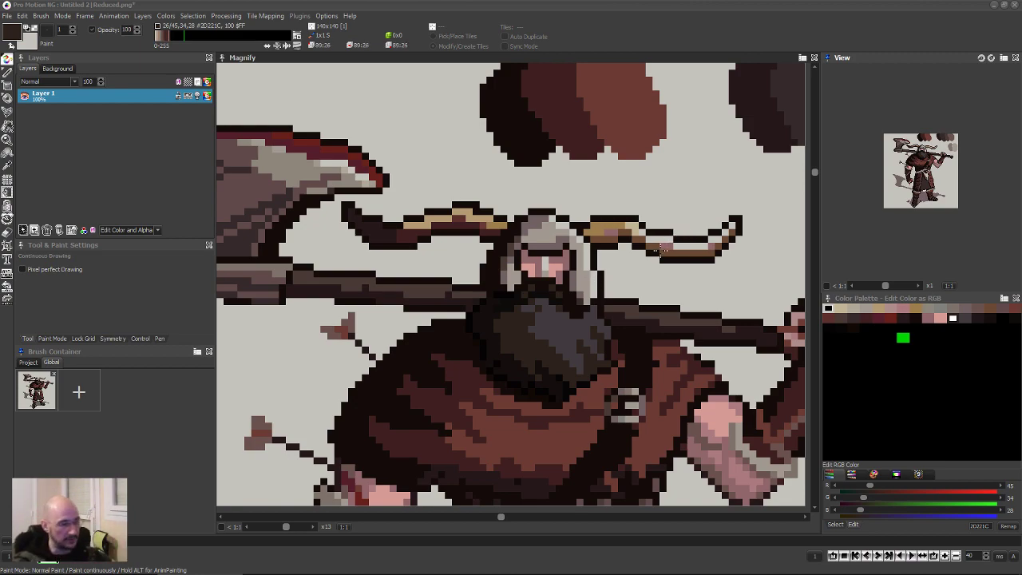
right_click(584, 251)
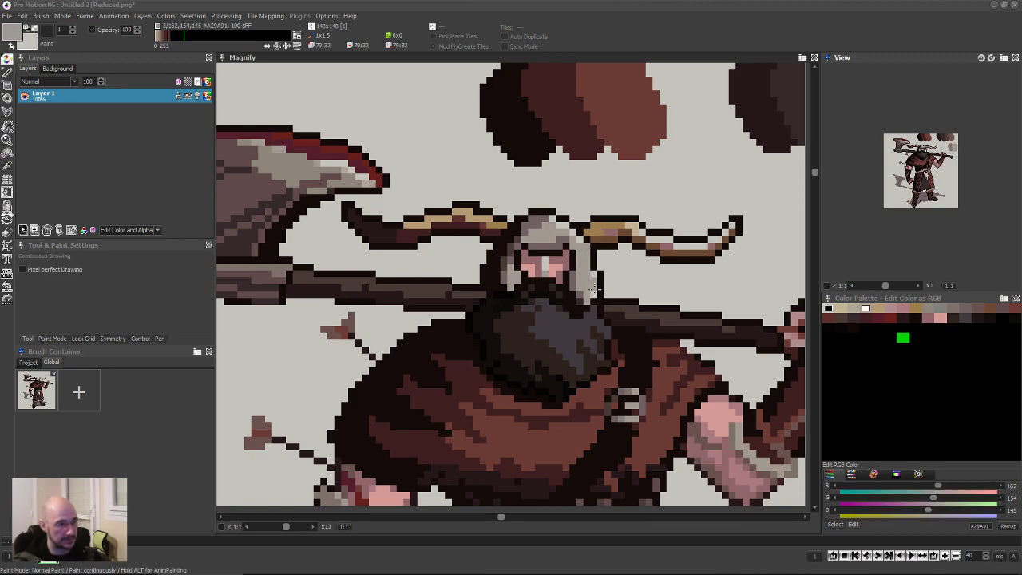
right_click(565, 232)
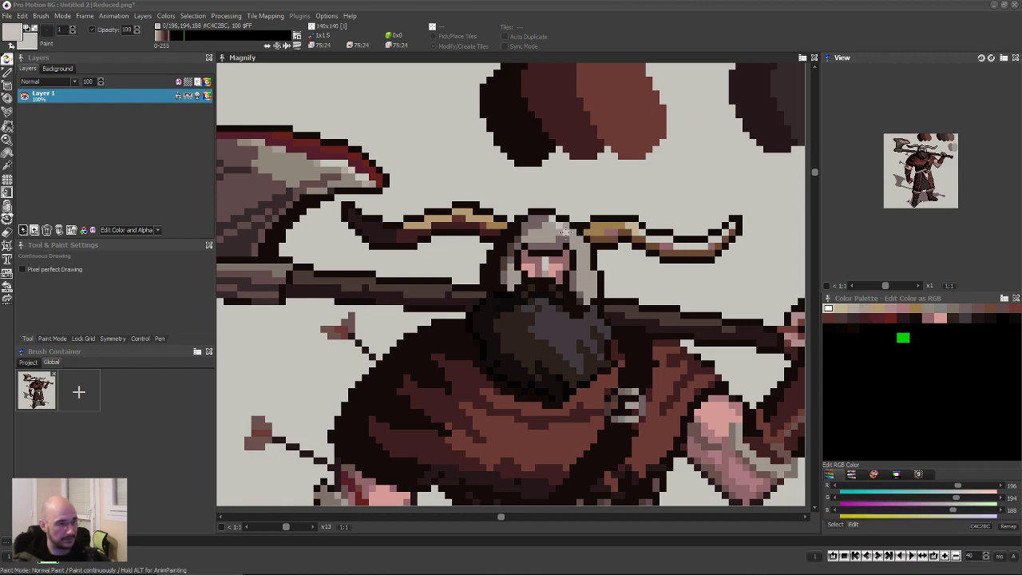
click(574, 240)
drag(580, 252, 583, 286)
key(comma)
click(548, 225)
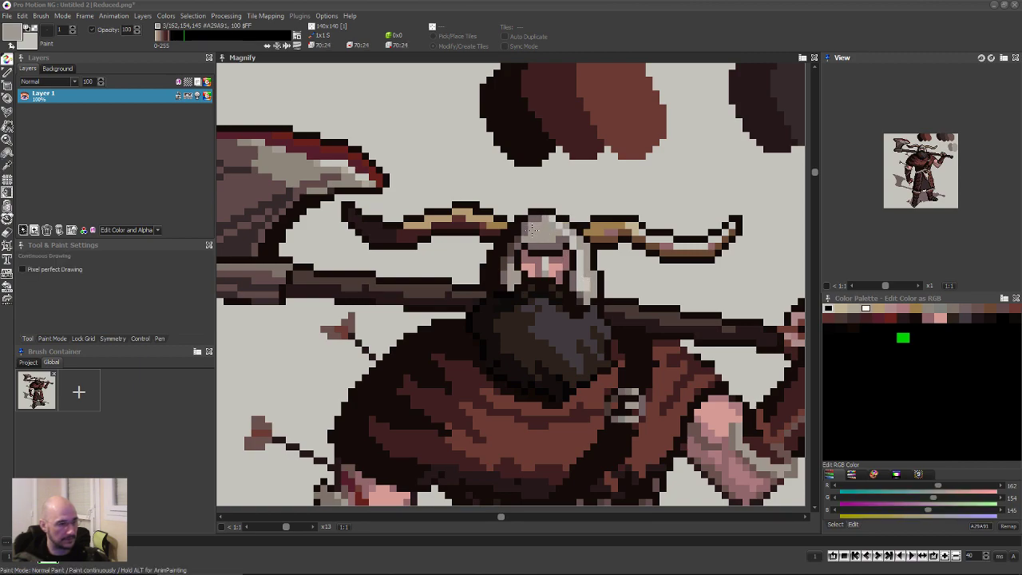
Change the unused black palette entry 44 to pure white with RGB values 255, 255, 255.
right_click(551, 223)
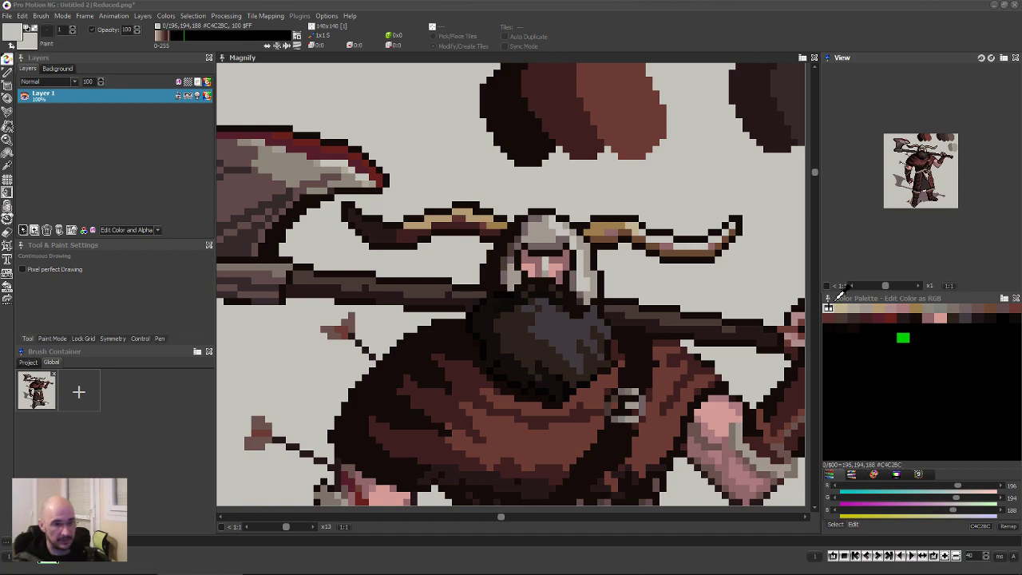
click(990, 318)
double_click(990, 318)
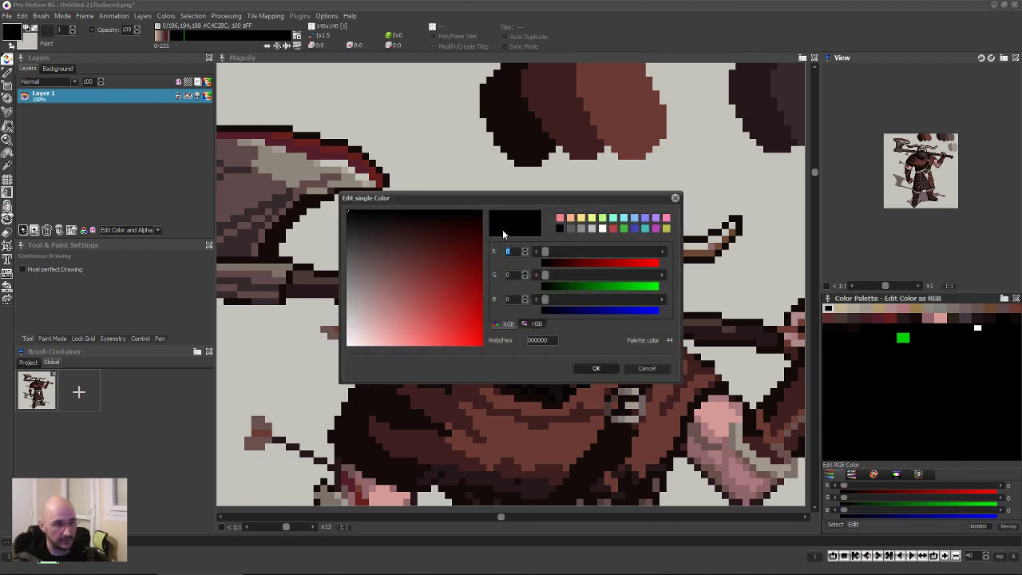
drag(546, 254, 656, 253)
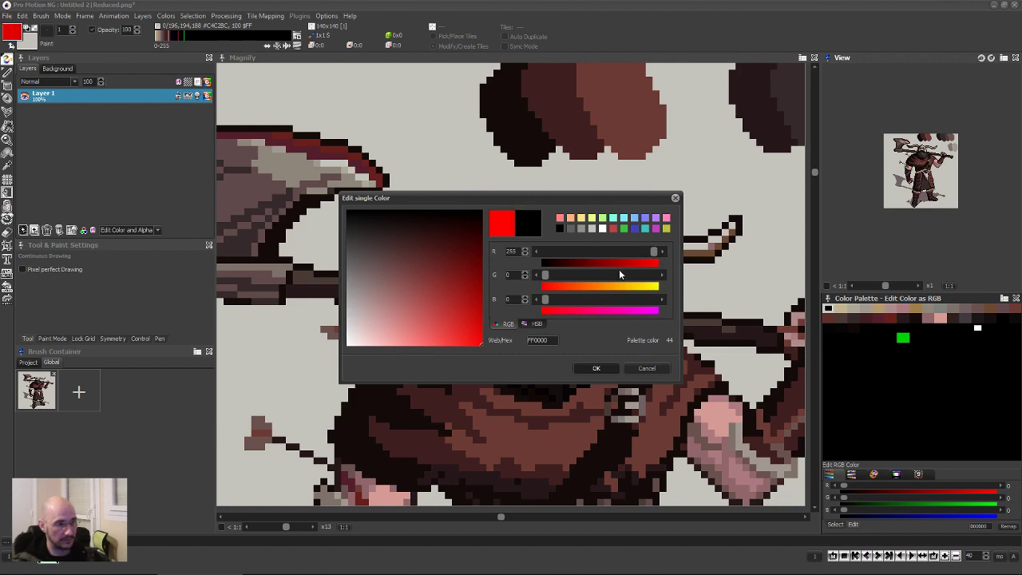
drag(544, 276, 662, 280)
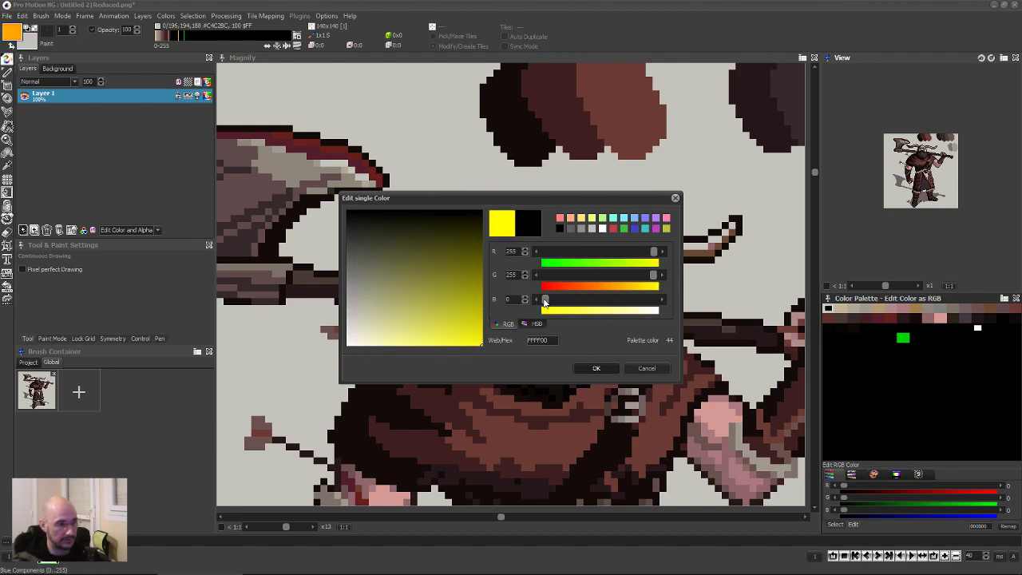
drag(545, 300, 660, 301)
click(605, 370)
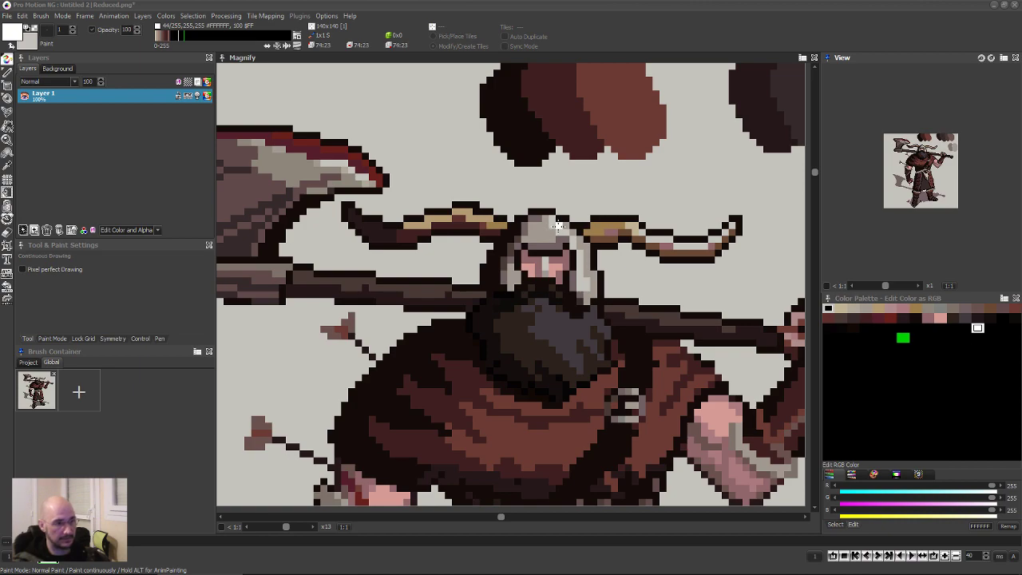
Place a white highlight on the helmet's crown and shade the helmet's left side with #706062 and #A29A91.
key(comma)
click(524, 222)
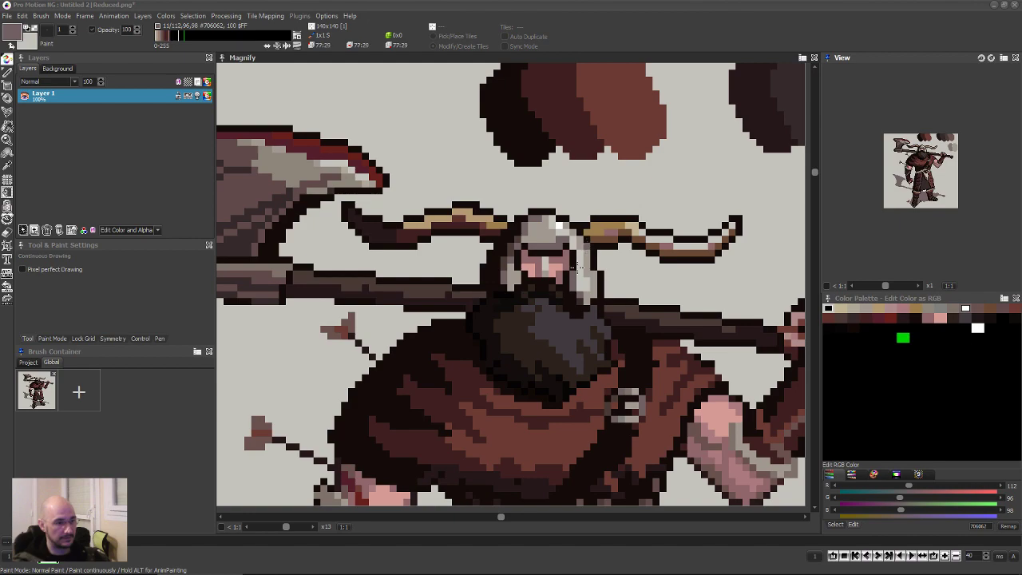
scroll(591, 276, down, 3)
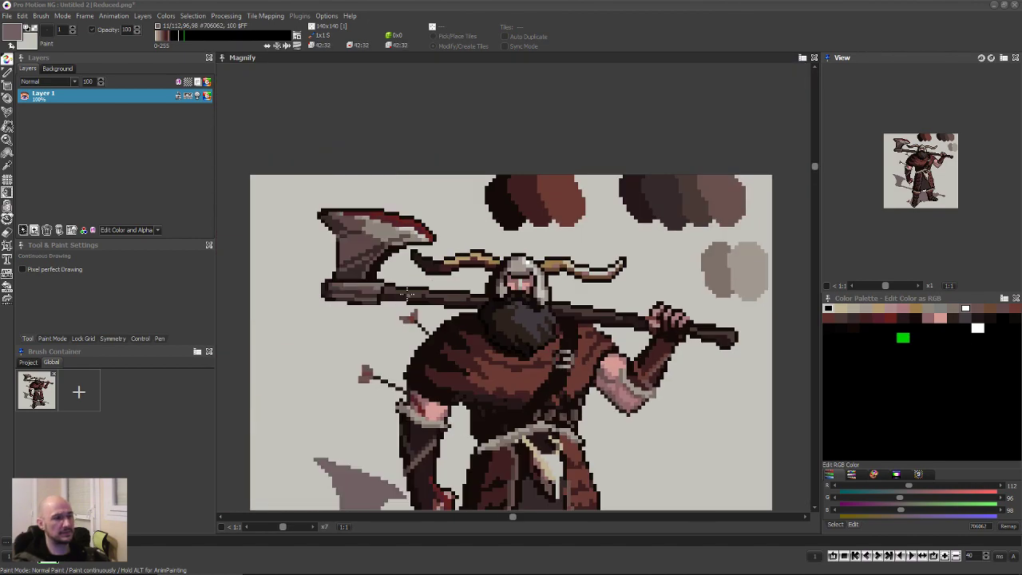
scroll(476, 303, down, 1)
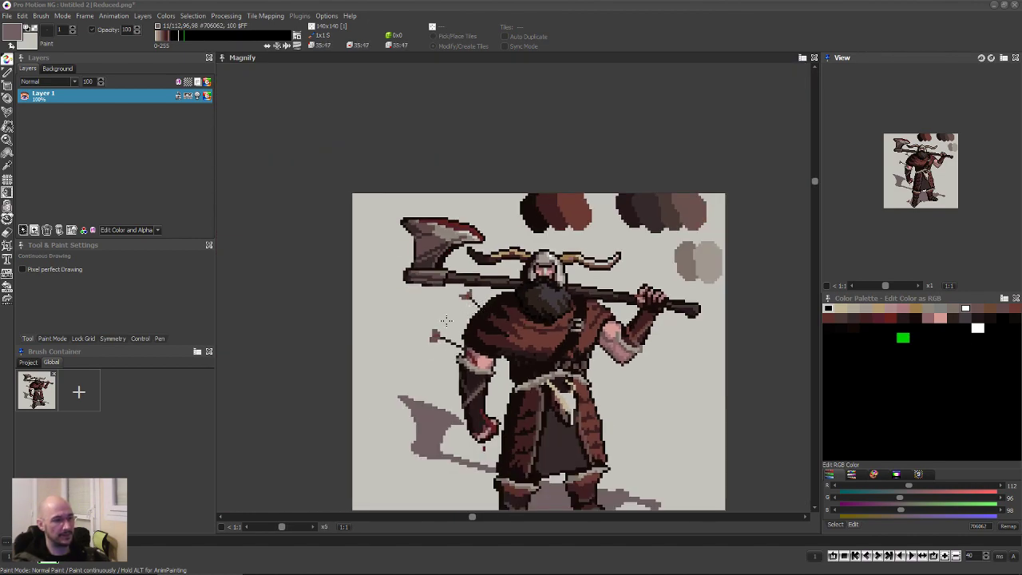
scroll(508, 252, up, 4)
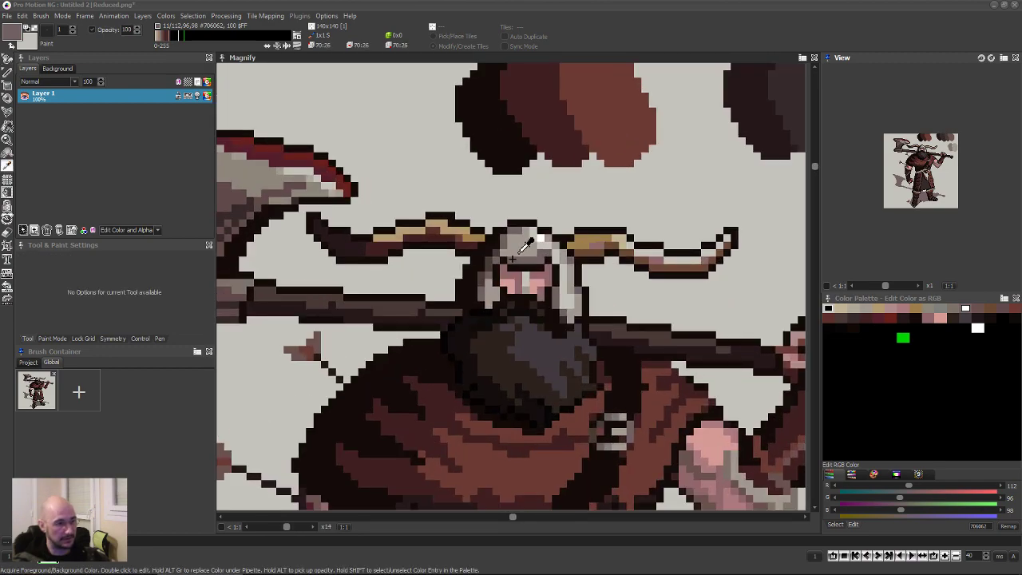
key(comma)
click(512, 246)
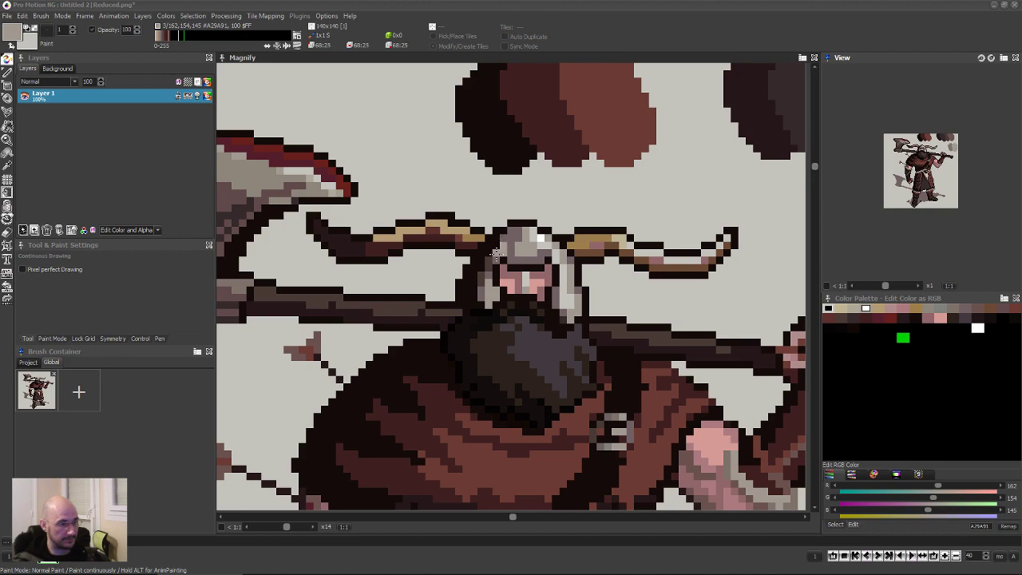
click(503, 253)
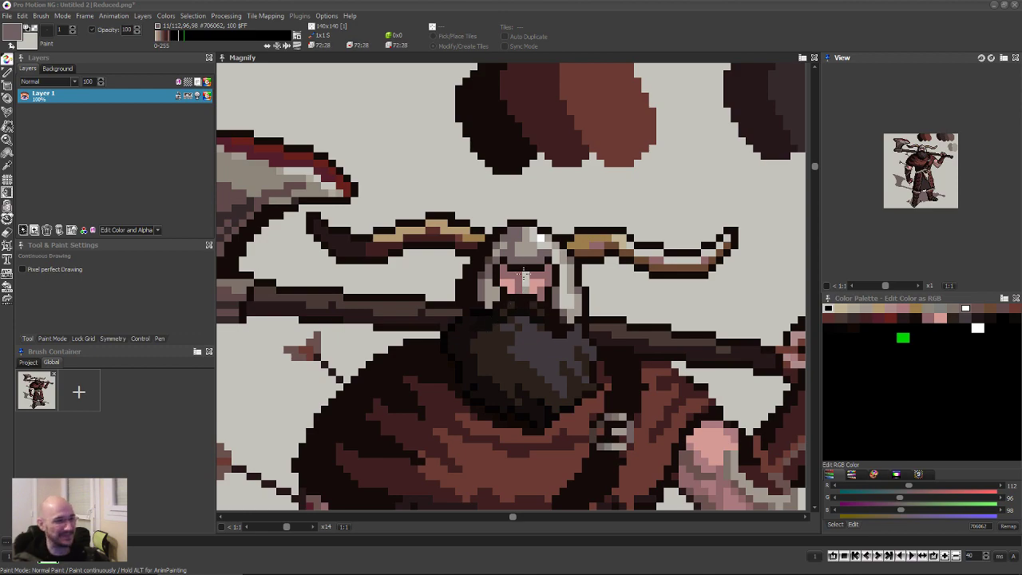
Retouch the helmet's left cheek guard, alternating between #A29A91 and #706062 sampled from the helmet.
scroll(471, 386, down, 3)
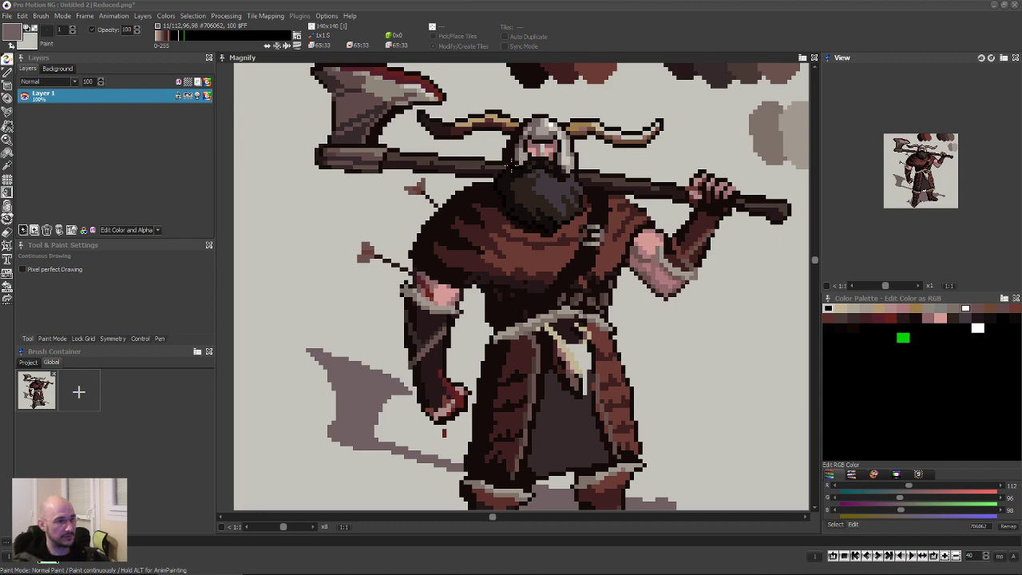
scroll(512, 165, up, 1)
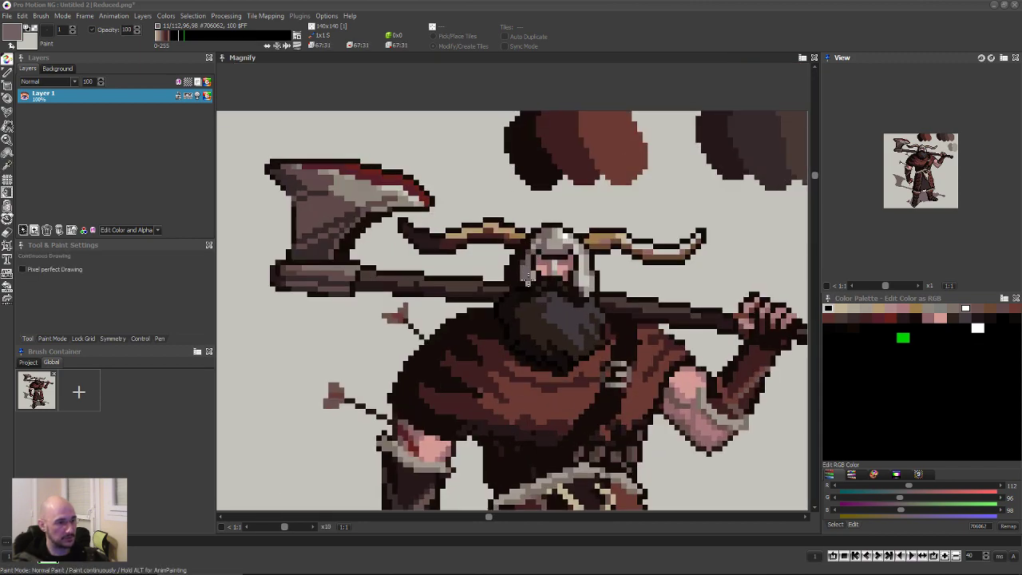
right_click(527, 273)
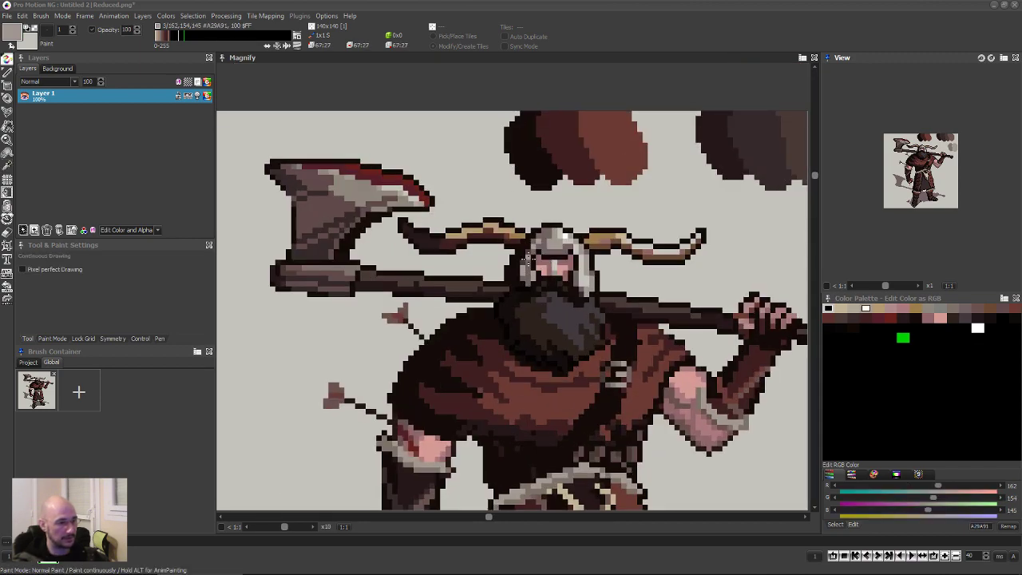
right_click(524, 253)
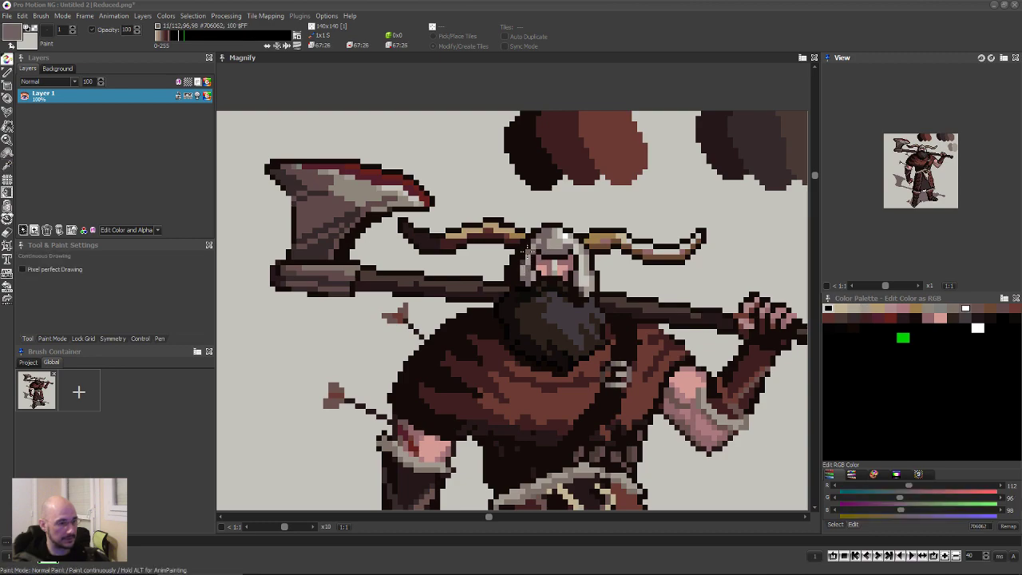
right_click(526, 258)
Sample #6A524F and darken the pixels around the Viking's left-hand eye, just below the helmet's brow.
scroll(526, 258, down, 1)
scroll(519, 287, down, 2)
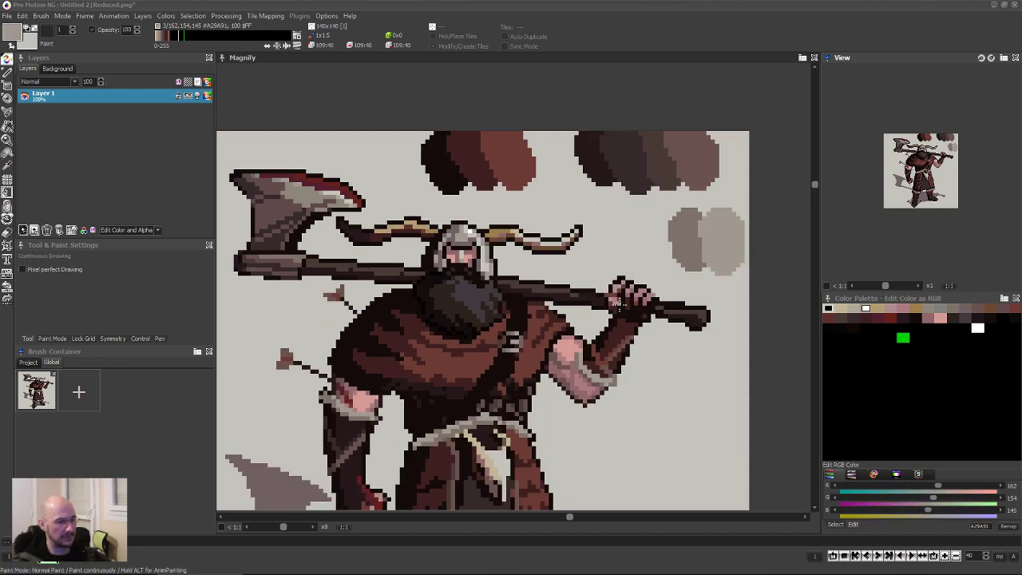
scroll(517, 299, down, 2)
scroll(470, 295, up, 1)
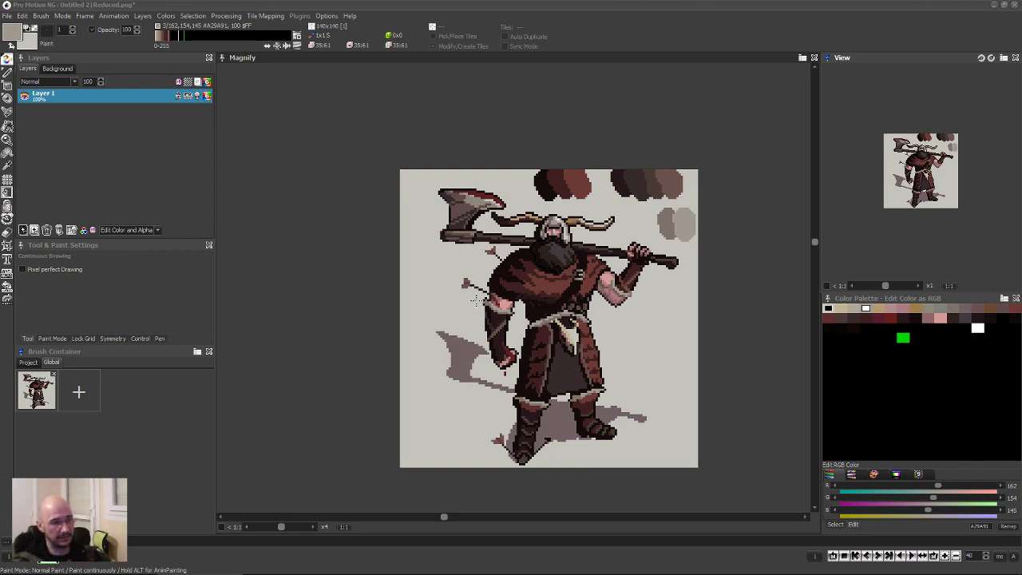
scroll(530, 258, up, 3)
scroll(529, 258, up, 3)
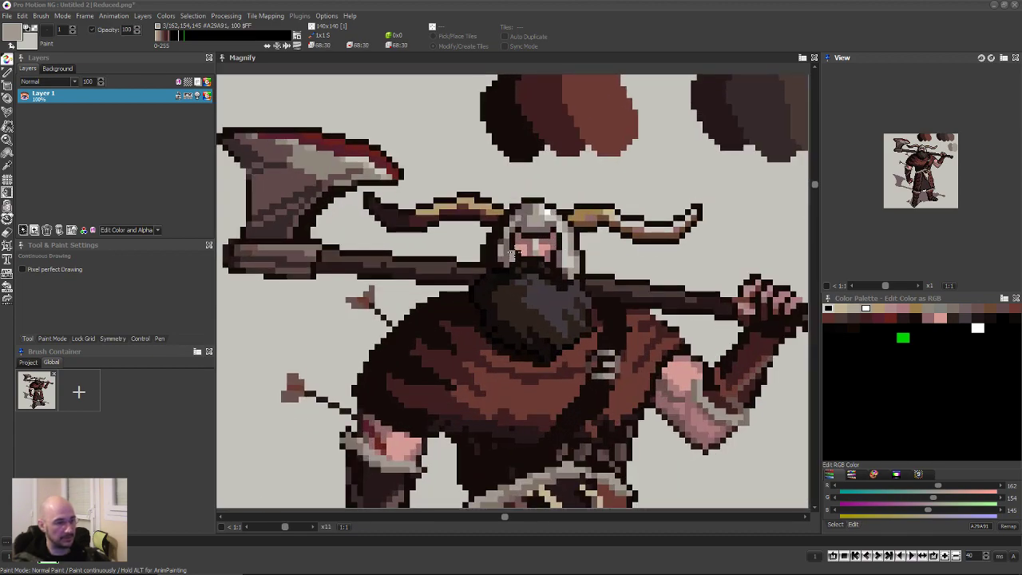
scroll(511, 254, up, 2)
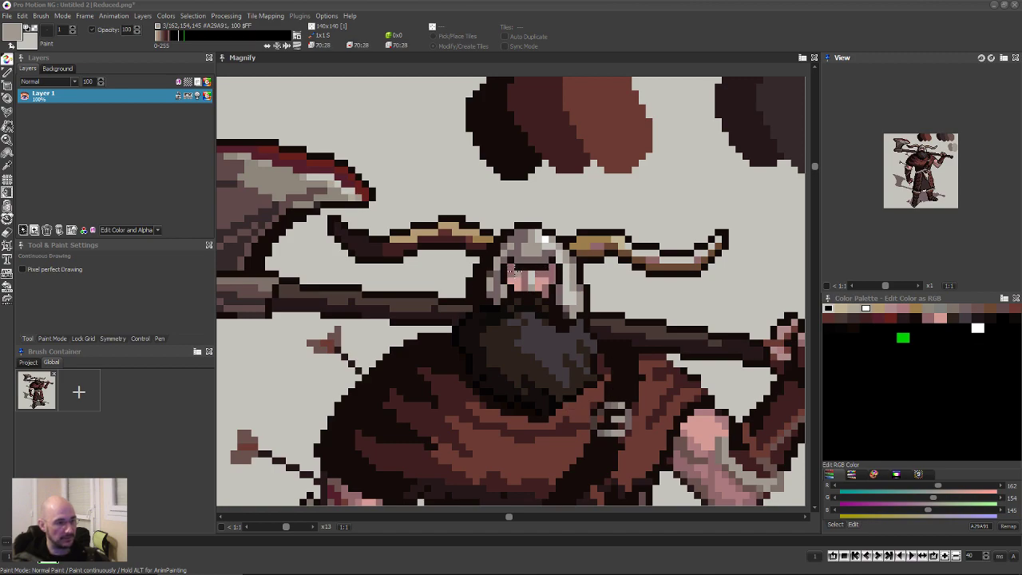
key(comma)
click(700, 451)
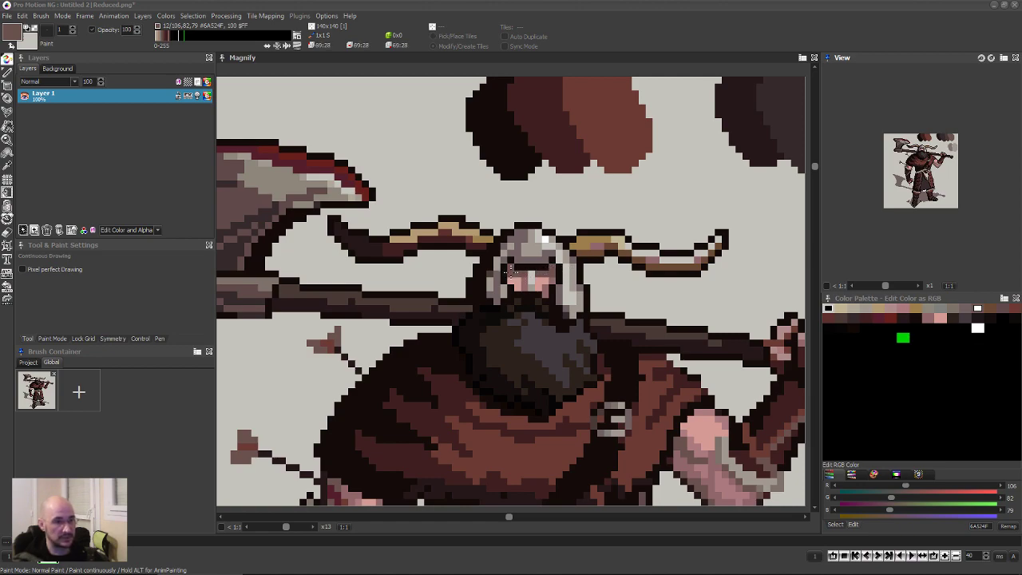
Place a light #C4C2BC pixel in the Viking's left-hand eye.
scroll(510, 272, down, 3)
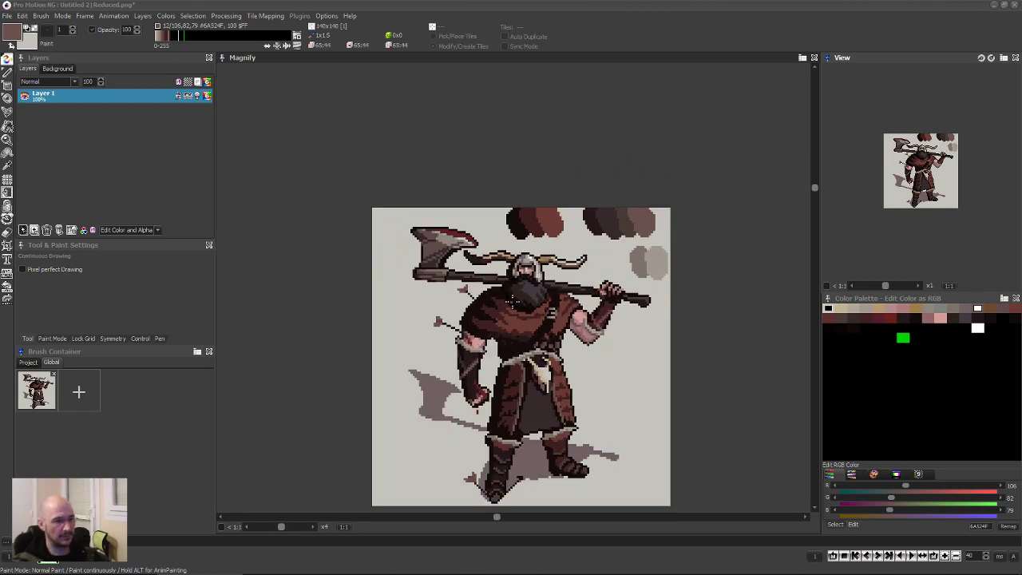
scroll(533, 270, up, 4)
click(517, 248)
click(519, 281)
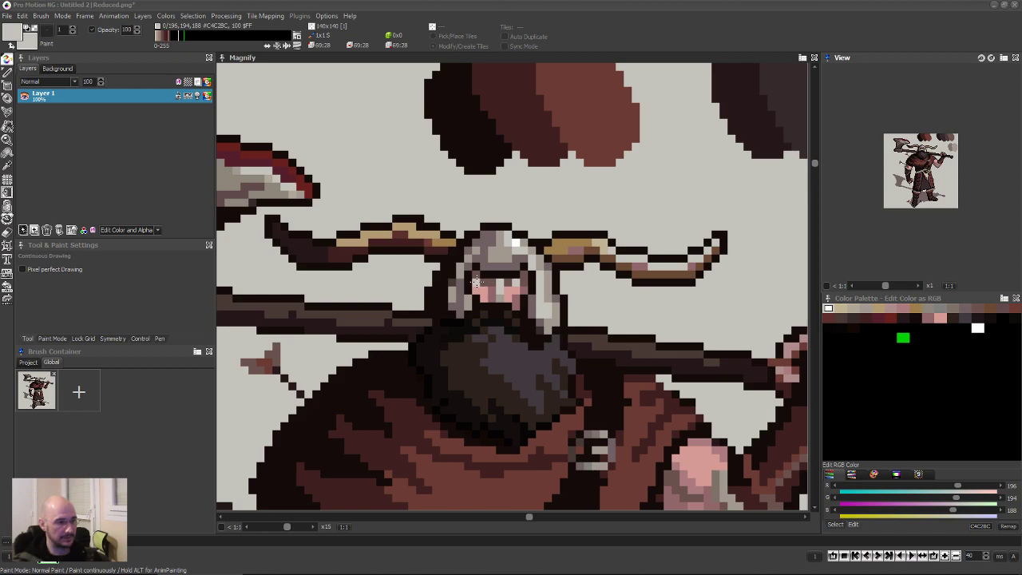
Choose grey #A29A91 from the palette as the painting colour and review the whole figure.
scroll(518, 288, down, 5)
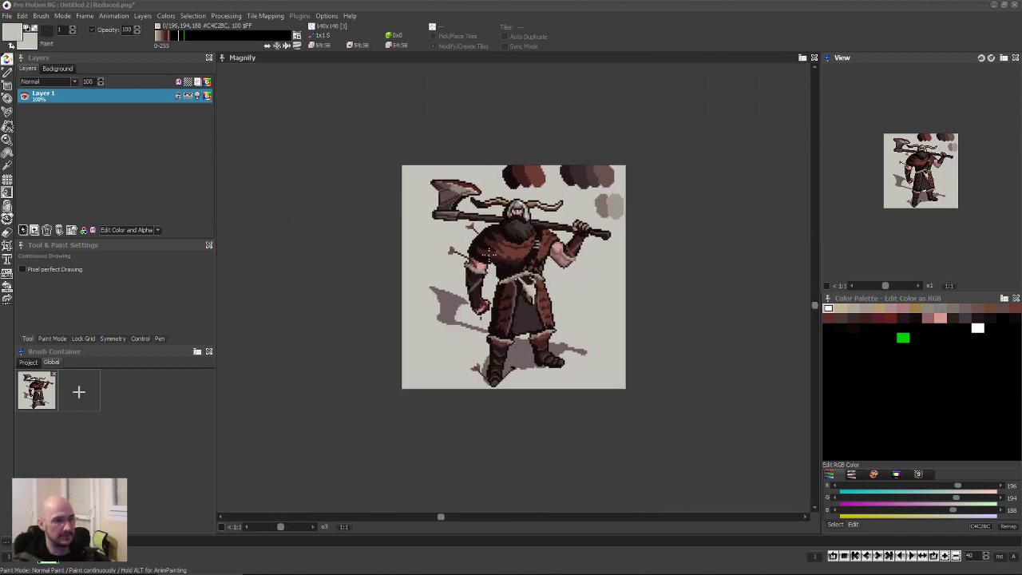
scroll(488, 252, up, 4)
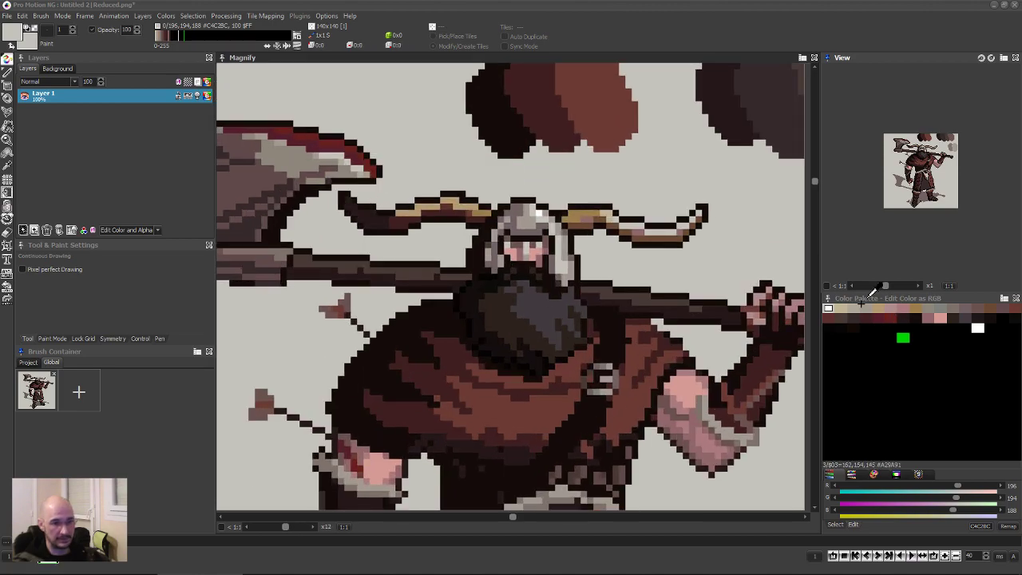
click(865, 308)
scroll(539, 252, down, 3)
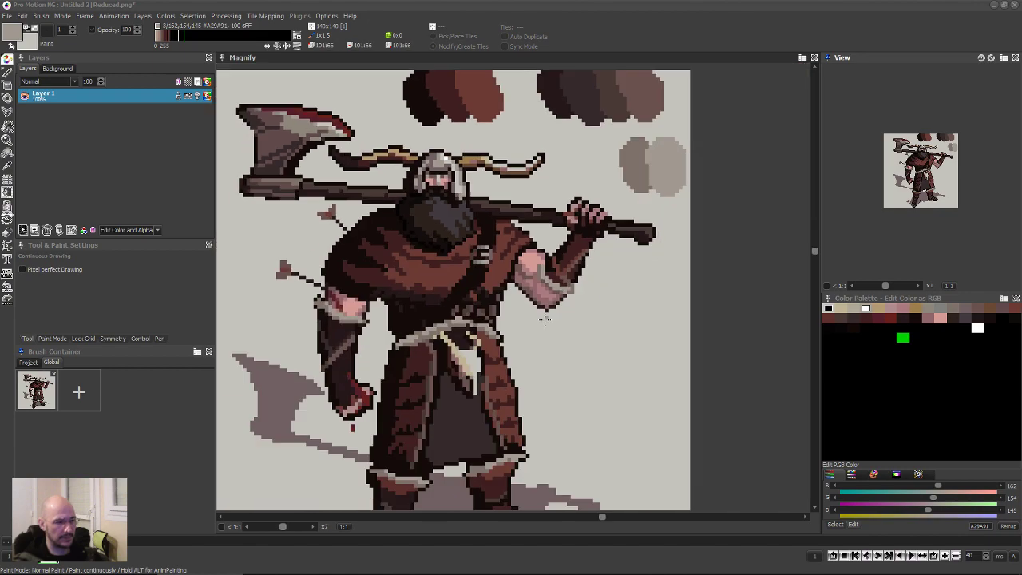
scroll(546, 320, down, 3)
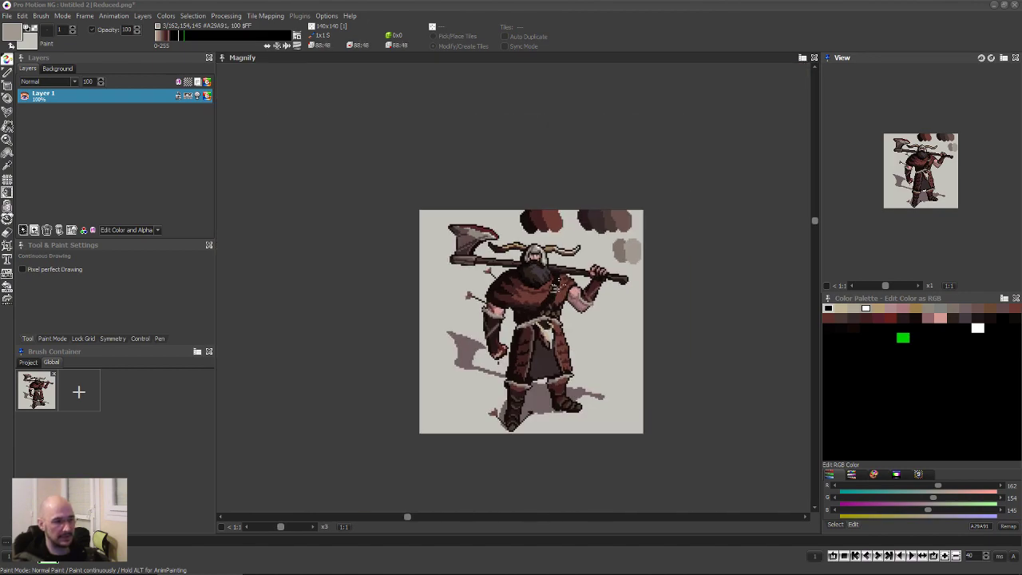
Examine the Viking's helmet, beard and overall silhouette at several magnifications, sampling colours #6A524F and #A29A91.
scroll(557, 267, up, 5)
key(comma)
click(495, 293)
scroll(488, 310, down, 2)
scroll(548, 354, down, 3)
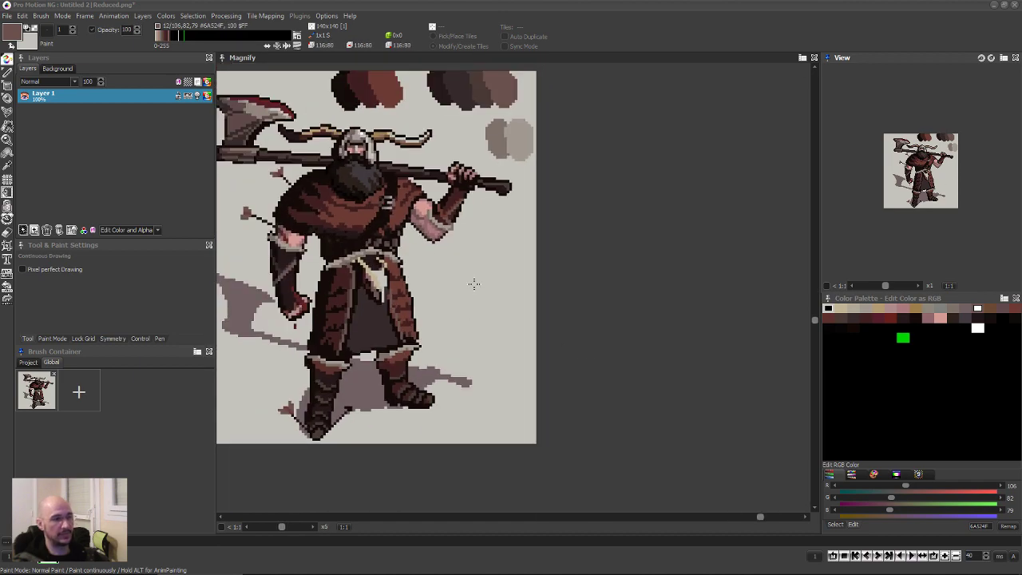
scroll(477, 292, down, 2)
drag(403, 318, 448, 318)
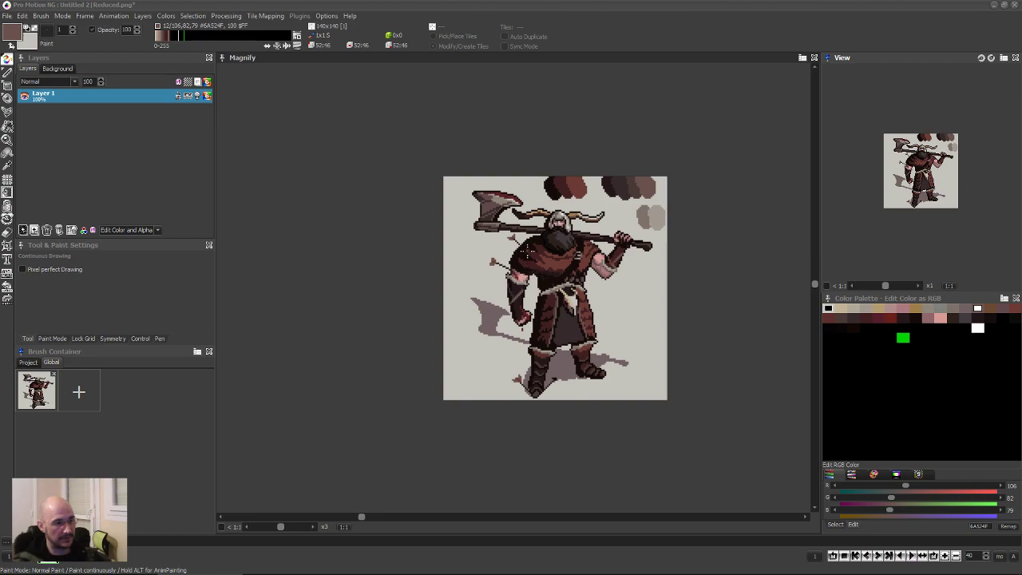
scroll(546, 231, up, 4)
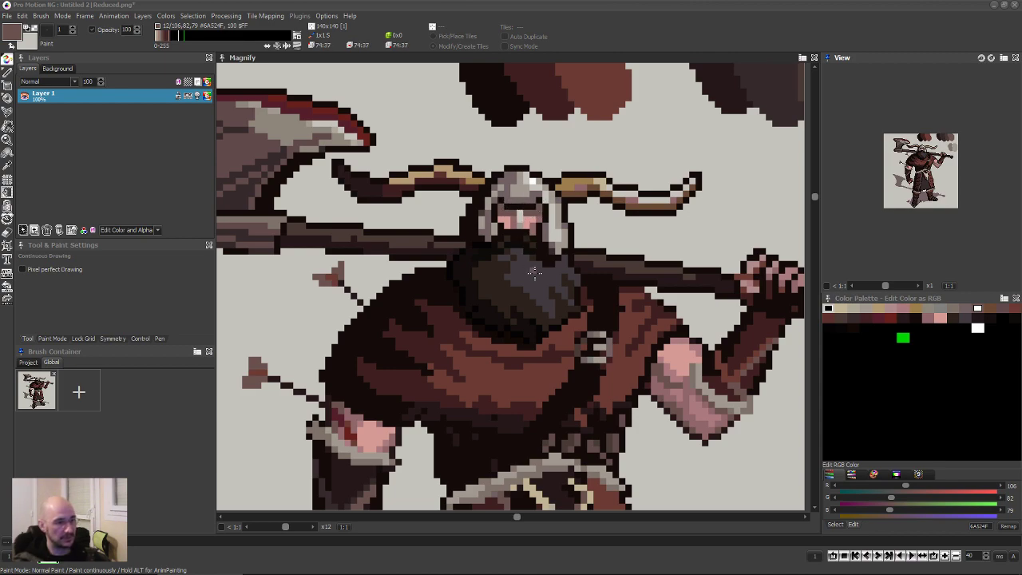
key(comma)
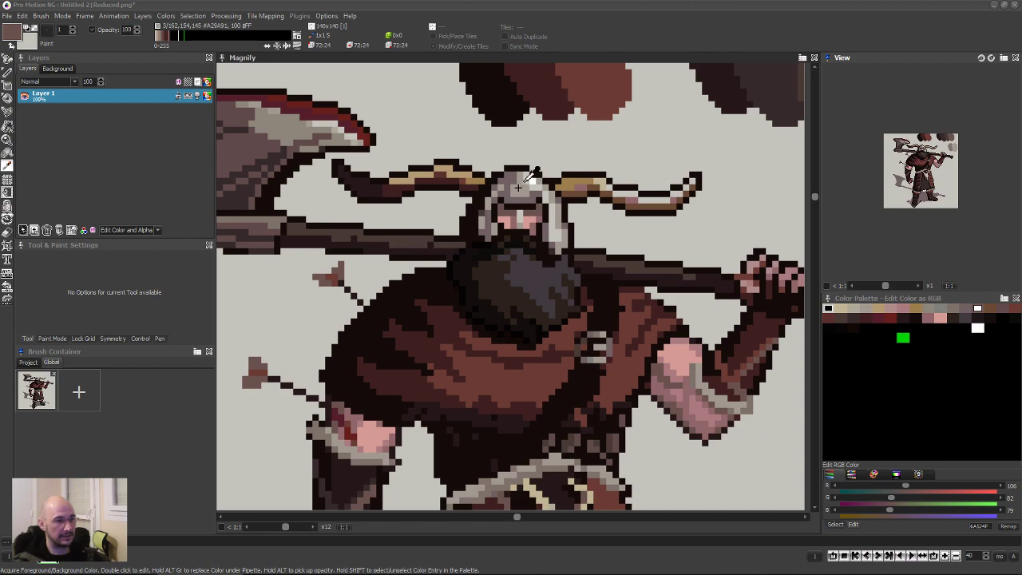
click(521, 190)
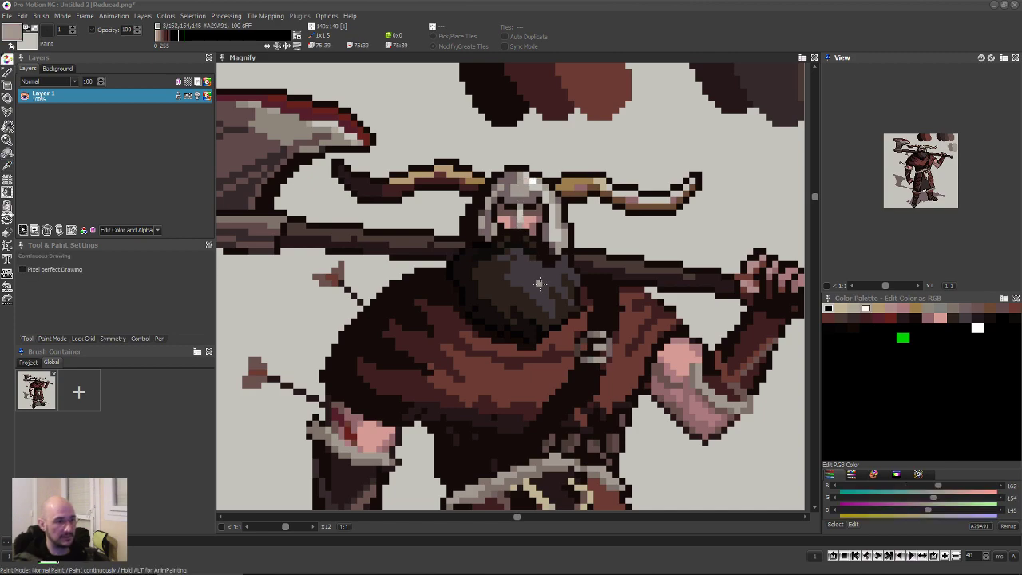
scroll(459, 319, down, 3)
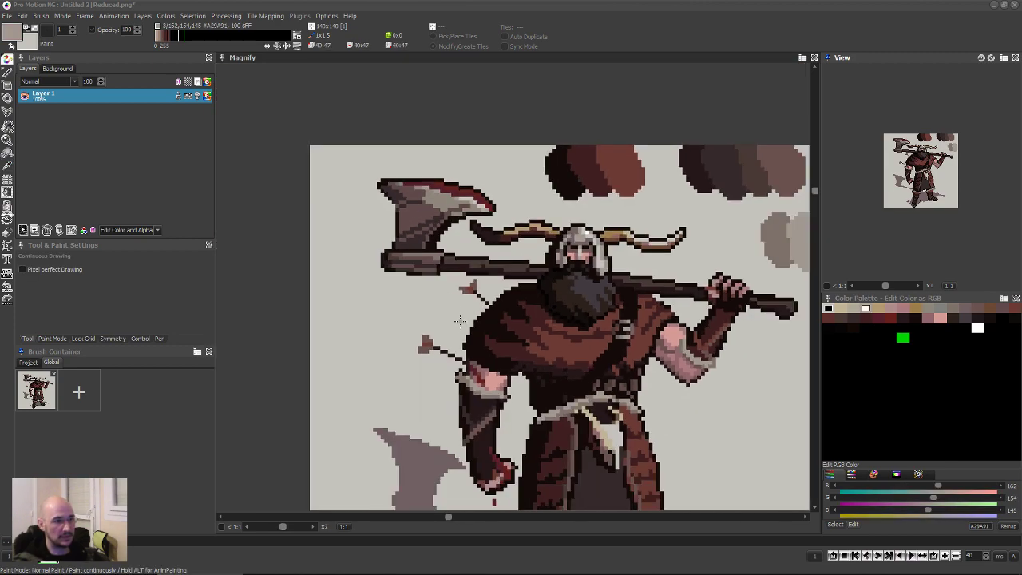
scroll(459, 323, down, 1)
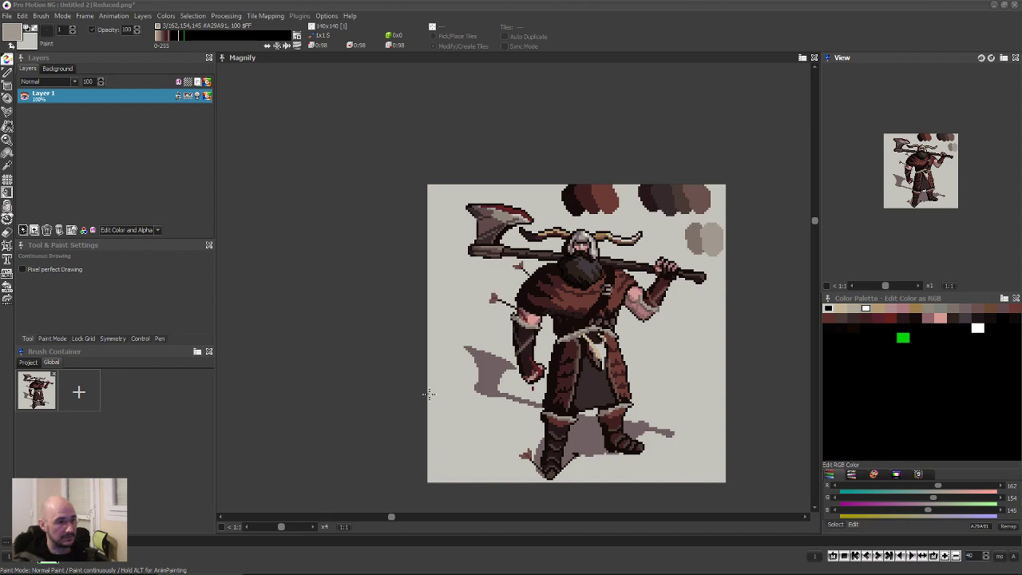
scroll(520, 379, up, 3)
scroll(598, 281, down, 3)
scroll(479, 279, up, 1)
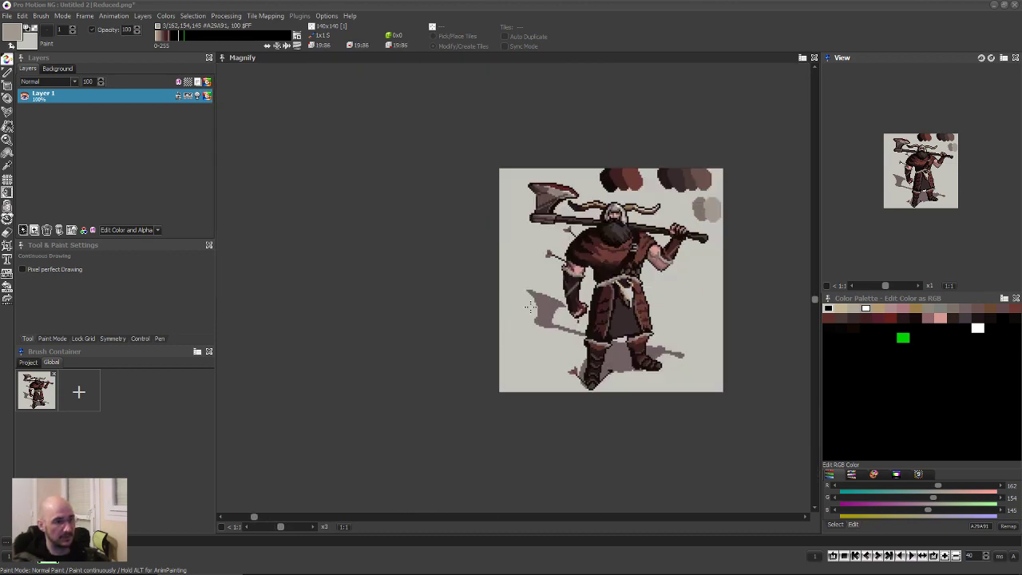
scroll(530, 306, up, 3)
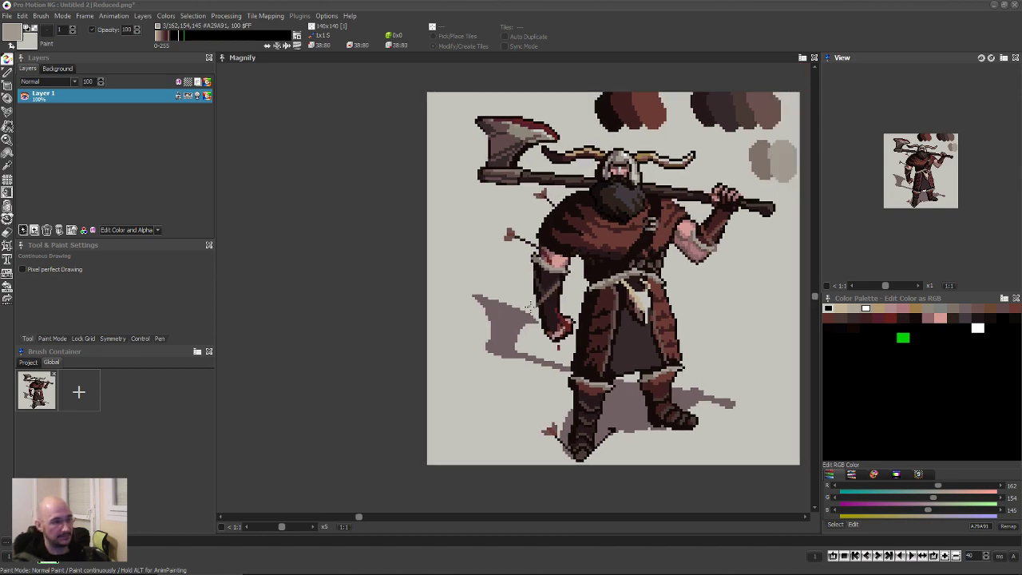
key(Up)
key(Right)
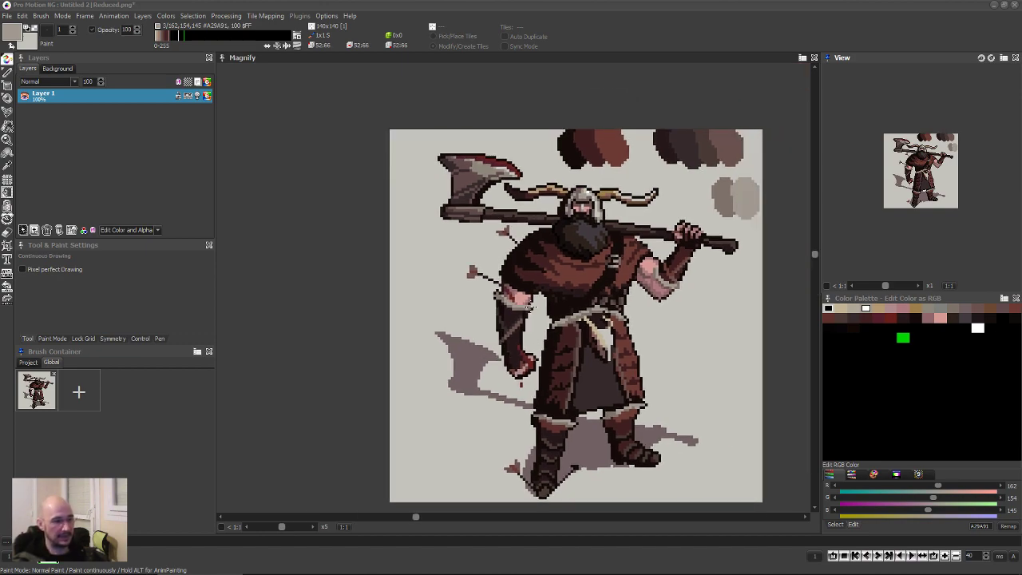
key(Down)
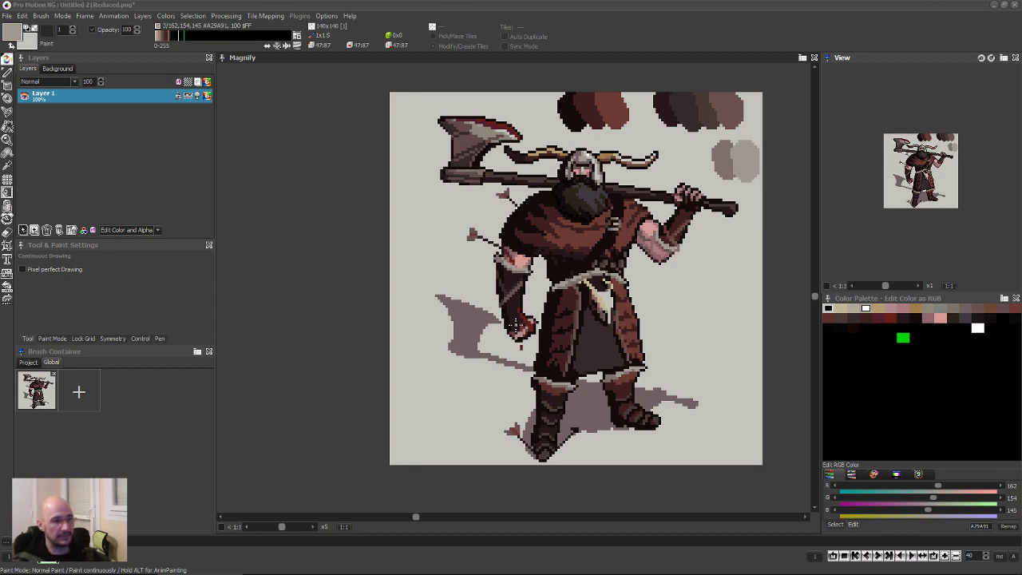
Save the image, add a new single image layer above Layer 1, and leave Layer 1 visible.
click(6, 15)
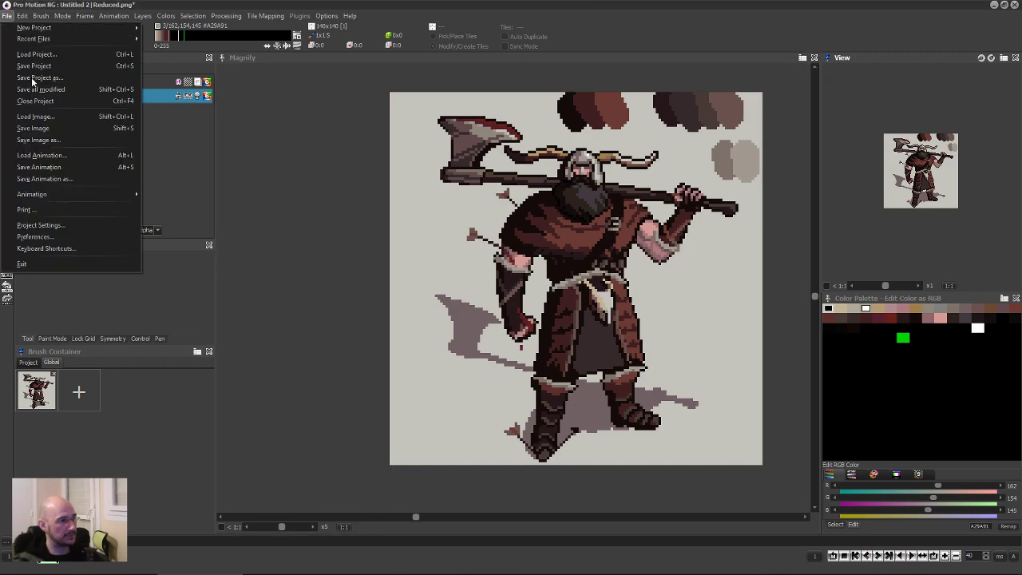
click(58, 129)
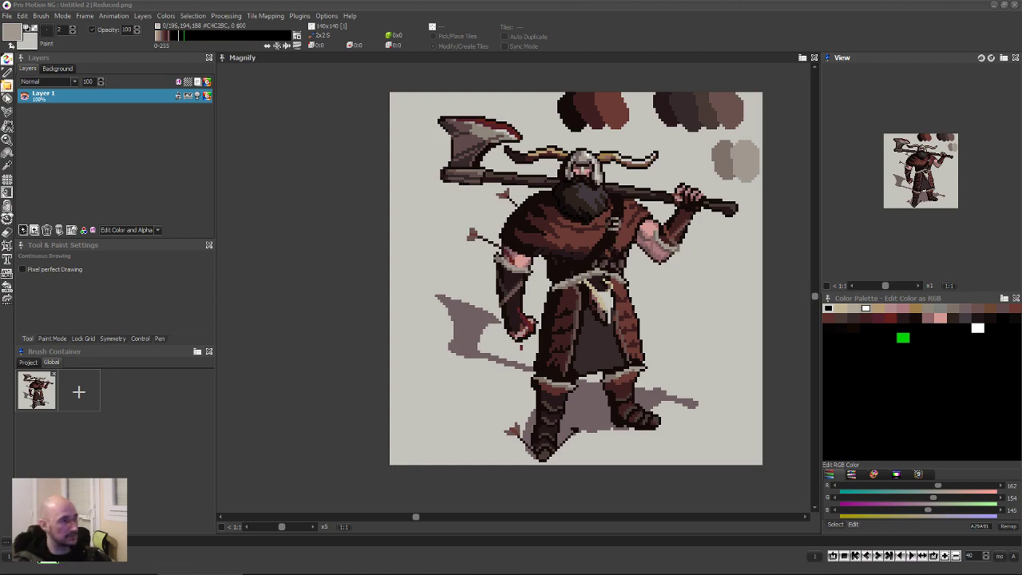
click(33, 230)
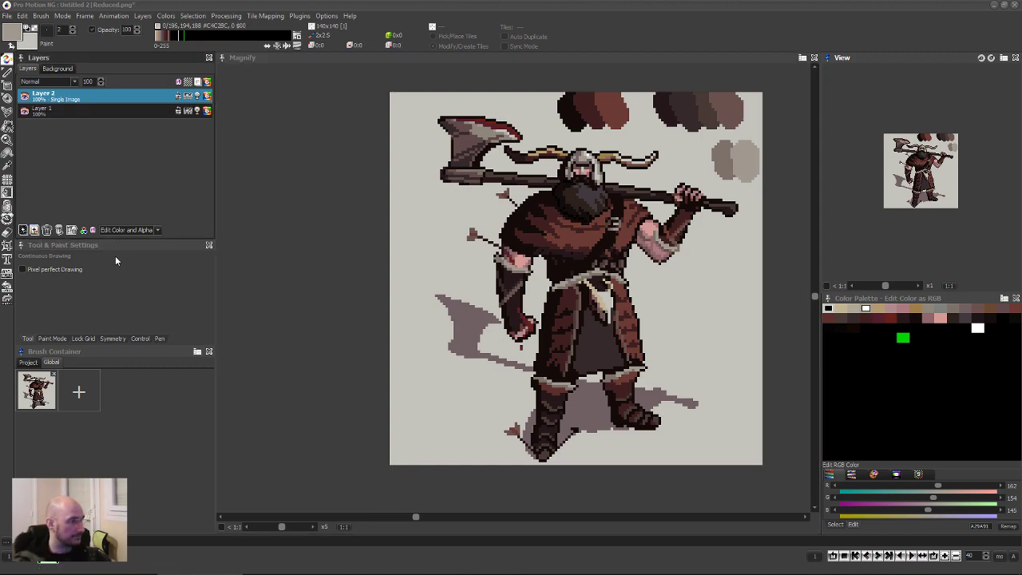
click(24, 111)
click(25, 111)
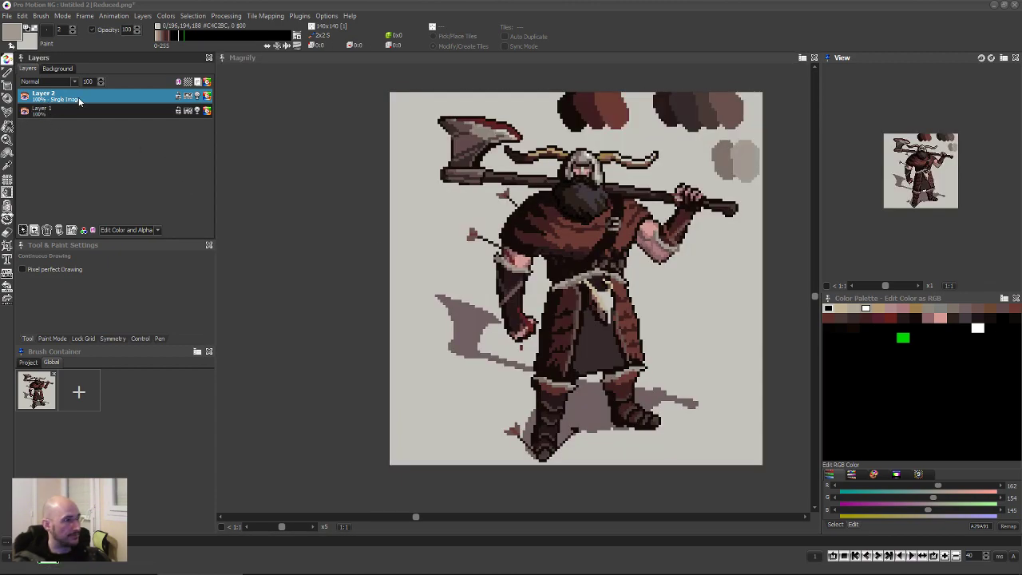
Choose green #00D500, reduce the brush size to 1, and draw a curved guide stroke from the beard down the chest.
click(902, 337)
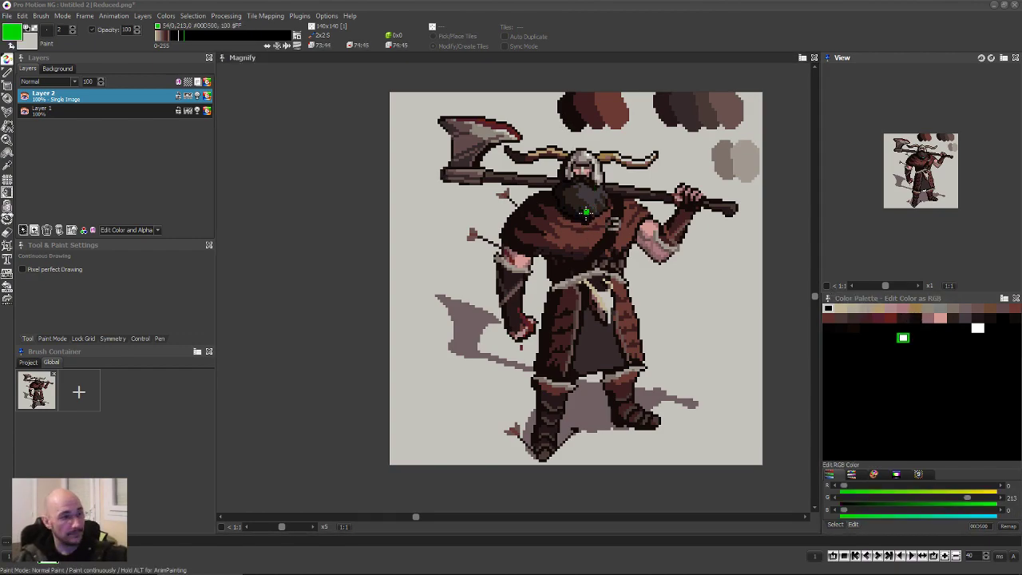
drag(583, 198, 602, 254)
key(ctrl+z)
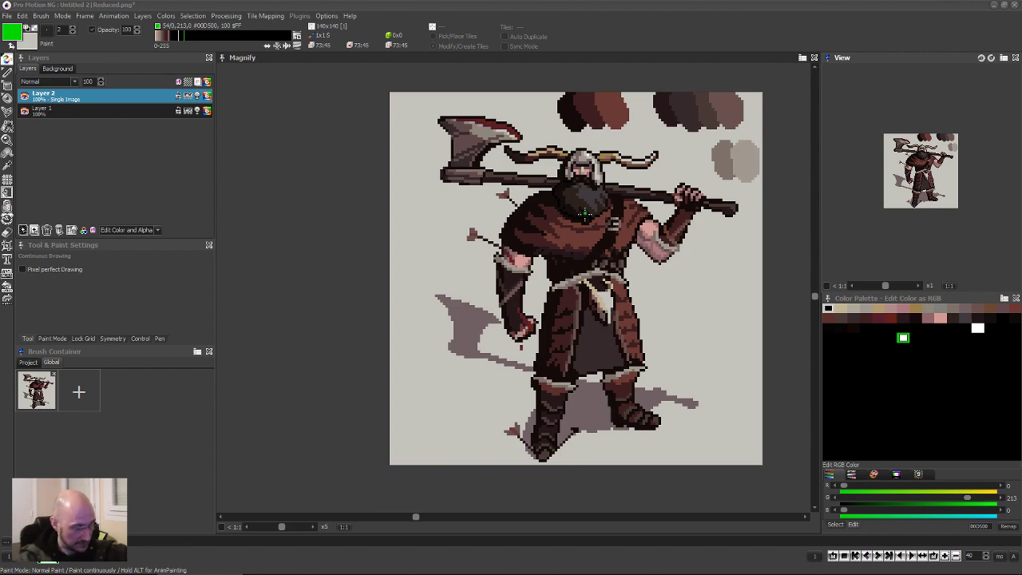
key(minus)
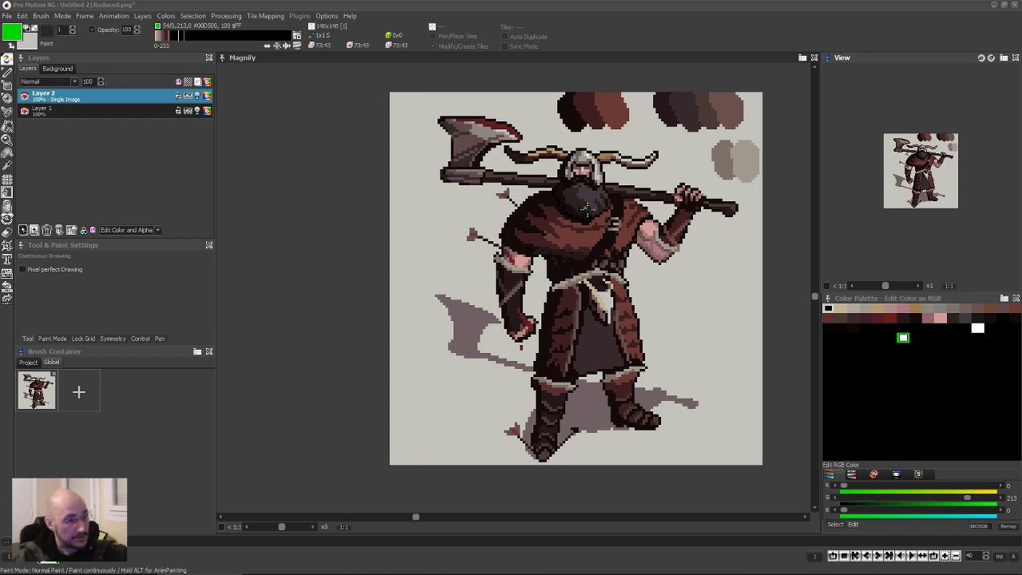
drag(583, 195, 597, 260)
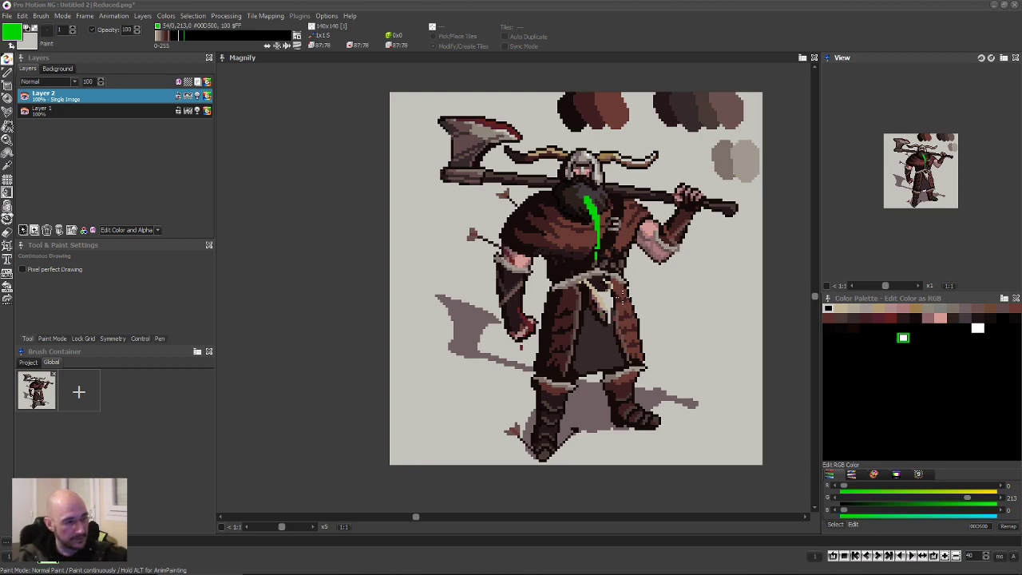
Try green guide strokes along the coat's right-hand flap and down the leg below it, and undo them.
drag(616, 286, 629, 349)
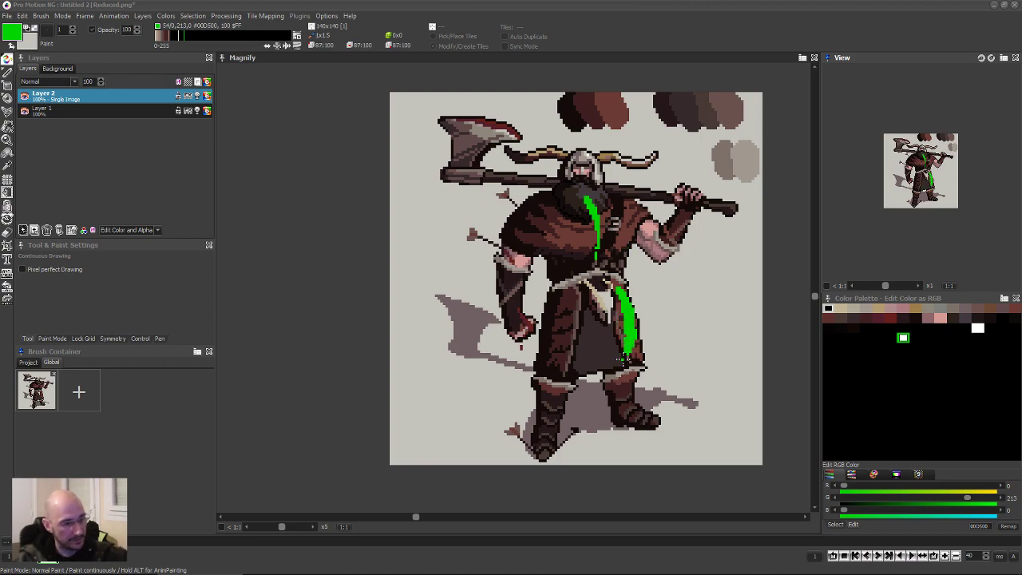
mouse_move(626, 352)
mouse_down()
mouse_move(623, 403)
mouse_move(610, 381)
mouse_up()
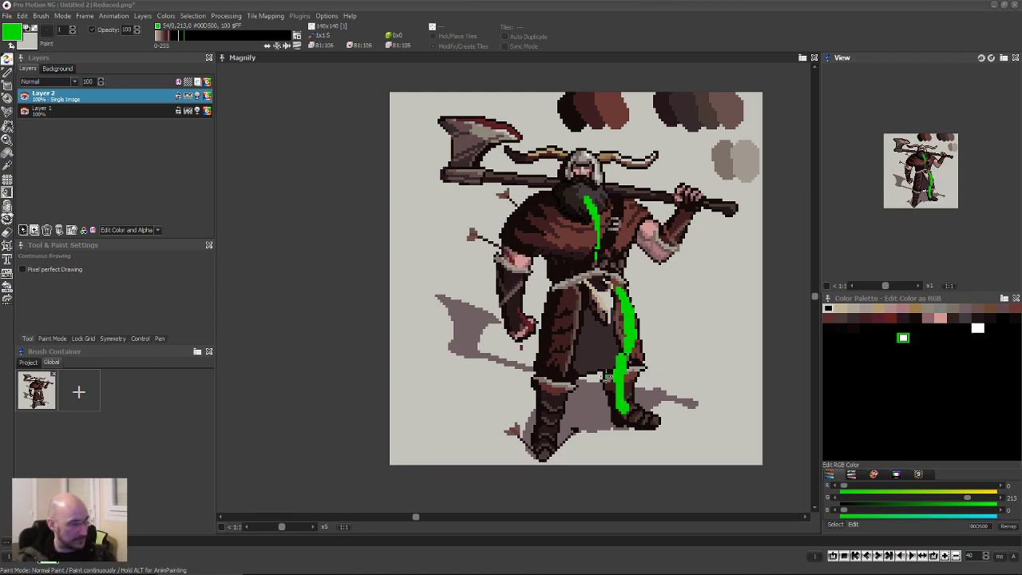
key(ctrl+z)
key(ctrl+z)
key(ctrl+z)
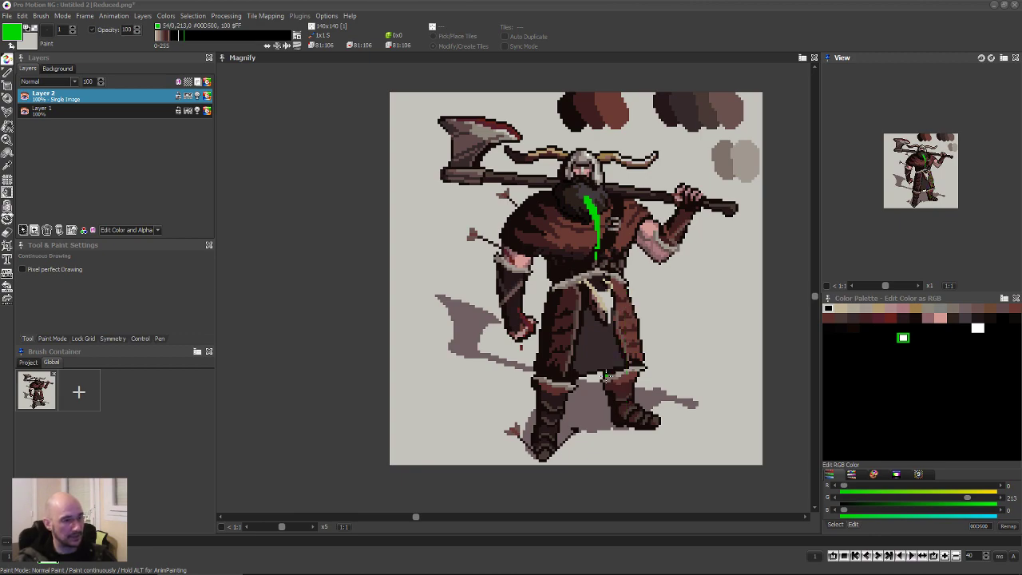
drag(651, 347, 651, 346)
key(ctrl+z)
Try shortening the coat's right-hand flap above the boot, outlining its hem in #140C0A and filling the area beneath with #352A2B.
scroll(654, 396, up, 3)
scroll(641, 340, down, 3)
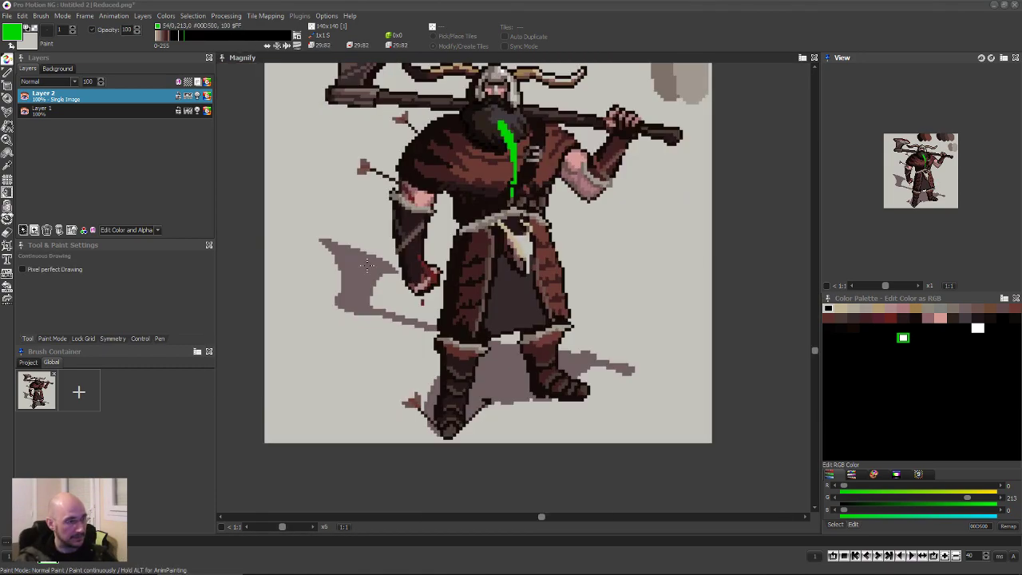
scroll(522, 297, up, 3)
key(plus)
key(plus)
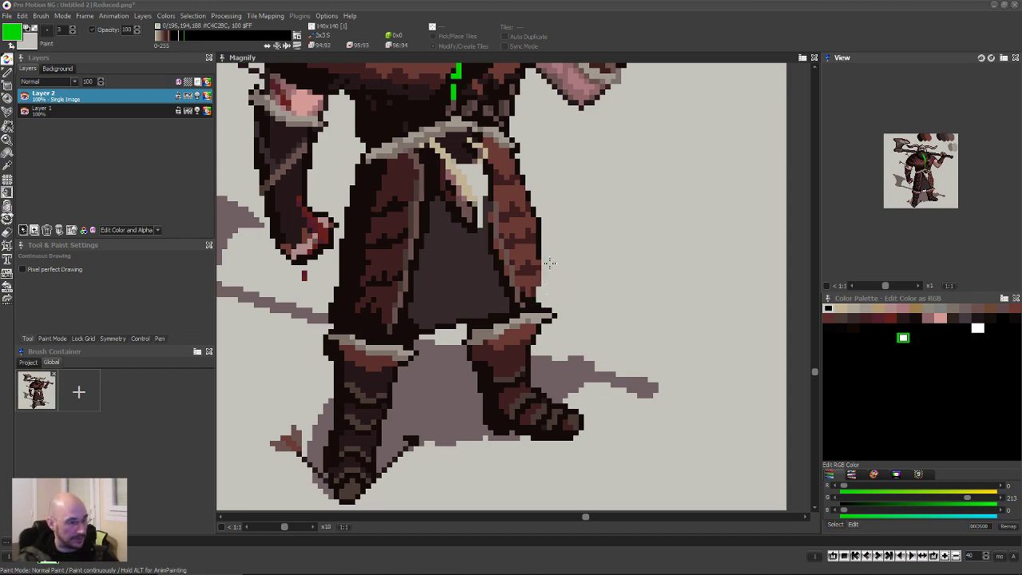
key(comma)
click(493, 245)
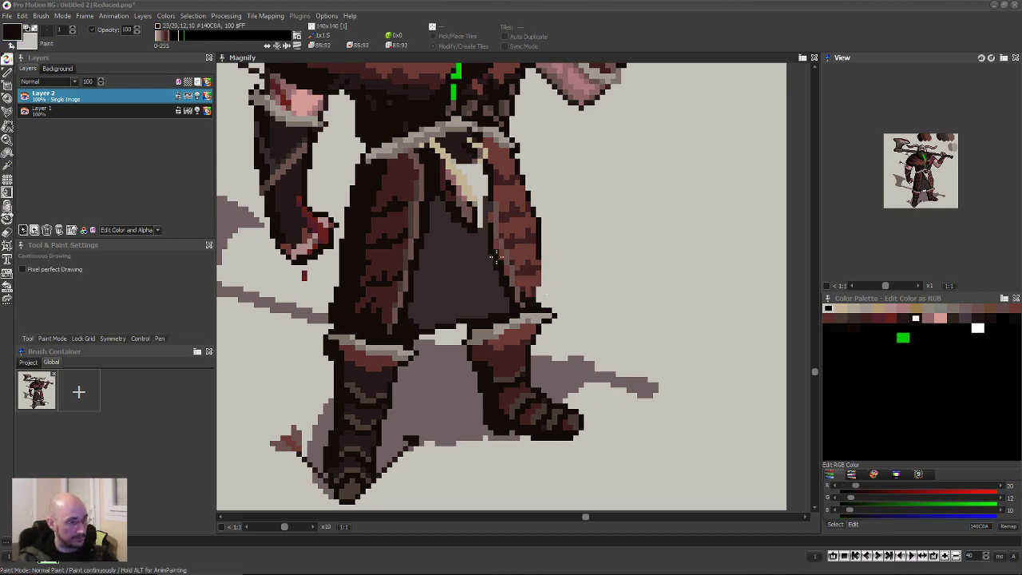
drag(516, 293, 535, 286)
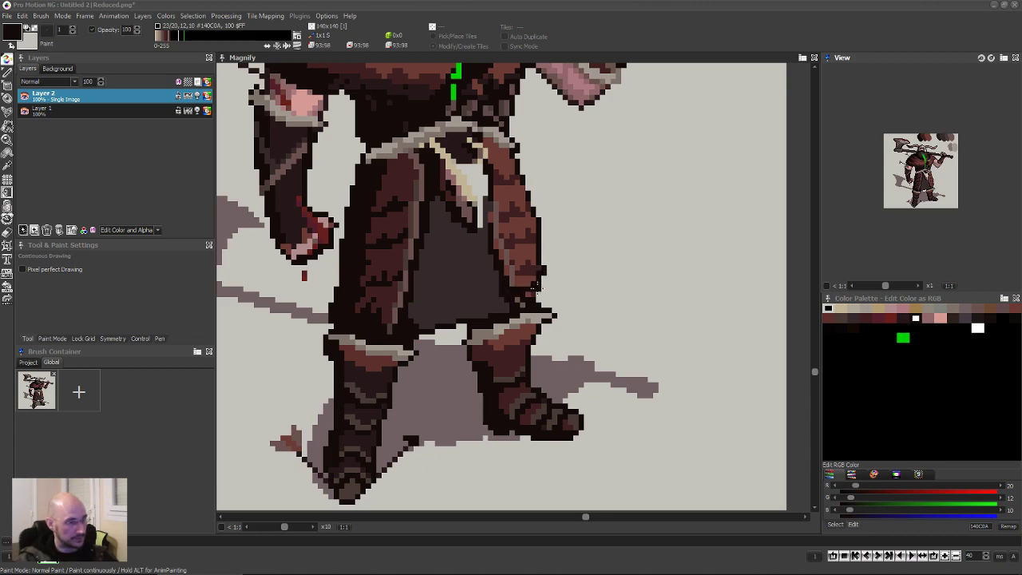
key(comma)
click(476, 276)
mouse_move(523, 300)
mouse_down()
mouse_move(506, 300)
mouse_move(525, 296)
mouse_up()
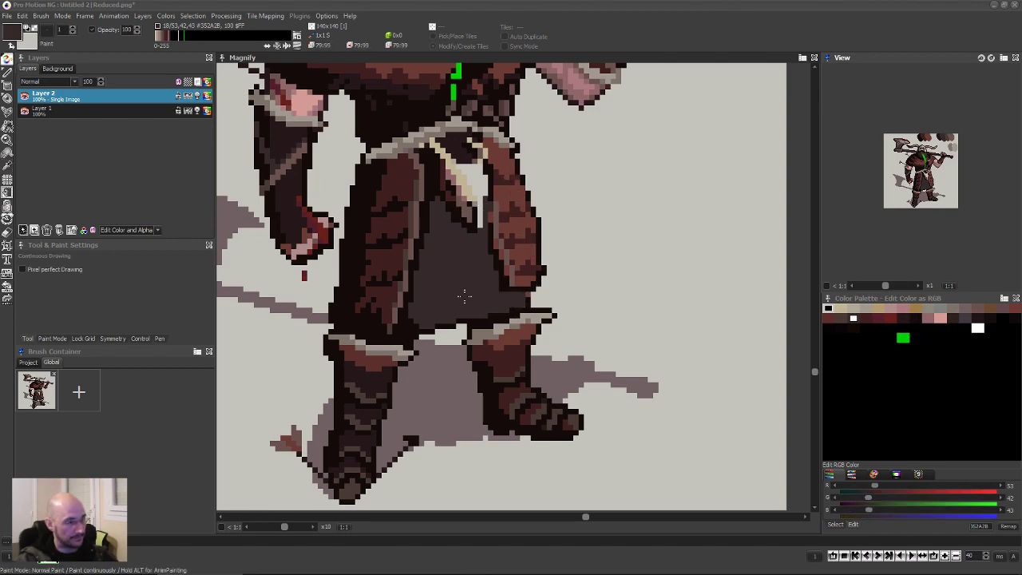
Assess the shortened right-hand coat flap with #140C0A as the painting colour, and undo its changes.
key(m)
key(comma)
key(m)
key(m)
key(m)
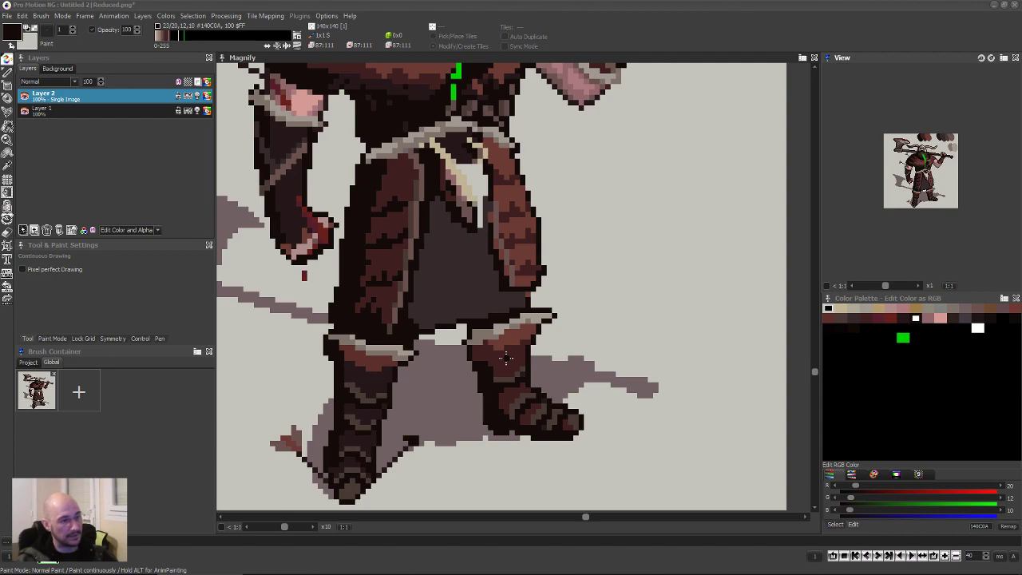
key(m)
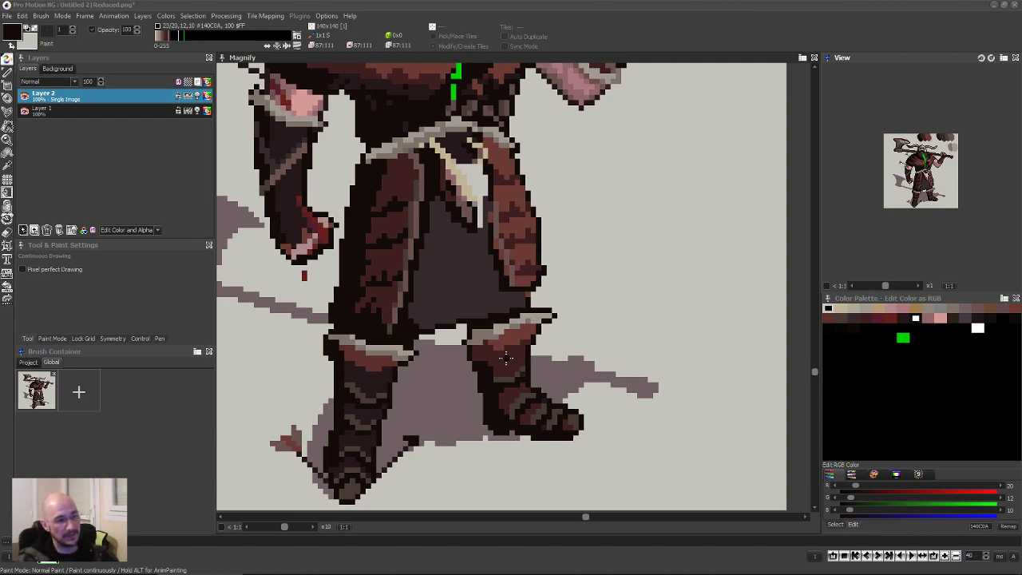
key(m)
key(m)
key(m)
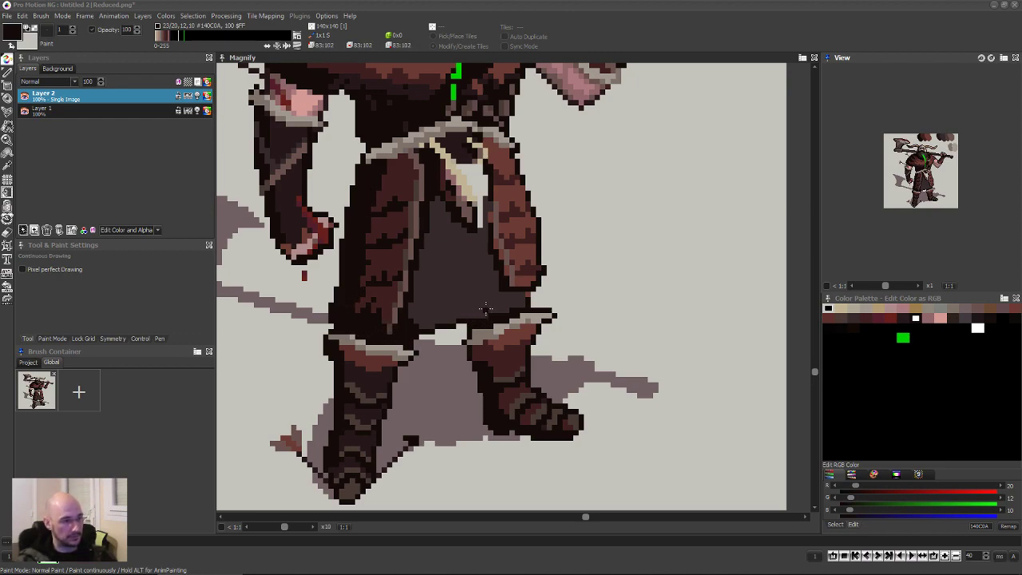
key(ctrl+z)
key(ctrl+z)
key(ctrl+z)
key(ctrl+z)
key(ctrl+z)
key(ctrl+z)
key(ctrl+z)
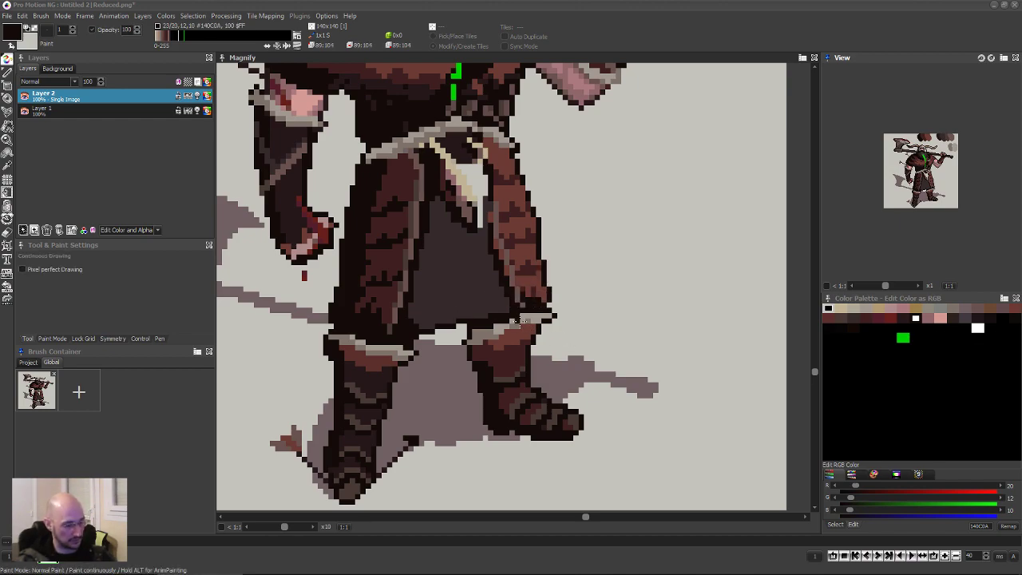
Draw a higher hem line in #140C0A across the dark tunic between the coat flaps, and sample #352A2B from the tunic.
key(comma)
click(491, 315)
mouse_move(502, 284)
mouse_down()
mouse_move(443, 294)
mouse_move(412, 310)
mouse_move(457, 296)
mouse_up()
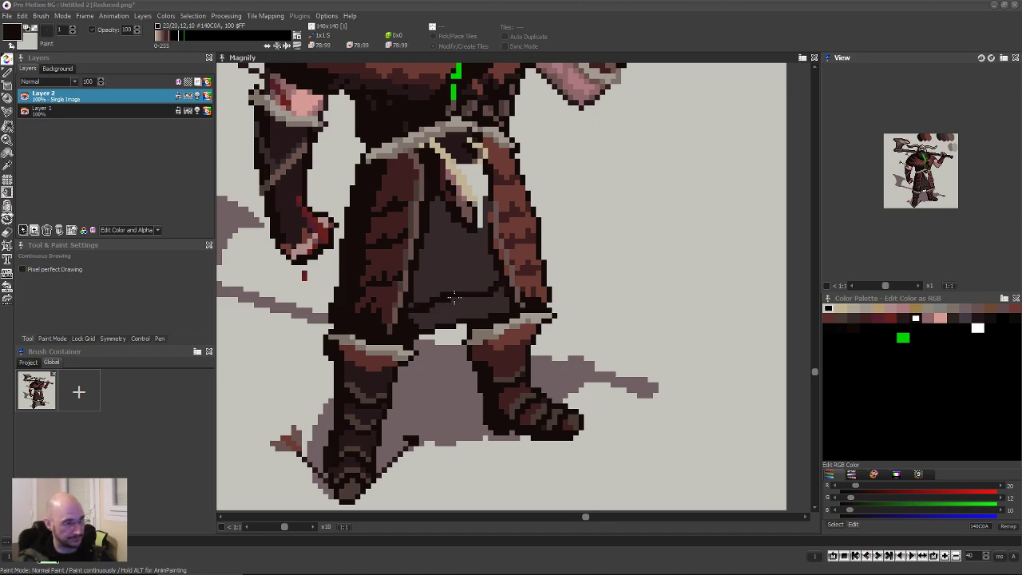
mouse_move(462, 279)
mouse_down()
mouse_move(451, 256)
mouse_move(448, 286)
mouse_move(461, 288)
mouse_move(454, 259)
mouse_move(454, 277)
mouse_move(456, 280)
mouse_up()
key(comma)
click(470, 281)
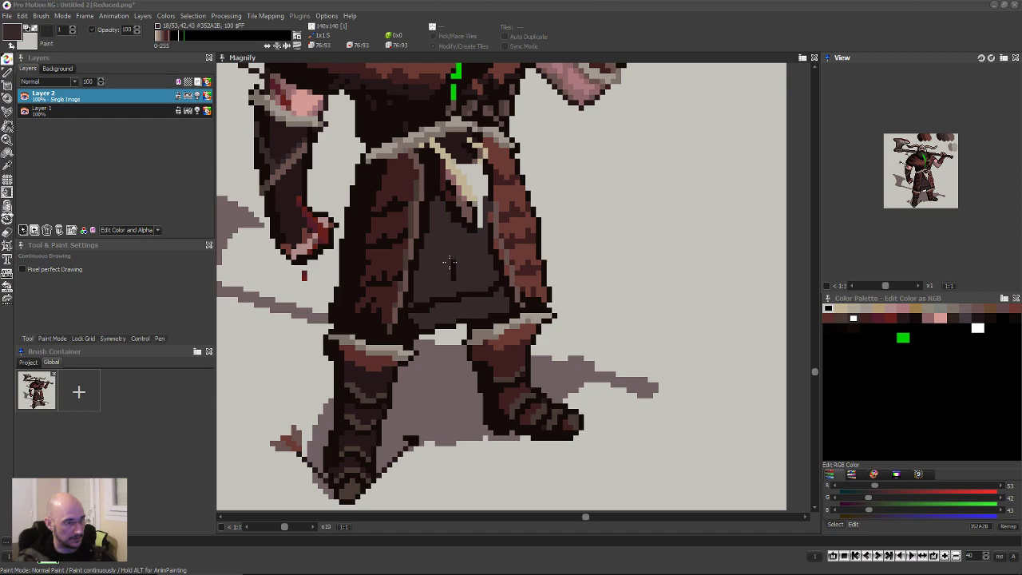
Clear the tunic below the new hem with the light background colour, separating the legs, and sample #140C0A to tidy the edges.
ctrl+click(447, 330)
mouse_move(447, 330)
mouse_down()
mouse_move(459, 301)
mouse_move(462, 330)
mouse_move(456, 303)
mouse_move(451, 330)
mouse_move(412, 335)
mouse_move(419, 318)
mouse_move(437, 313)
mouse_move(428, 326)
mouse_move(461, 298)
mouse_up()
ctrl+click(465, 293)
ctrl+click(457, 294)
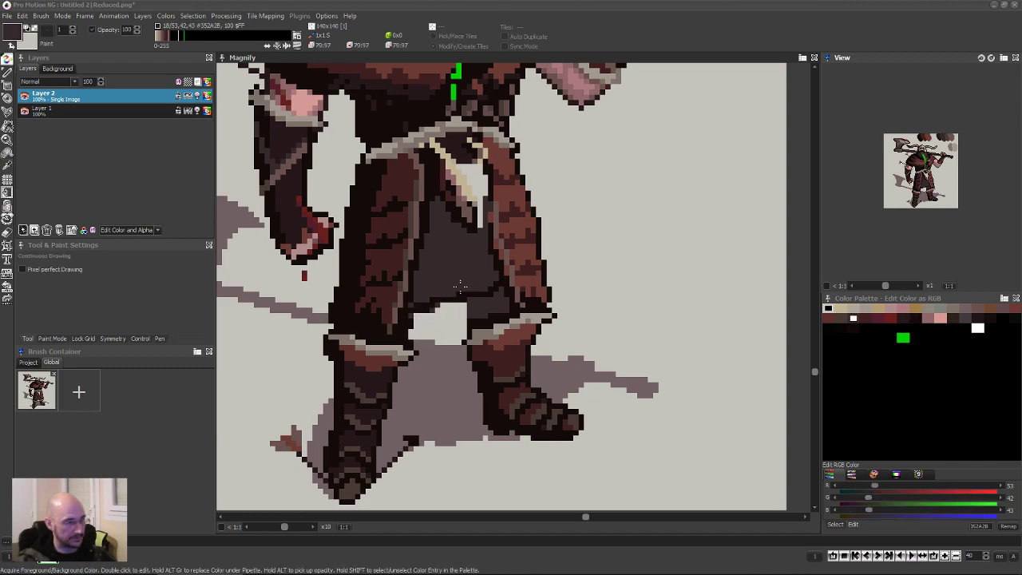
ctrl+click(469, 299)
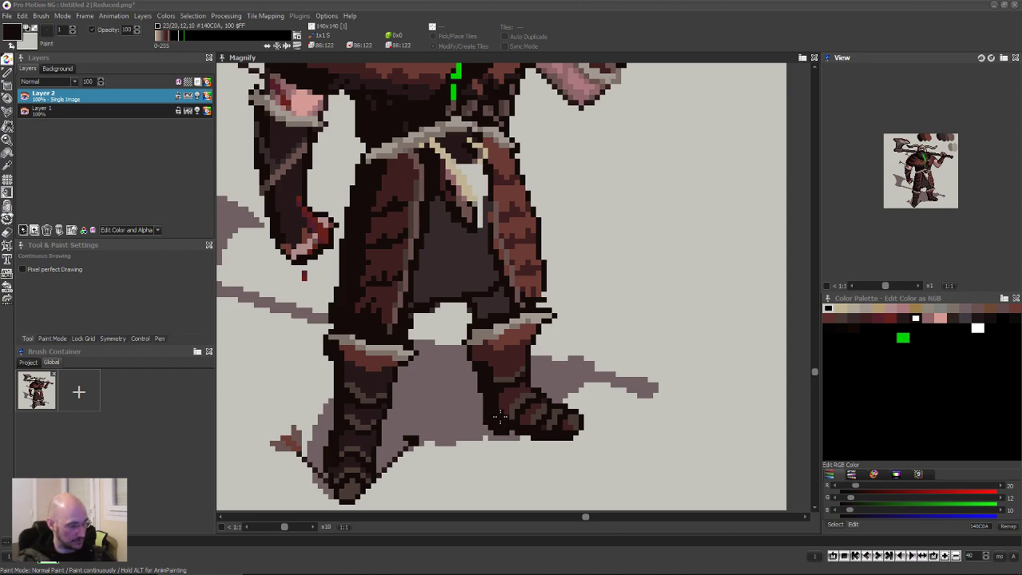
Pick up the right-hand boot's foot from Layer 1 as a brush and stamp it slightly further inward beneath the leg.
key(b)
mouse_move(476, 393)
mouse_down()
mouse_move(653, 461)
mouse_move(593, 434)
mouse_up()
key(b)
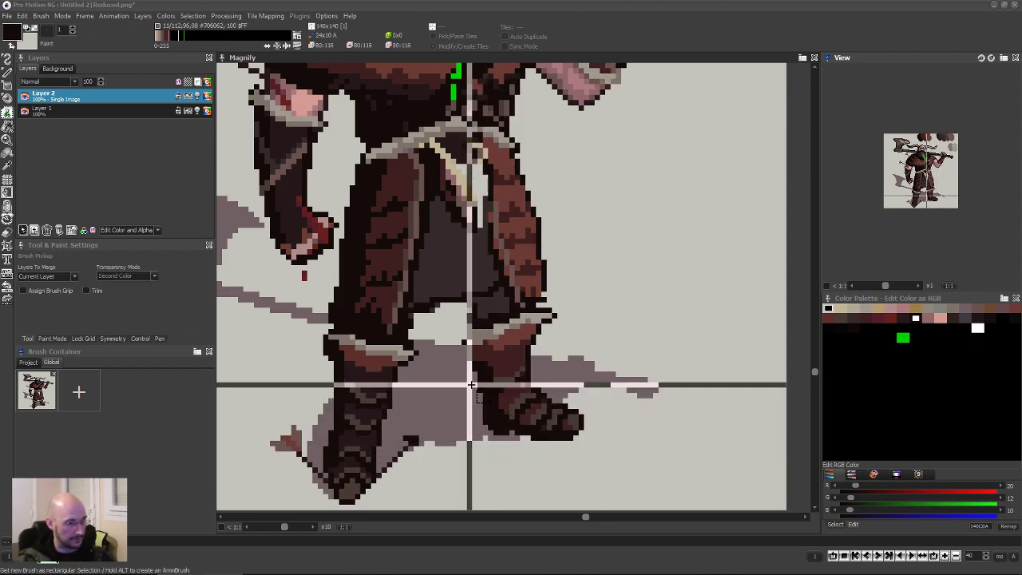
click(92, 109)
mouse_move(465, 406)
mouse_down()
mouse_move(589, 447)
mouse_move(607, 469)
mouse_up()
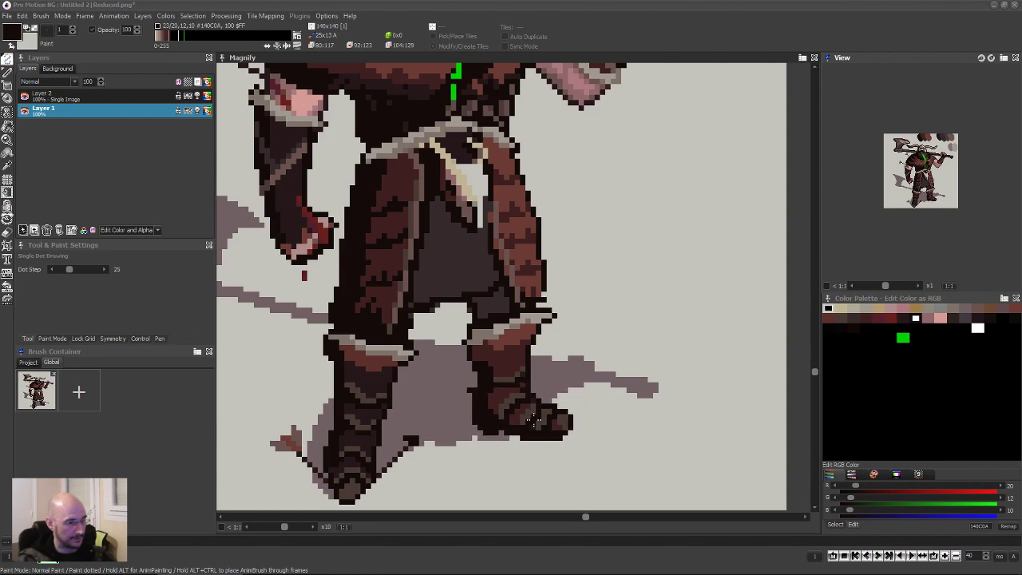
click(533, 419)
Narrow the right-hand boot's ankle and shin by painting over its outer edge with the ground shadow colour #706062.
key(comma)
click(538, 386)
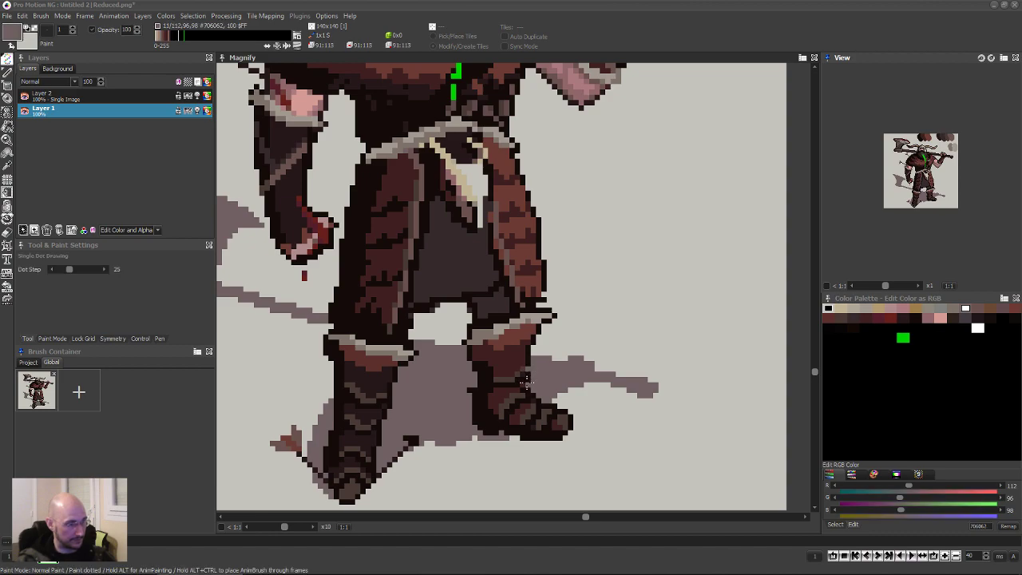
key(f)
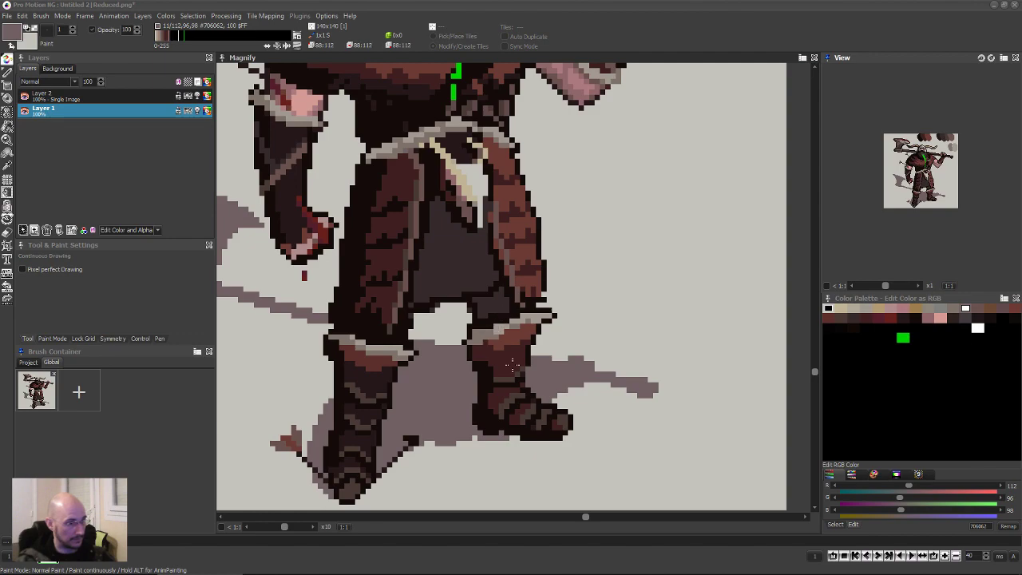
scroll(580, 408, down, 1)
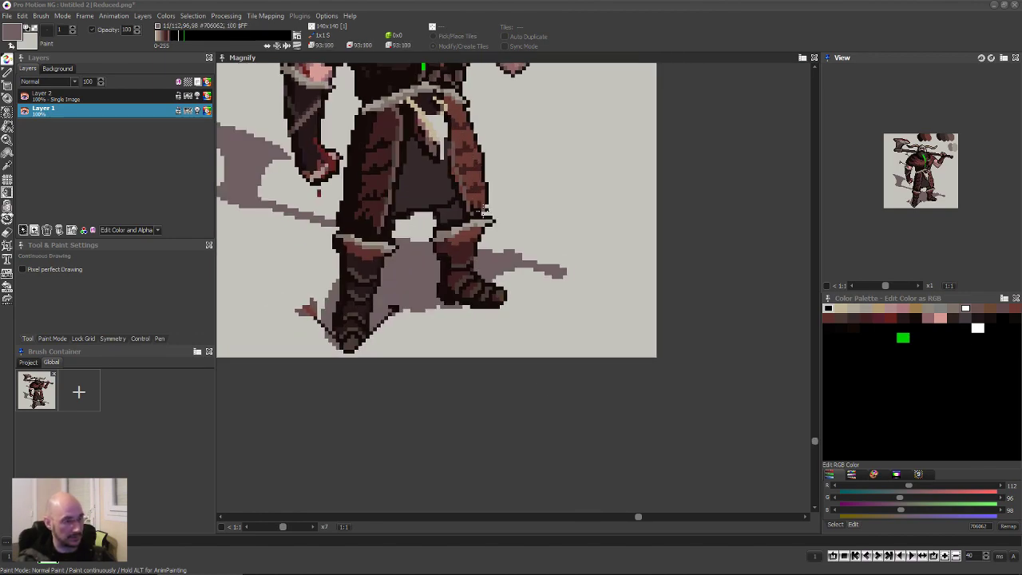
scroll(440, 298, up, 2)
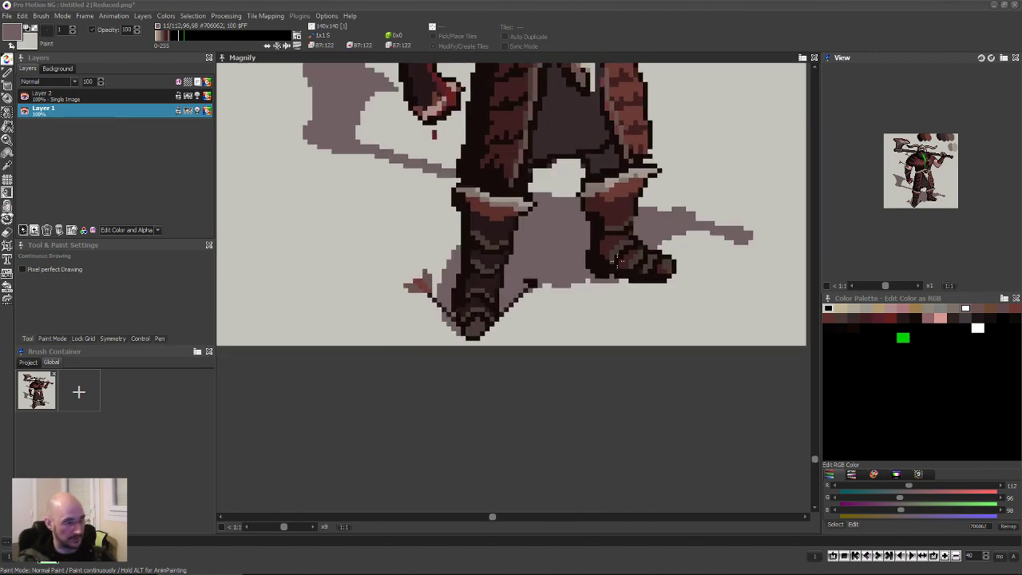
scroll(573, 267, up, 2)
key(comma)
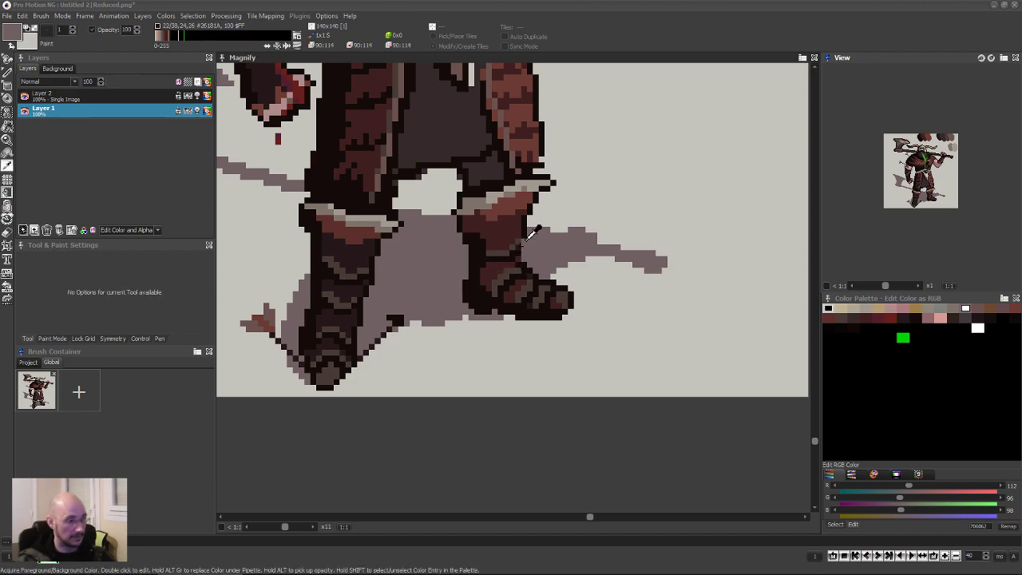
click(526, 241)
click(523, 233)
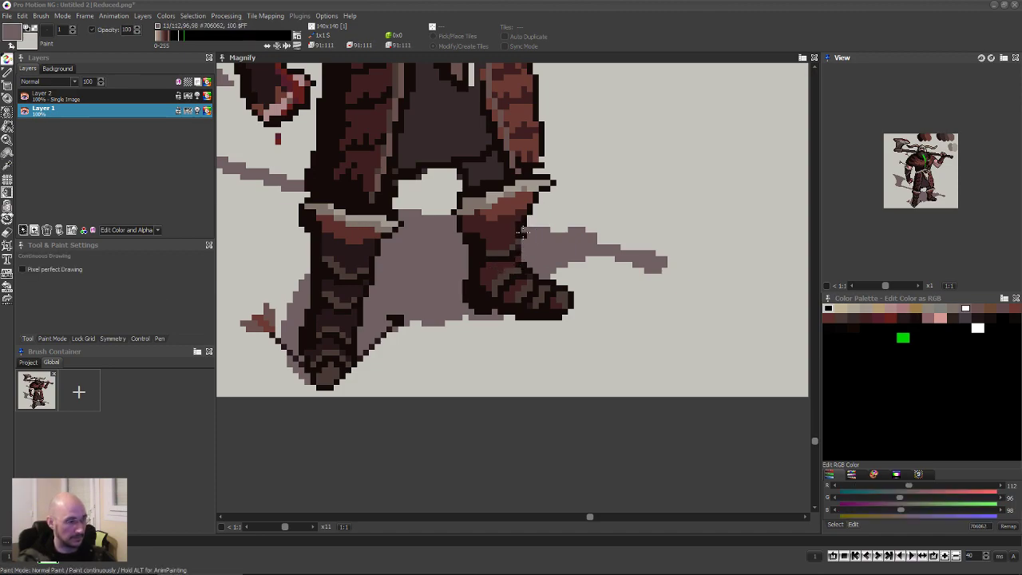
Sample #3F2021 from the right-hand boot and touch up the shading around its ankle and heel.
key(p)
click(497, 270)
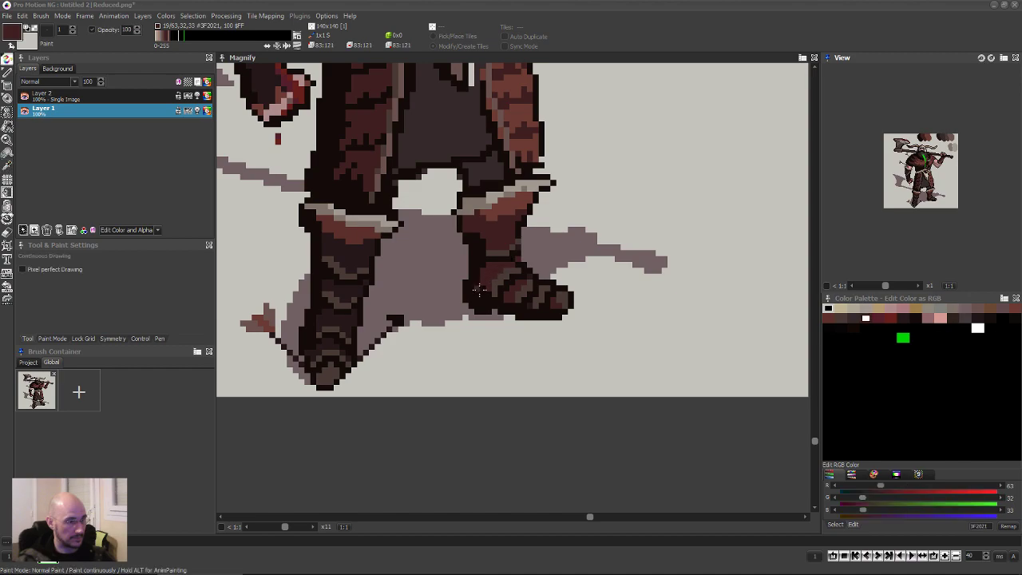
key(Up)
key(Up)
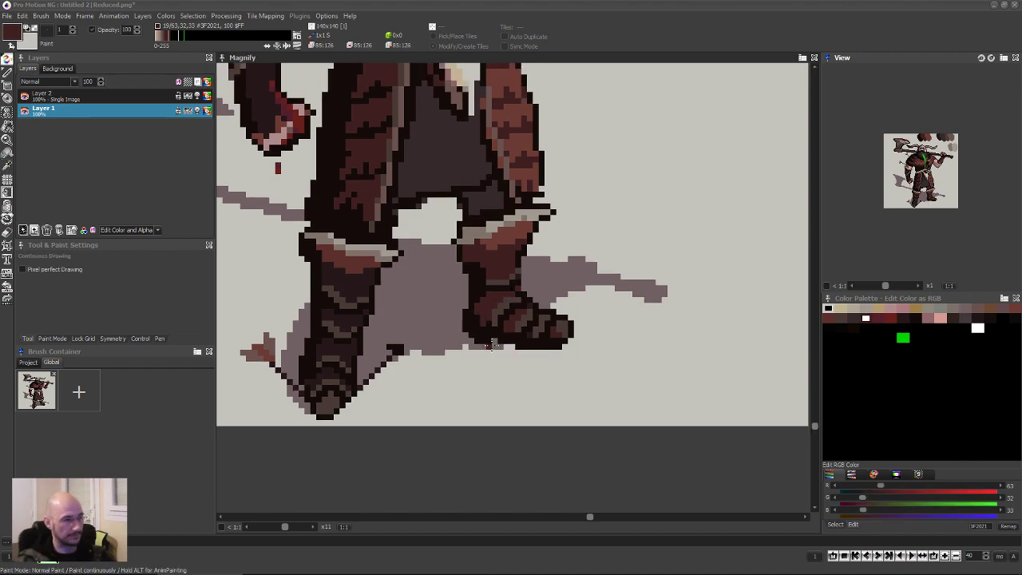
key(Left)
key(Left)
key(Up)
key(Up)
key(Up)
key(Down)
scroll(491, 349, down, 2)
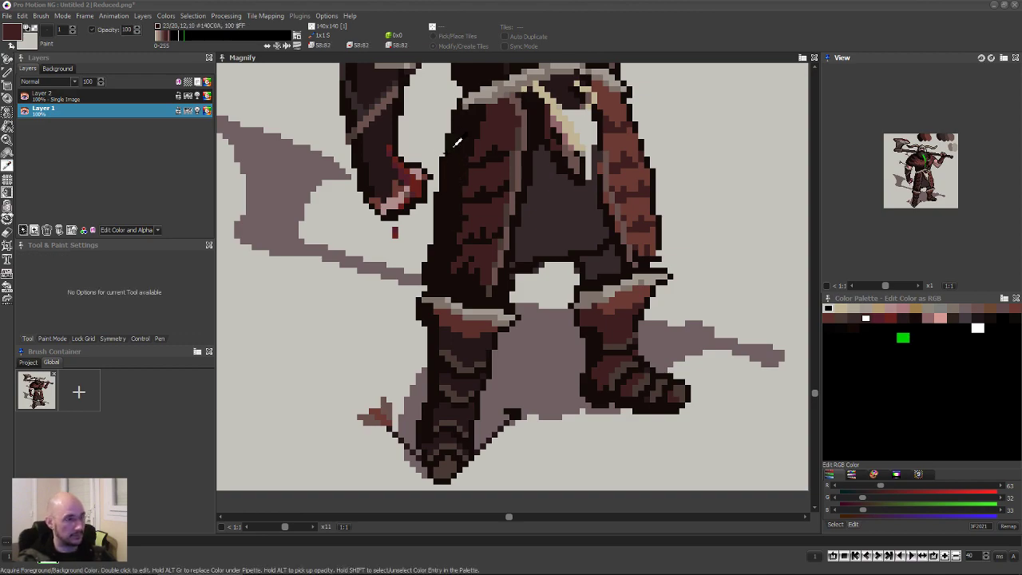
Tidy the left-hand coat flap's outer edge with #140C0A and trim its lower corner with the background and shadow colours.
key(p)
click(446, 185)
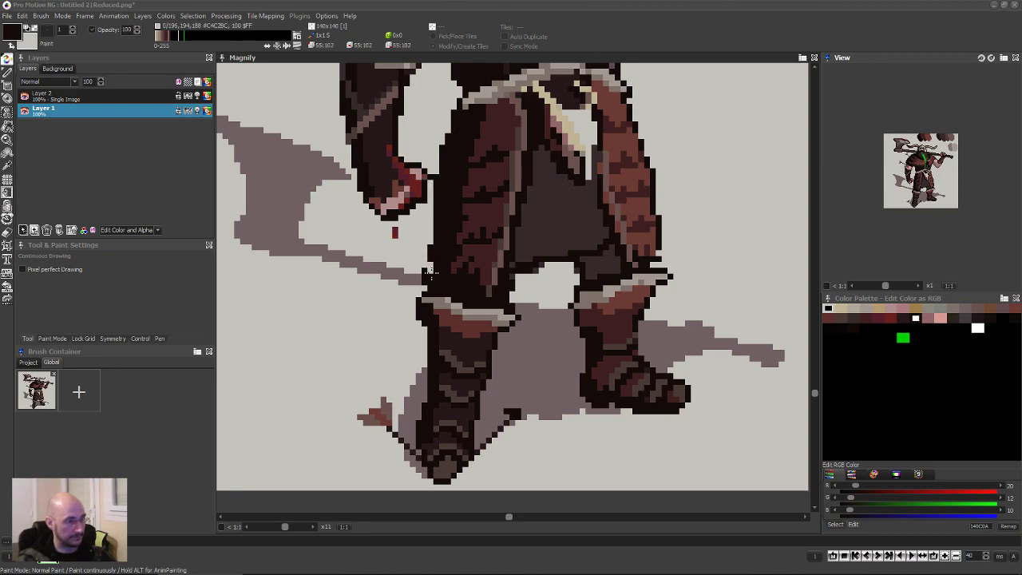
key(comma)
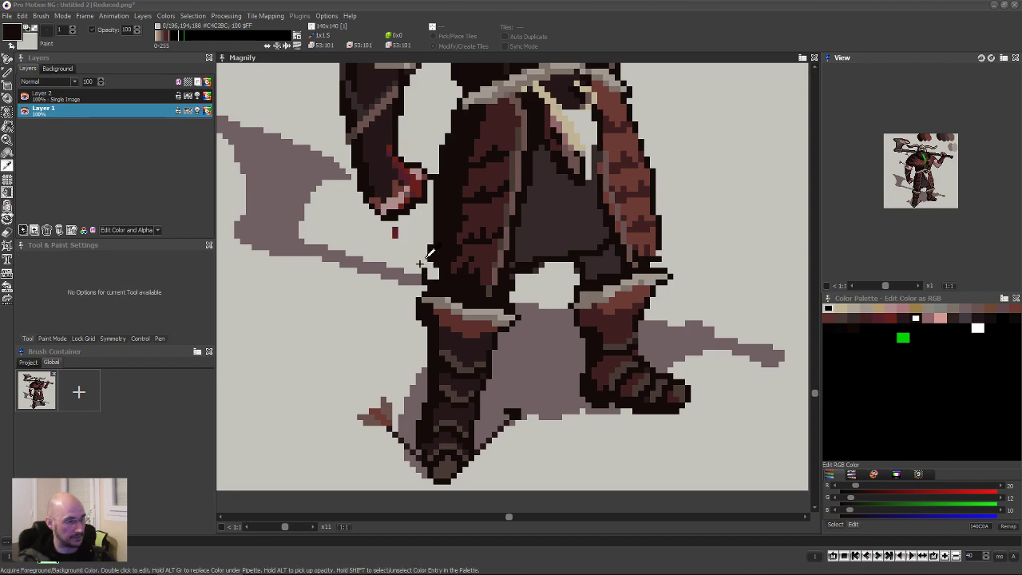
click(421, 264)
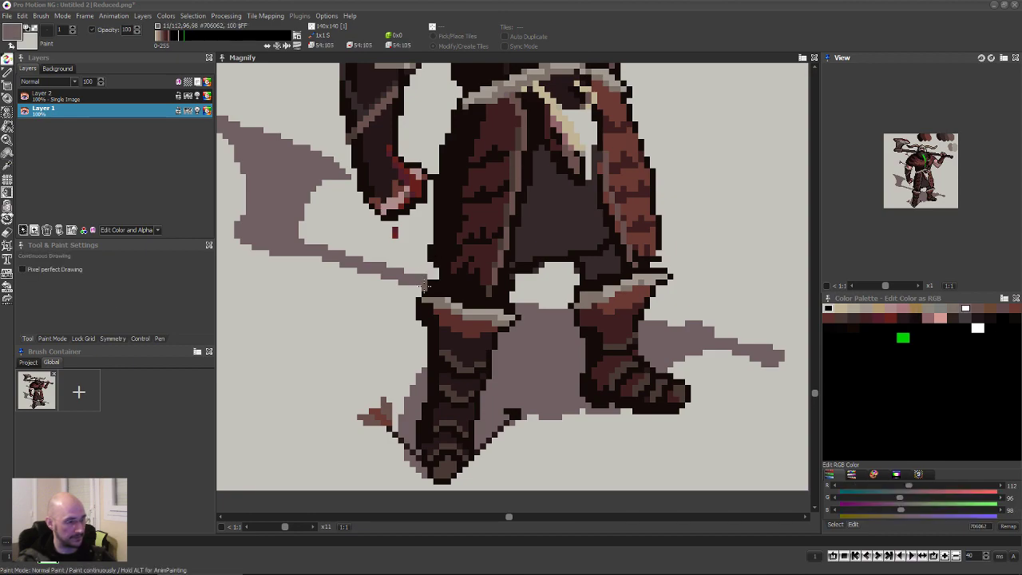
Outline the leg above the left-hand boot in #140C0A and fill the trouser area beneath the coat flap with #352A2B.
click(507, 300)
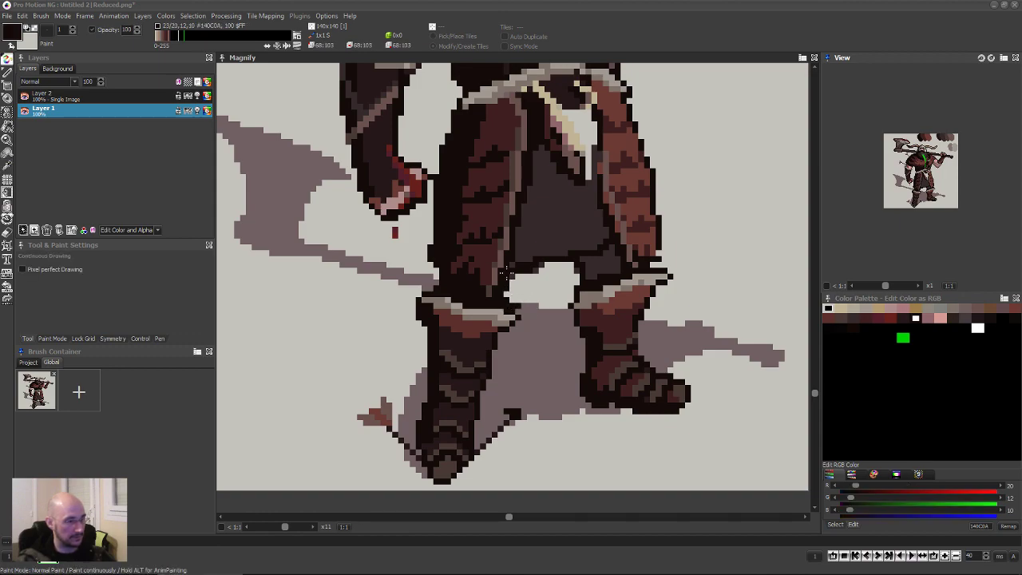
click(485, 292)
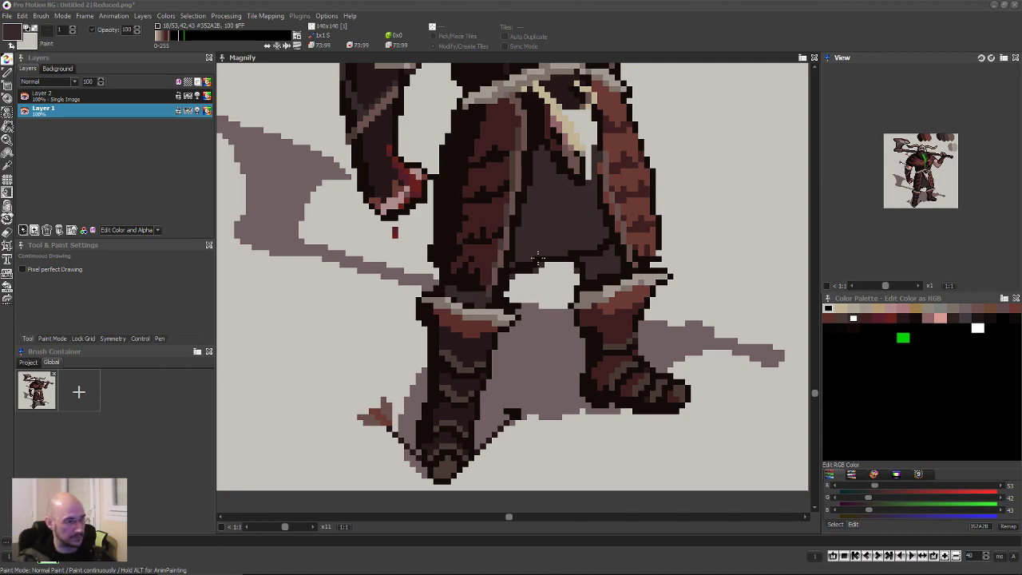
scroll(536, 255, down, 9)
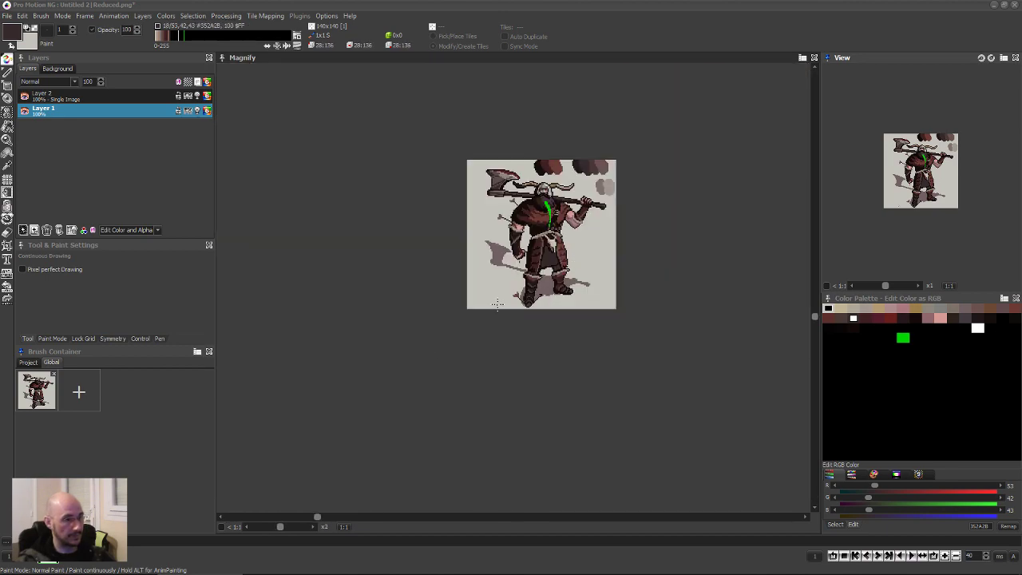
scroll(494, 310, up, 3)
scroll(508, 327, up, 6)
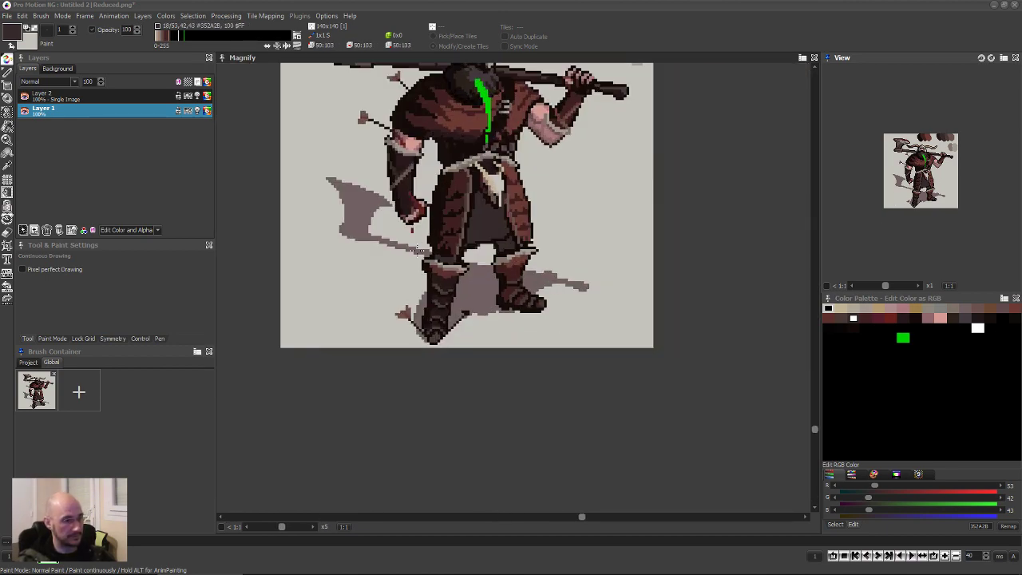
Sample #140C0A and clean up the dark tunic's hem line where it meets the right-hand leg.
key(comma)
click(591, 332)
mouse_move(585, 341)
mouse_down()
mouse_move(608, 335)
mouse_move(596, 338)
mouse_up()
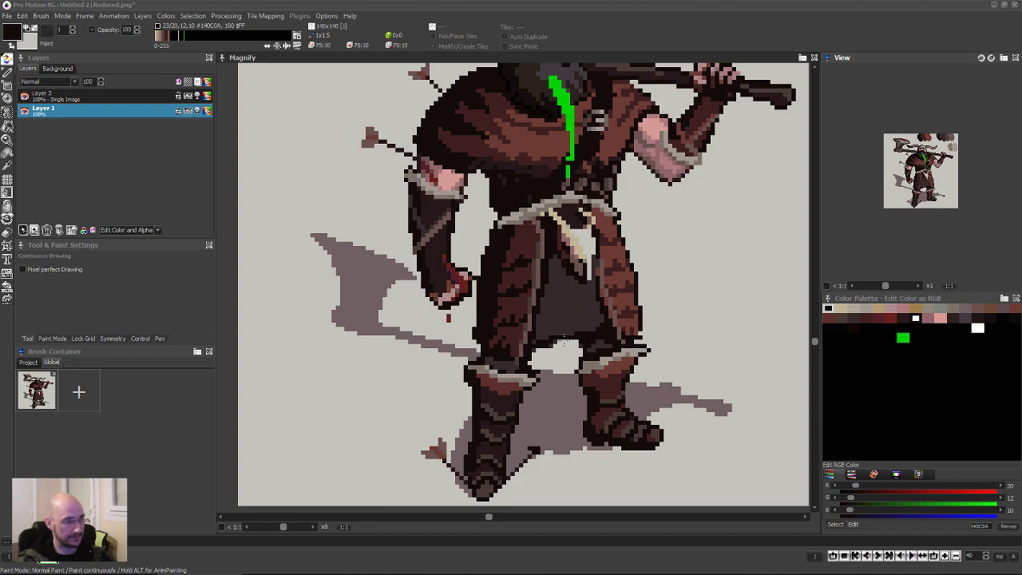
Try a vertical fold highlight in #4A3A36 on the dark tunic and undo the stroke.
key(comma)
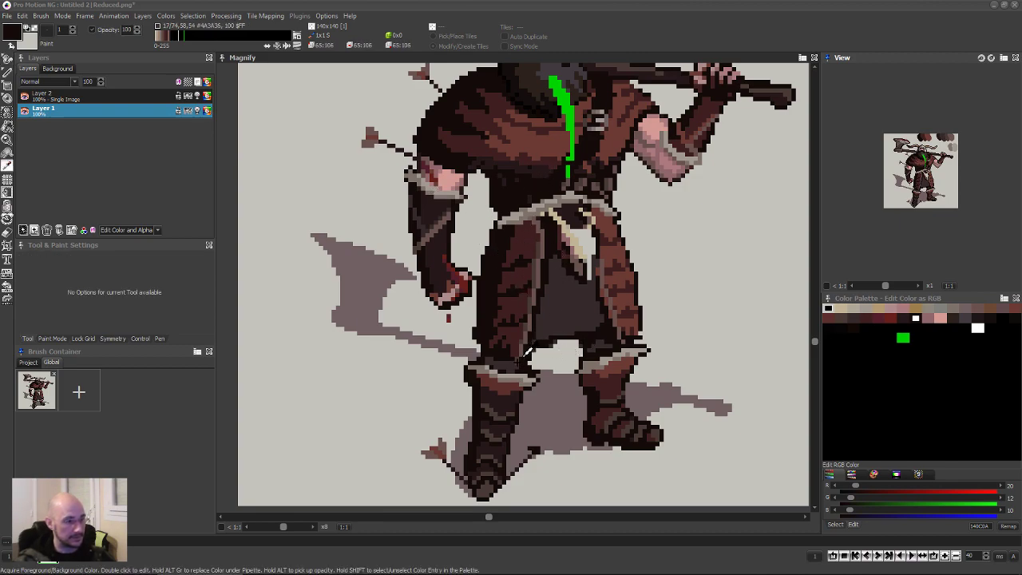
click(573, 318)
drag(576, 295, 581, 320)
key(ctrl+z)
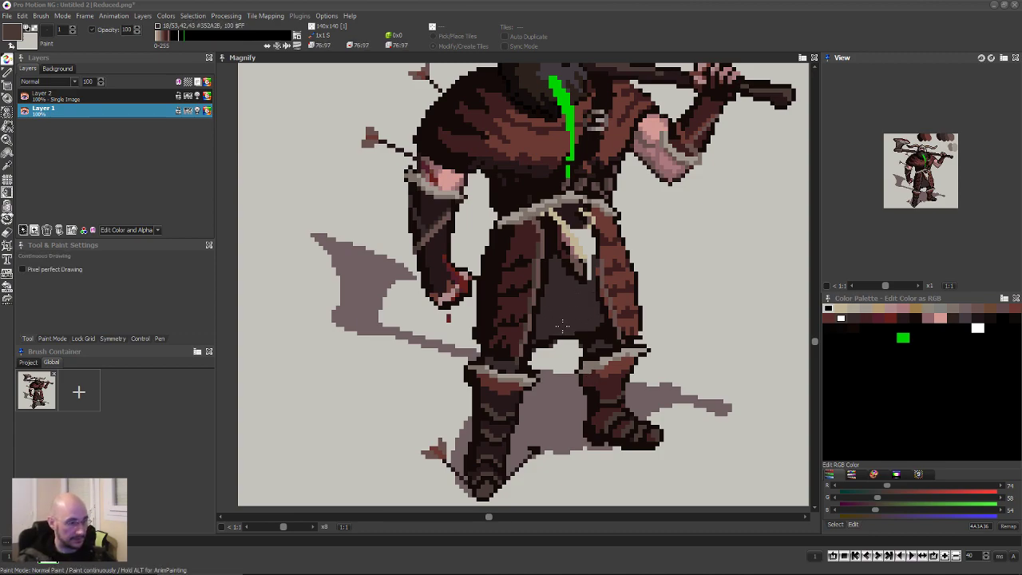
key(a)
drag(557, 299, 561, 323)
key(comma)
click(567, 316)
key(comma)
click(558, 324)
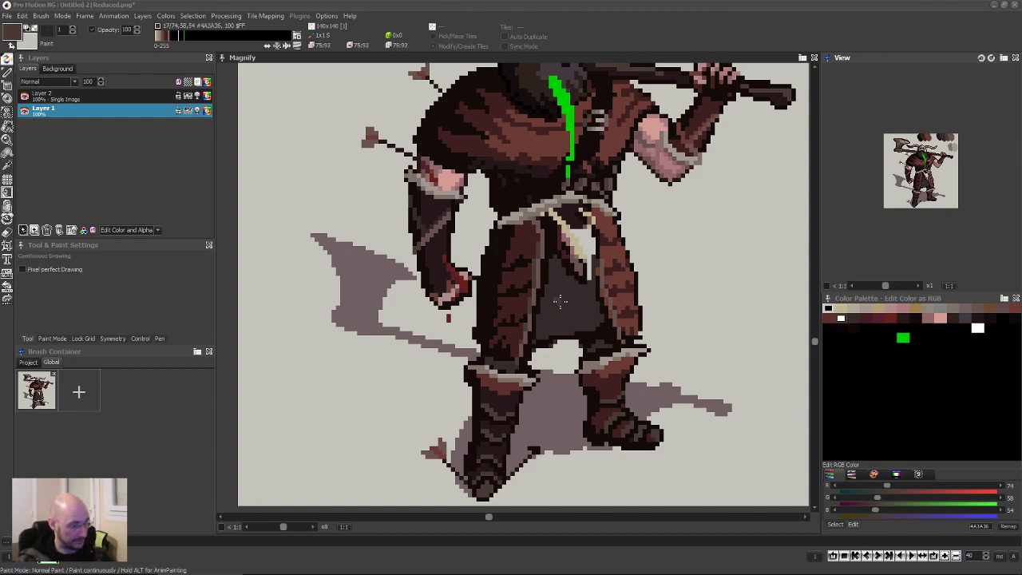
Paint a narrow vertical fold highlight in #4A3A36 down the middle of the dark tunic and make Layer 2 active.
key(comma)
click(560, 301)
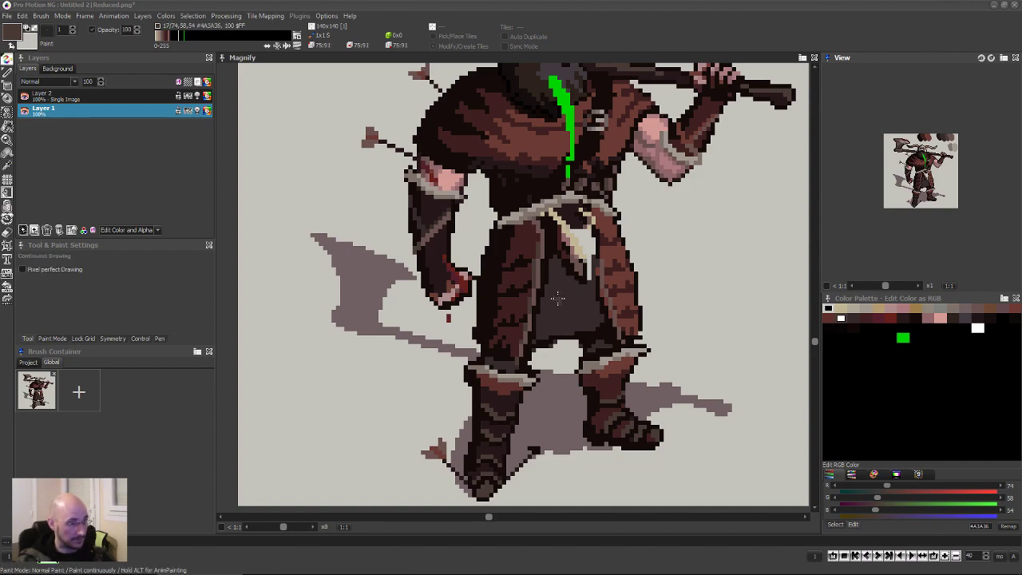
key(comma)
click(557, 301)
mouse_move(558, 301)
mouse_down()
mouse_move(563, 329)
mouse_move(555, 301)
mouse_up()
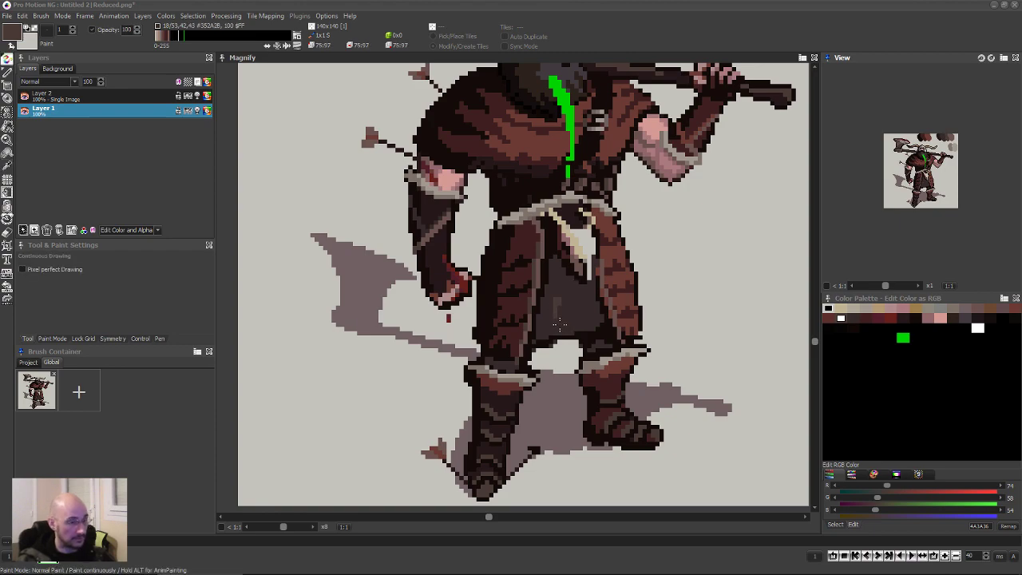
click(78, 99)
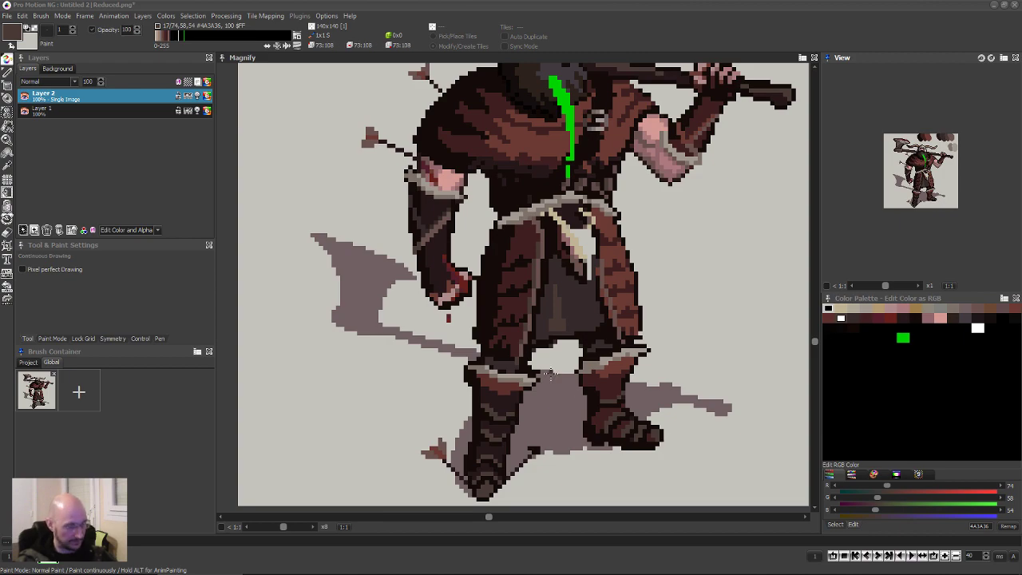
Examine the whole Viking at several magnifications, checking the proportions of the legs, boots and tunic.
scroll(549, 377, down, 5)
scroll(500, 351, down, 1)
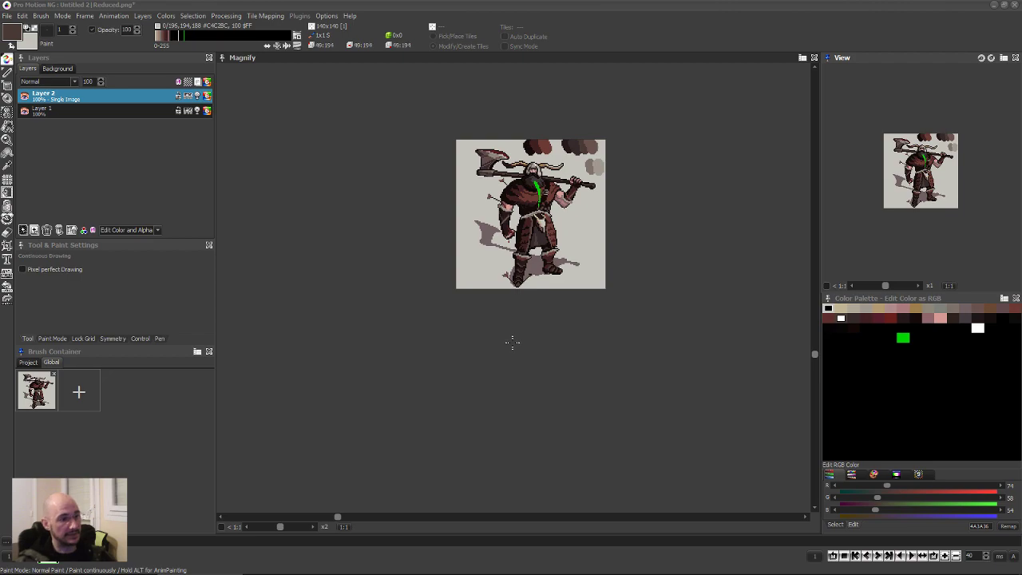
scroll(503, 327, up, 2)
scroll(505, 322, down, 1)
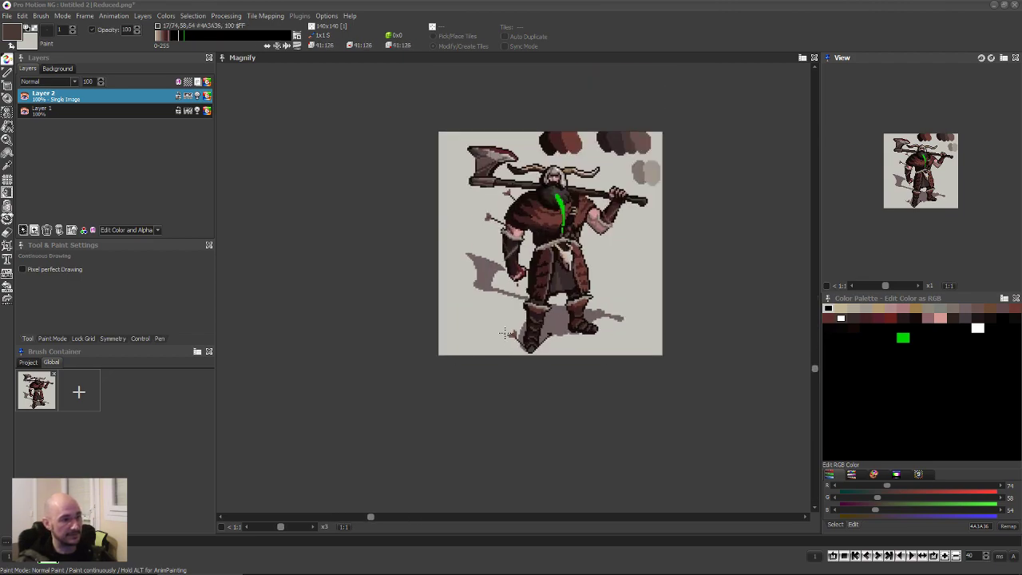
scroll(505, 324, up, 2)
key(Right)
key(Right)
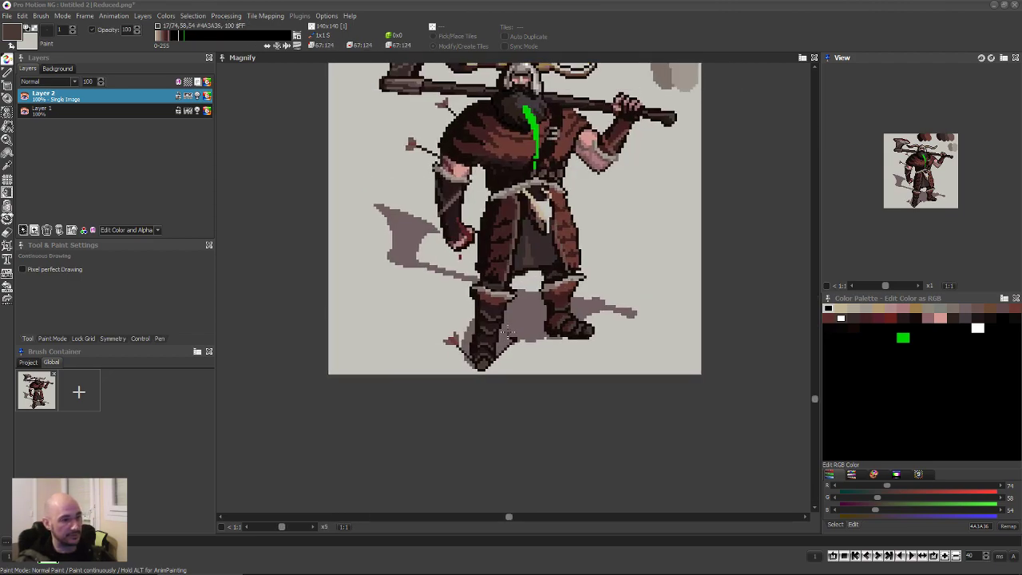
key(Up)
key(Up)
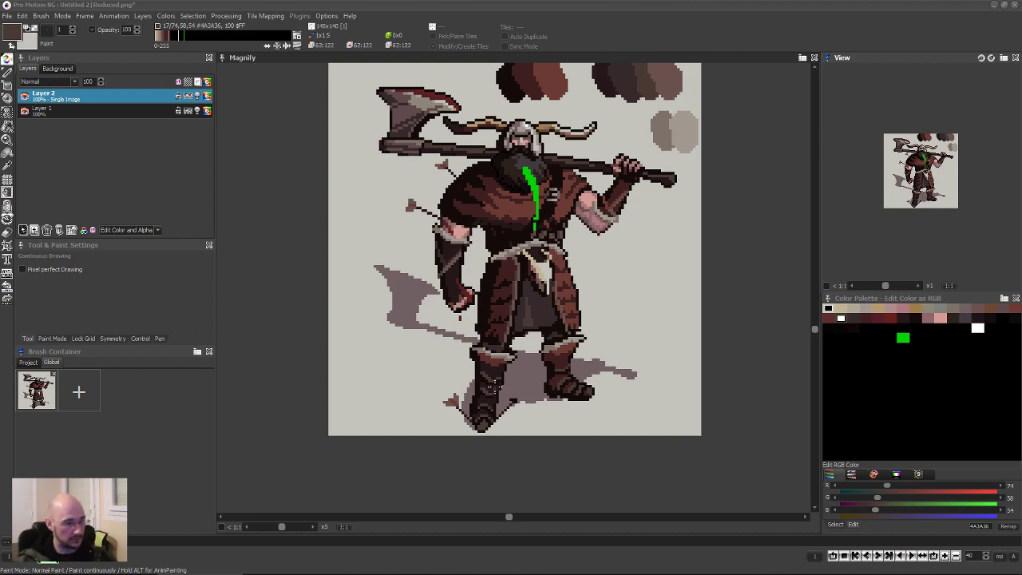
Push the left-hand boot's outer calf edge outward, sampling #26181A from the boot and #140C0A for its outline.
scroll(491, 386, up, 2)
scroll(491, 260, up, 2)
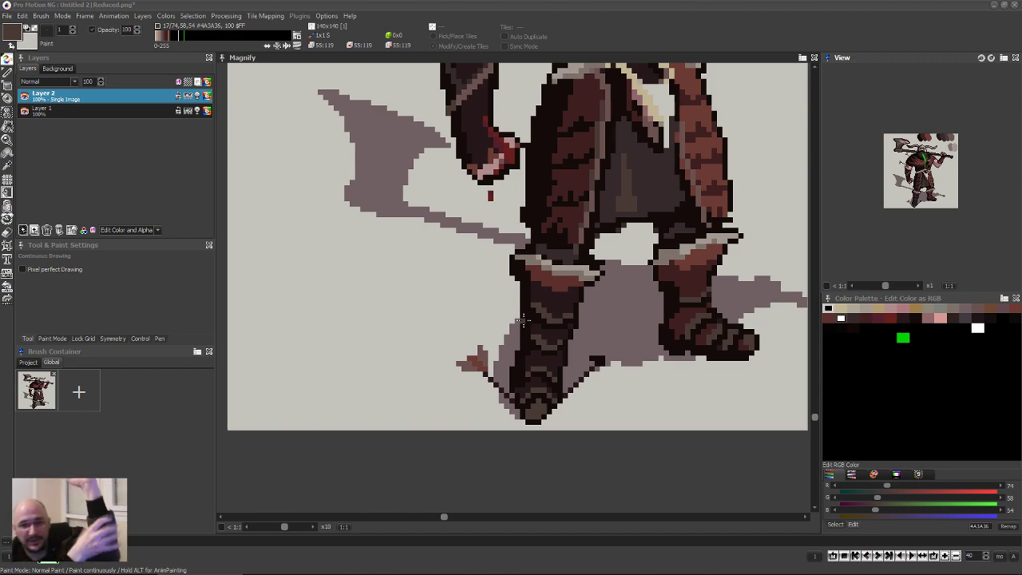
key(ctrl+z)
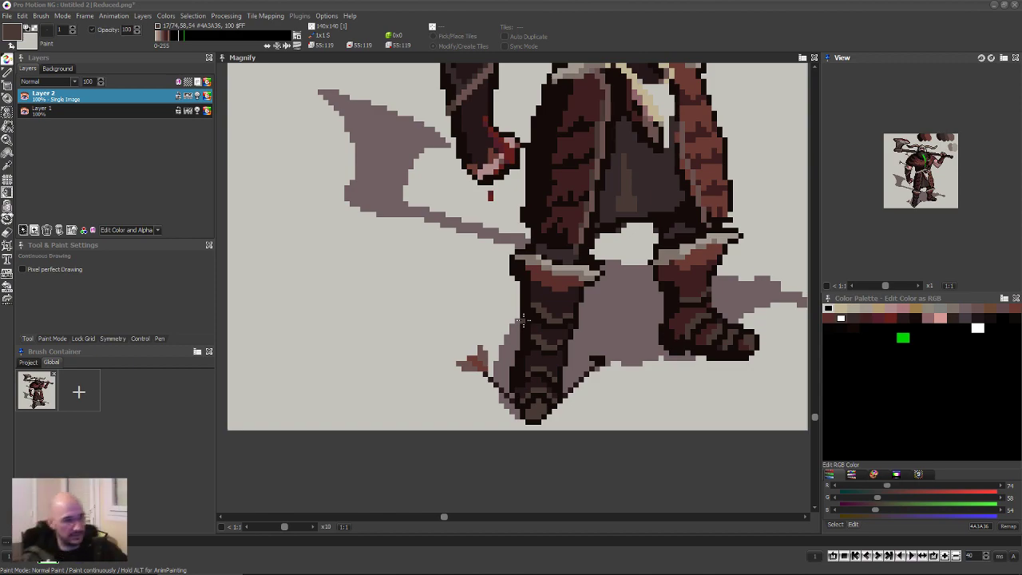
key(ctrl+y)
key(comma)
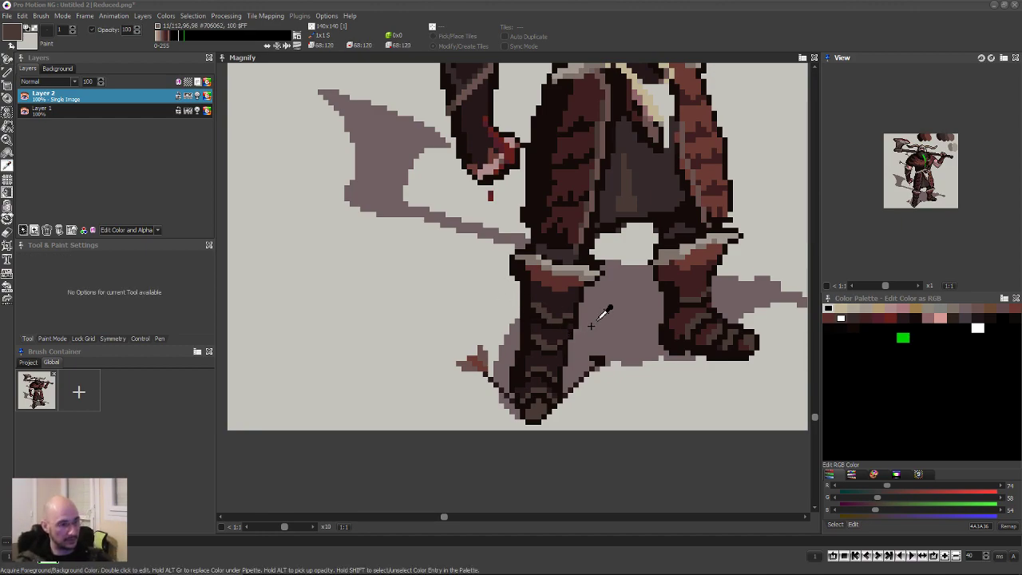
click(605, 310)
right_click(534, 300)
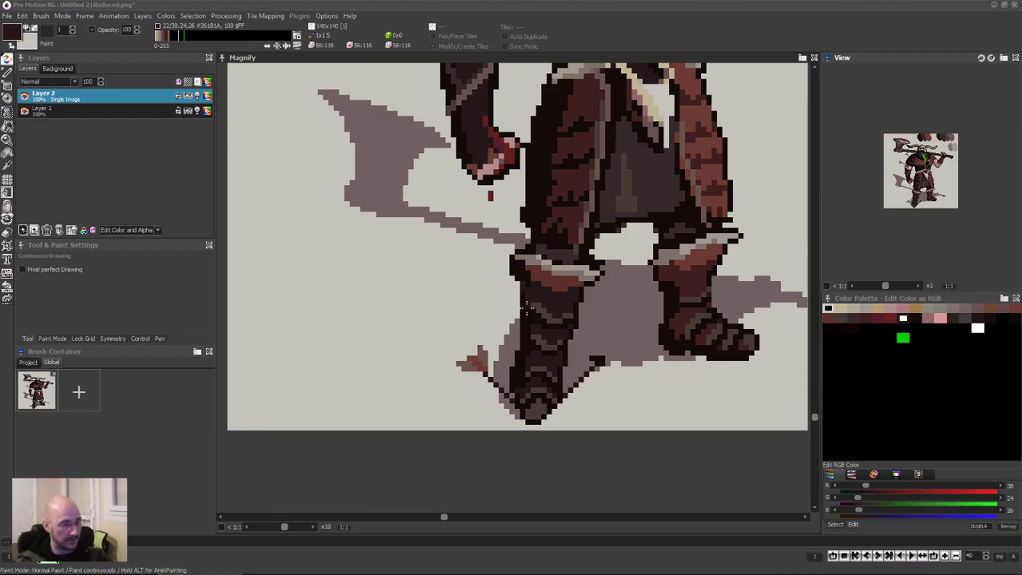
right_click(526, 295)
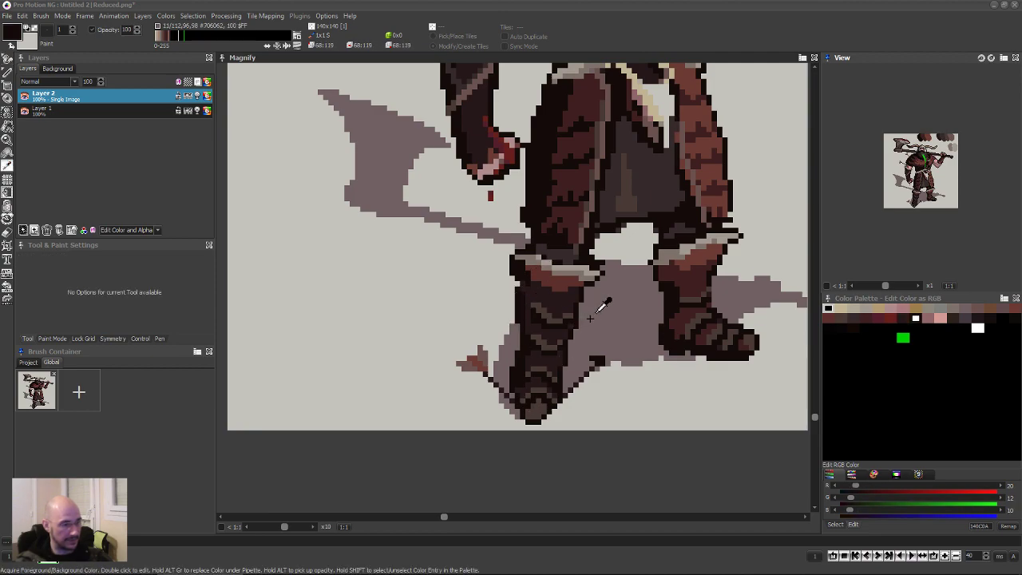
Trim the left-hand boot's inner edge with the shadow colour #706062 and sample #140C0A to tidy its outline.
right_click(577, 323)
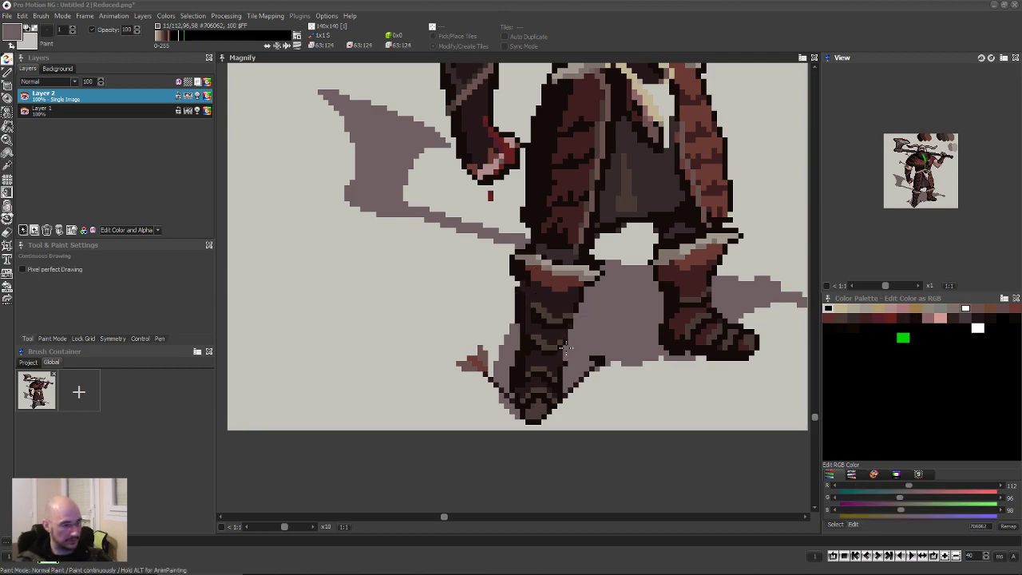
right_click(552, 345)
scroll(565, 332, down, 1)
scroll(435, 351, down, 2)
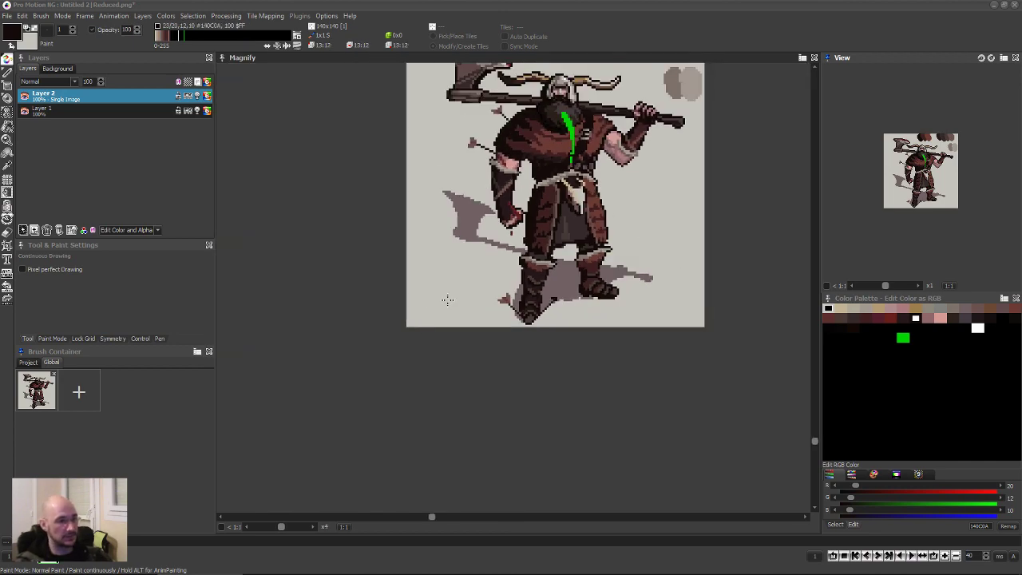
scroll(433, 303, up, 1)
scroll(456, 257, up, 3)
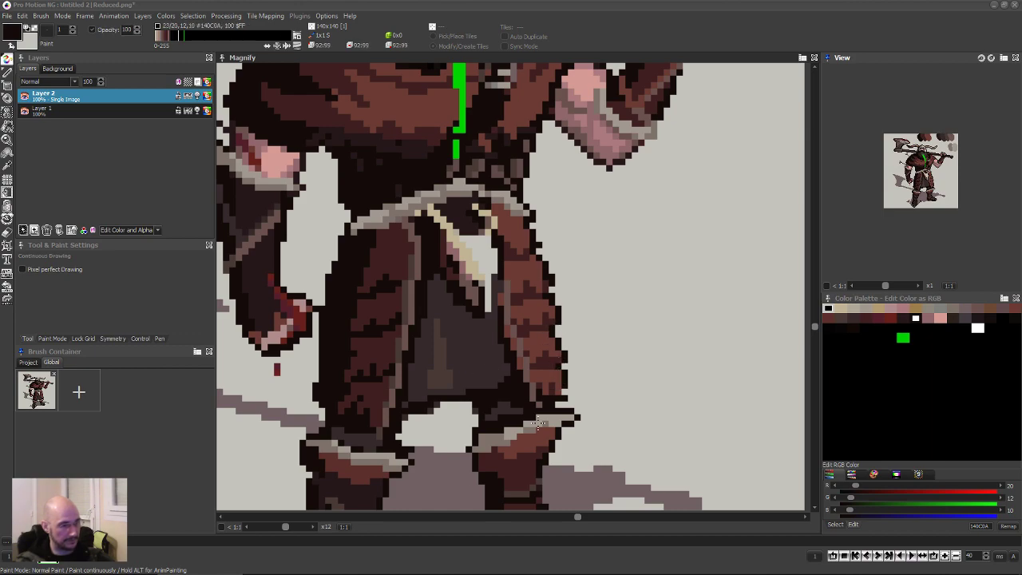
scroll(551, 389, down, 3)
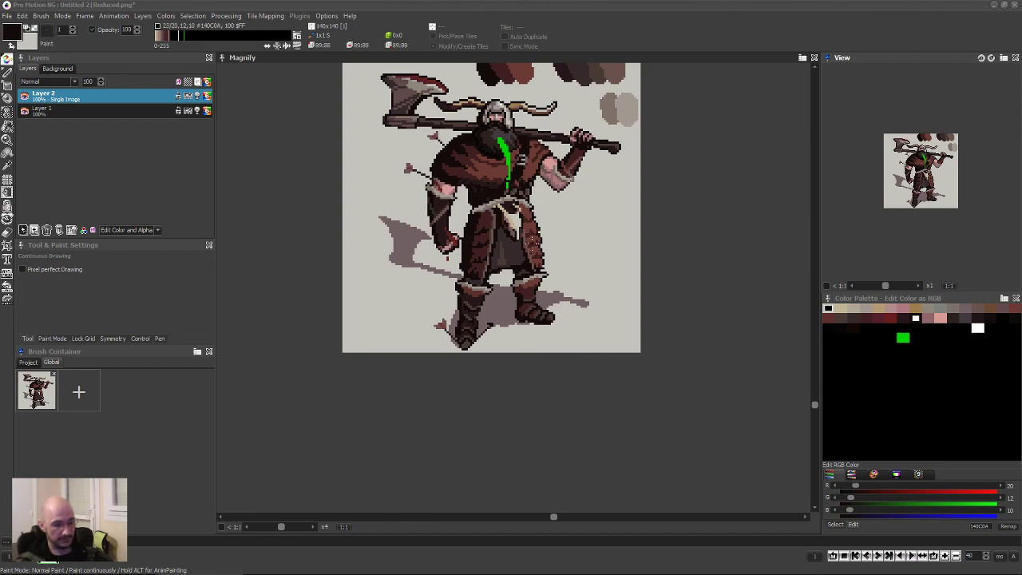
scroll(530, 239, up, 2)
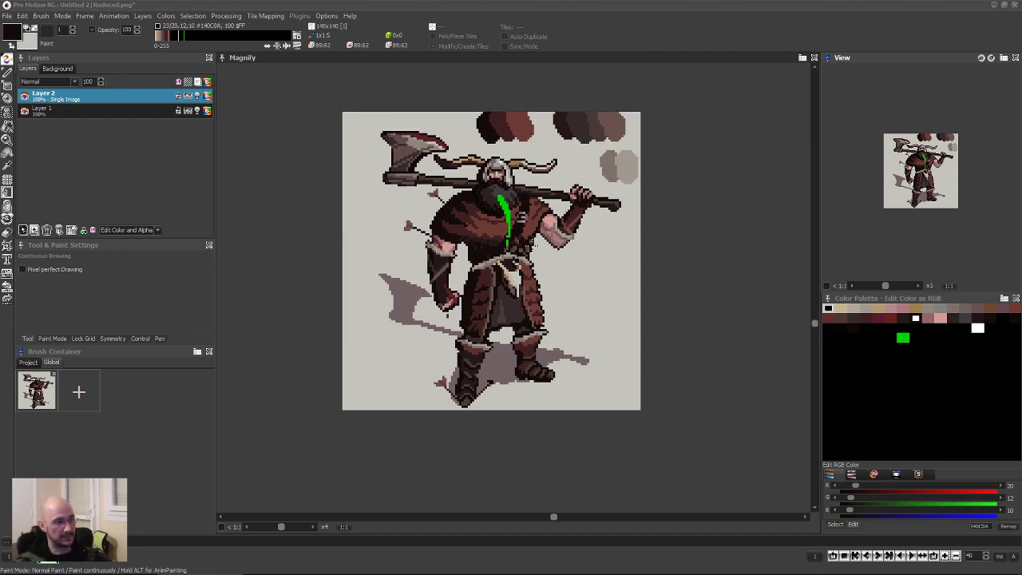